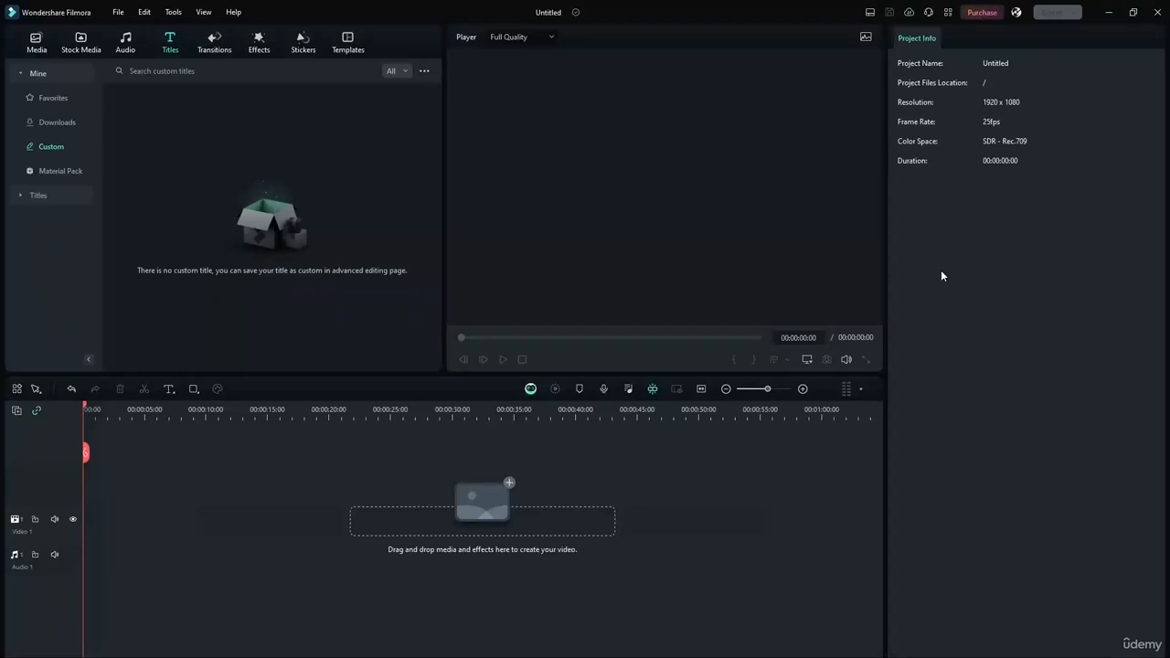
Add a basic text title at the start of the timeline and move its text to the centre of the frame
left_click(165, 391)
left_click(227, 408)
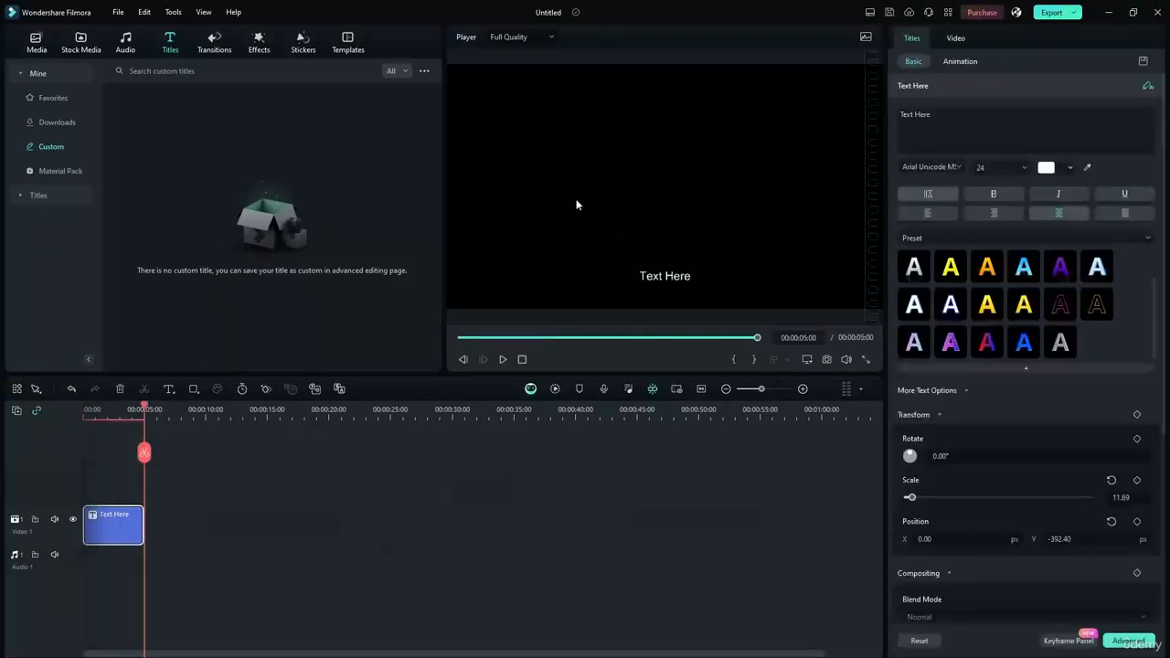
left_click(665, 275)
left_click_drag(665, 275, 666, 187)
Replace the title's placeholder text with "Intro Here"
double_click(667, 186)
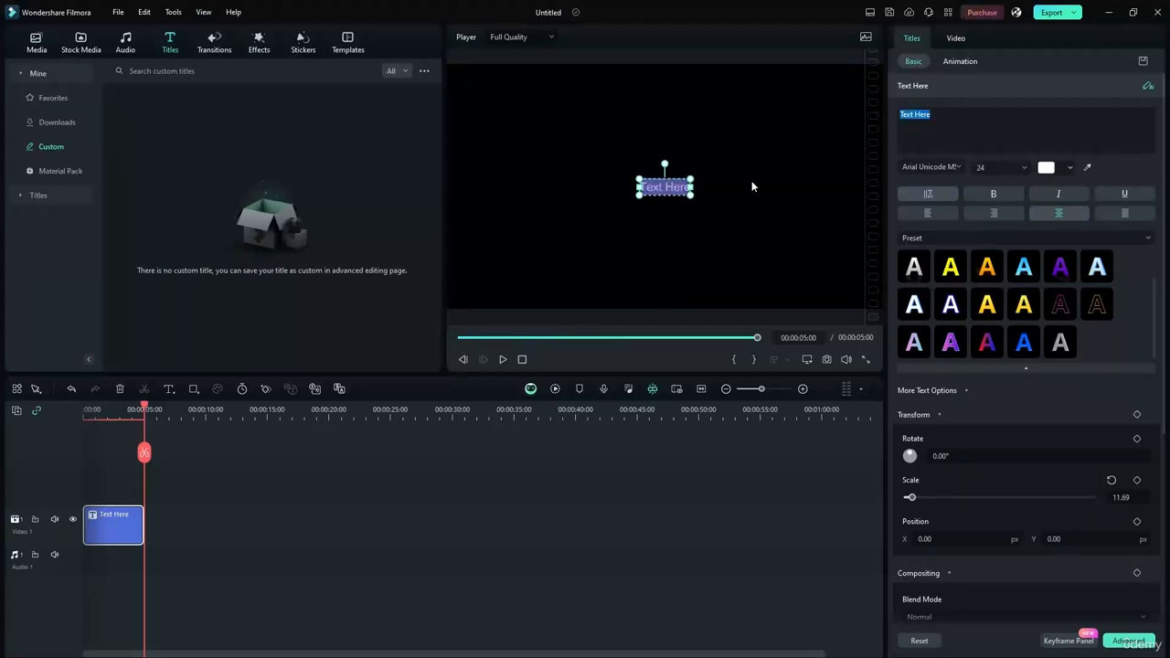
type("In")
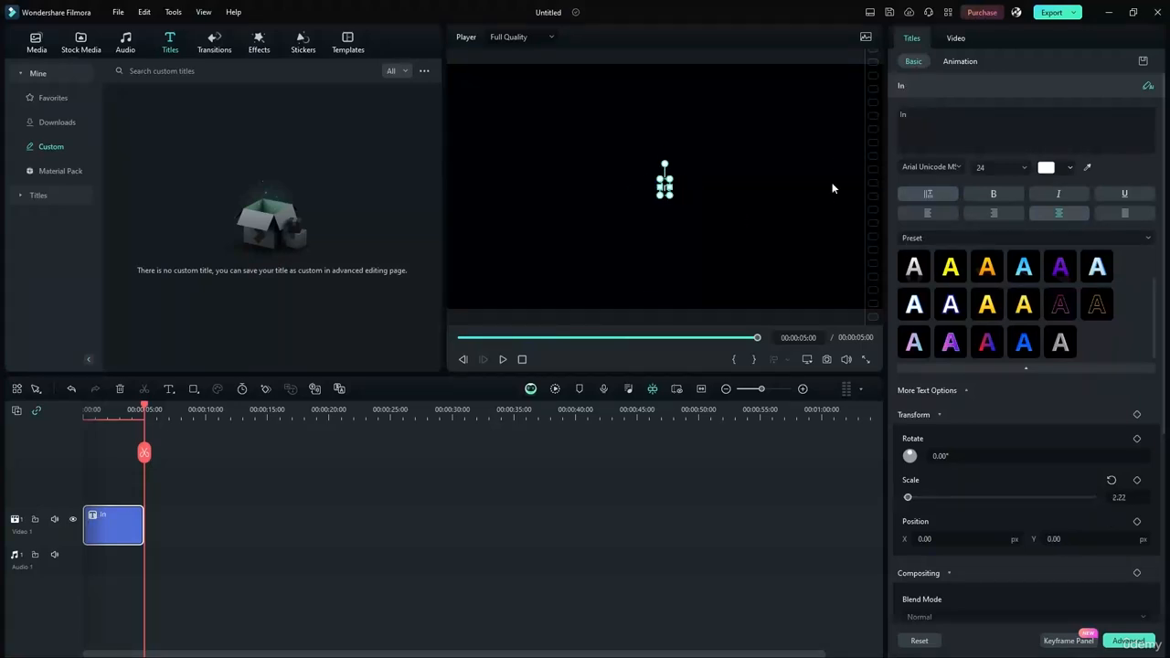
type("tro Here")
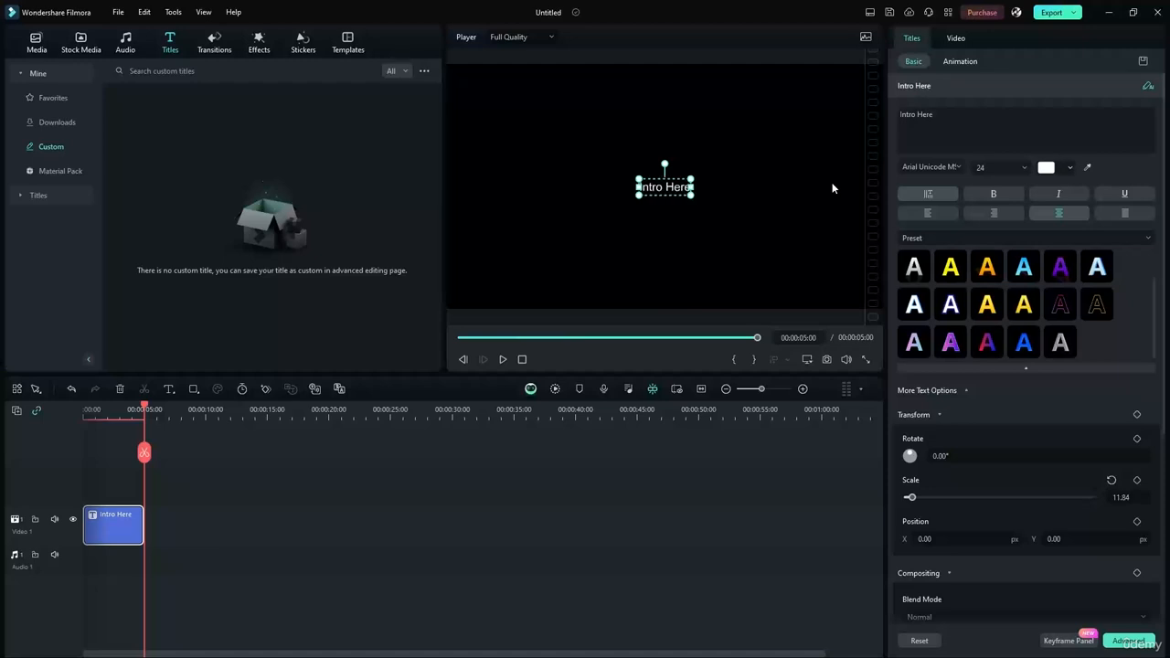
Replace the title's text with "Company Name here", enclosed in double quotation marks
key("ctrl+a")
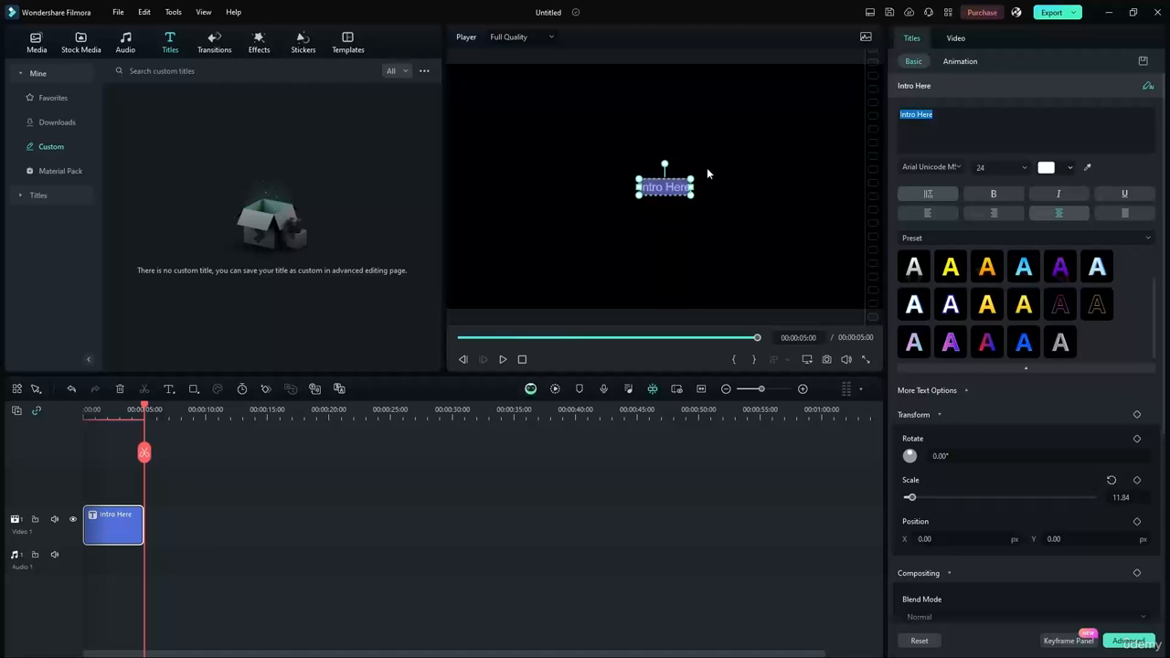
type("Compan")
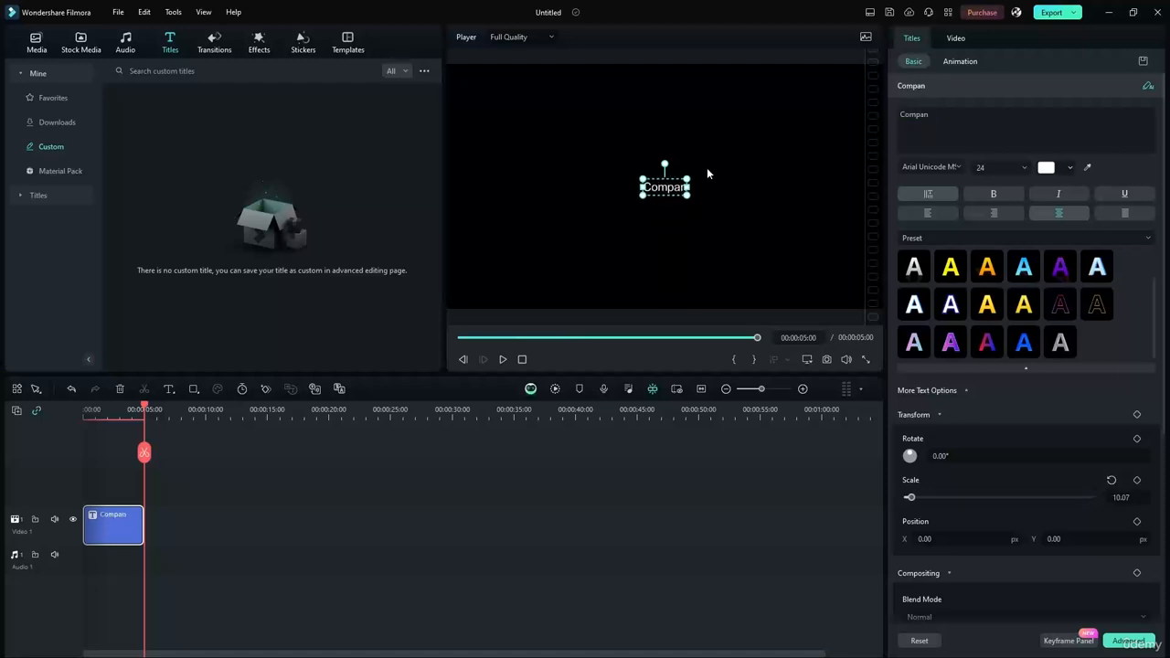
type("y Name h")
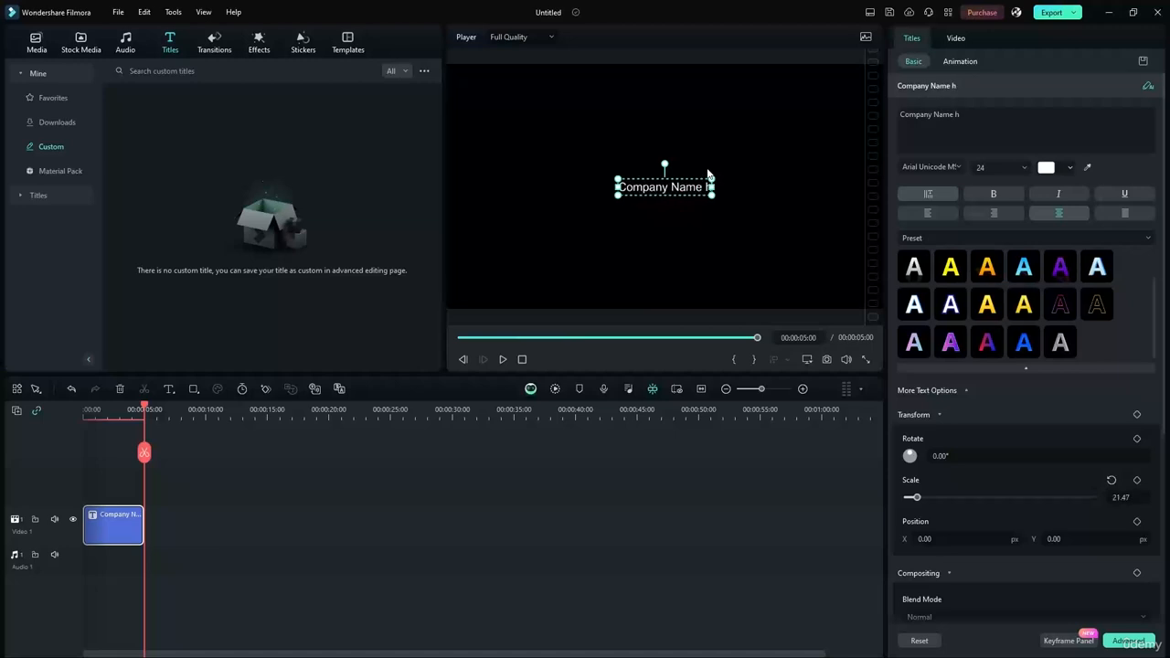
type("ere")
type("'")
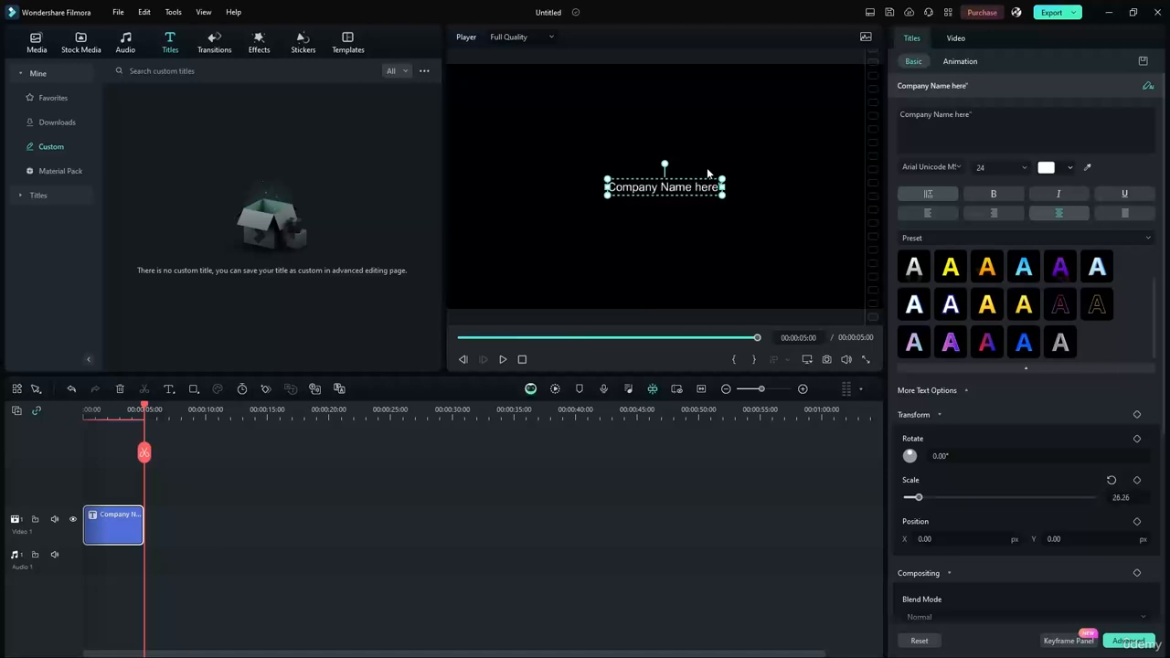
type("\"")
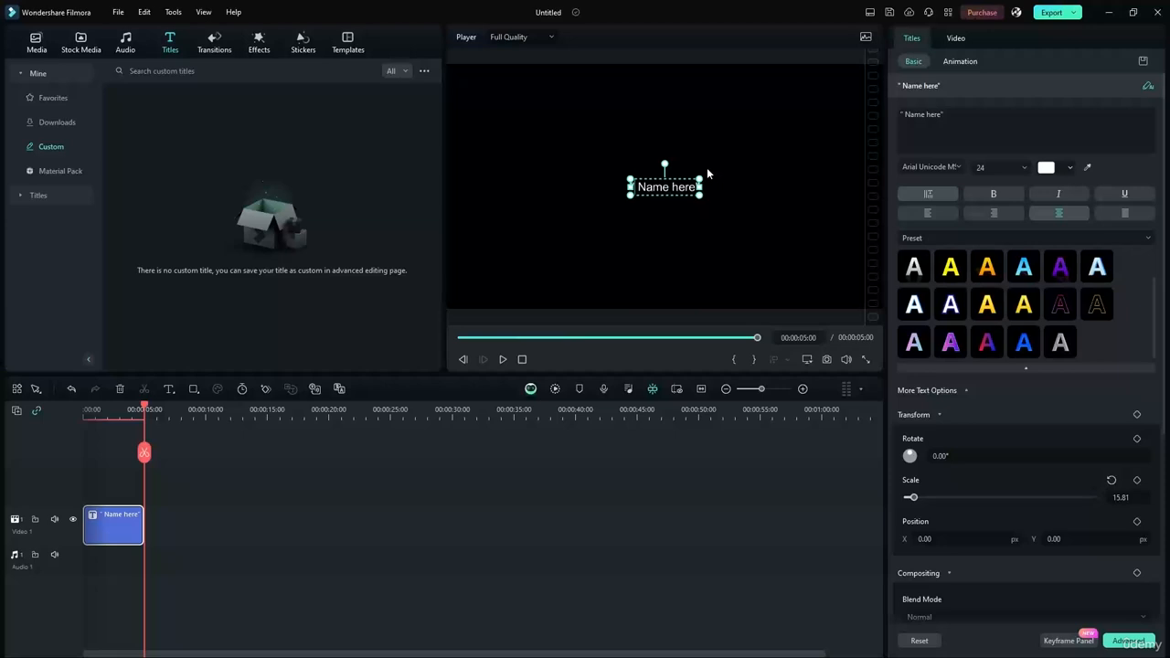
type("Company")
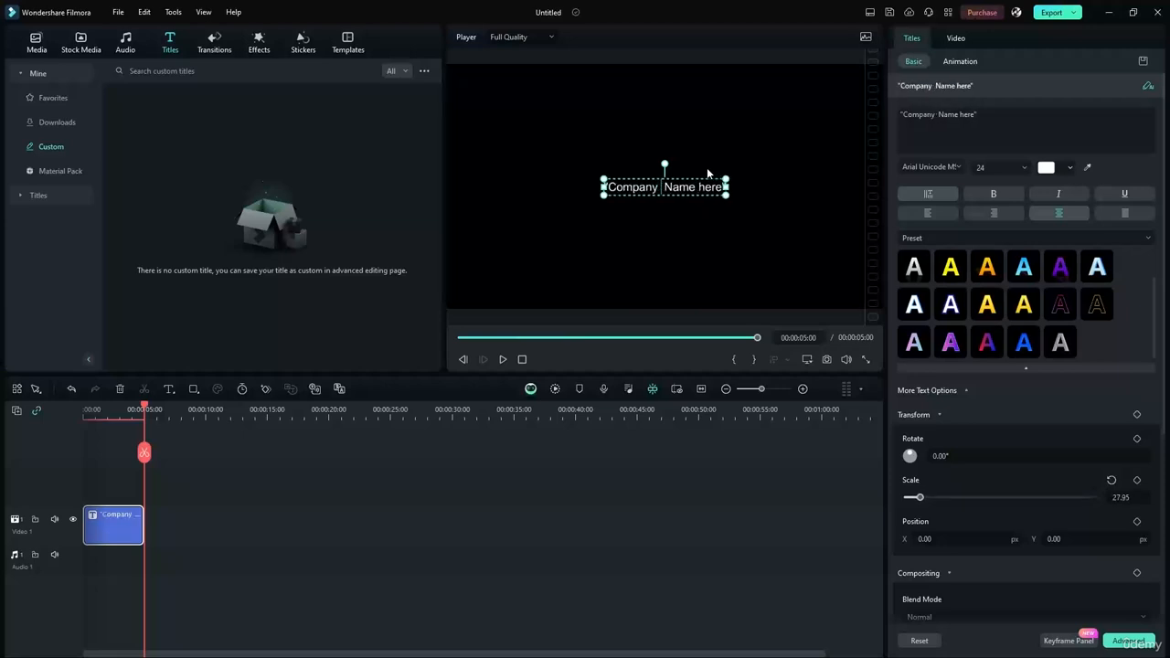
Extend the quoted title to read "Company/page/owner/creator Name here" and move it to the frame's lower-left area, about X -410, Y -418 px
key("BackSpace")
type("/page/")
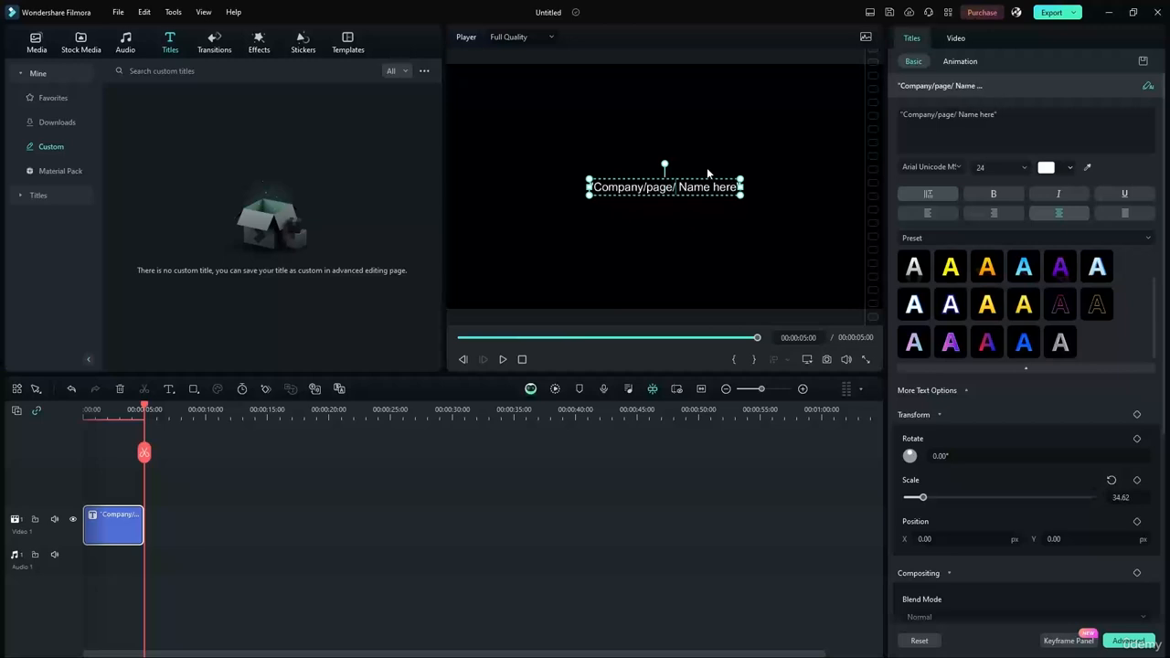
type("owner/")
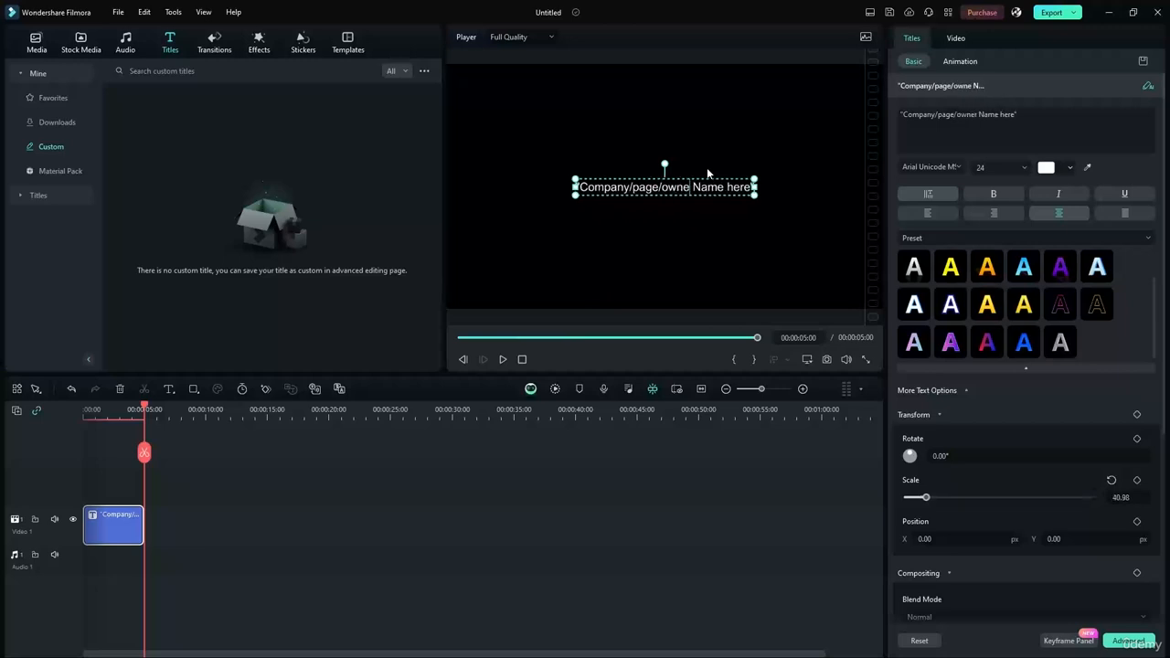
type("creat")
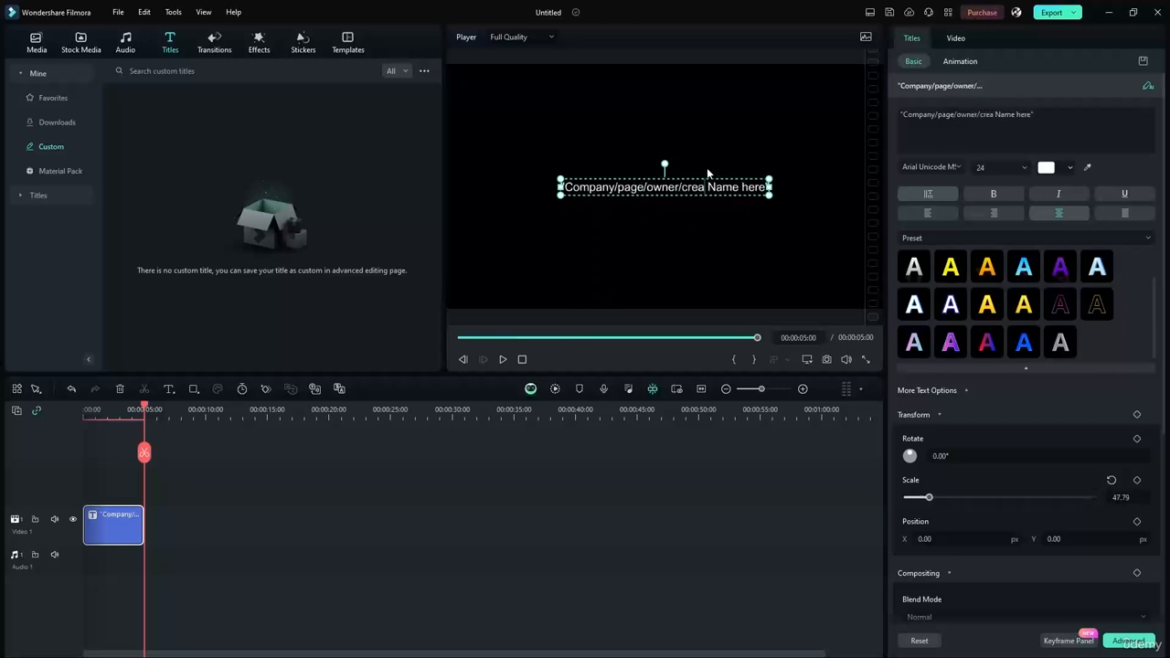
type("or")
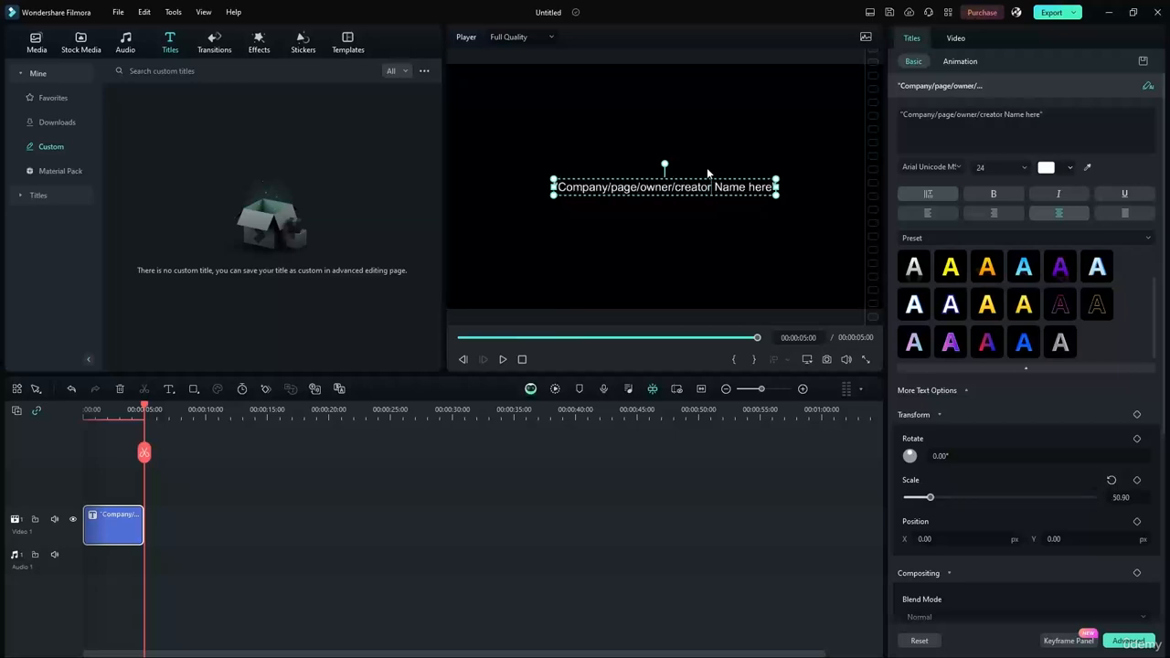
left_click_drag(706, 187, 612, 281)
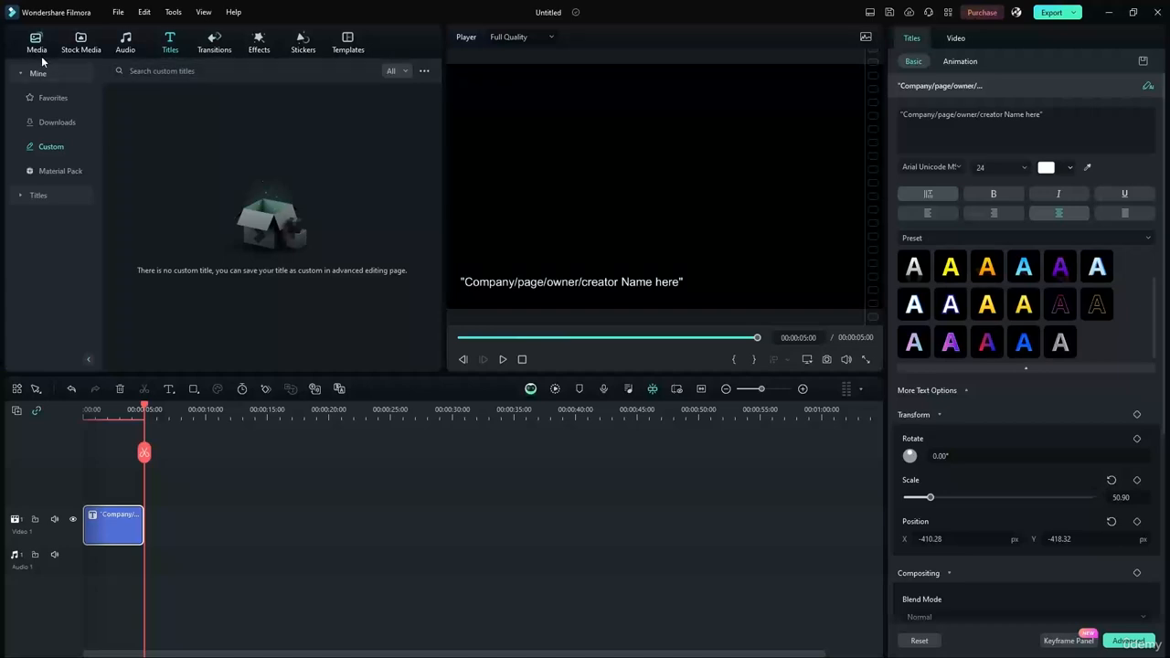
Add a rectangle shape and move its clip to the start of the timeline, directly above the title clip
left_click(190, 389)
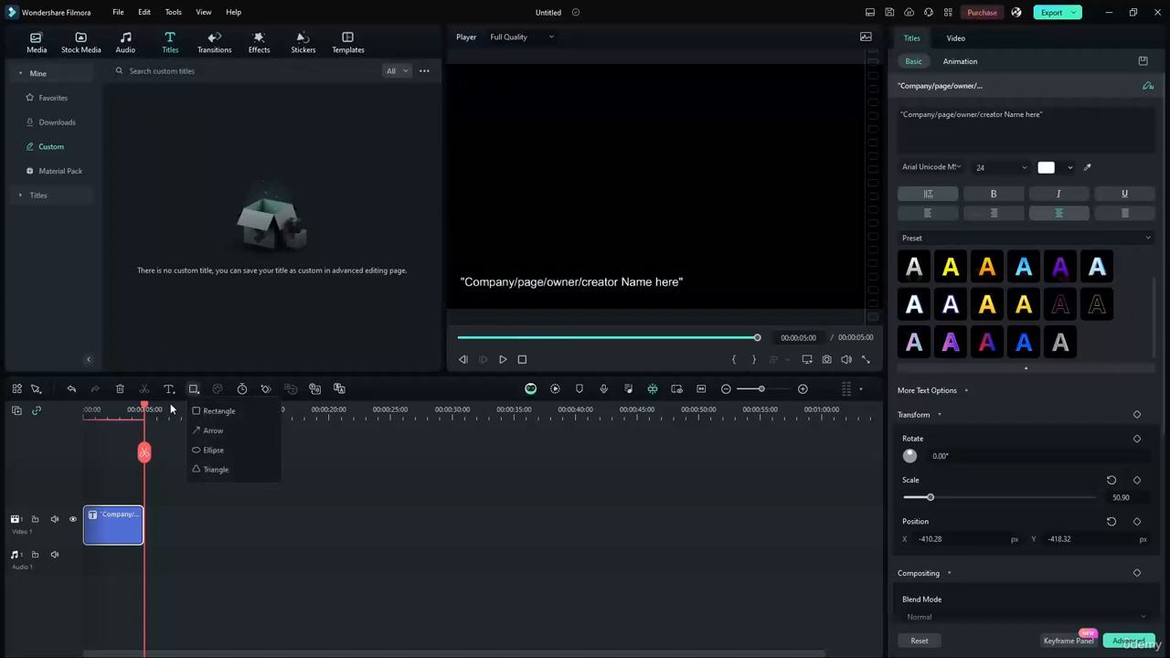
left_click(220, 430)
left_click_drag(586, 156, 730, 249)
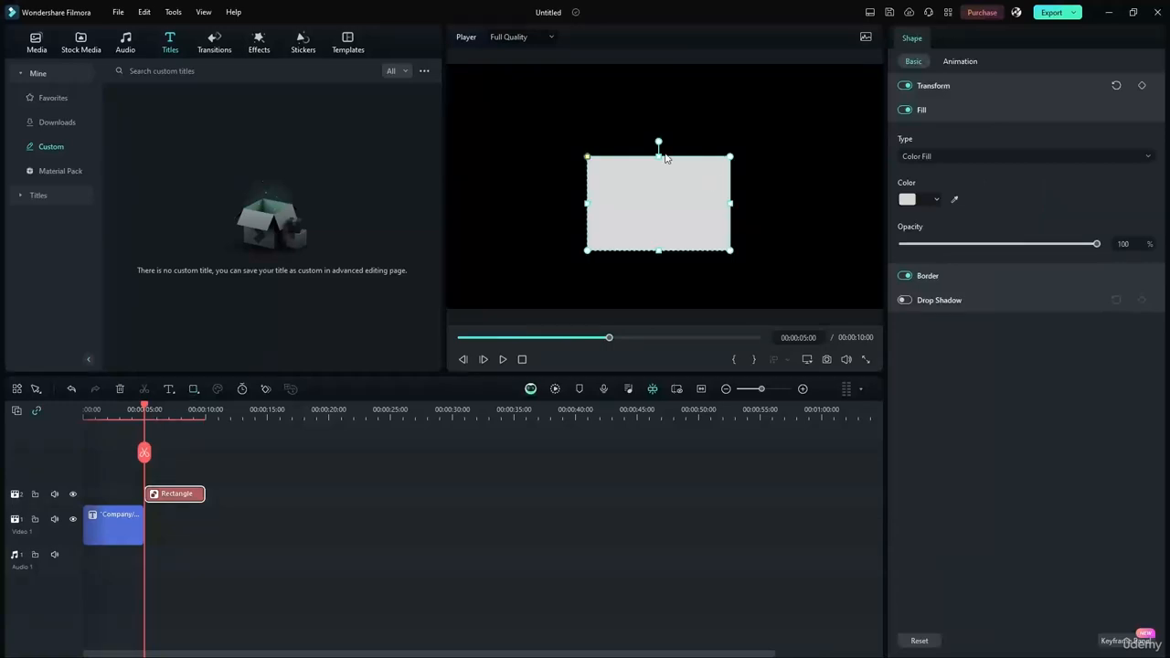
left_click(171, 454)
left_click_drag(185, 497, 125, 497)
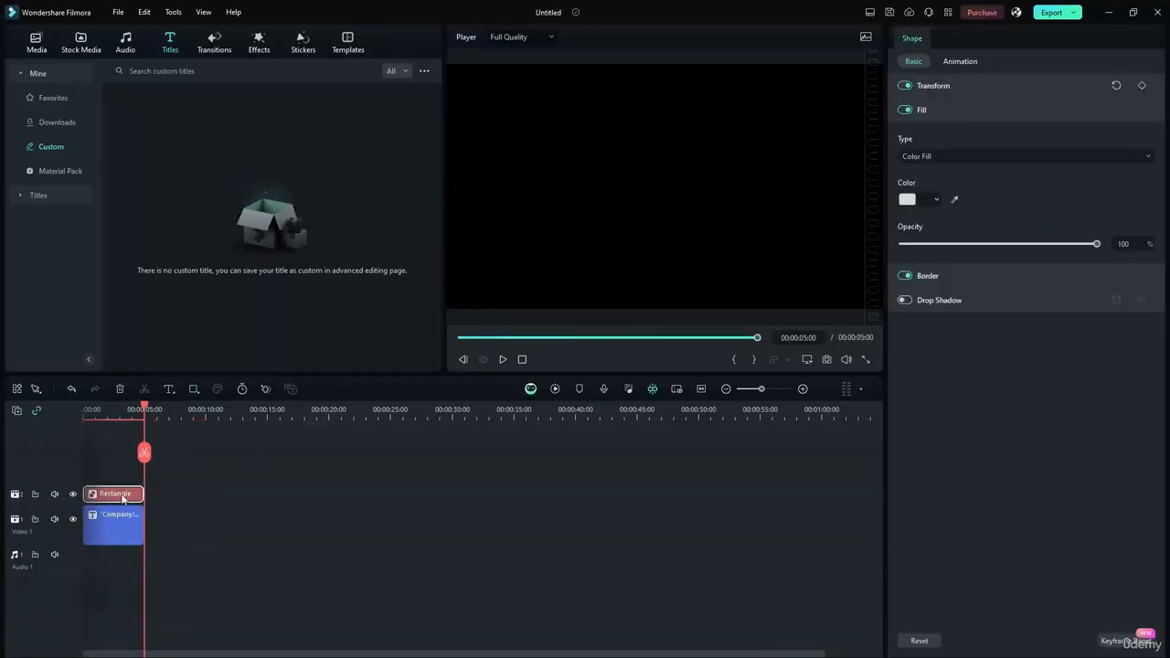
key("space")
Enlarge the rectangle over most of the frame, to about 75% horizontal and 87% vertical scale, and show its transform settings
mouse_move(689, 219)
left_mouse_down()
mouse_move(667, 177)
mouse_move(680, 198)
left_mouse_up()
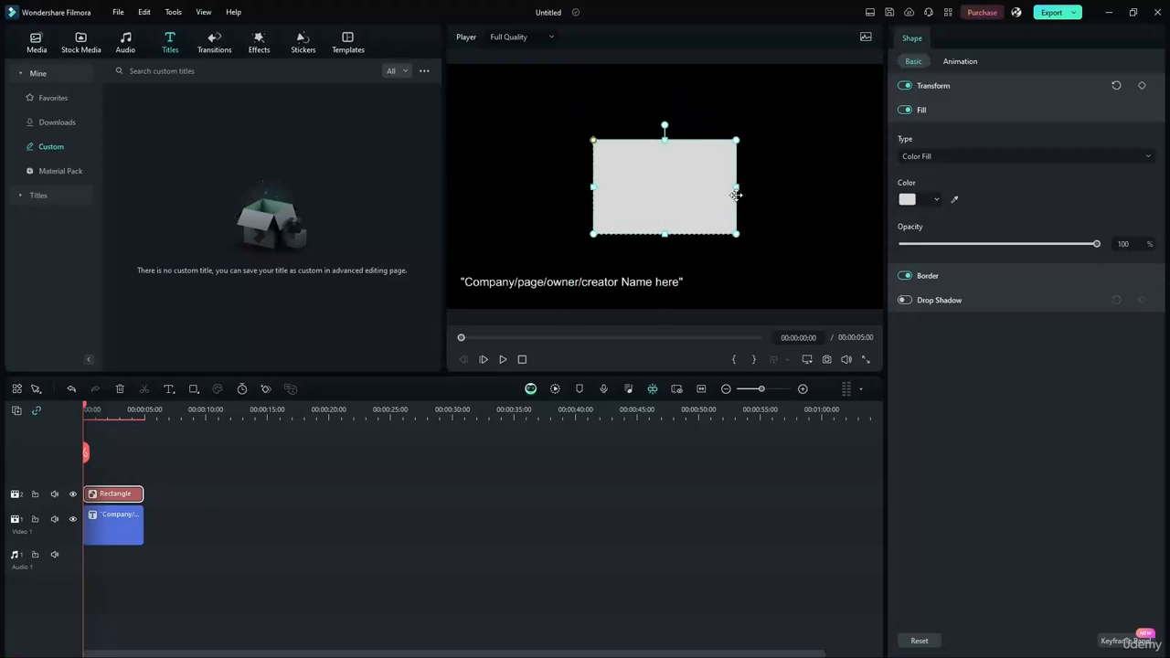
left_click_drag(736, 234, 863, 316)
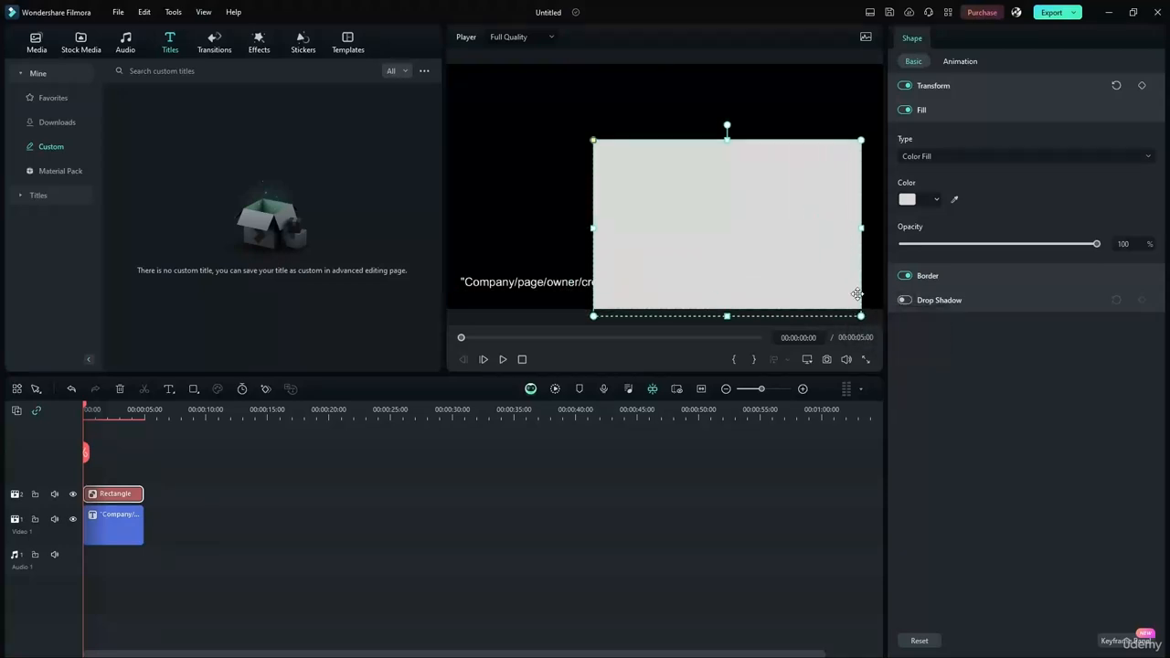
left_click_drag(793, 264, 735, 222)
left_click_drag(800, 275, 760, 256)
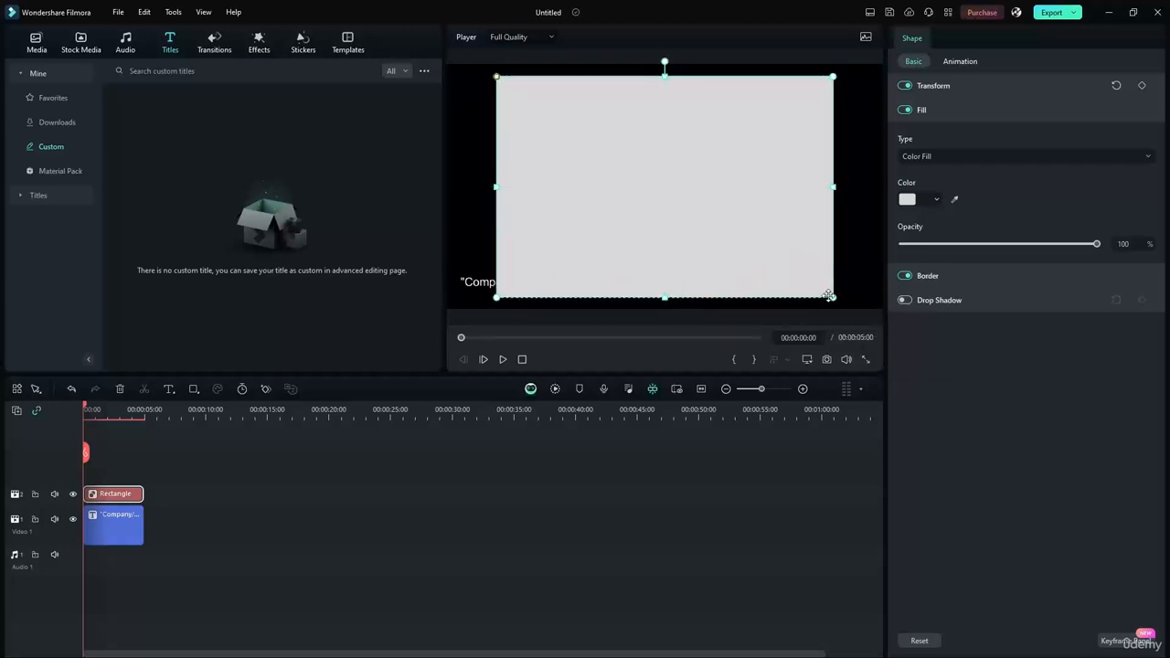
left_click_drag(834, 297, 822, 291)
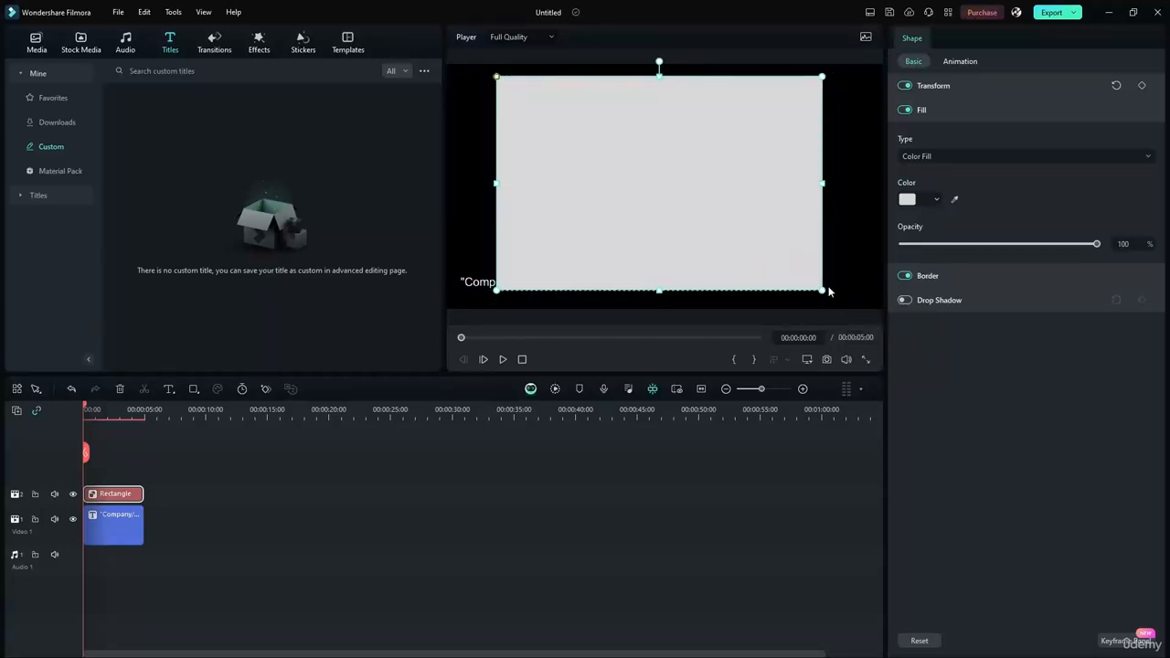
left_click(957, 86)
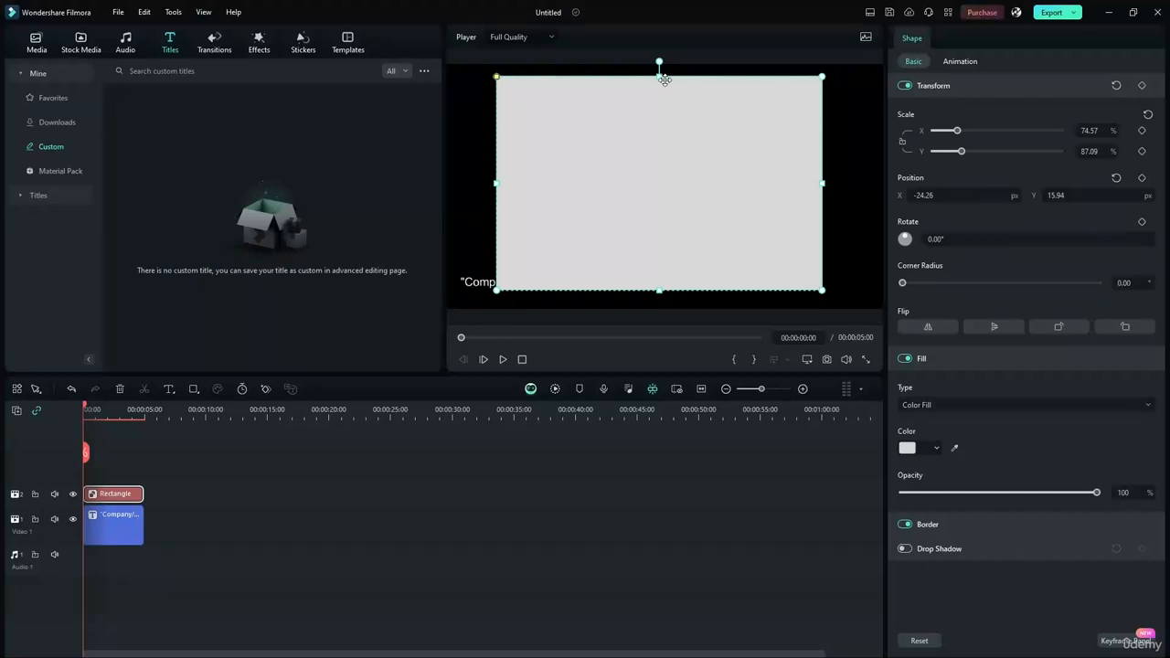
Stretch the rectangle to fill the frame and scale it down evenly to about 92%, centred in the frame
left_click_drag(645, 127, 606, 139)
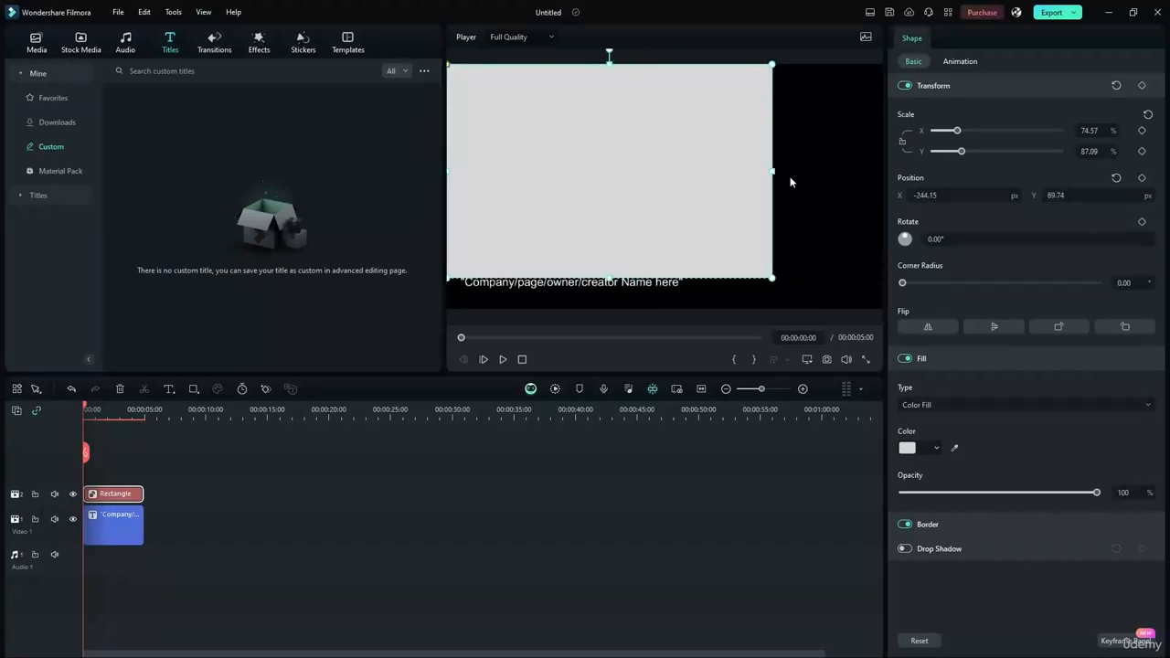
left_click_drag(771, 171, 881, 171)
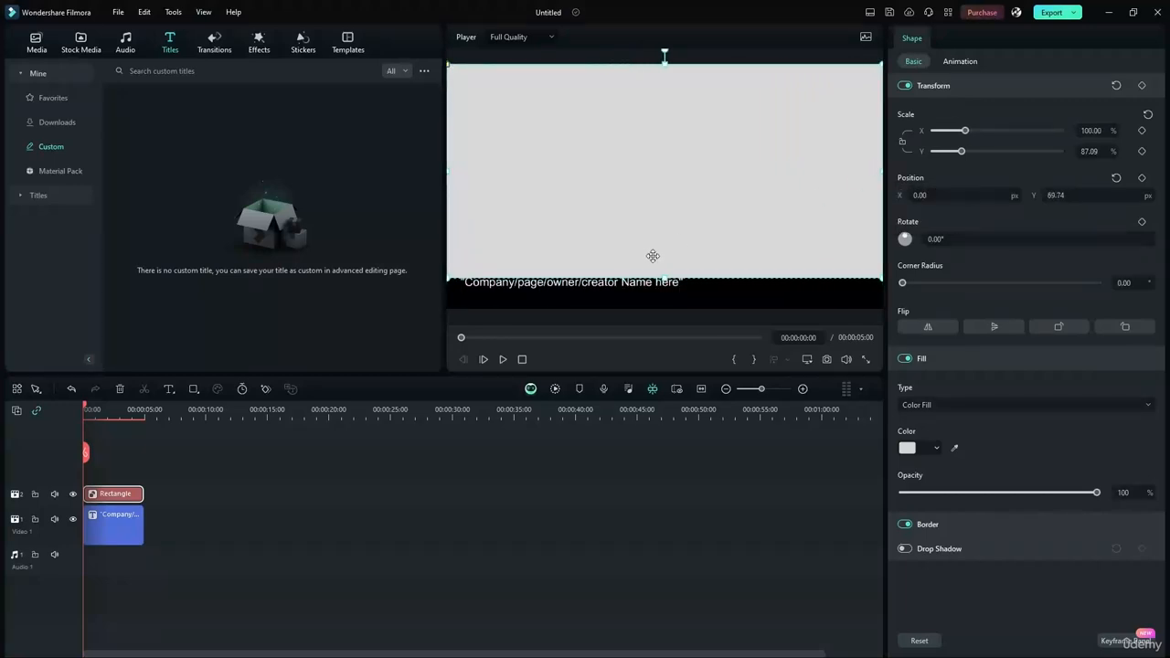
left_click_drag(667, 276, 666, 310)
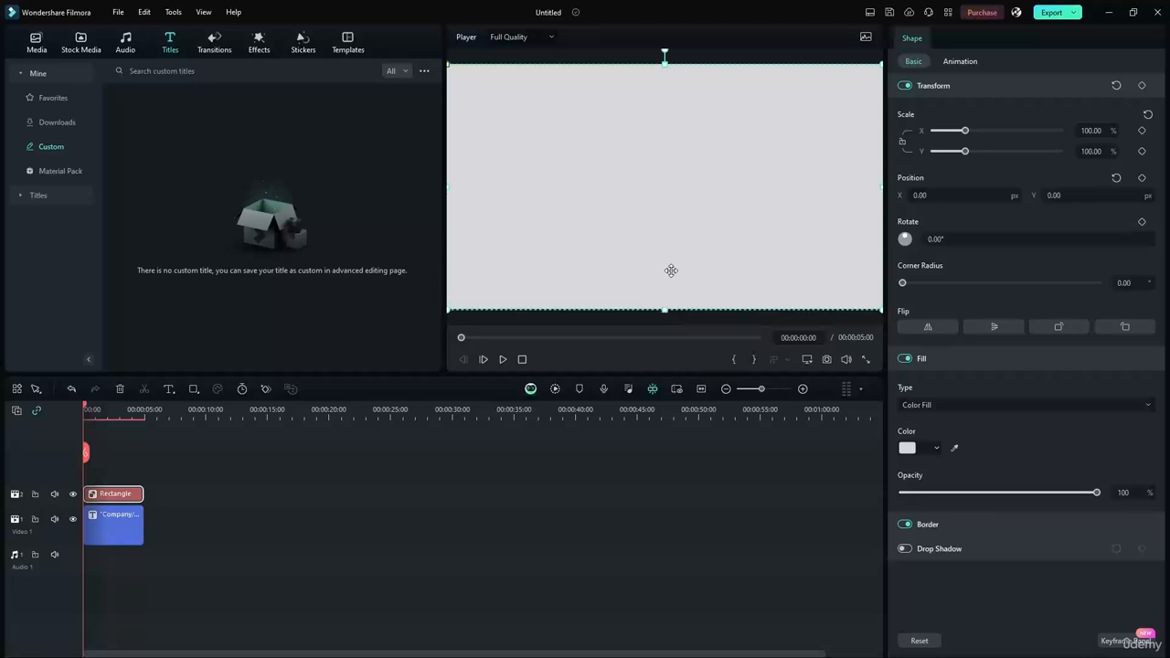
left_click_drag(882, 309, 845, 276)
mouse_move(751, 228)
left_mouse_down()
mouse_move(774, 229)
mouse_move(768, 238)
left_mouse_up()
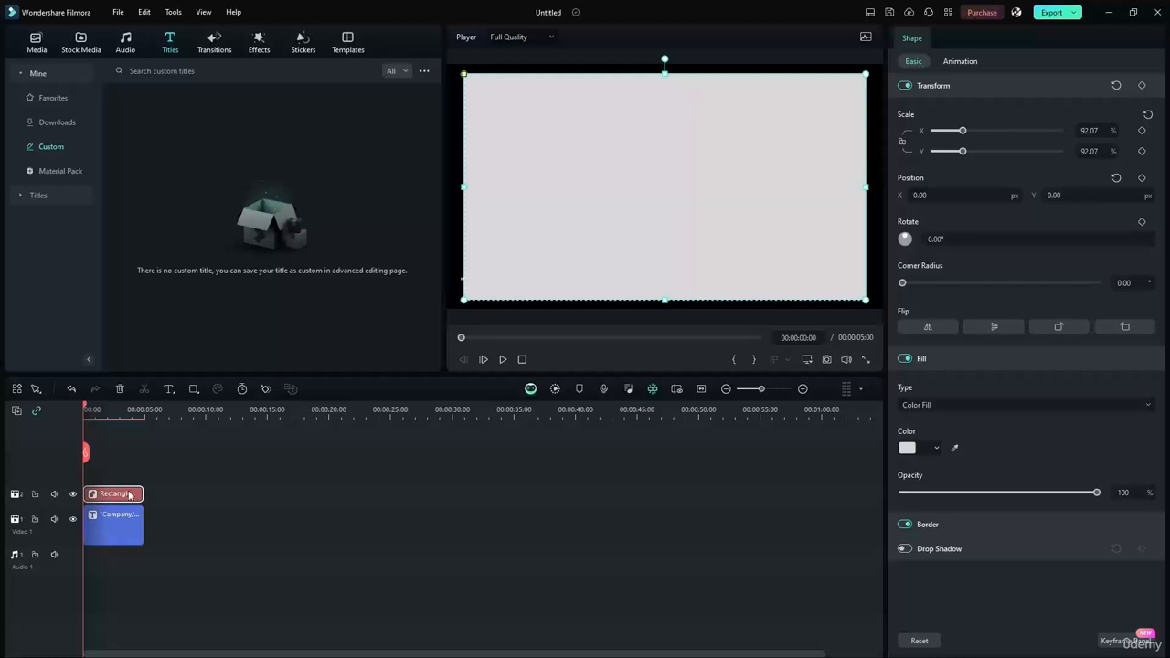
Place the rectangle clip on the track beneath the title clip and extend its duration to about 53 seconds
mouse_move(124, 505)
left_mouse_down()
mouse_move(119, 556)
mouse_move(126, 497)
left_mouse_up()
left_click_drag(206, 524, 736, 523)
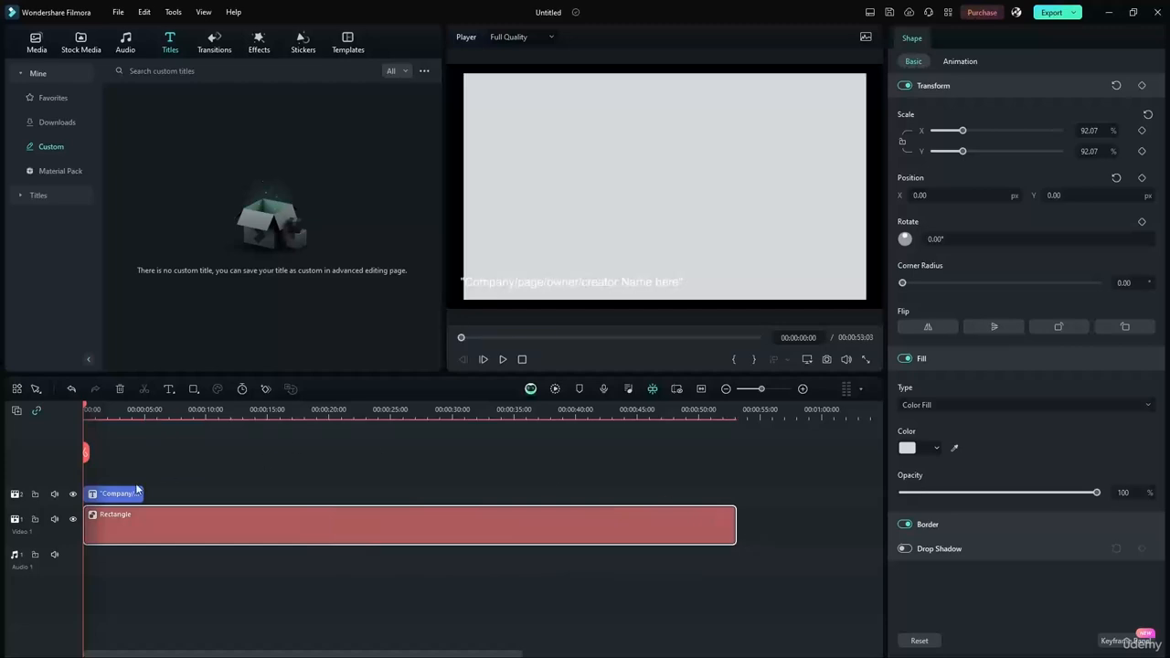
Lower the rectangle's fill opacity to 28%
left_click(577, 177)
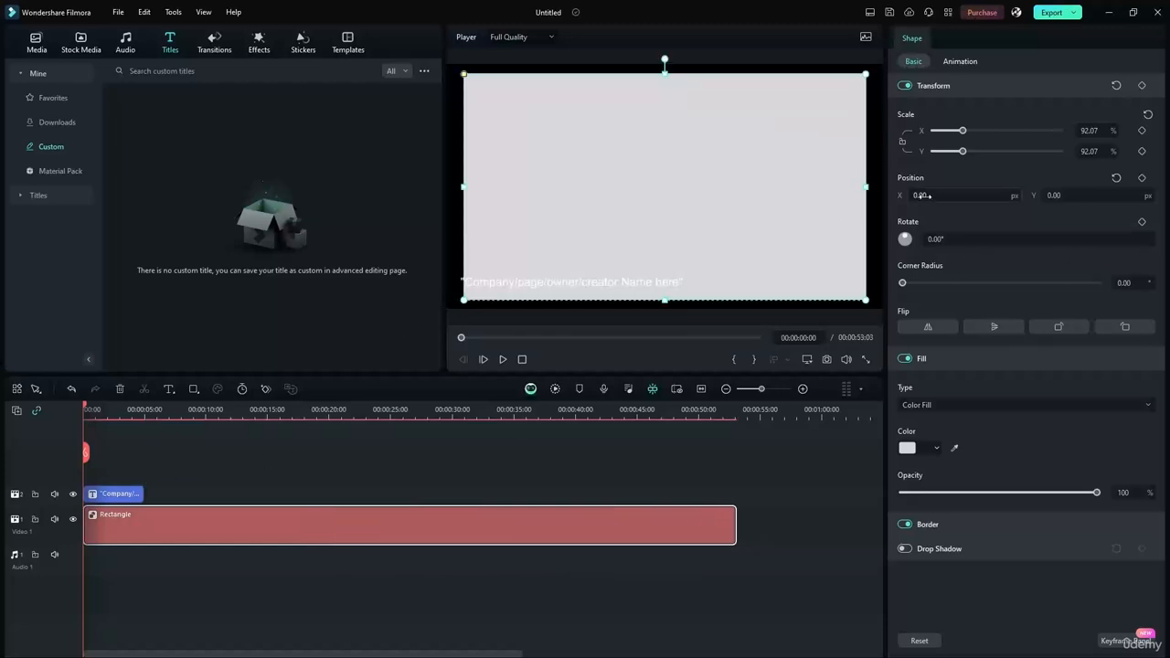
left_click_drag(1096, 493, 966, 494)
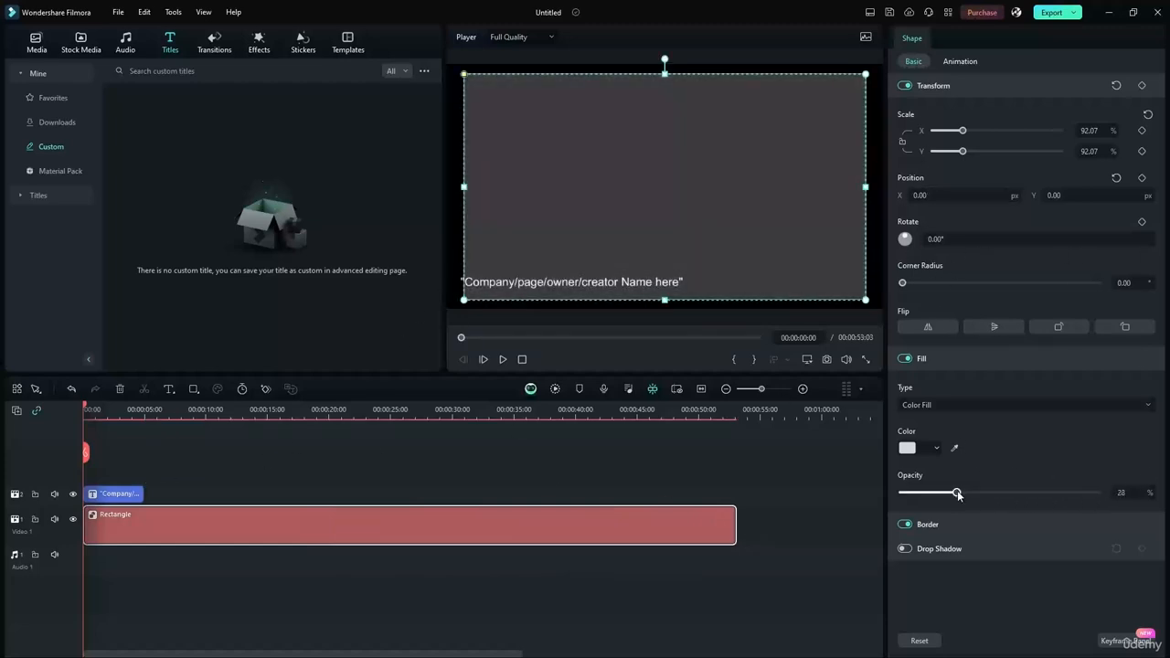
Move the title text onto the rectangle's lower-left corner, at about X -395, Y -461 px
left_click(563, 280)
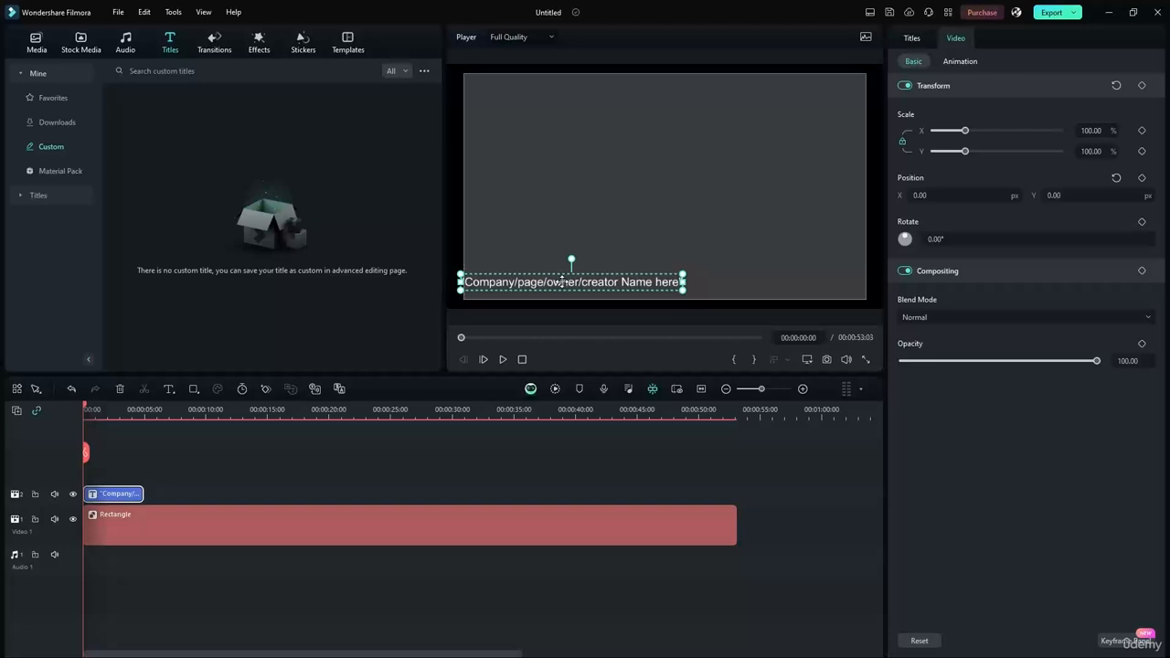
left_click_drag(564, 282, 575, 289)
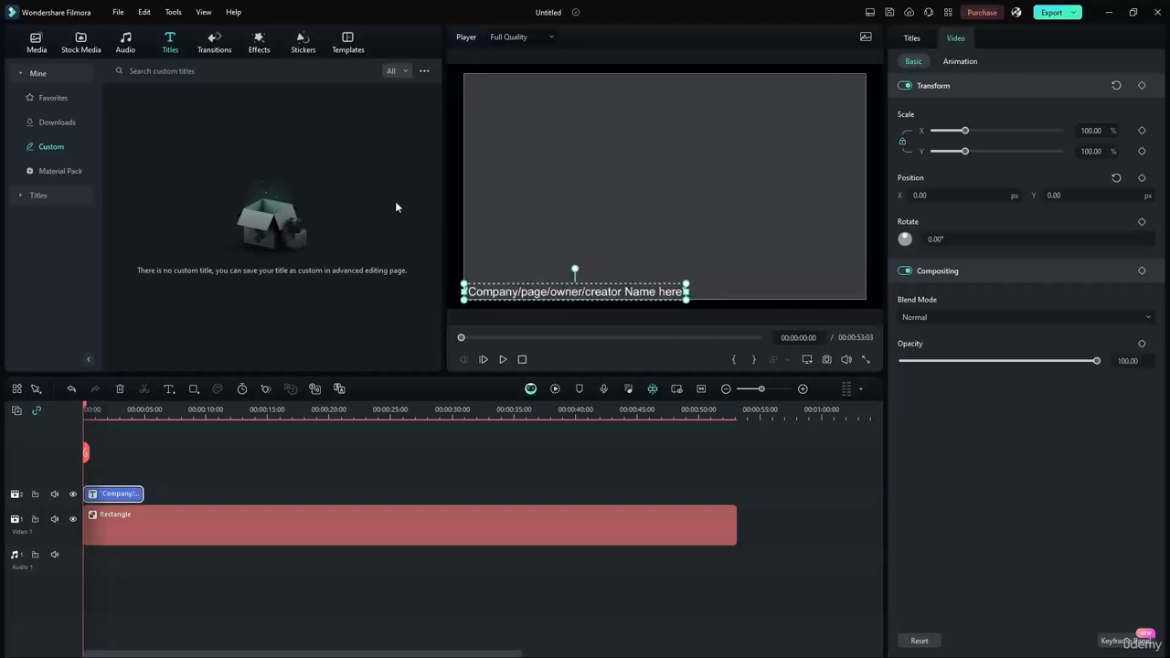
left_click(873, 266)
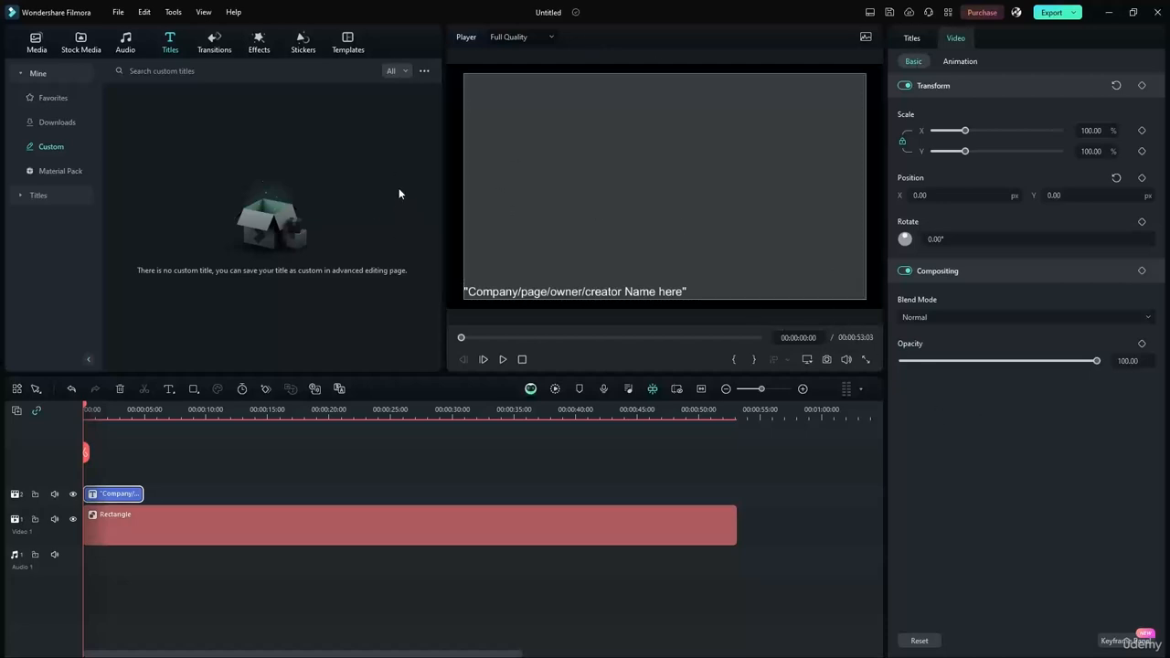
Open the title clip for advanced text editing
right_click(495, 458)
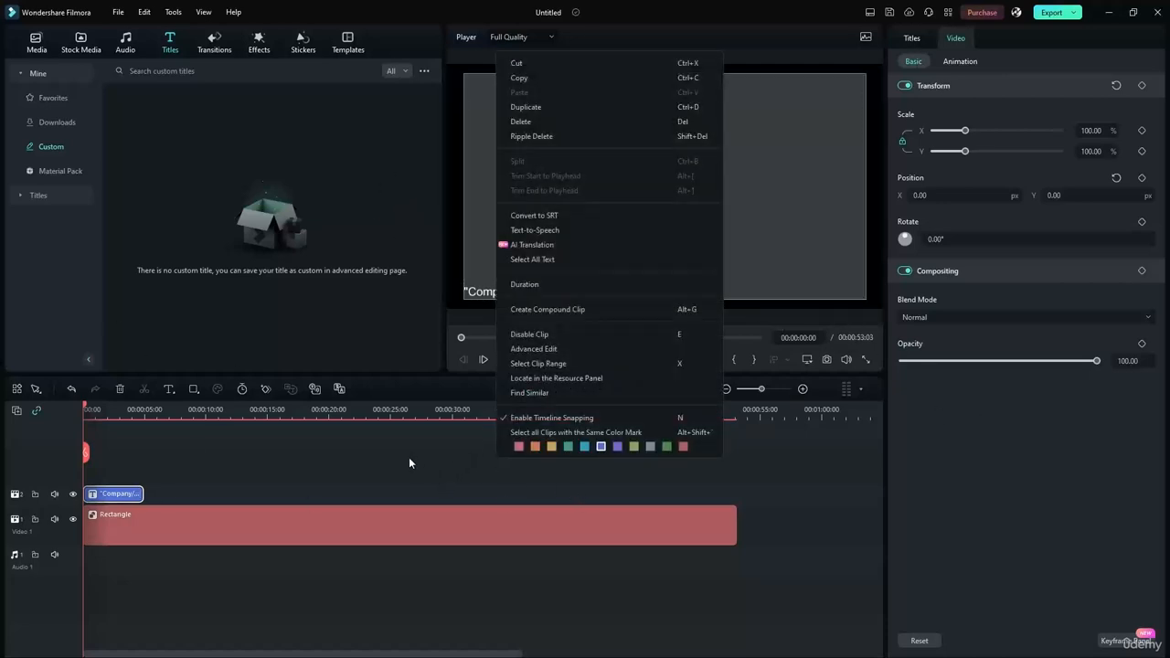
left_click(538, 348)
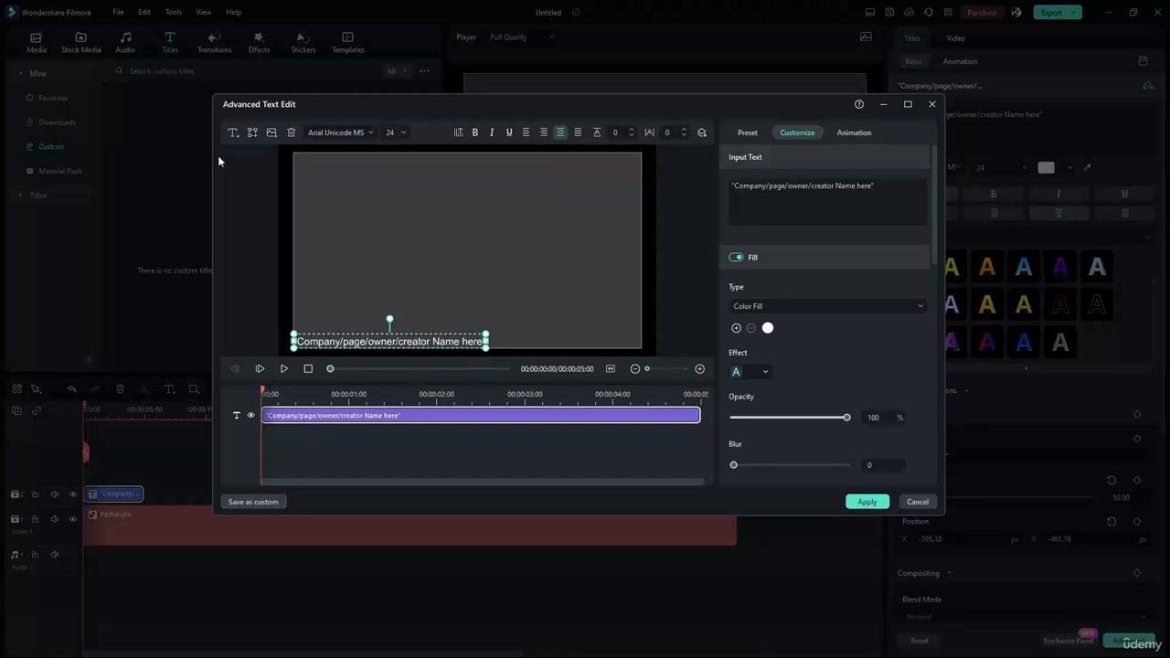
Save the title settings as a custom preset named My preset1 and close the advanced text editor
left_click(259, 501)
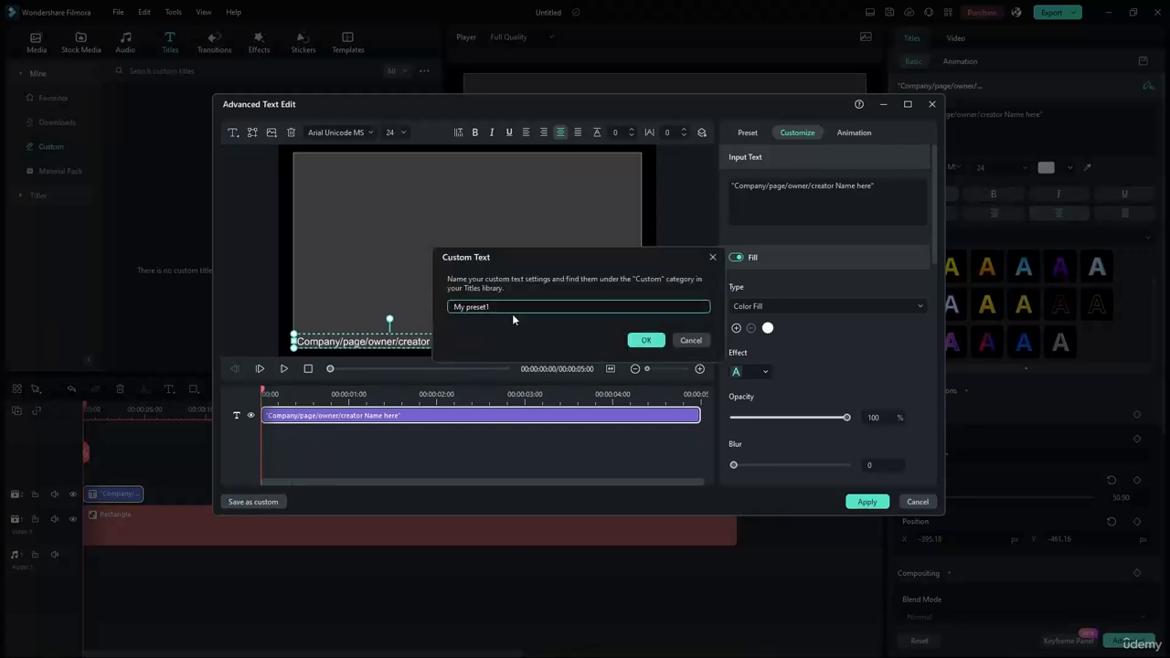
left_click(655, 344)
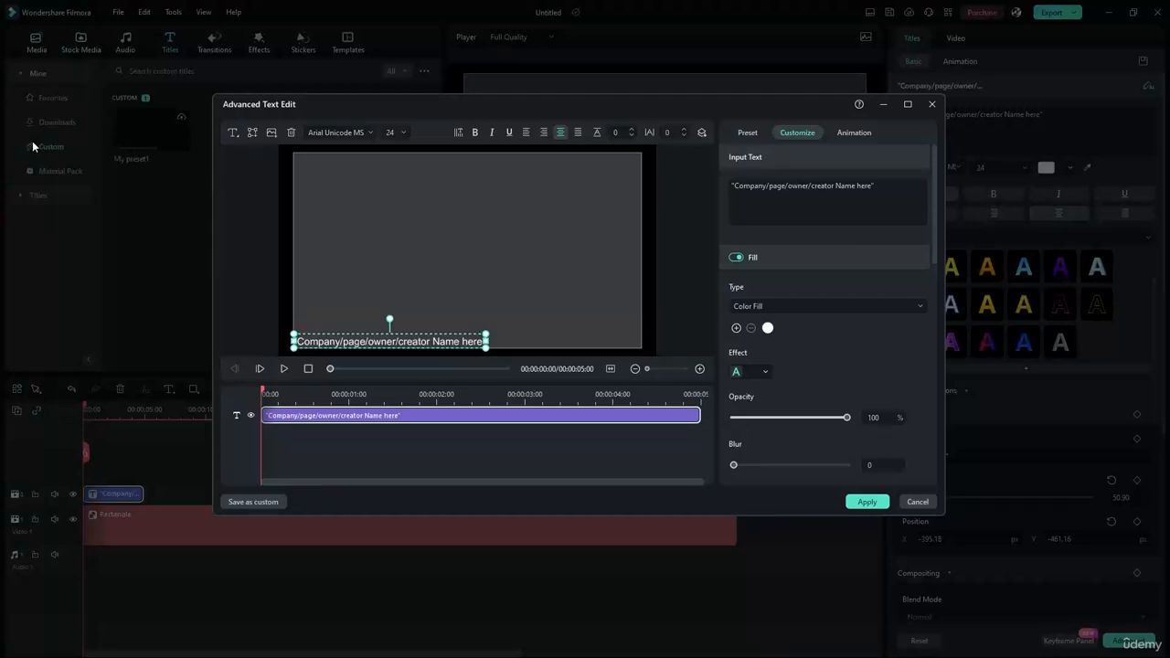
left_click(907, 506)
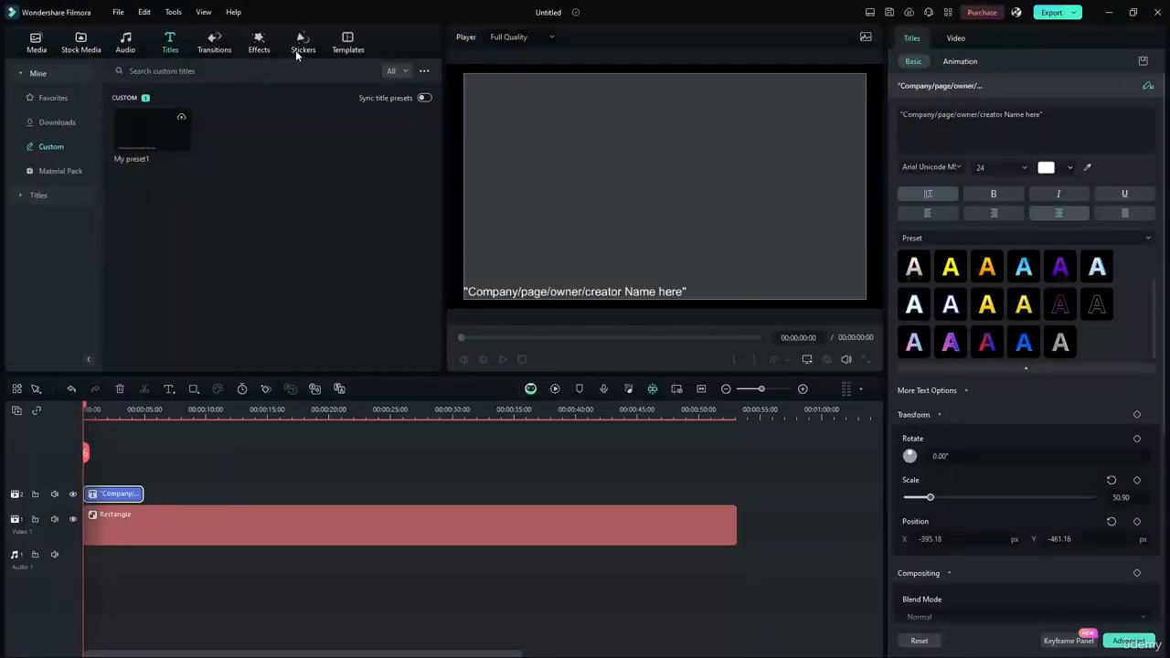
Delete the custom title preset My preset1 from the titles library
left_click(133, 137)
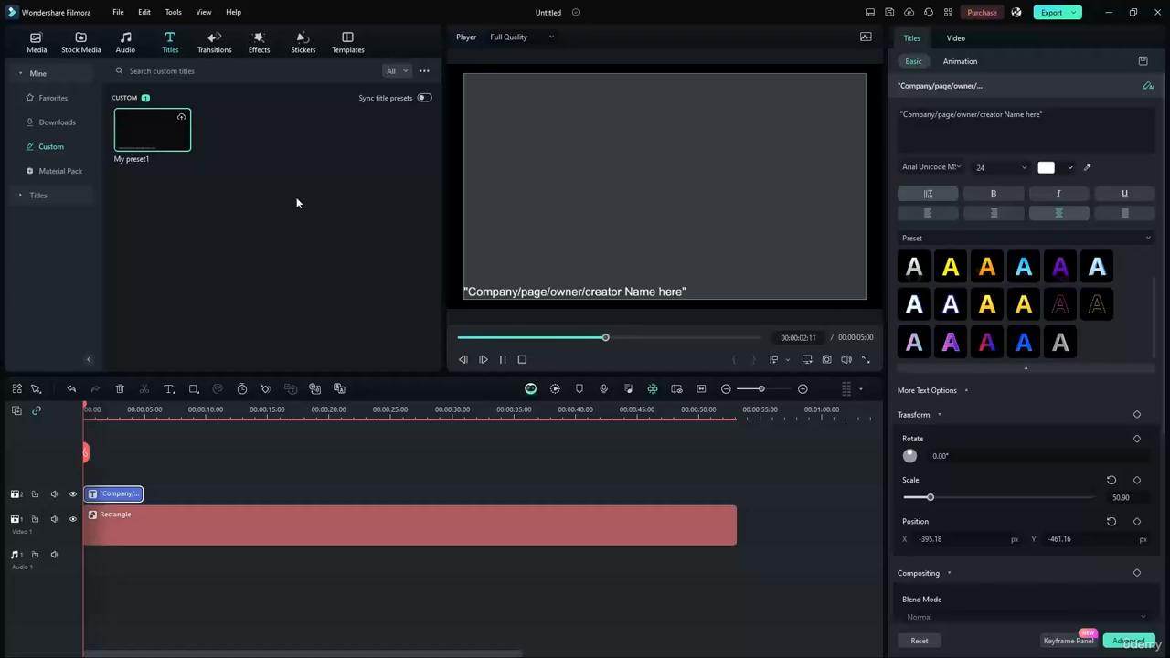
key("Delete")
left_click(646, 336)
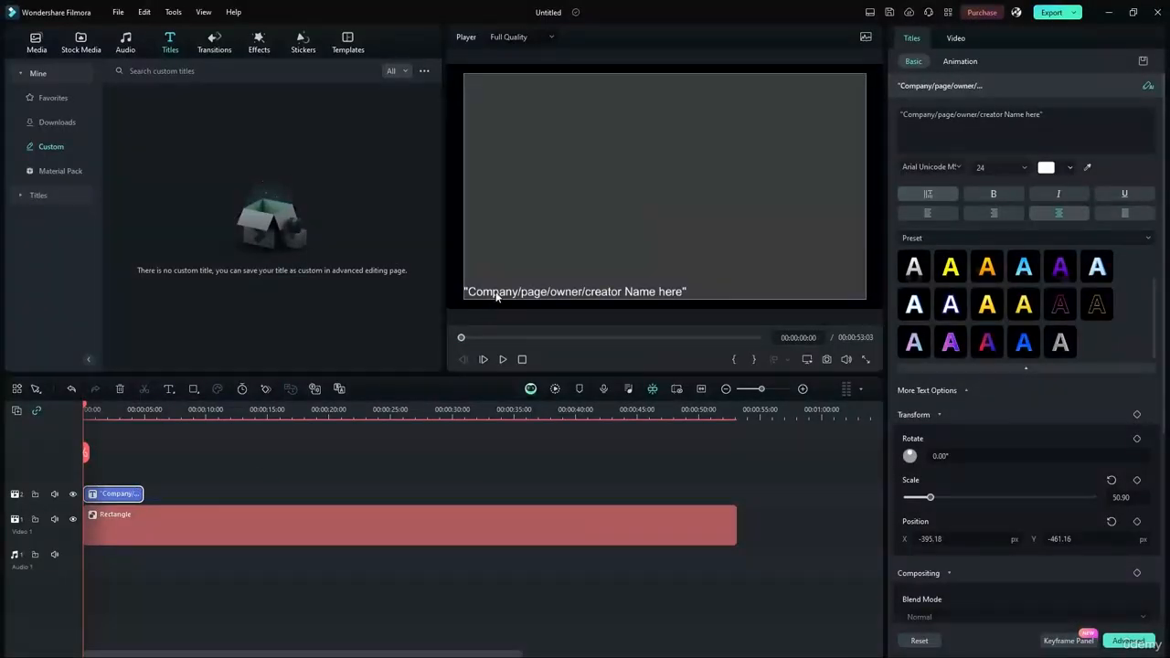
Apply the first Typewriter In animation to the title clip and preview it
left_click(121, 494)
left_click(118, 496)
left_click(959, 61)
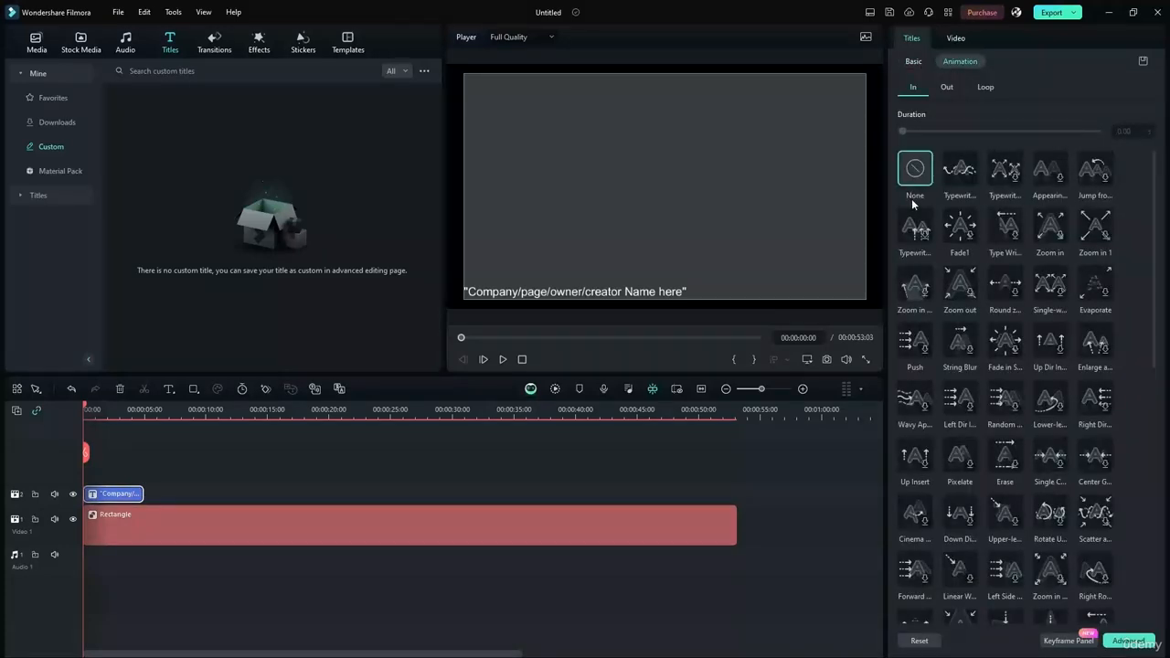
left_click(971, 175)
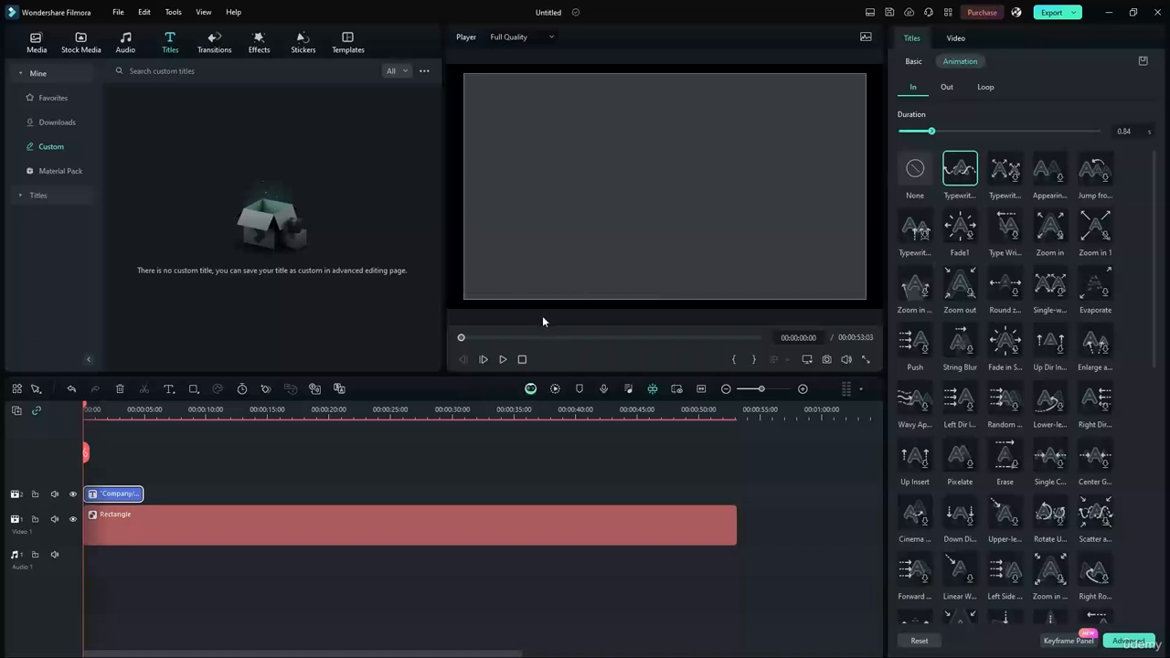
scroll(1157, 309, "down", 1)
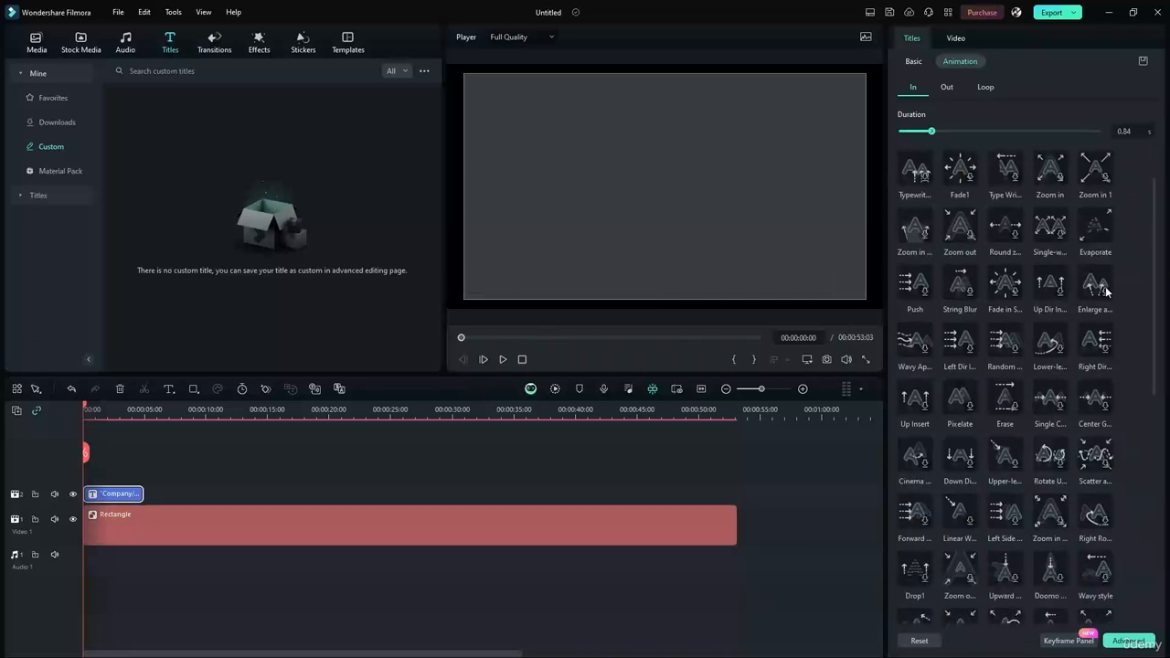
scroll(1064, 263, "up", 1)
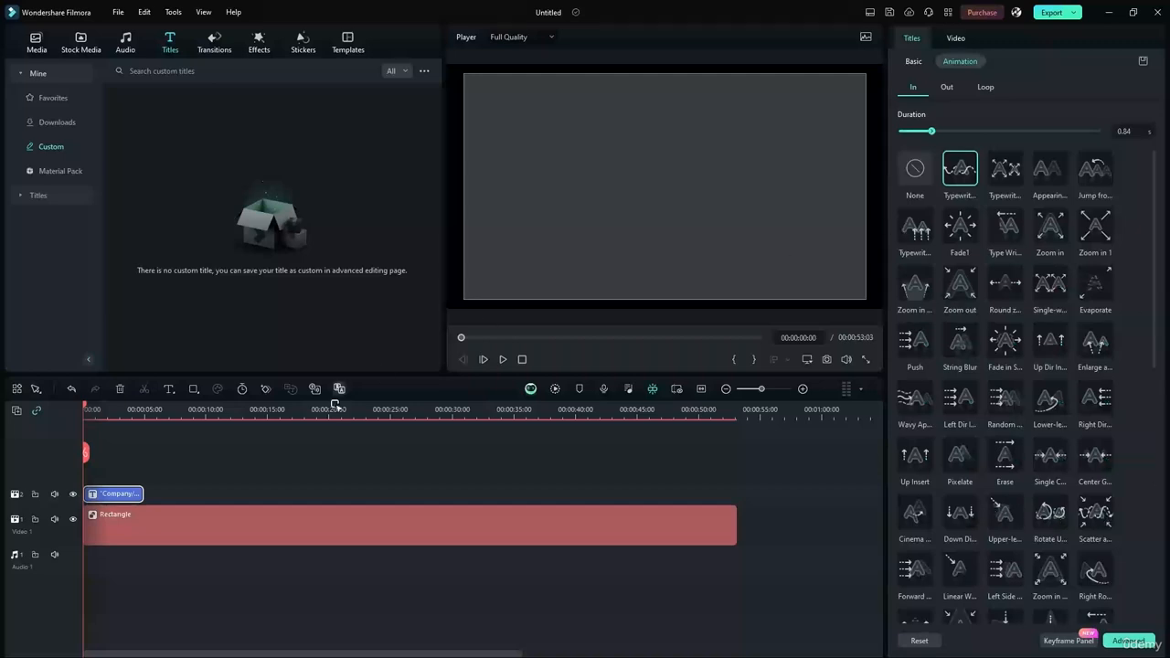
left_click(502, 361)
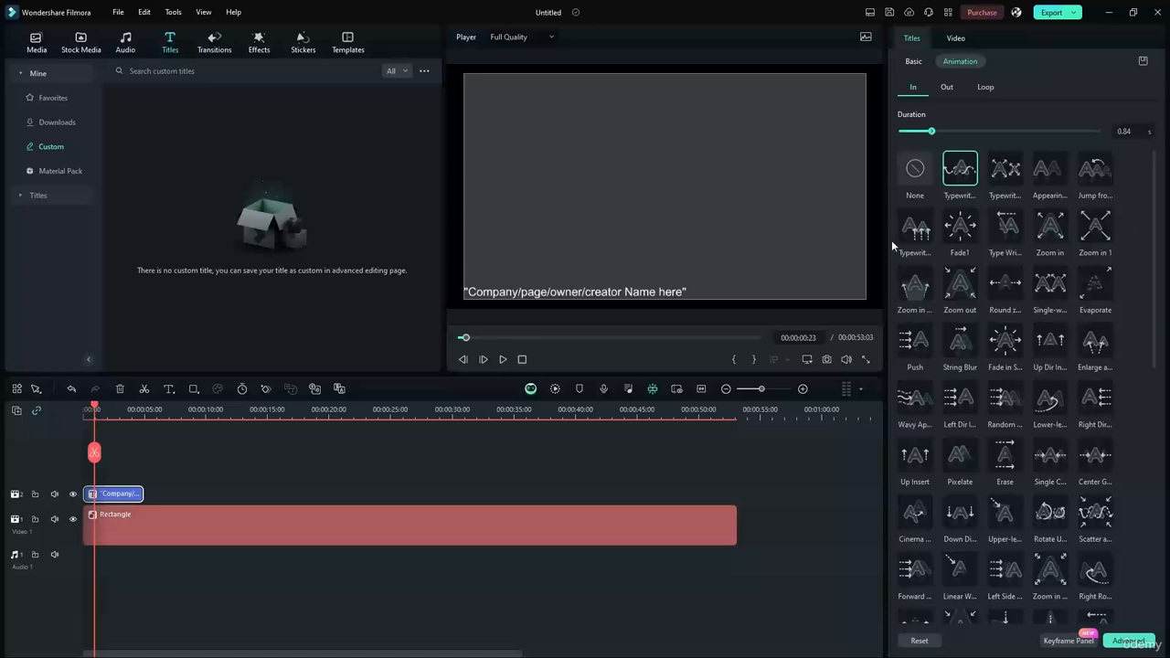
Try another Typewriter variant, Fade1, a Zoom in variant and Zoom out as the title's In animation
left_click(911, 225)
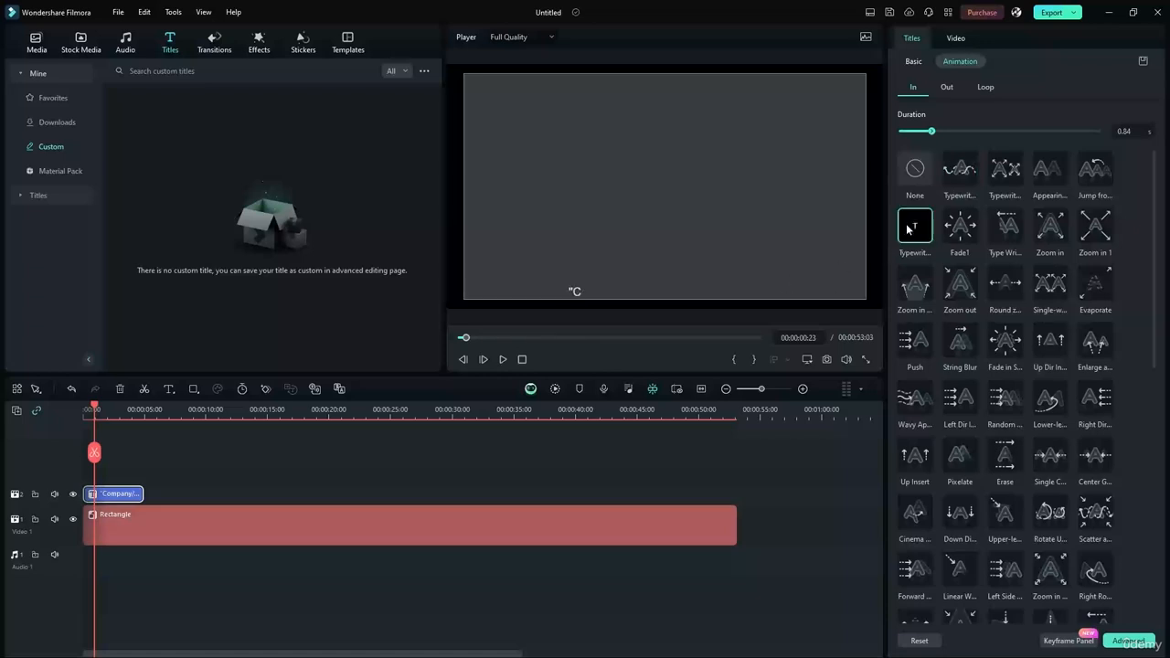
left_click(966, 230)
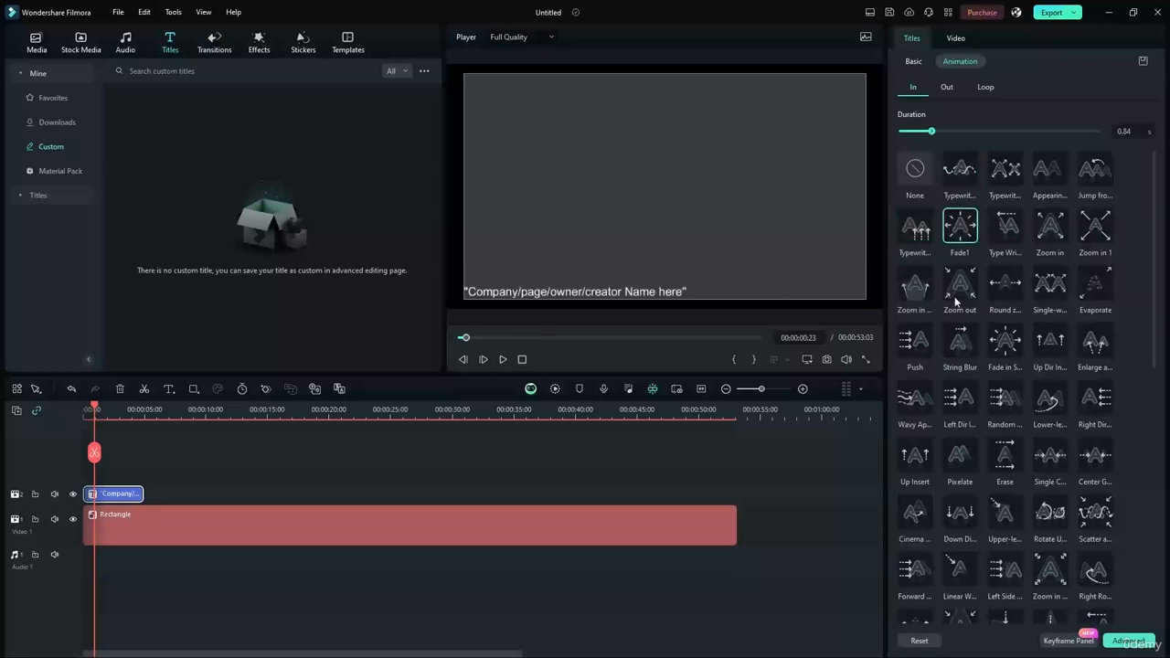
left_click(915, 285)
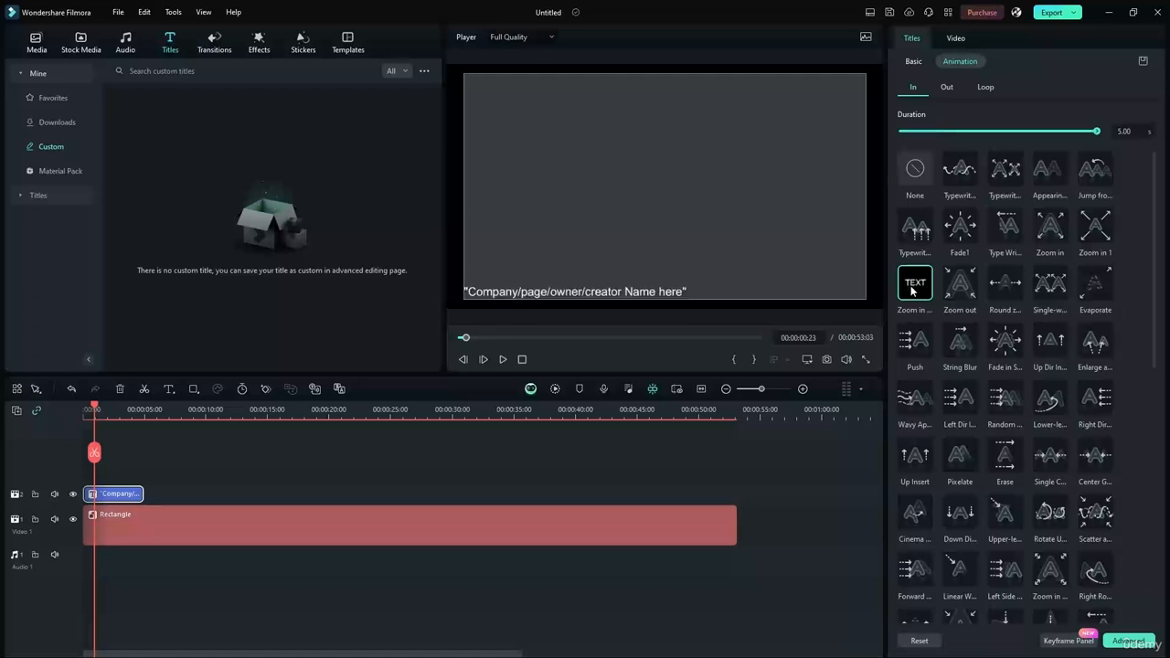
left_click(967, 289)
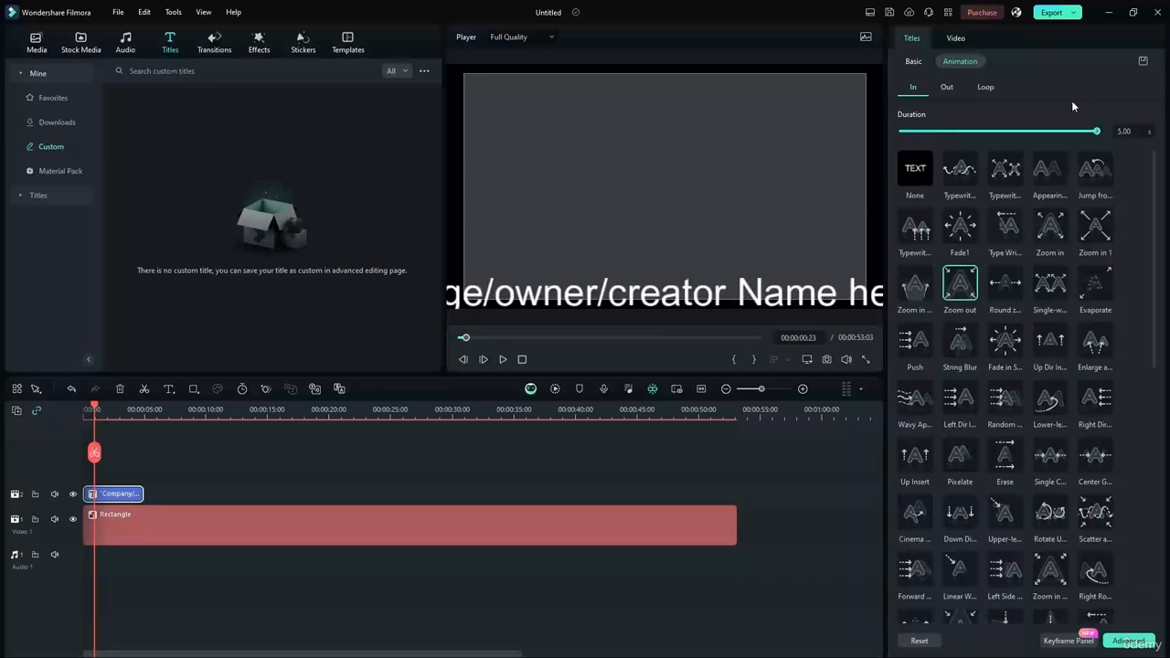
Extend the title clip to about 22 seconds and shorten its In animation duration
left_click_drag(93, 409, 138, 399)
left_click_drag(139, 492, 359, 499)
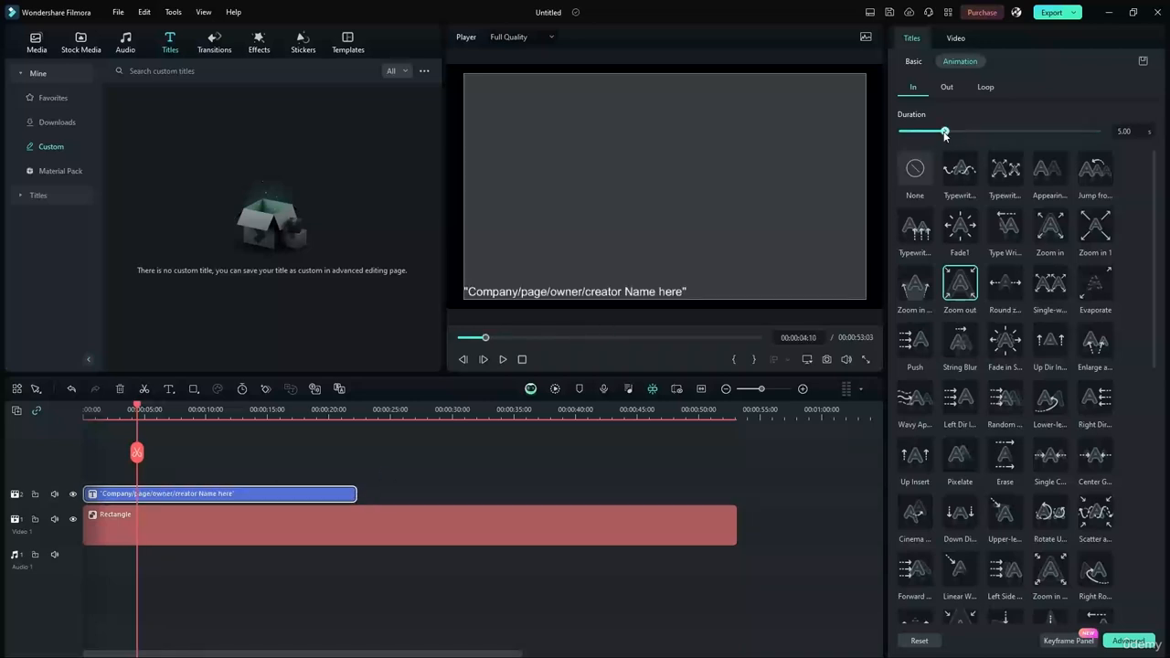
left_click_drag(944, 133, 896, 130)
Trim the rectangle clip to about 22 seconds and the title clip to about 1.5 seconds
left_click_drag(355, 494, 138, 485)
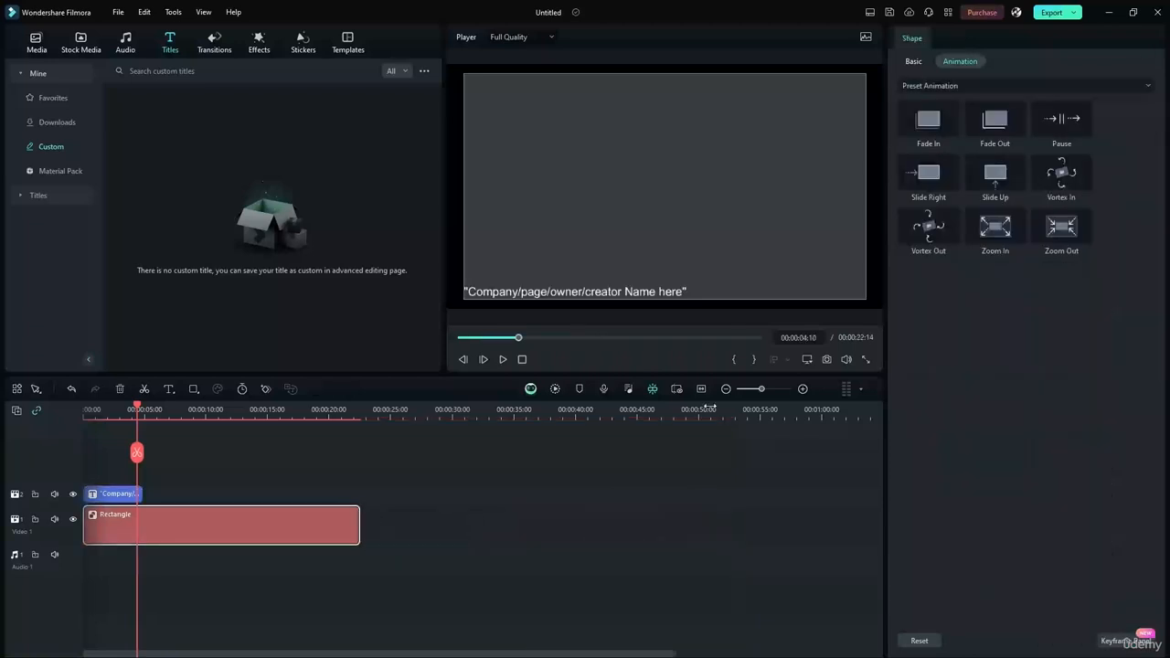
left_click(700, 389)
left_click(216, 499)
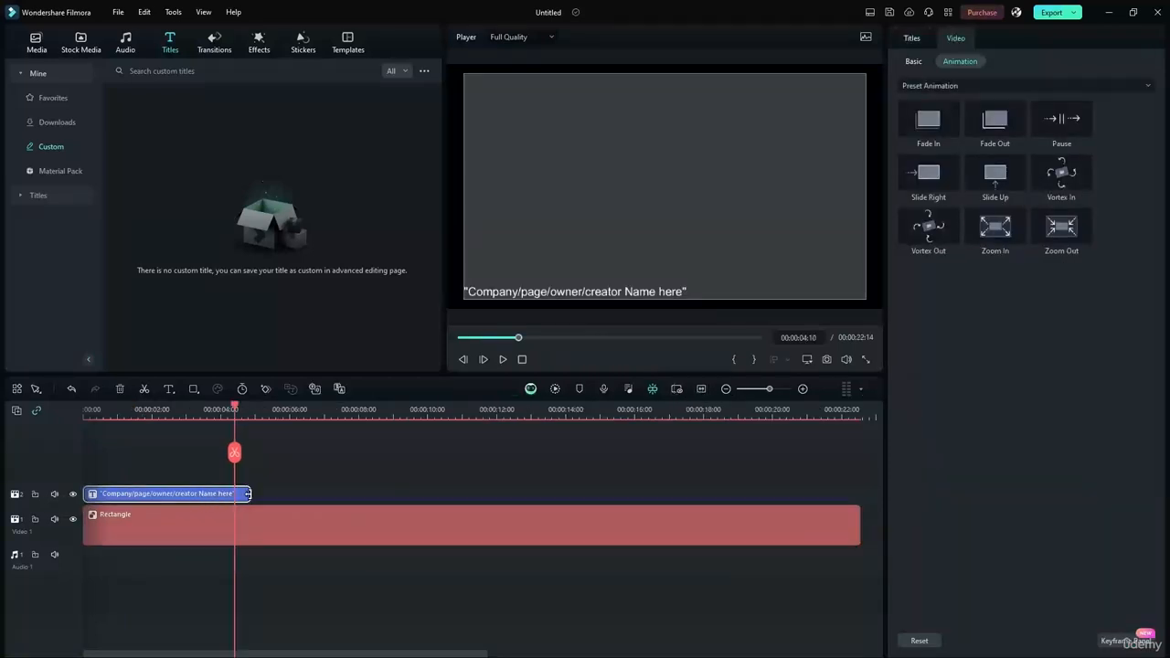
left_click_drag(250, 494, 133, 490)
Play the timeline from the start to preview the animated title
left_click(281, 464)
left_click_drag(237, 411, 87, 411)
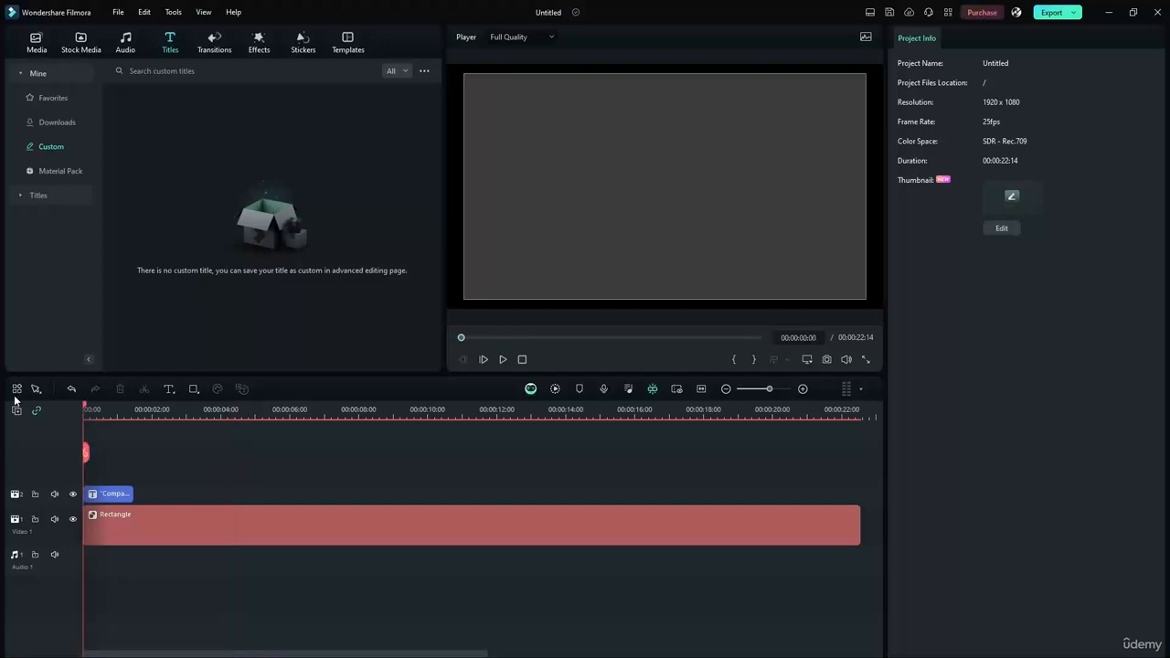
left_click(501, 359)
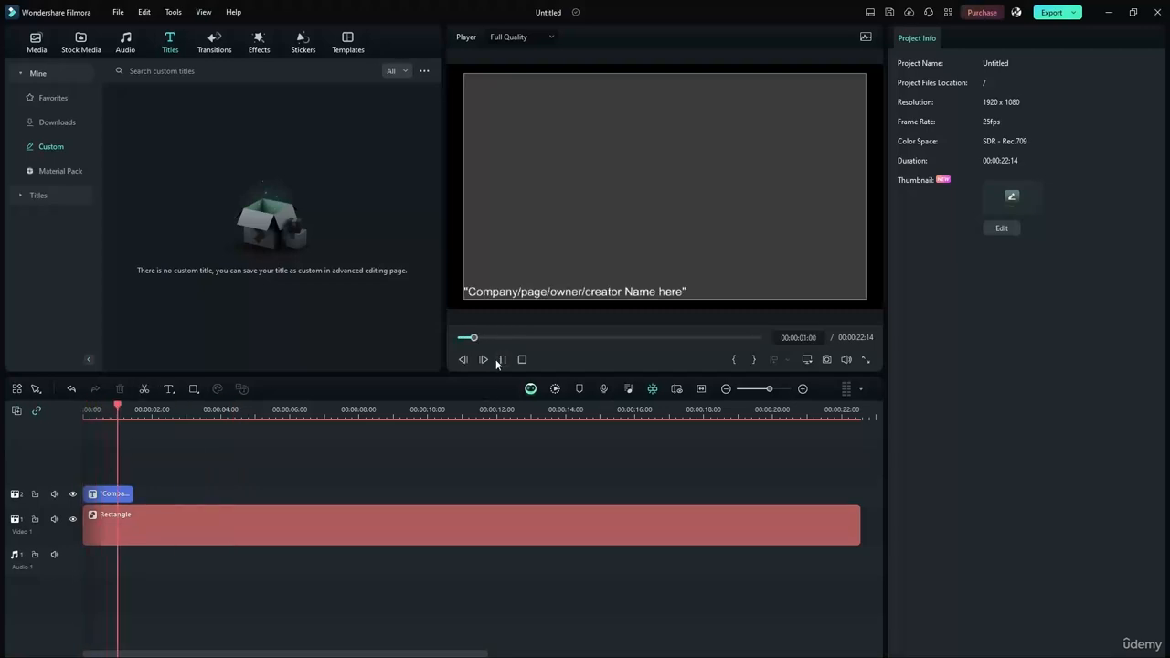
left_click(501, 359)
Compare several In animations on the title clip, such as Zoom in 1, and keep the wavy one
left_click(114, 494)
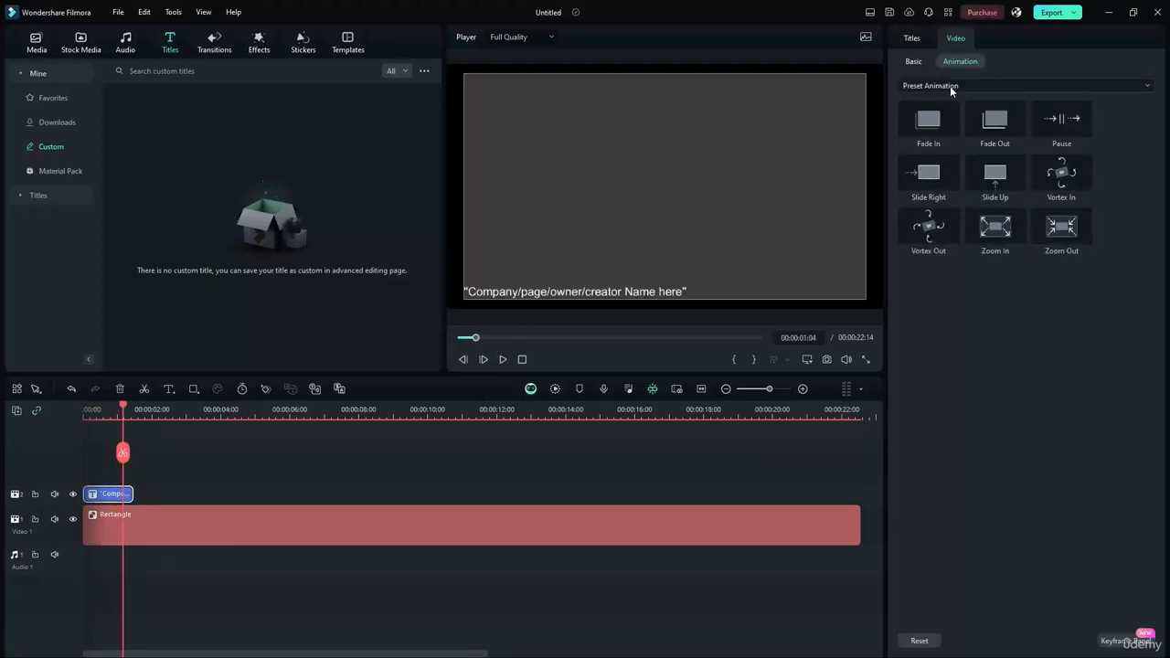
left_click(911, 38)
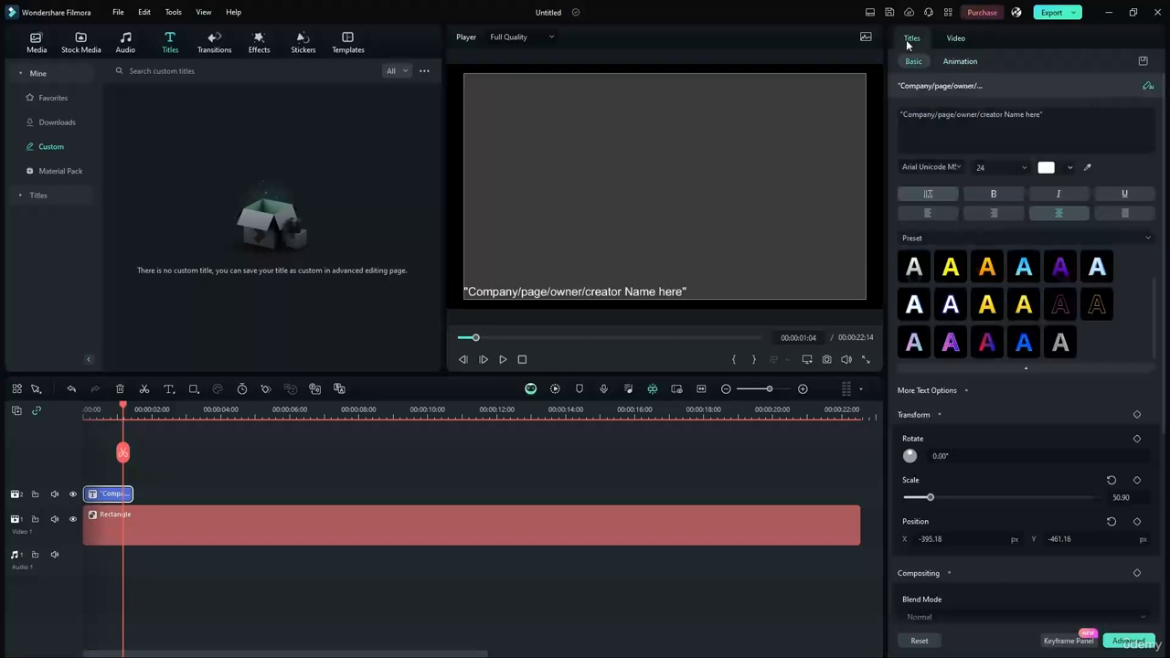
left_click(959, 62)
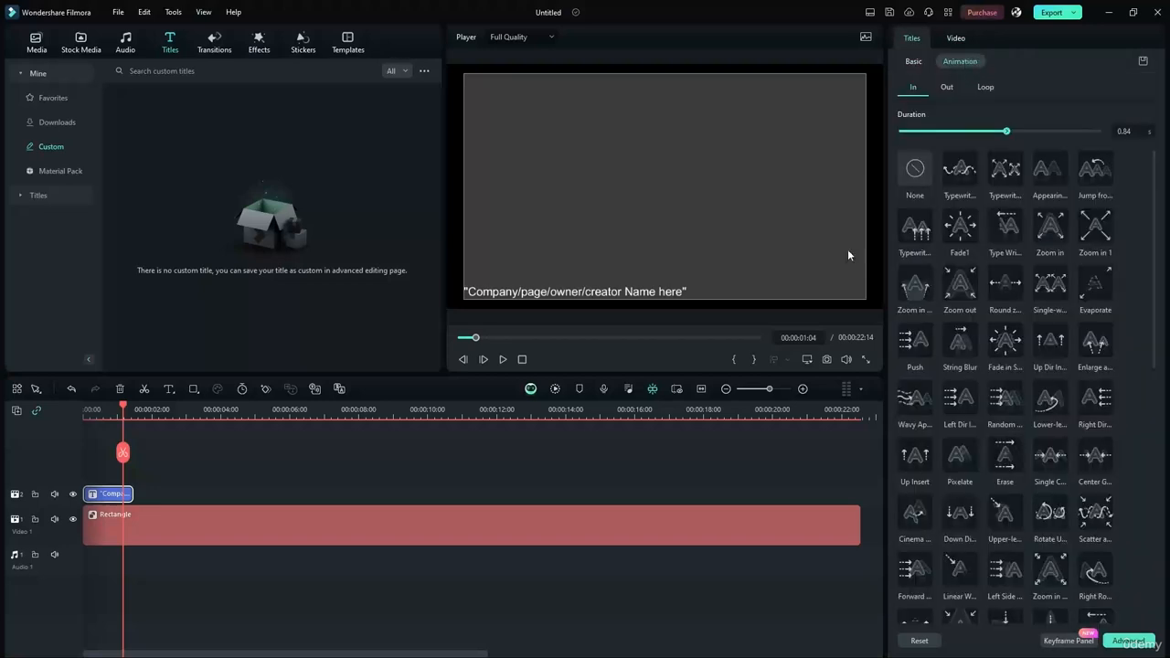
left_click(1092, 228)
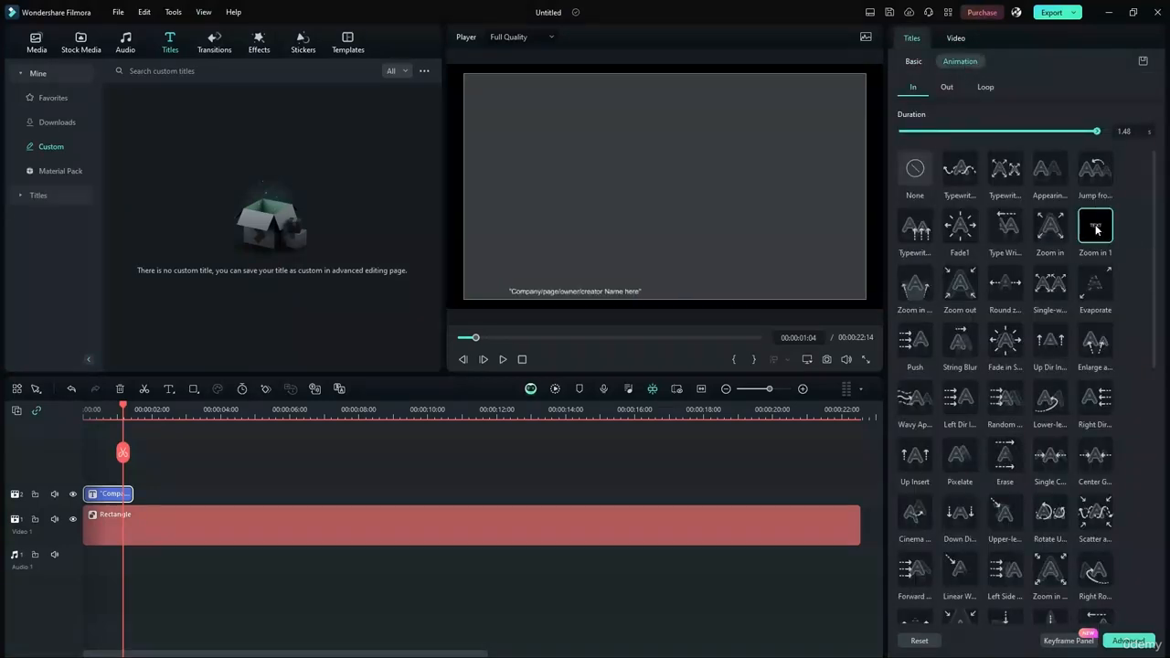
left_click(1051, 289)
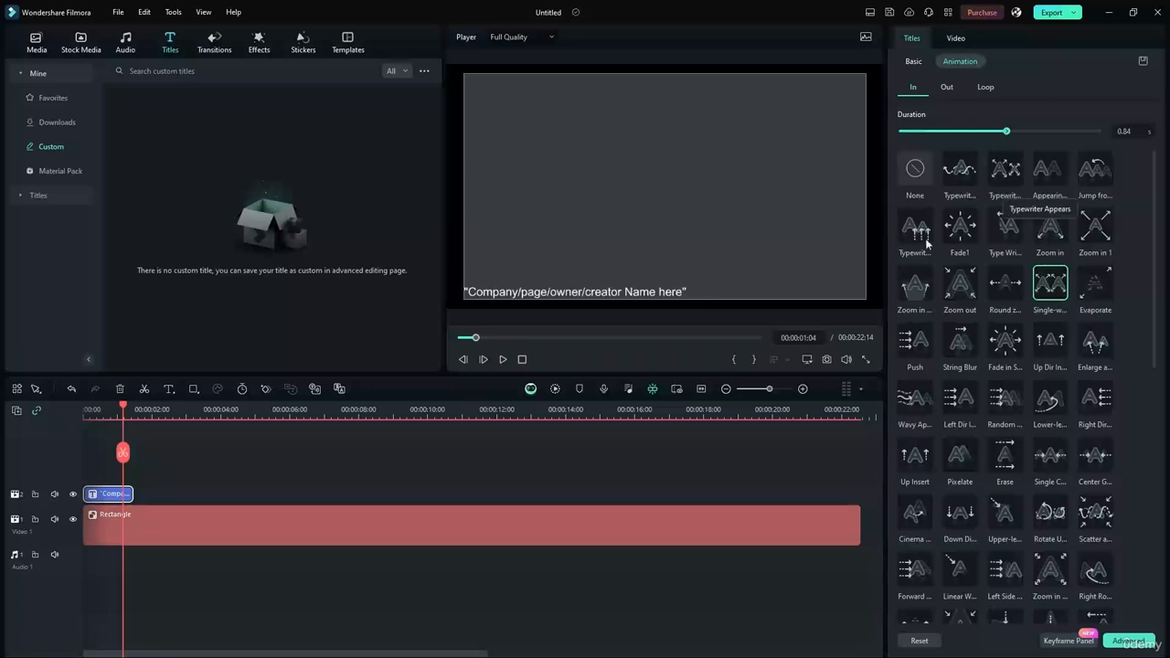
left_click(1007, 279)
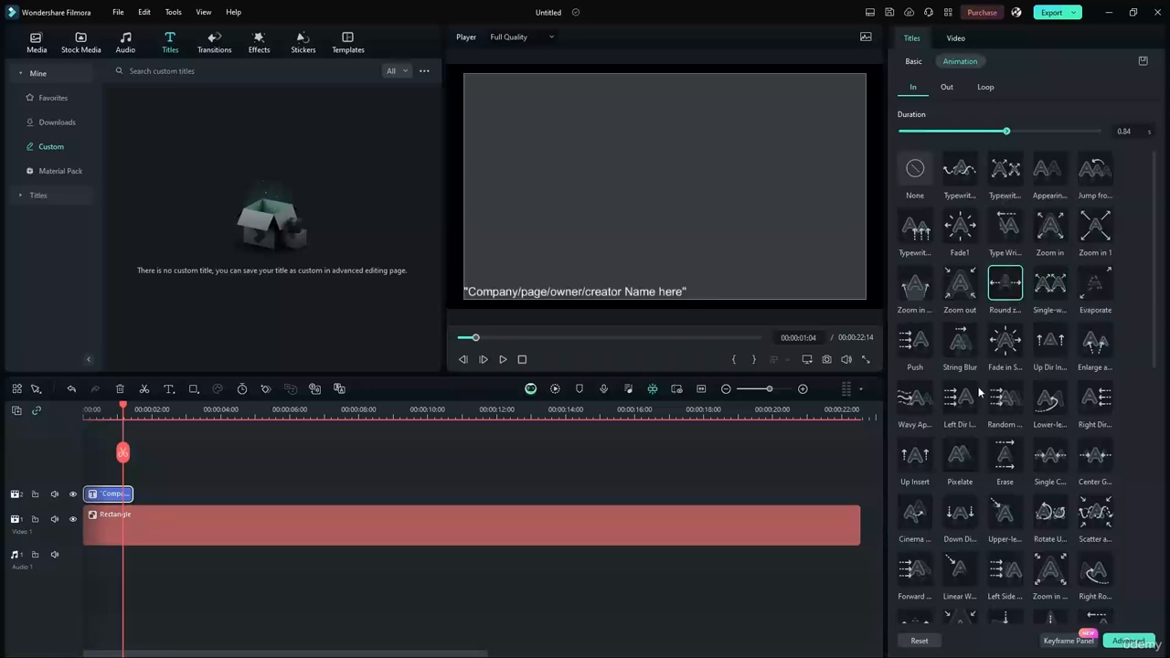
left_click(955, 399)
left_click(920, 402)
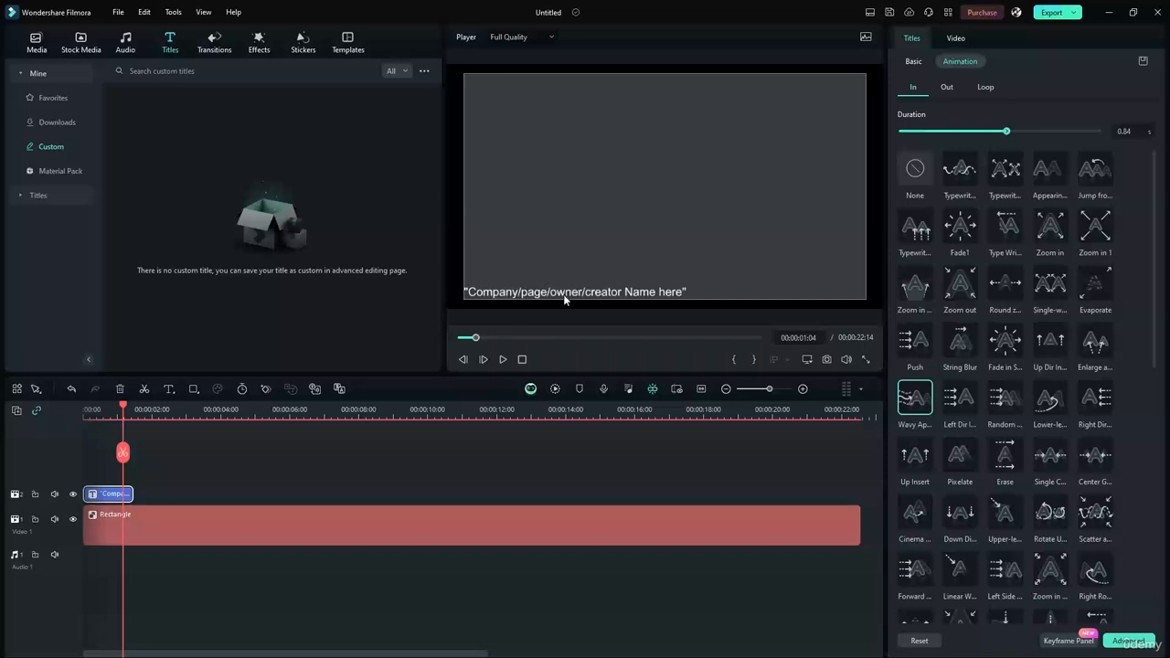
mouse_move(564, 299)
left_mouse_down()
mouse_move(655, 294)
mouse_move(554, 291)
left_mouse_up()
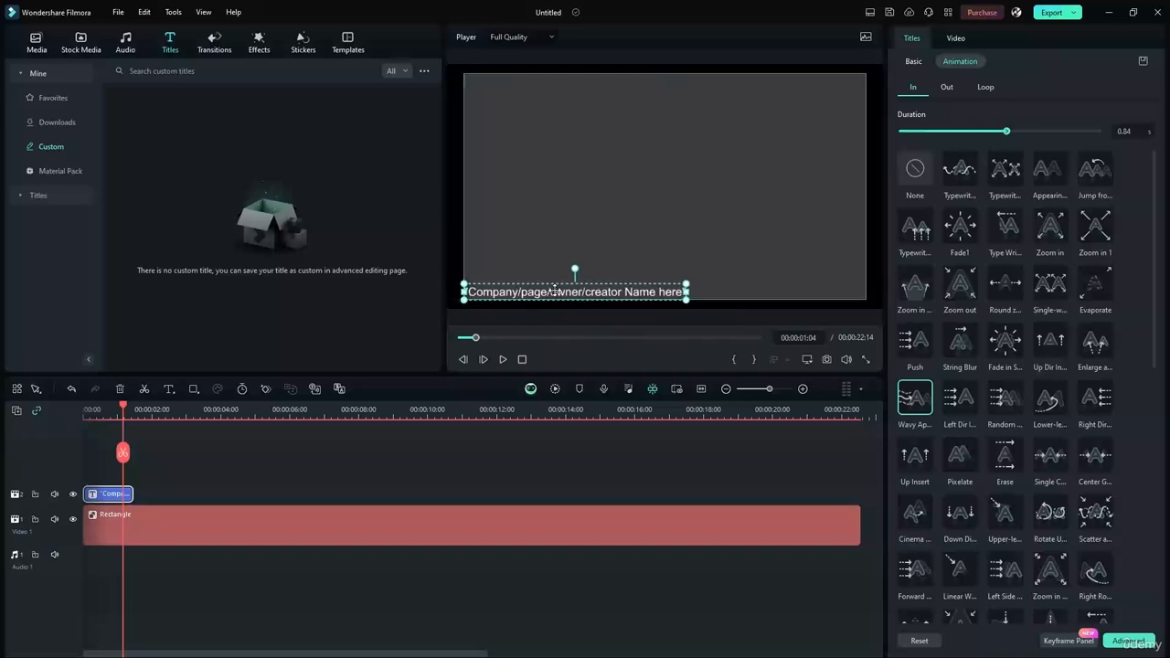
left_click(472, 322)
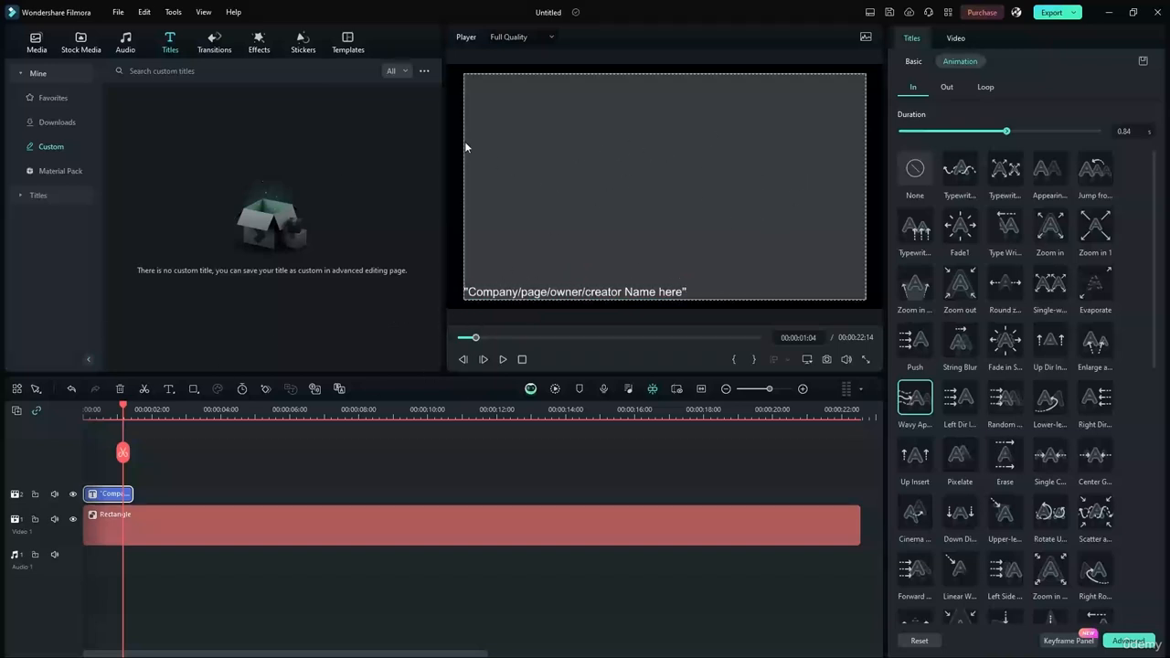
Add a Quick Text title on the track above the first title, starting at the beginning of the timeline
left_click(31, 197)
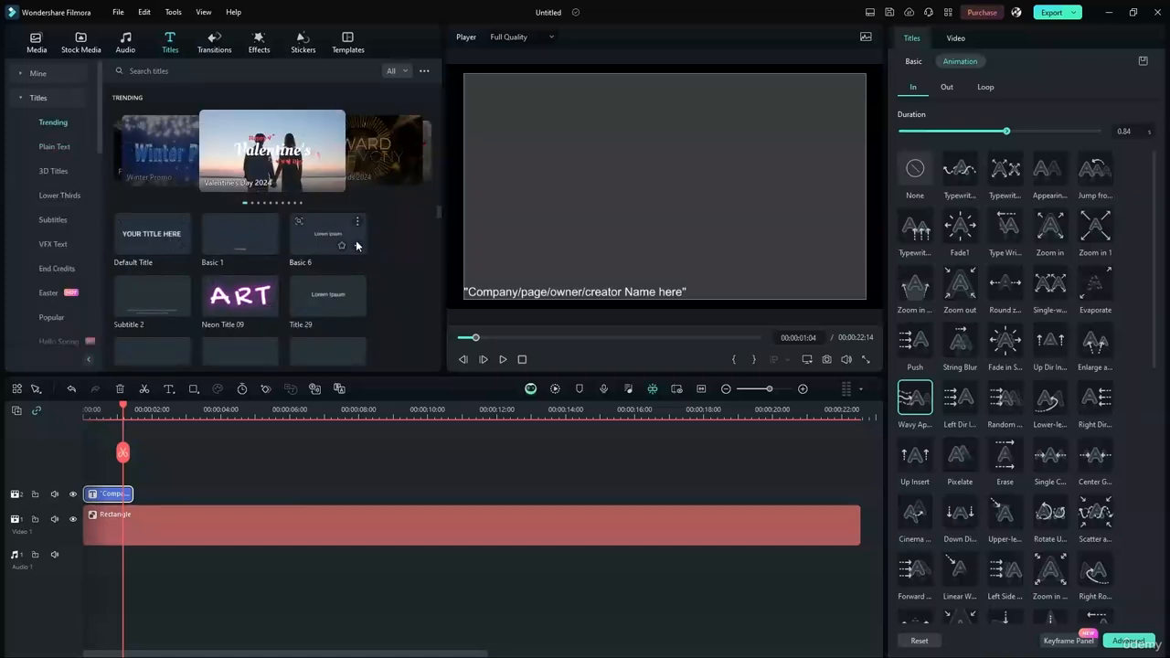
left_click(169, 389)
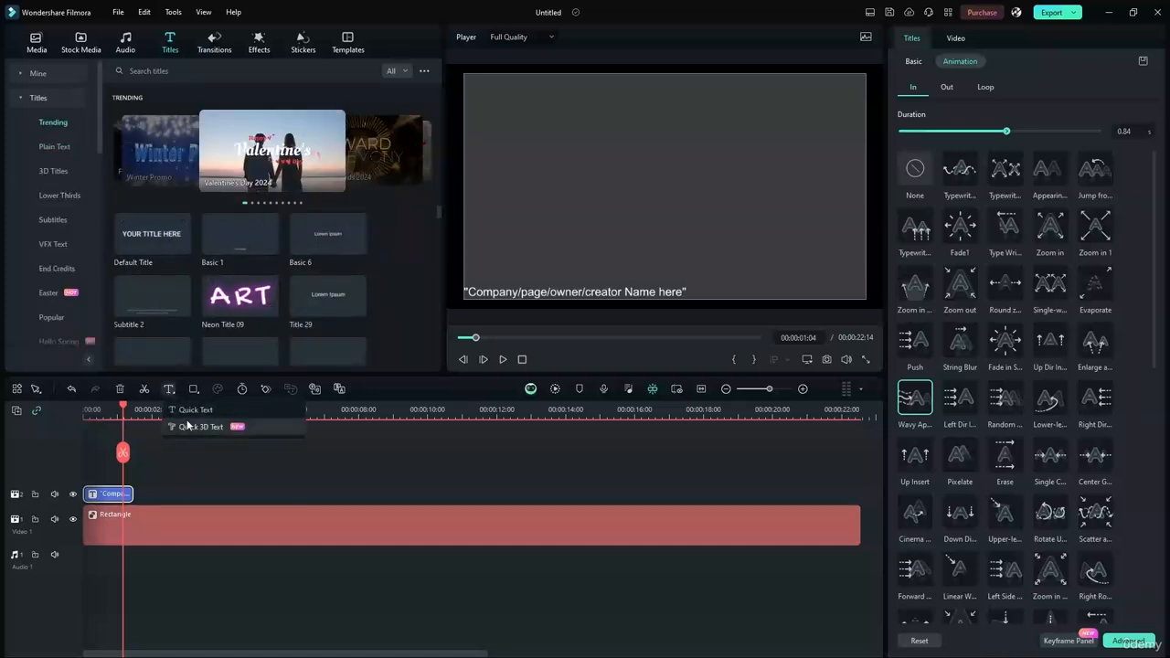
left_click(189, 415)
left_click_drag(211, 474, 171, 475)
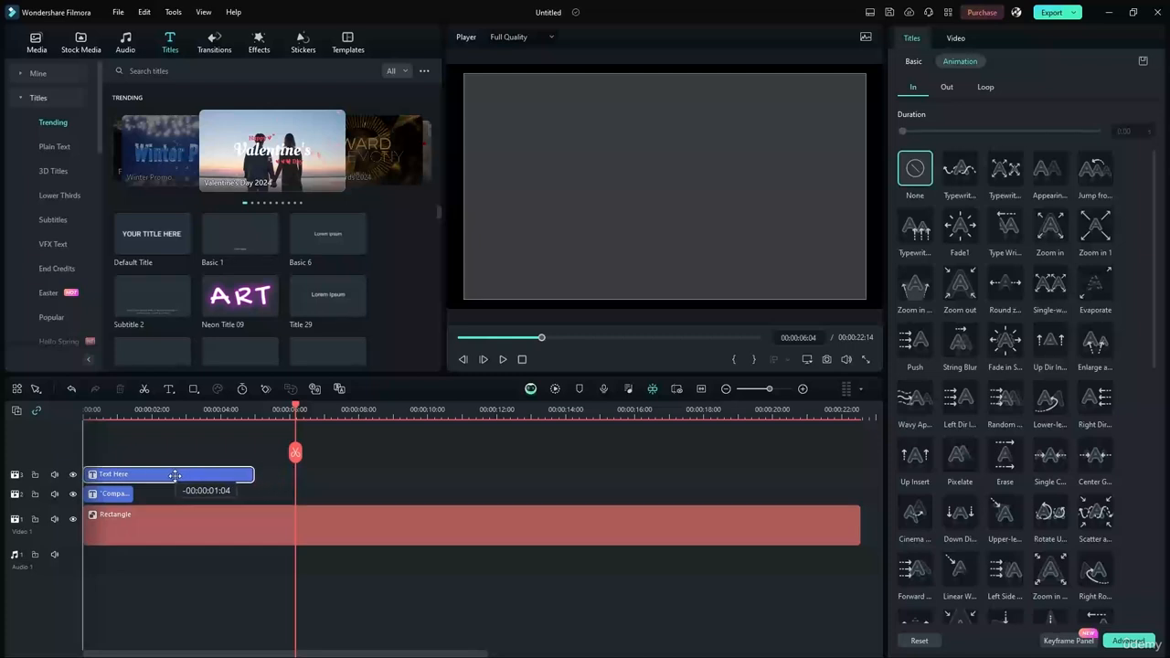
Trim the new text clip to end with the first title and shorten the rectangle clip to 2 seconds
left_click_drag(294, 410, 153, 414)
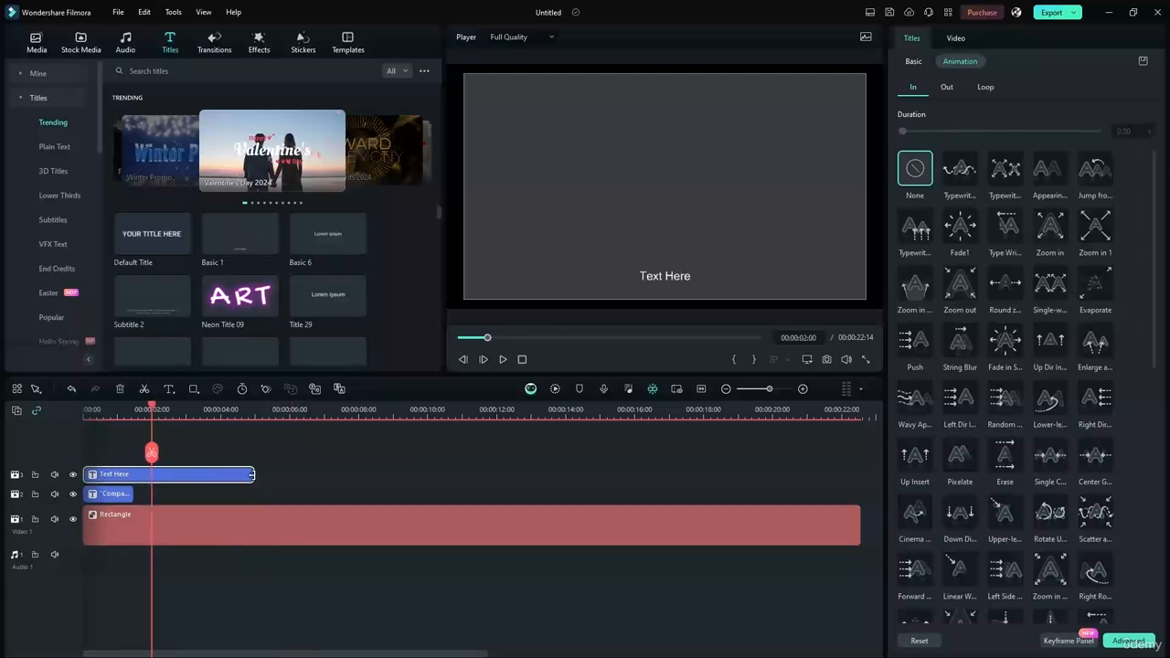
left_click_drag(253, 475, 134, 476)
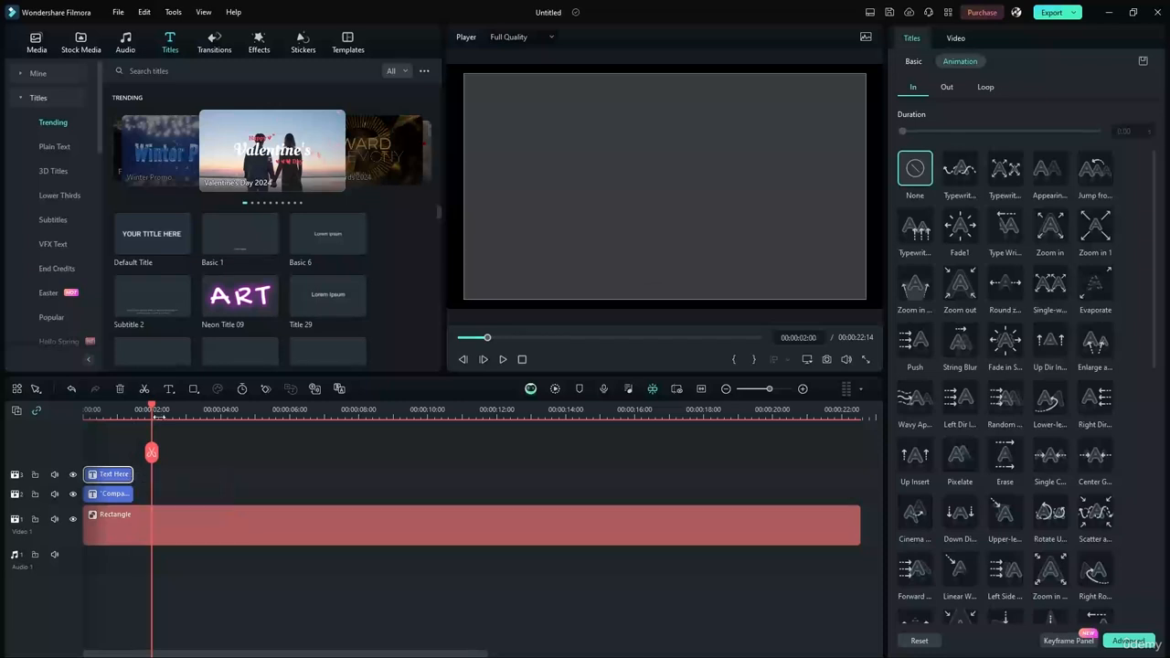
left_click_drag(858, 529, 151, 521)
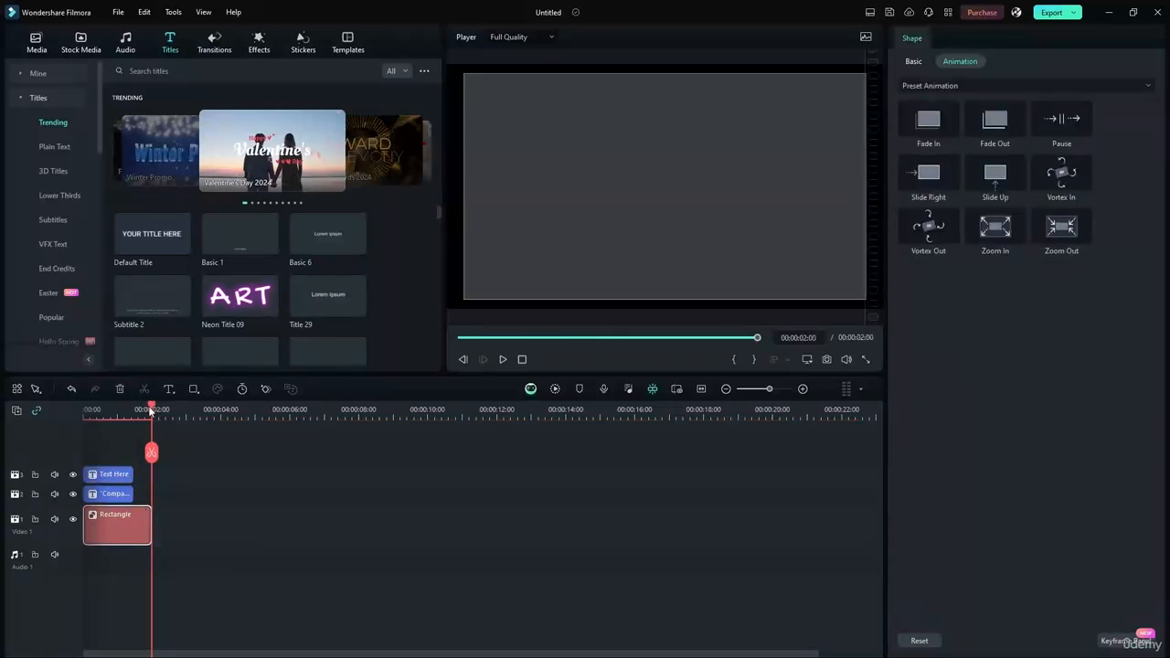
Move the new "Text Here" title to the center of the rectangle
left_click_drag(151, 410, 112, 411)
left_click_drag(665, 276, 664, 187)
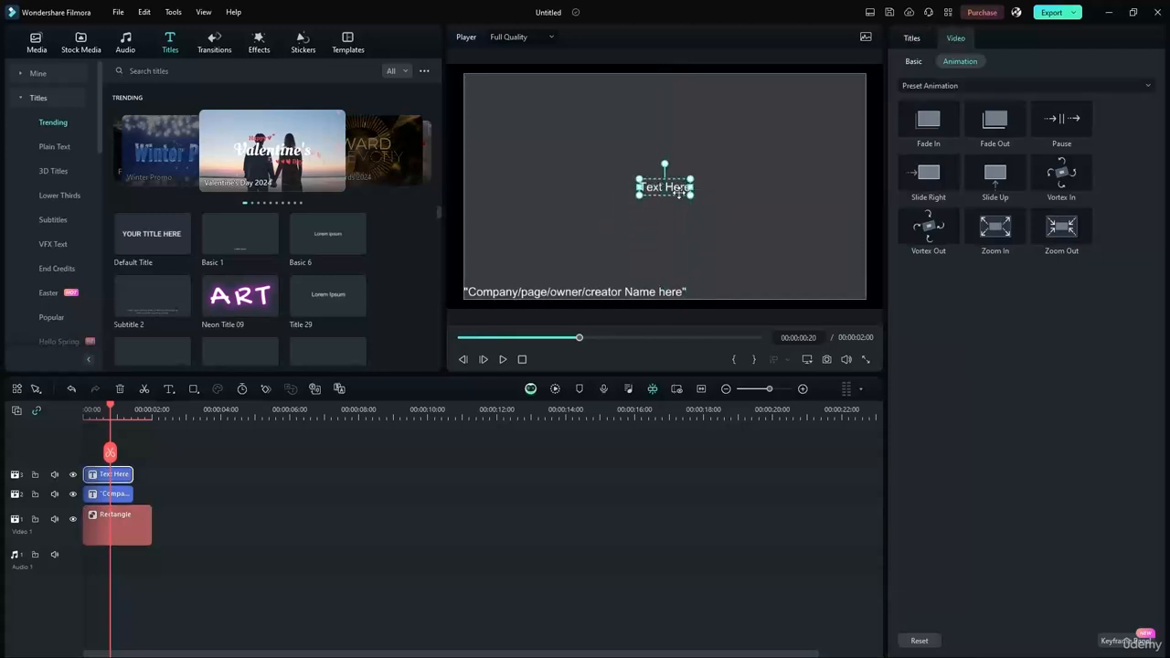
Set the font size of the "Text Here" title to 70
left_click(914, 62)
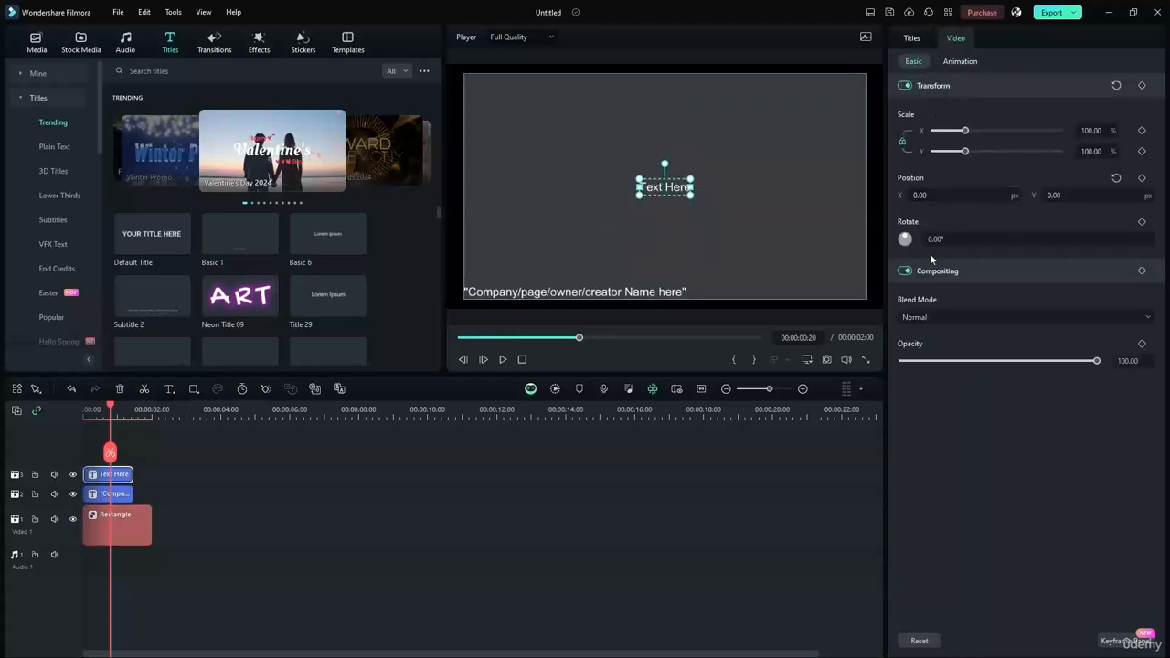
left_click(913, 39)
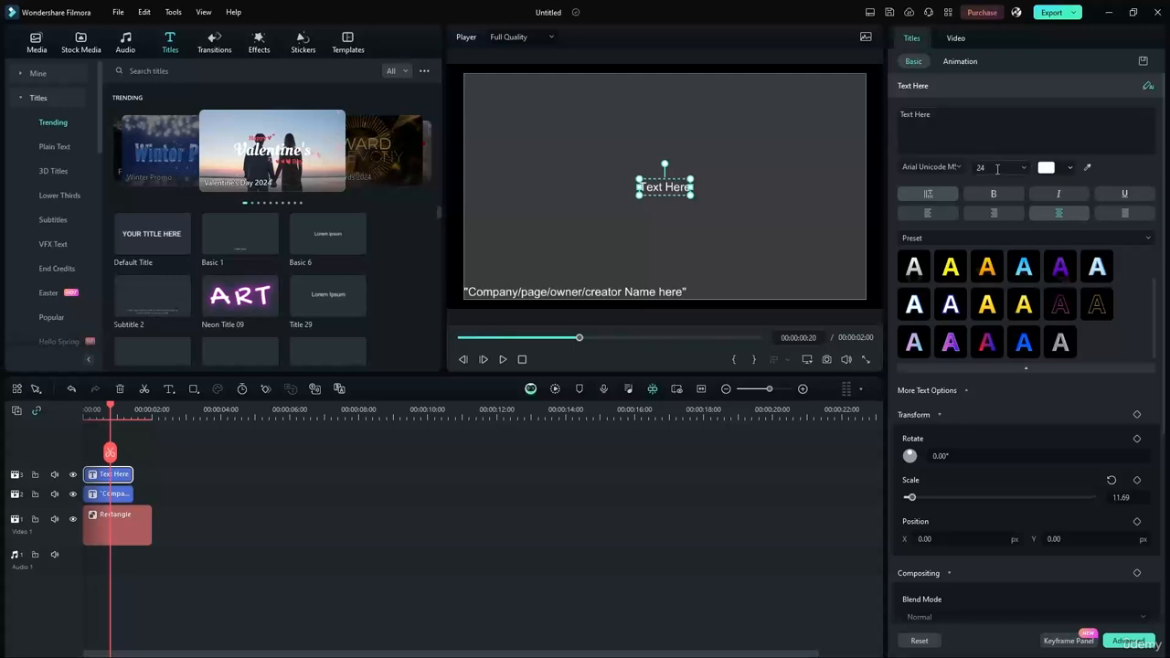
double_click(997, 169)
type("70")
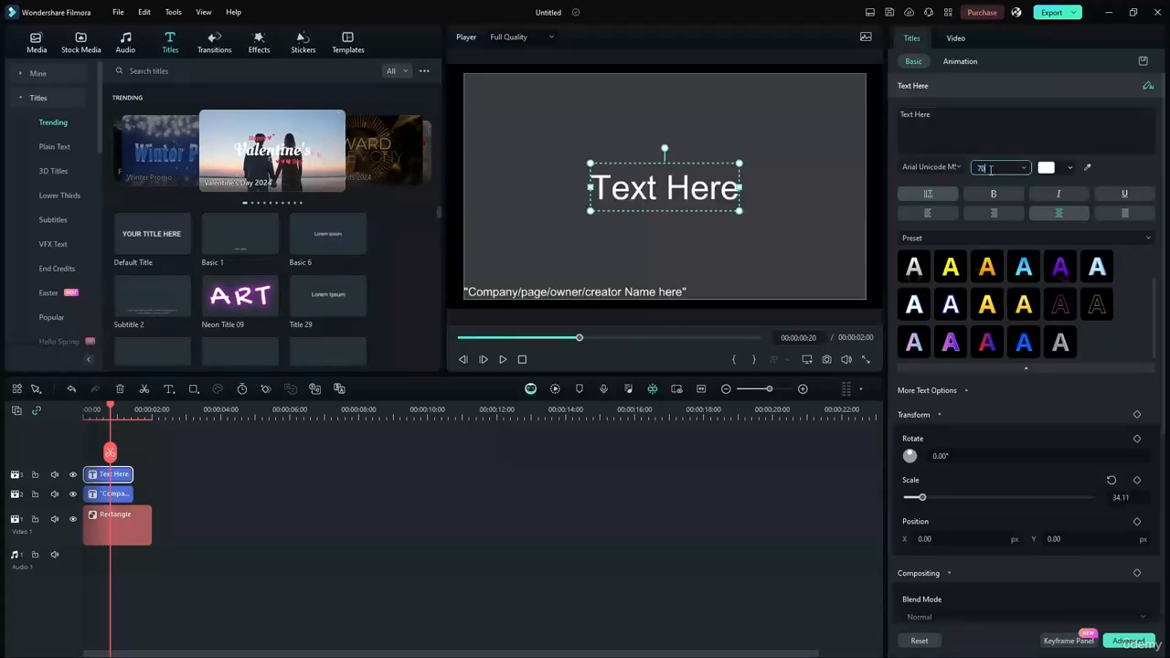
key("Return")
Replace the centered "Text Here" wording with "TITLE"
left_click_drag(931, 115, 892, 119)
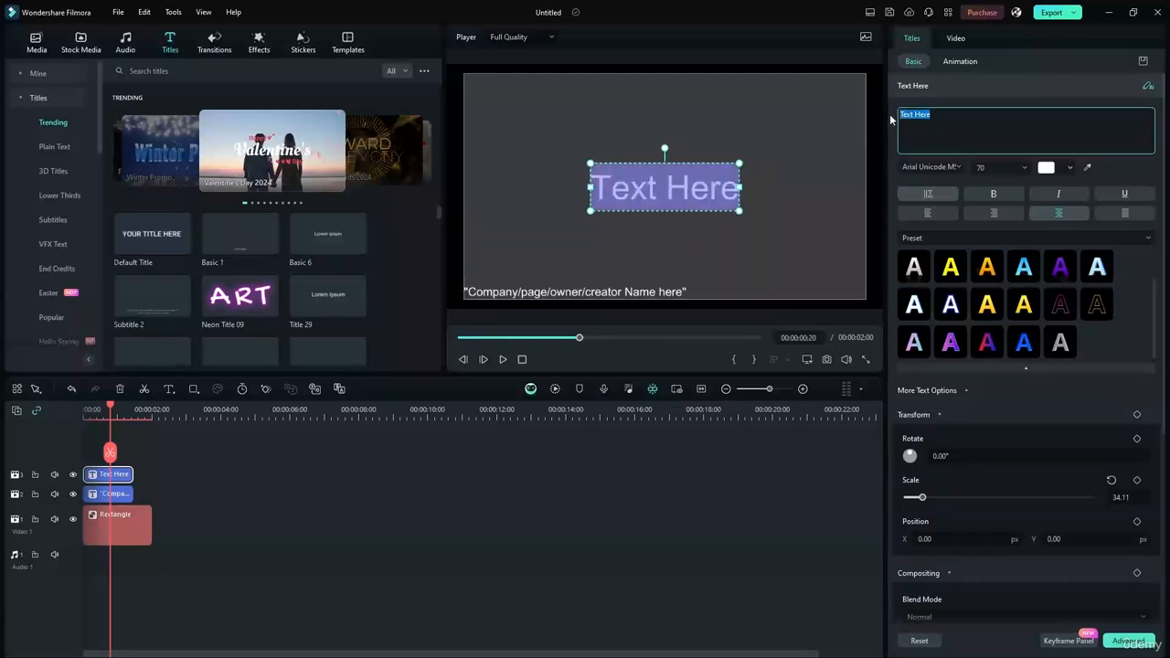
type("Tit")
key("BackSpace")
key("BackSpace")
type("ITTL")
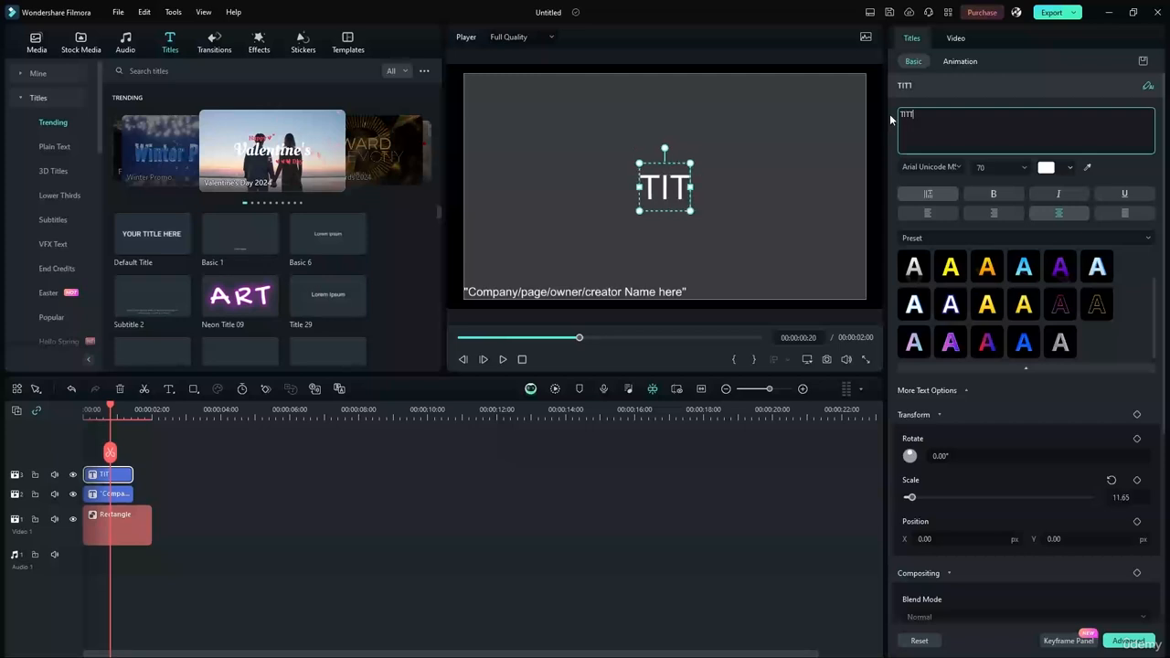
key("BackSpace")
key("BackSpace")
type("LE")
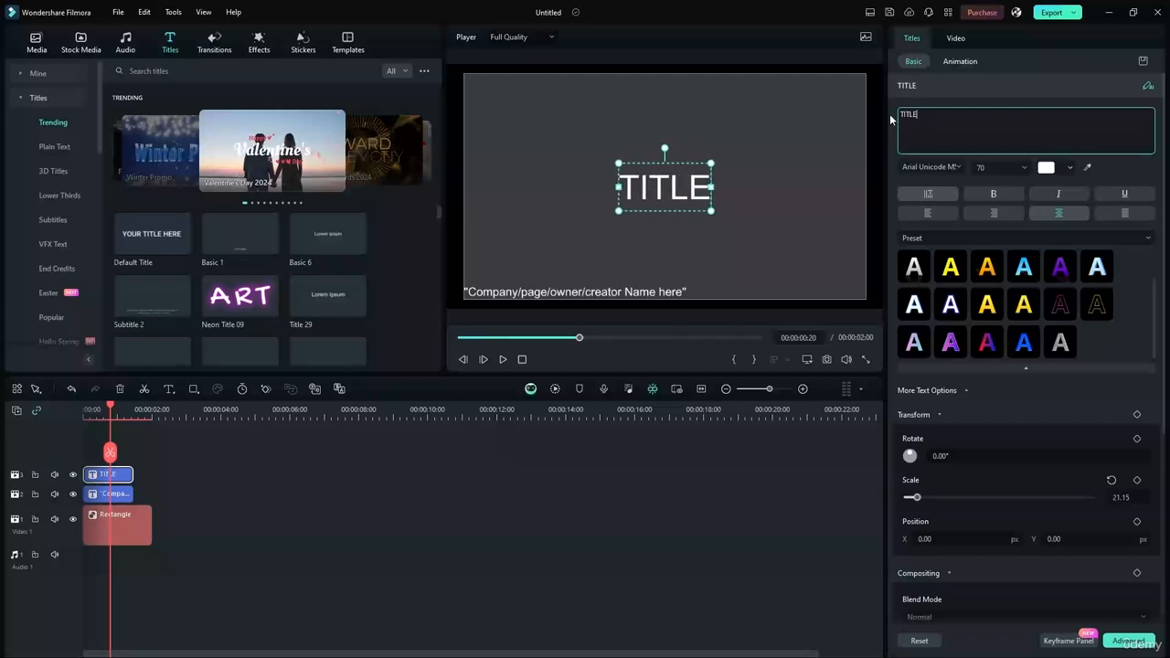
left_click(449, 249)
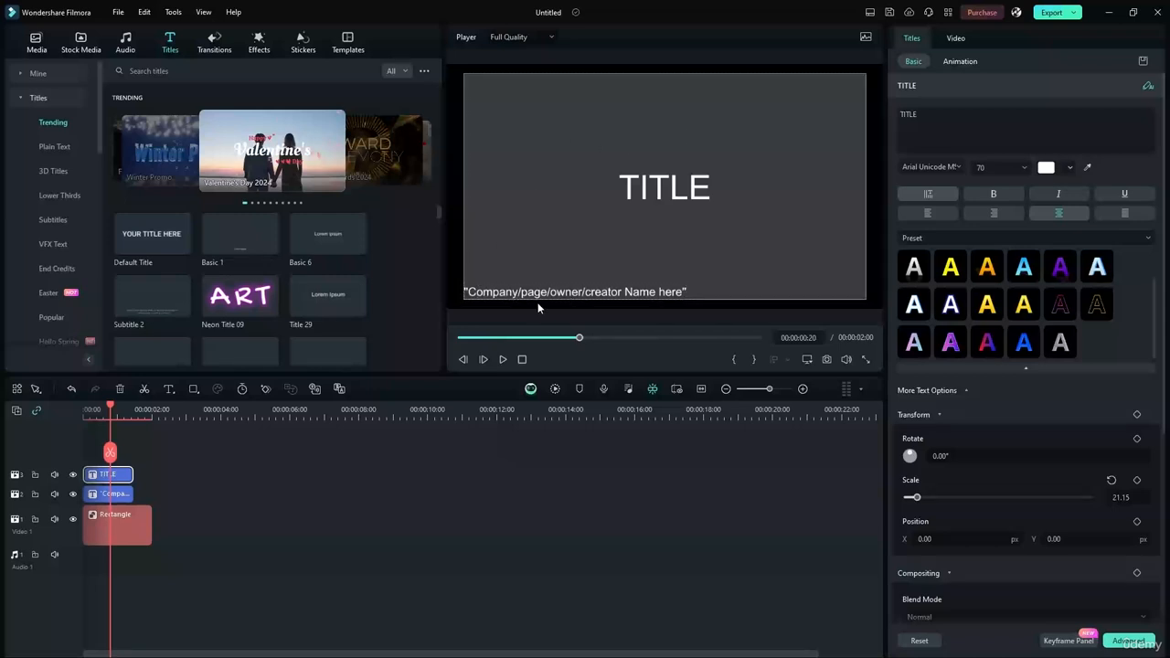
left_click(672, 184)
Browse the title templates and the effect categories, including NewBlue FX and Filters, for a suitable title effect
scroll(352, 263, "down", 5)
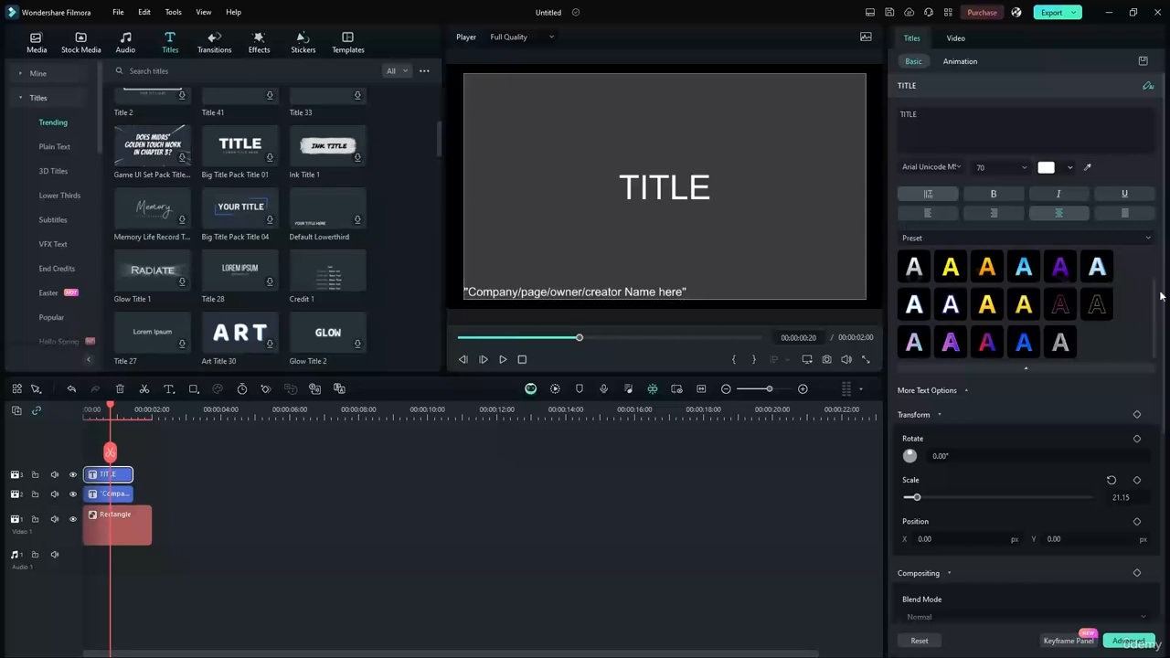
left_click(261, 42)
scroll(437, 247, "down", 1)
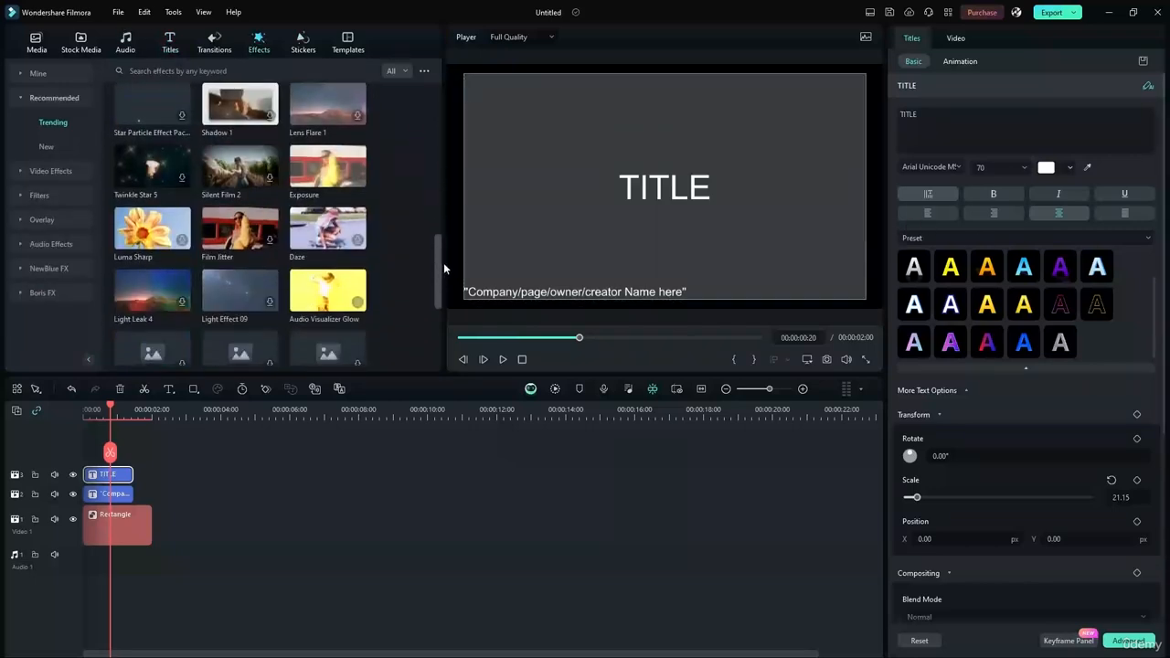
scroll(444, 256, "up", 2)
left_click(29, 197)
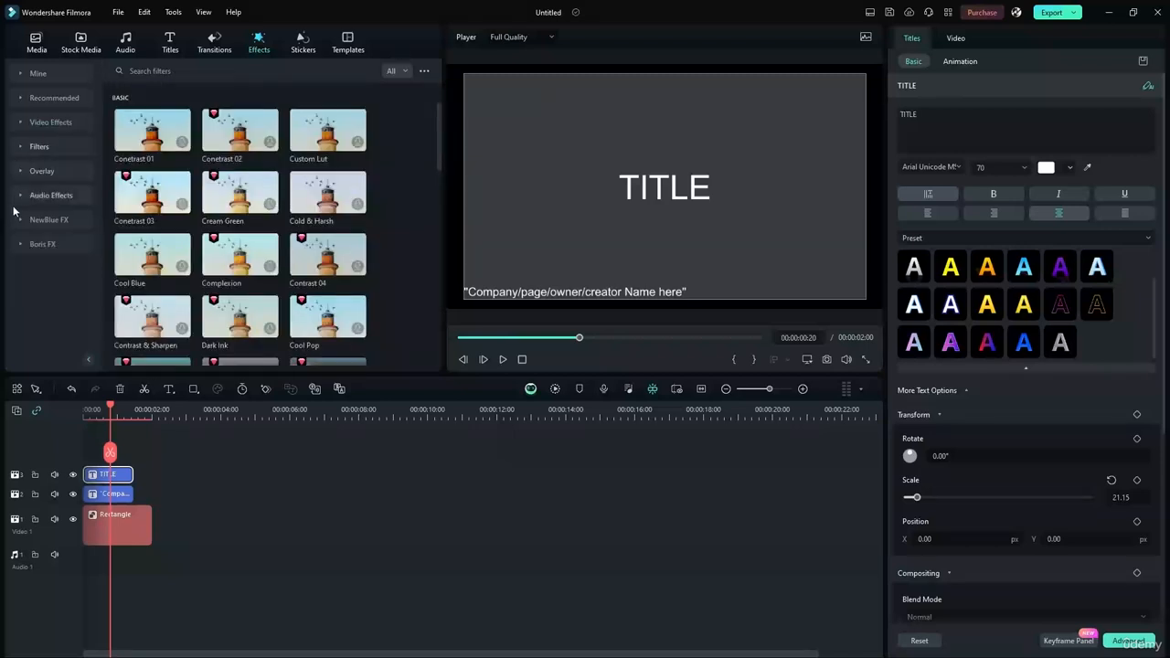
left_click(15, 221)
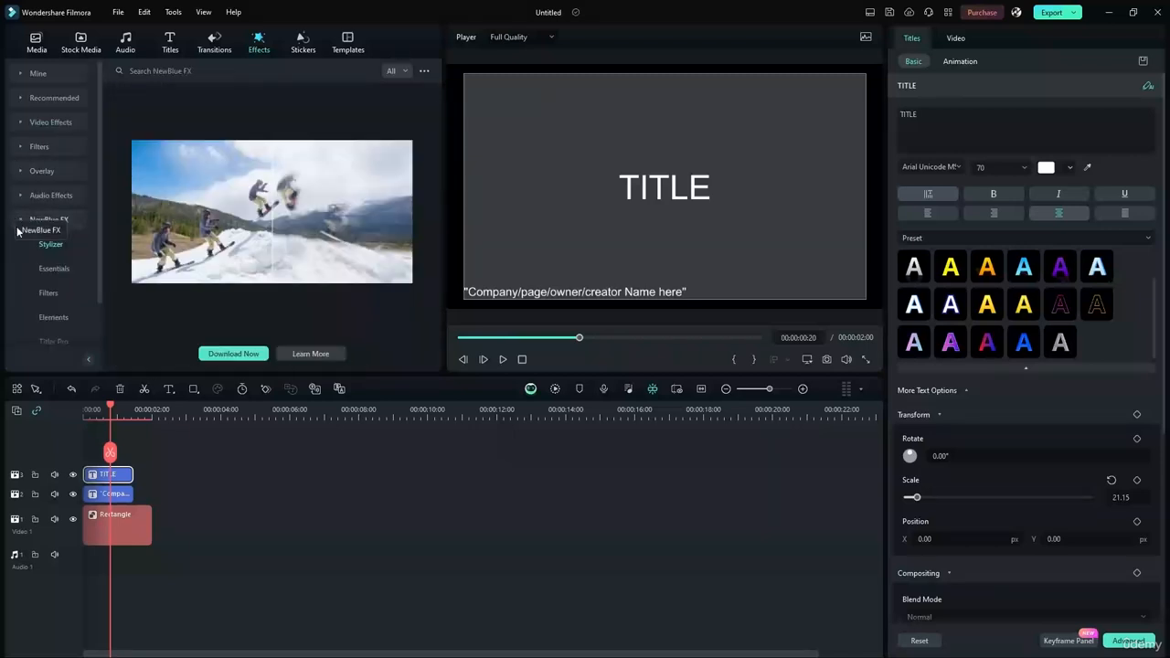
left_click(52, 267)
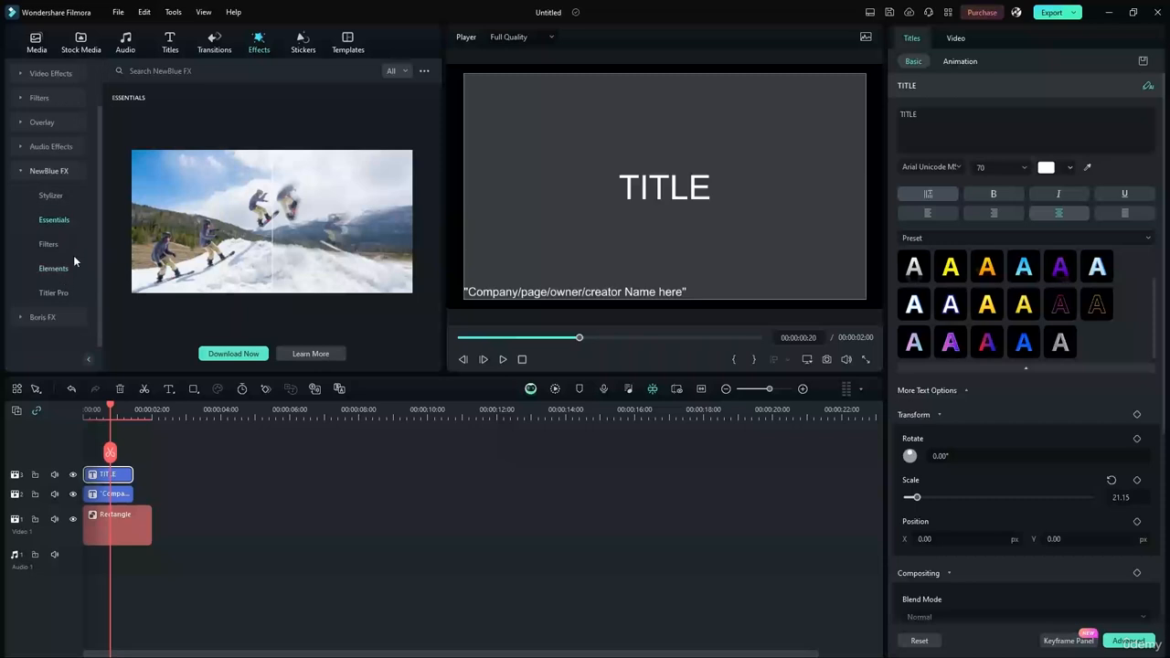
left_click(18, 220)
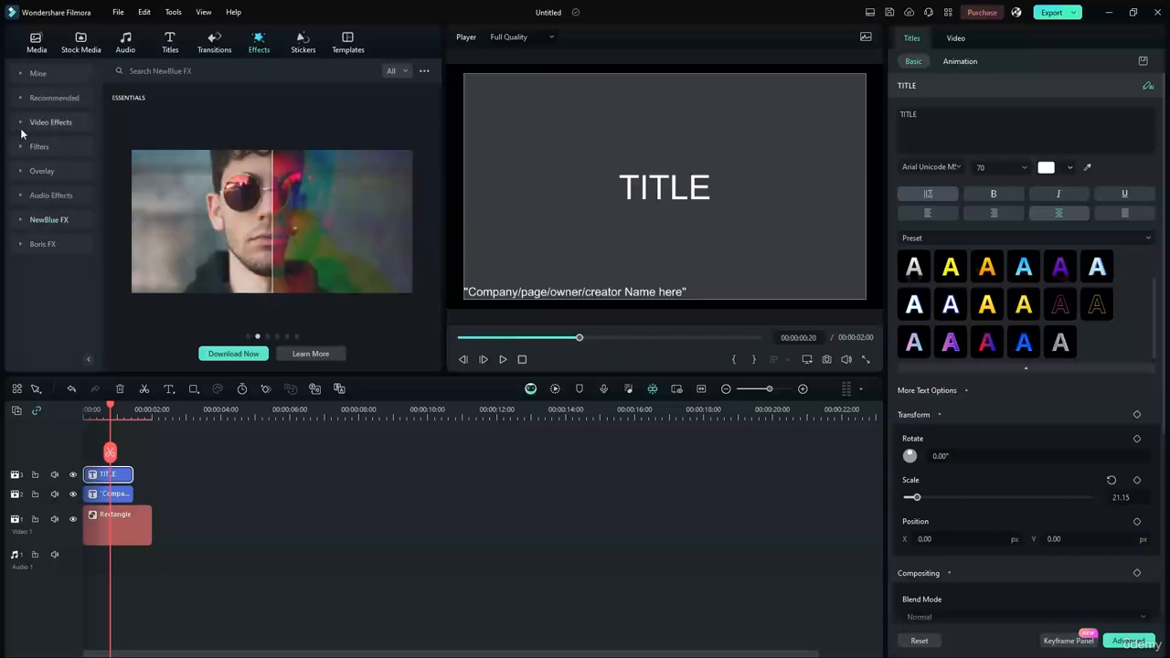
left_click(18, 143)
left_click(19, 143)
Add the Trippy Glitch video effect from the Glitch category on a new track above TITLE and trim it to the title's end
left_click(22, 122)
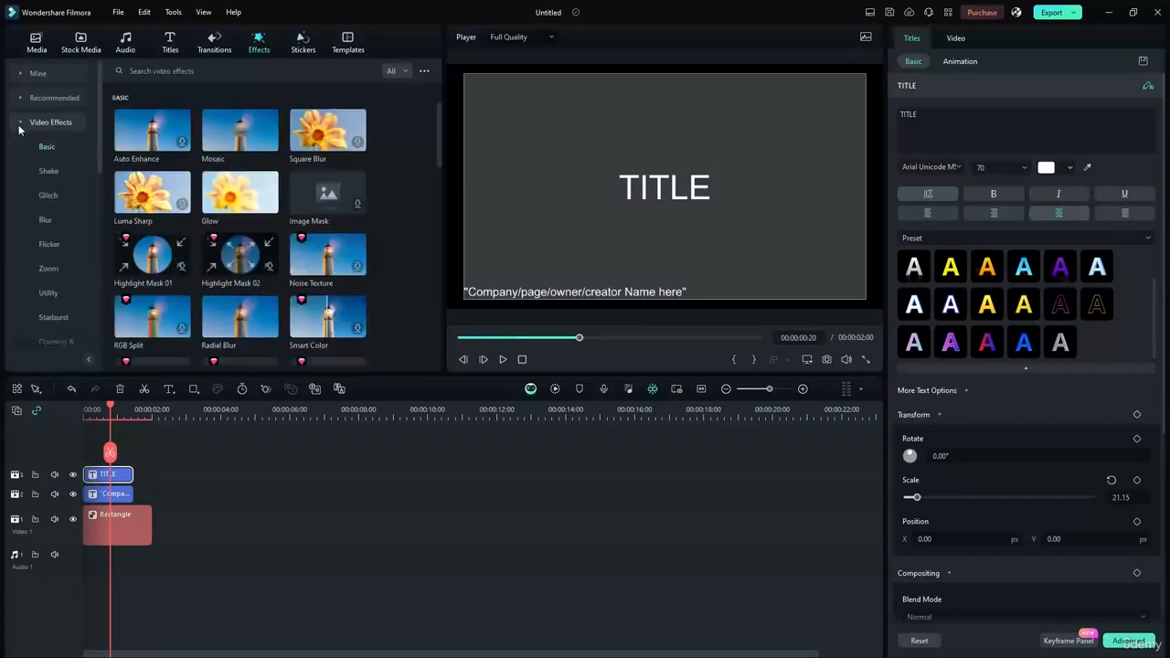
mouse_move(99, 147)
left_mouse_down()
mouse_move(98, 220)
mouse_move(98, 156)
left_mouse_up()
left_click(61, 171)
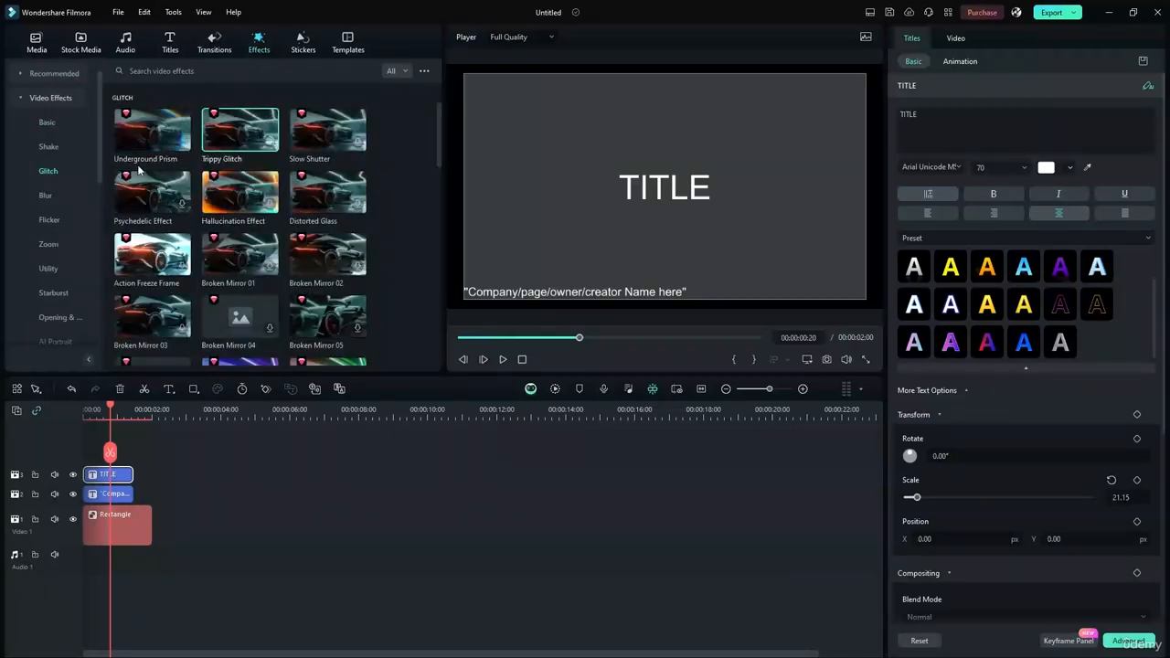
left_click(174, 191)
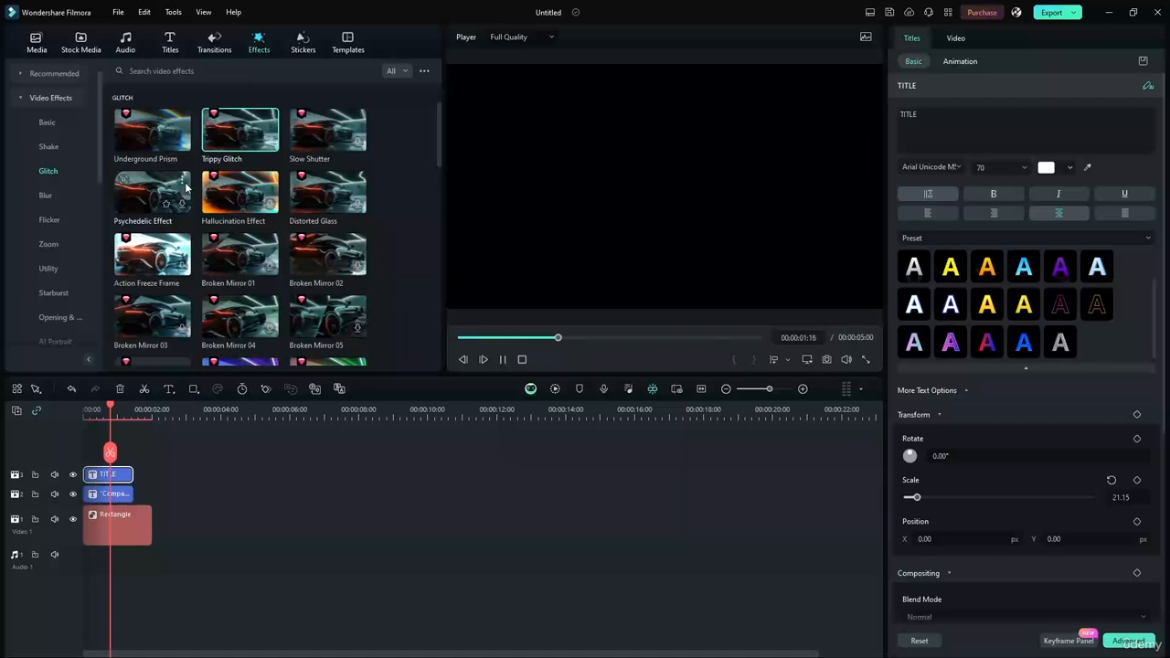
left_click_drag(238, 159, 198, 470)
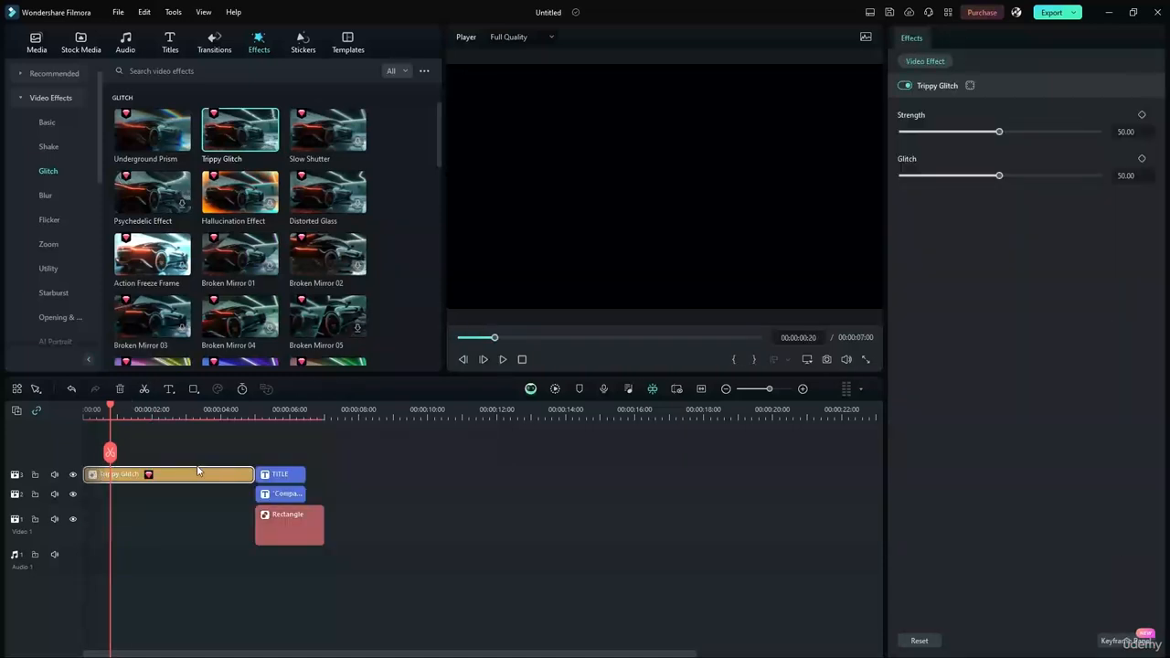
key("ctrl+z")
left_click_drag(213, 116, 111, 457)
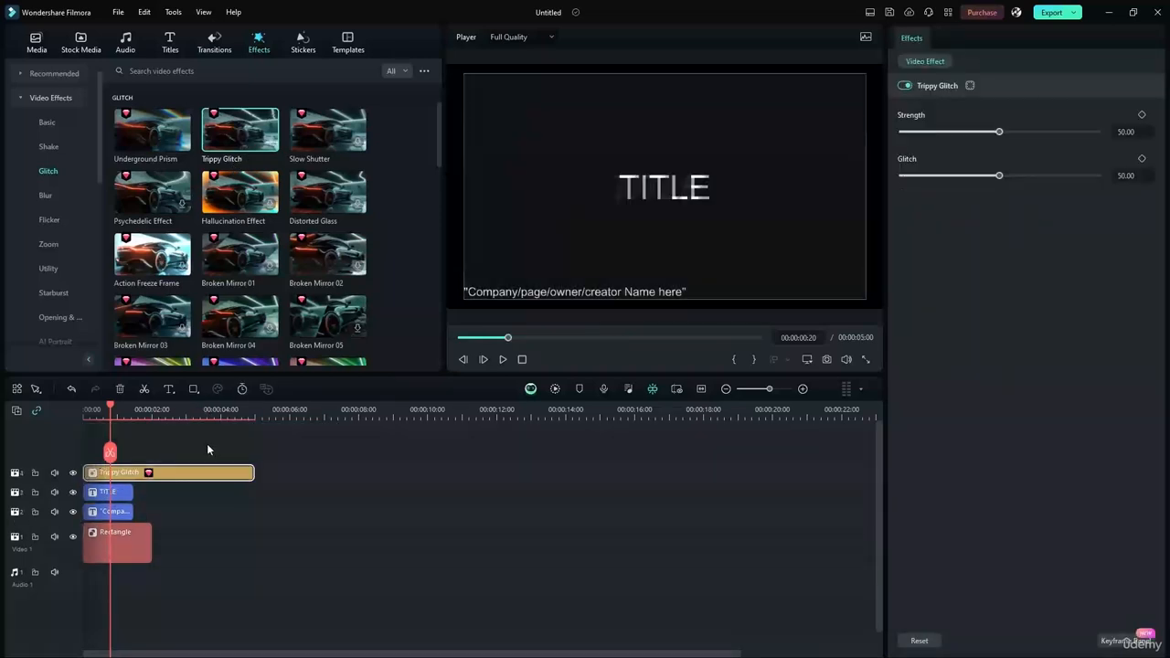
left_click_drag(253, 471, 132, 471)
Play the intro from the beginning to check the Trippy Glitch effect
left_click_drag(103, 416, 59, 406)
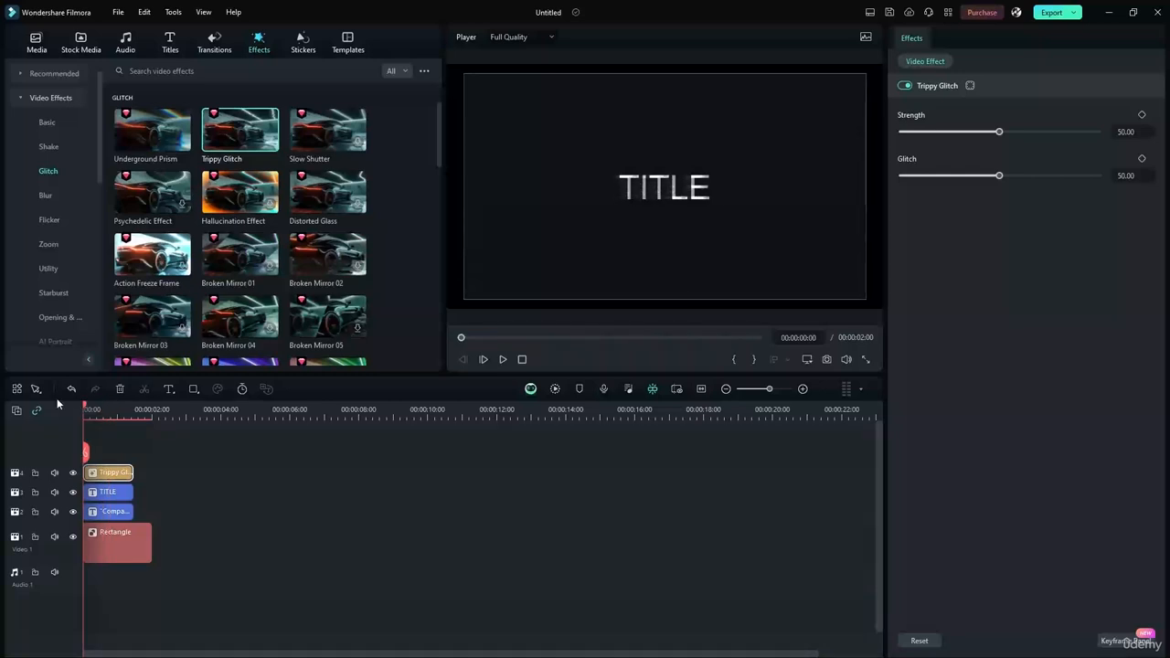
left_click(502, 359)
left_click(501, 362)
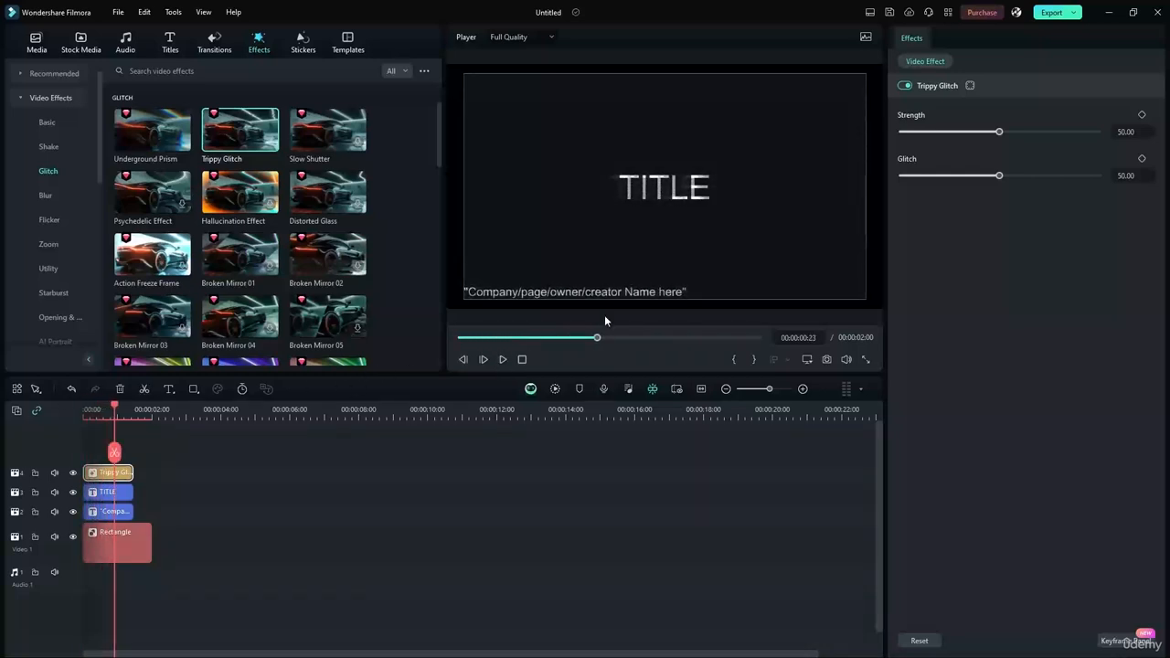
Combine the Trippy Glitch effect and the TITLE clip into one compound clip with the default name
left_click(109, 494, "ctrl")
right_click(130, 499)
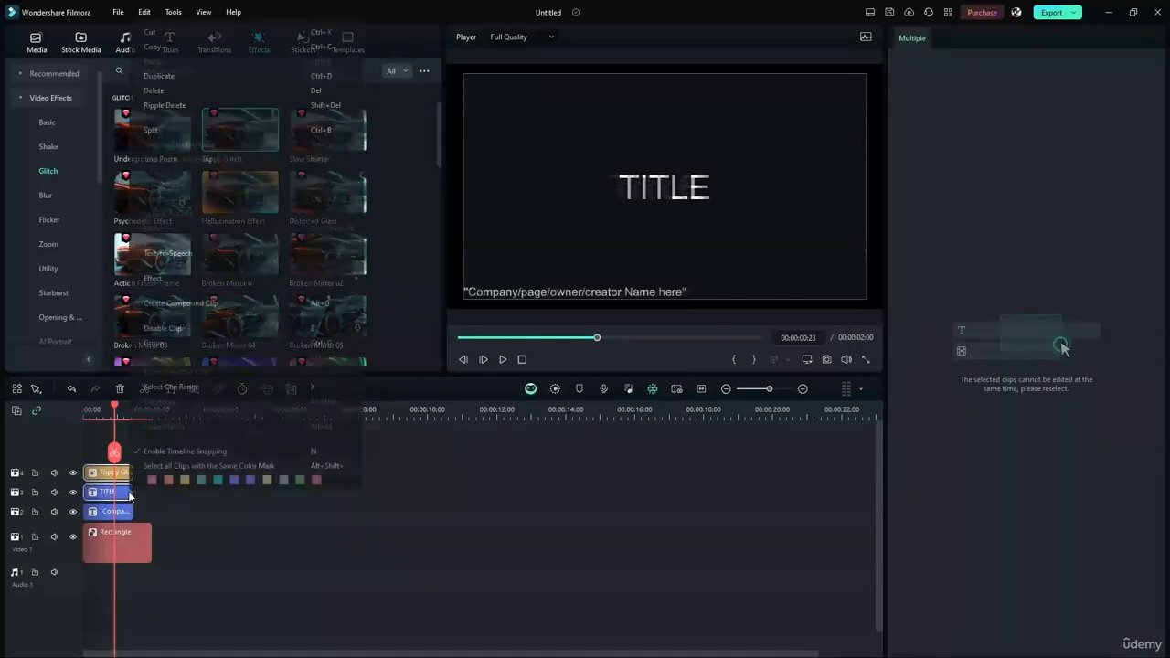
left_click(181, 303)
left_click(644, 346)
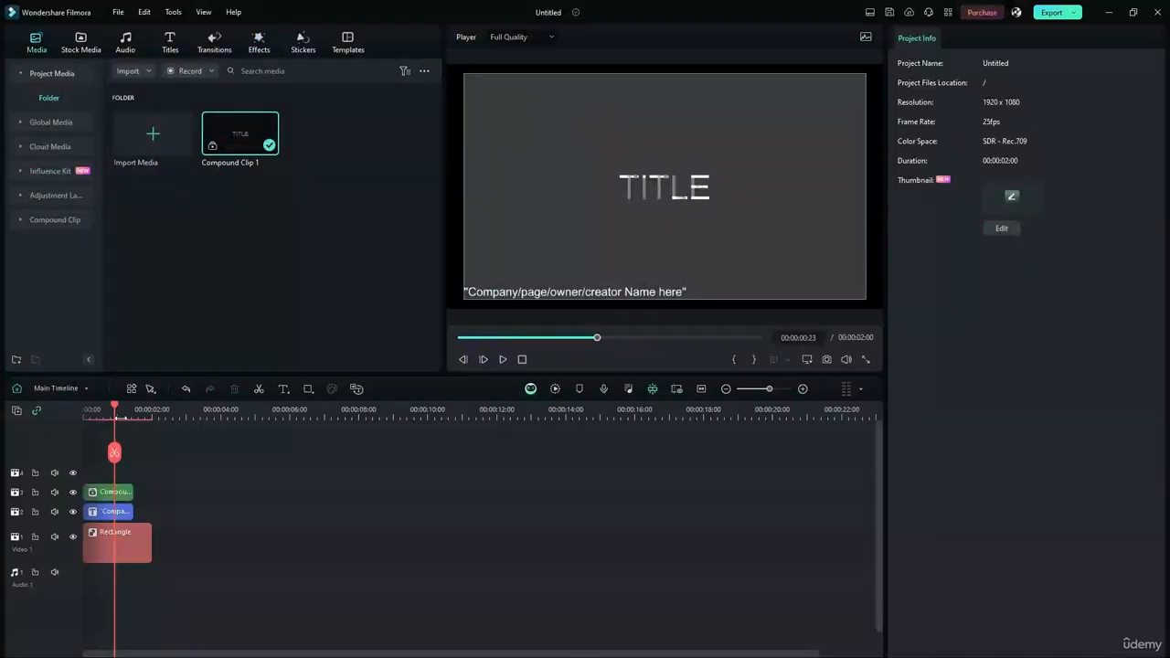
Preview the compound clip in the main timeline, then open it and inspect its Trippy Glitch and TITLE clips
left_click_drag(114, 407, 88, 410)
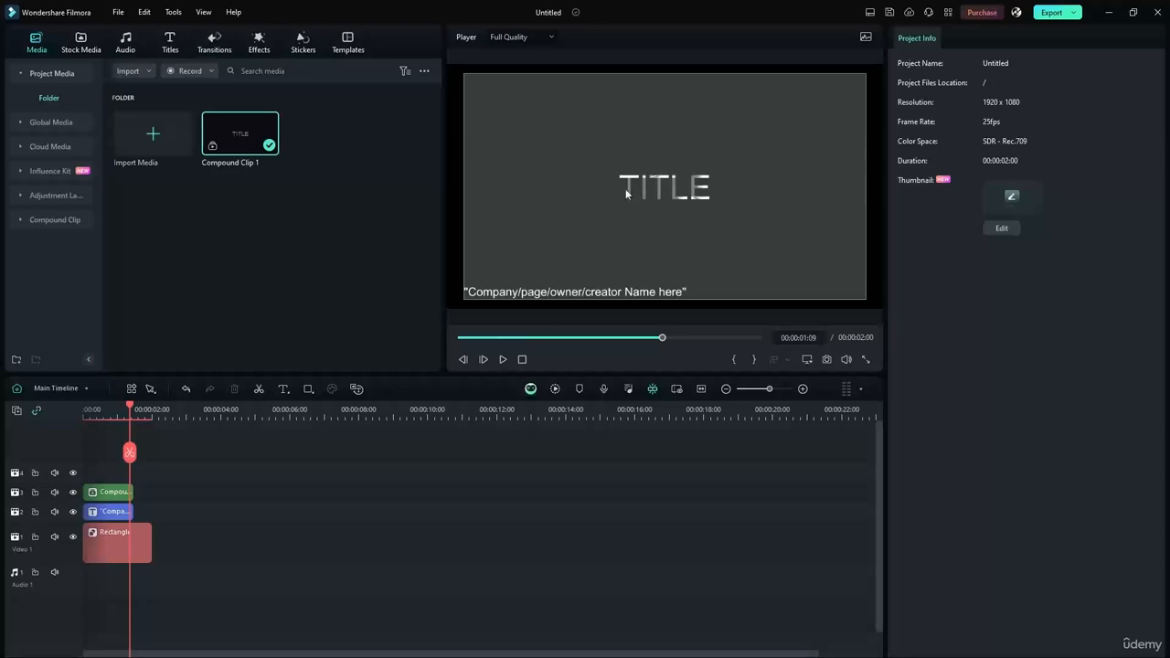
left_click(658, 180)
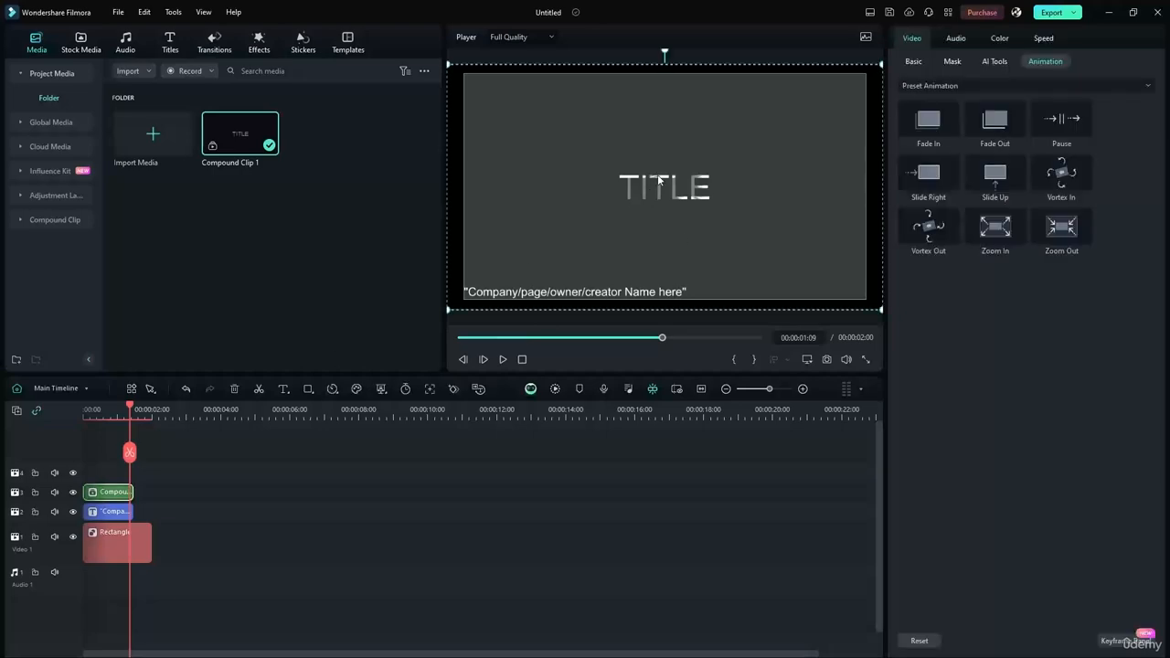
double_click(108, 498)
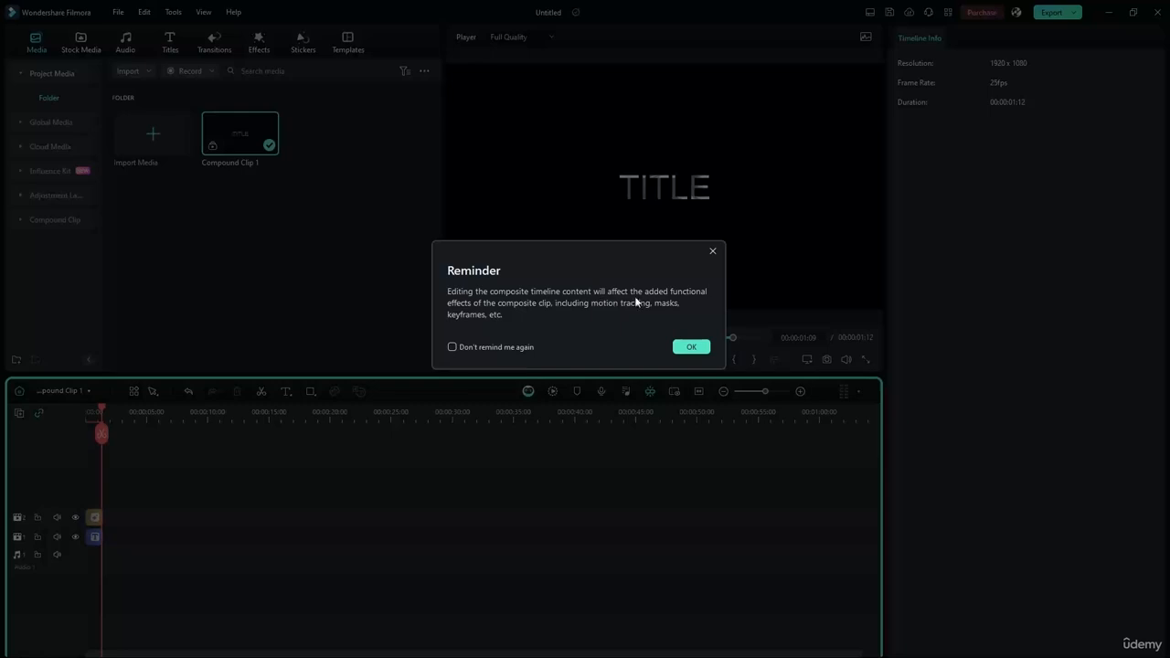
left_click(691, 346)
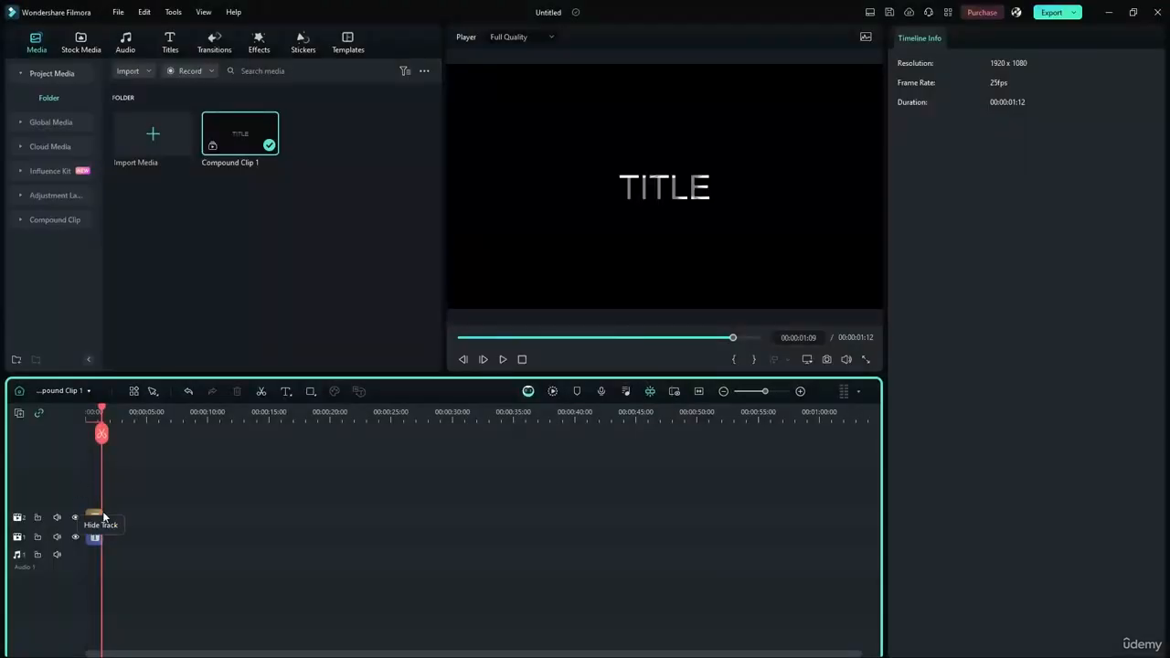
left_click(700, 392)
left_click(189, 521)
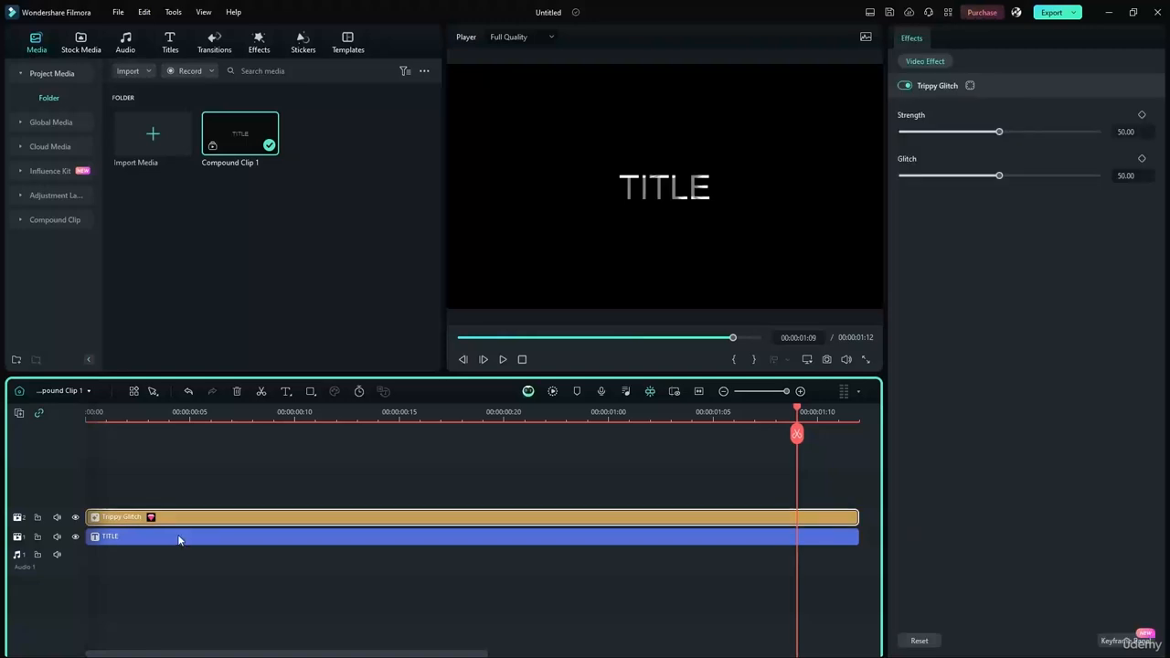
left_click(178, 535)
left_click(199, 515)
left_click(93, 435)
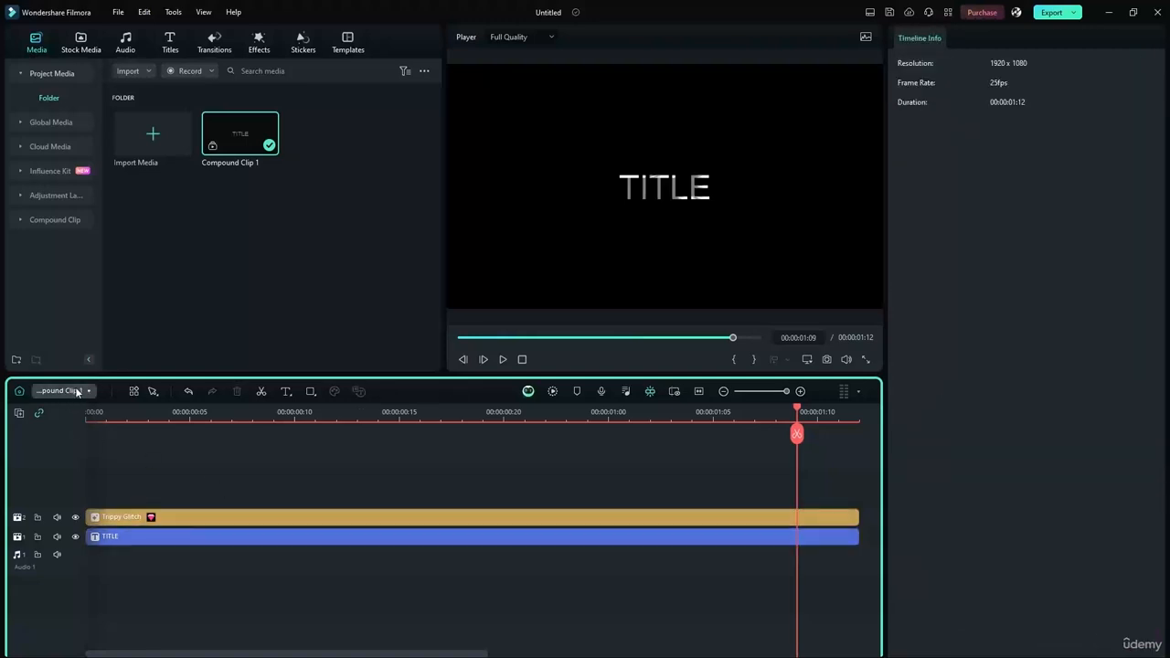
Return to the main timeline and reopen Compound Clip 1, turning off its editing reminder for good
left_click(78, 391)
left_click(70, 410)
left_click(75, 390)
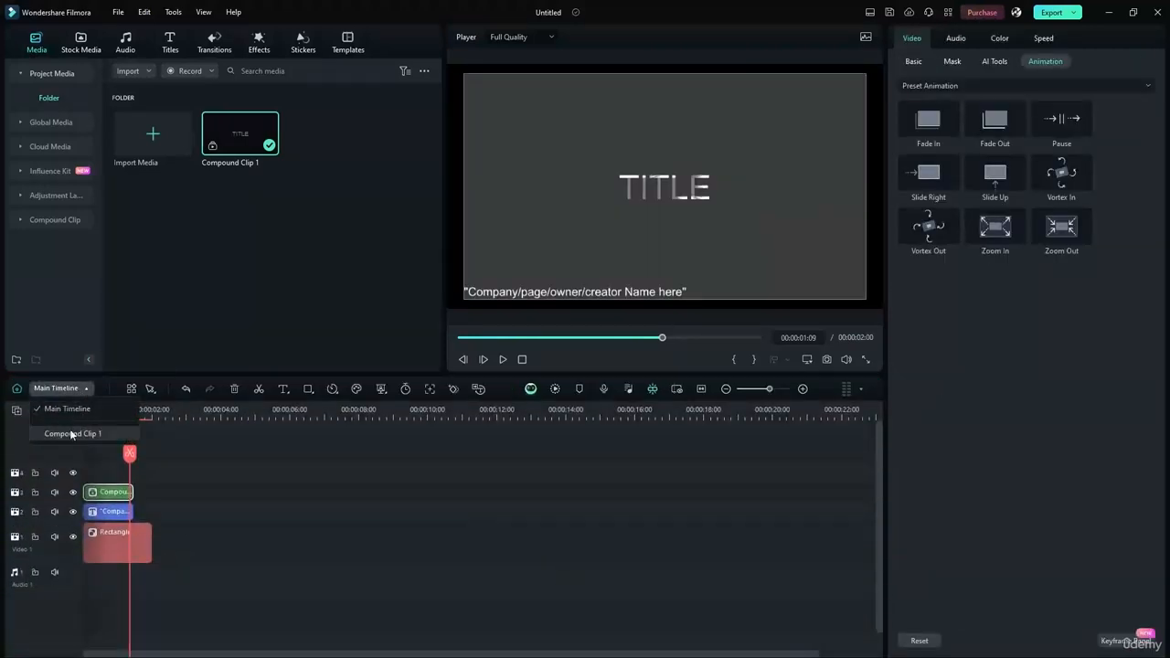
left_click(71, 433)
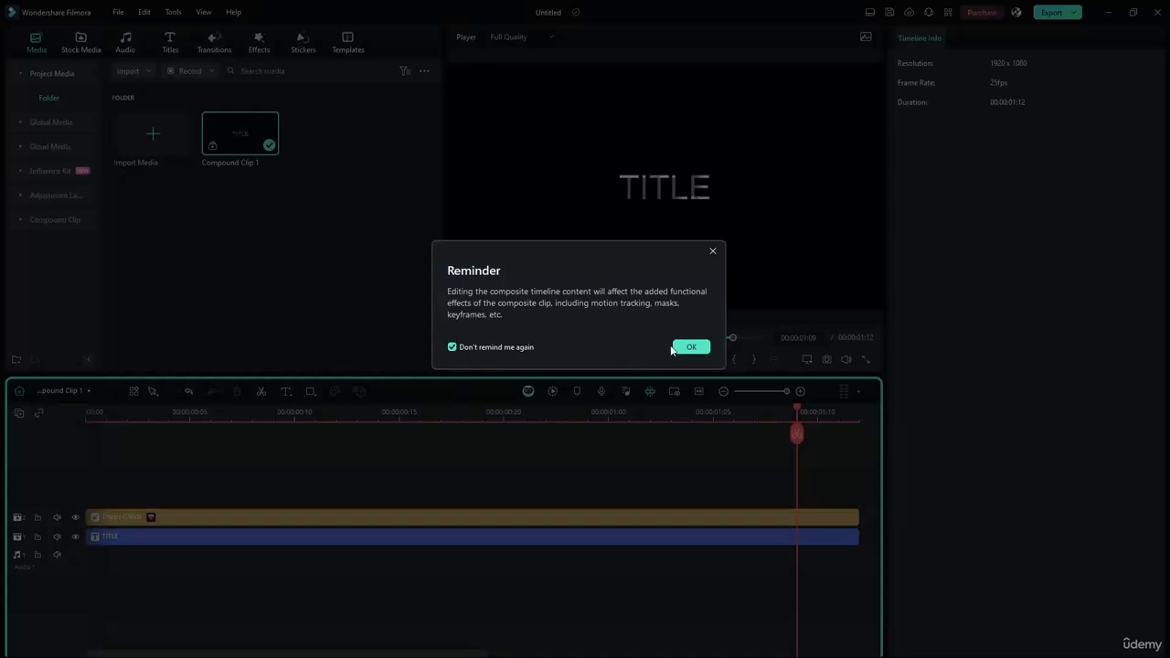
left_click(518, 346)
left_click(684, 347)
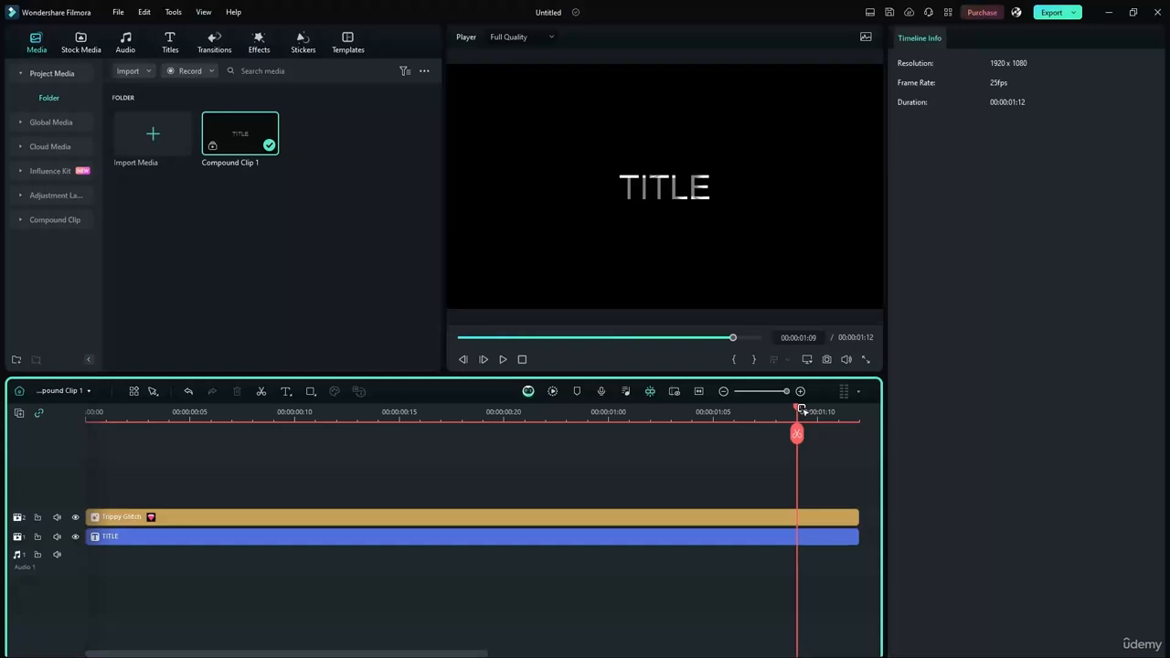
Scrub through the contents of Compound Clip 1 and go back to the main timeline
left_click_drag(802, 408, 742, 410)
left_click_drag(662, 413, 389, 437)
left_click(90, 390)
left_click(84, 408)
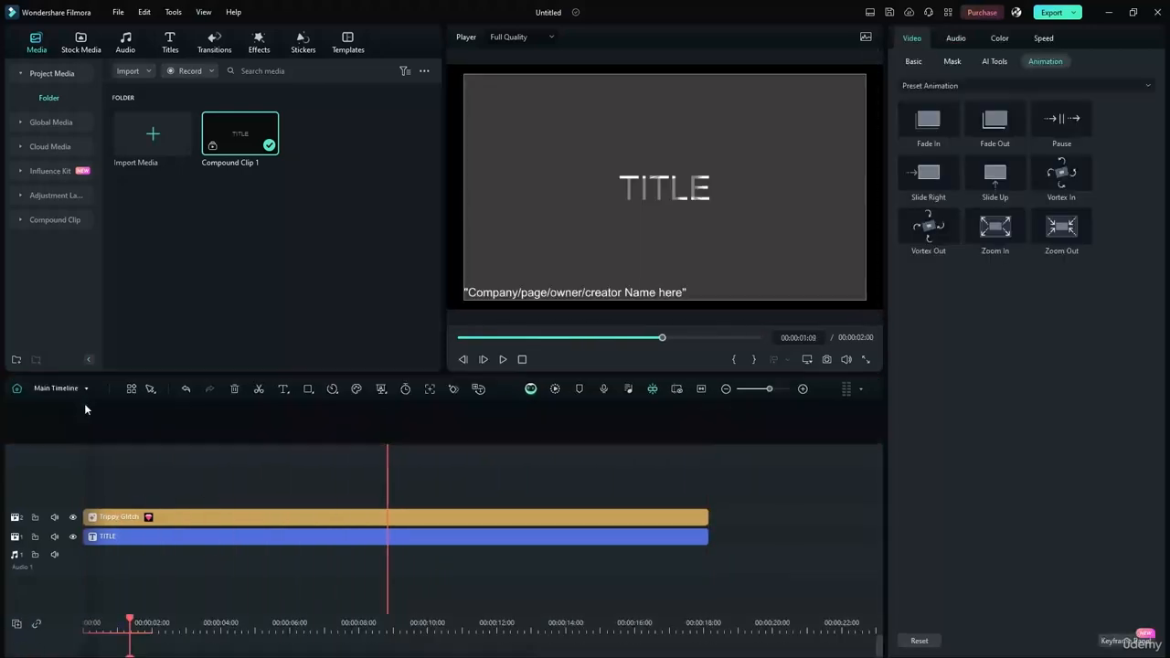
Play the main timeline from the start to review the glitching title over the rectangle
left_click_drag(131, 411, 84, 411)
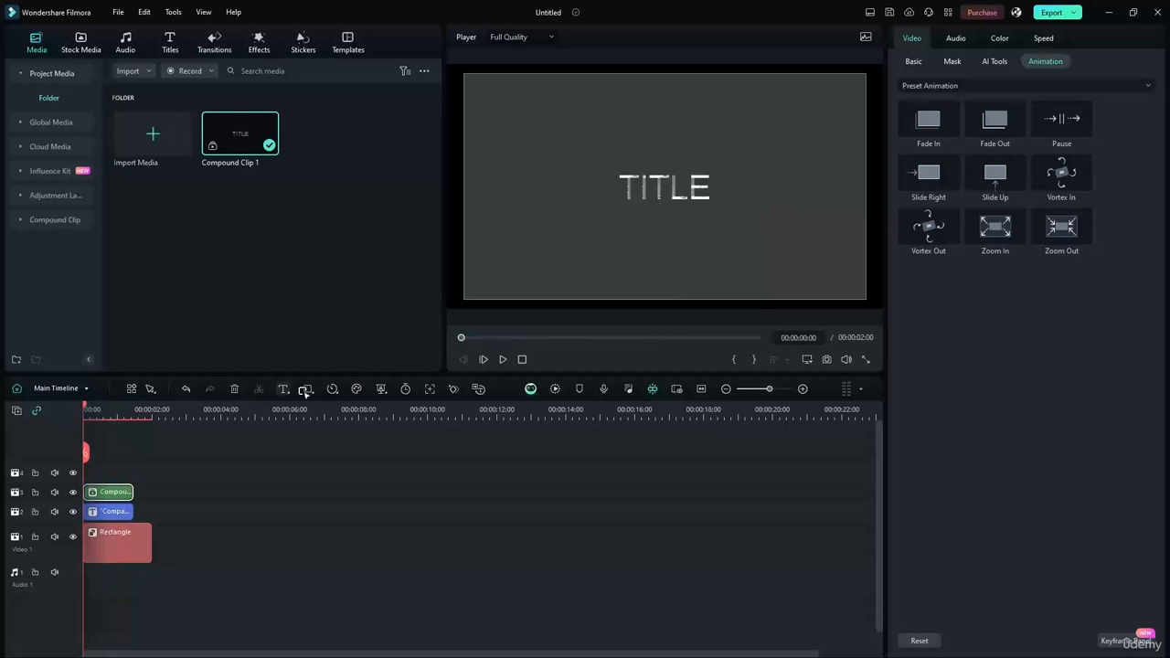
left_click(500, 362)
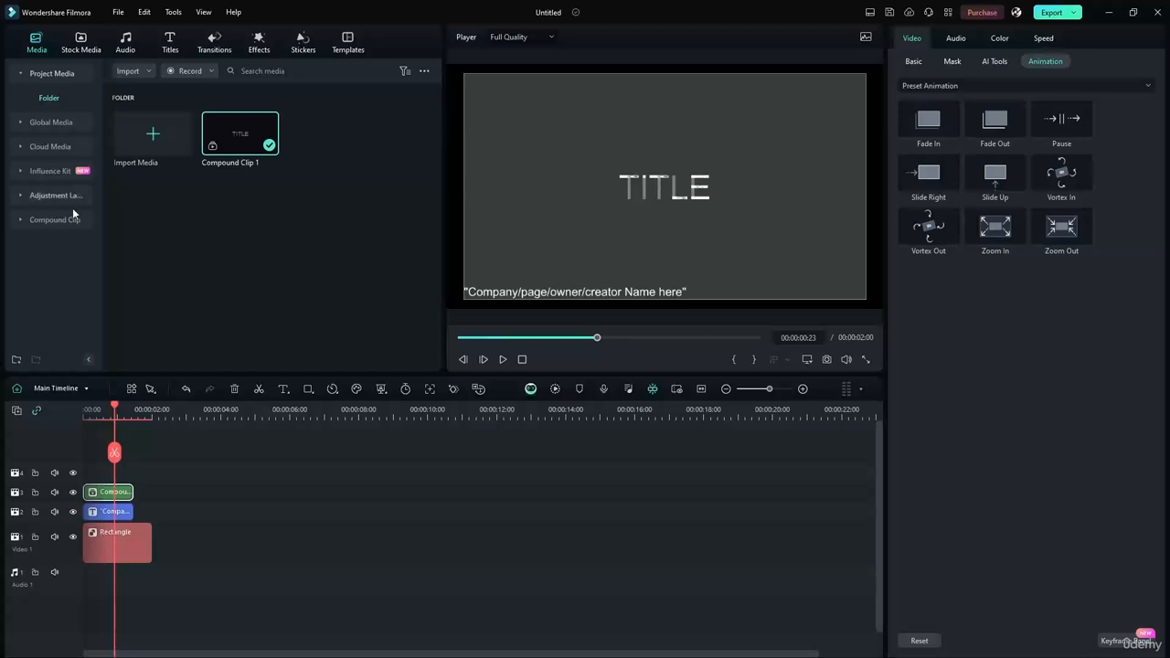
left_click(684, 195)
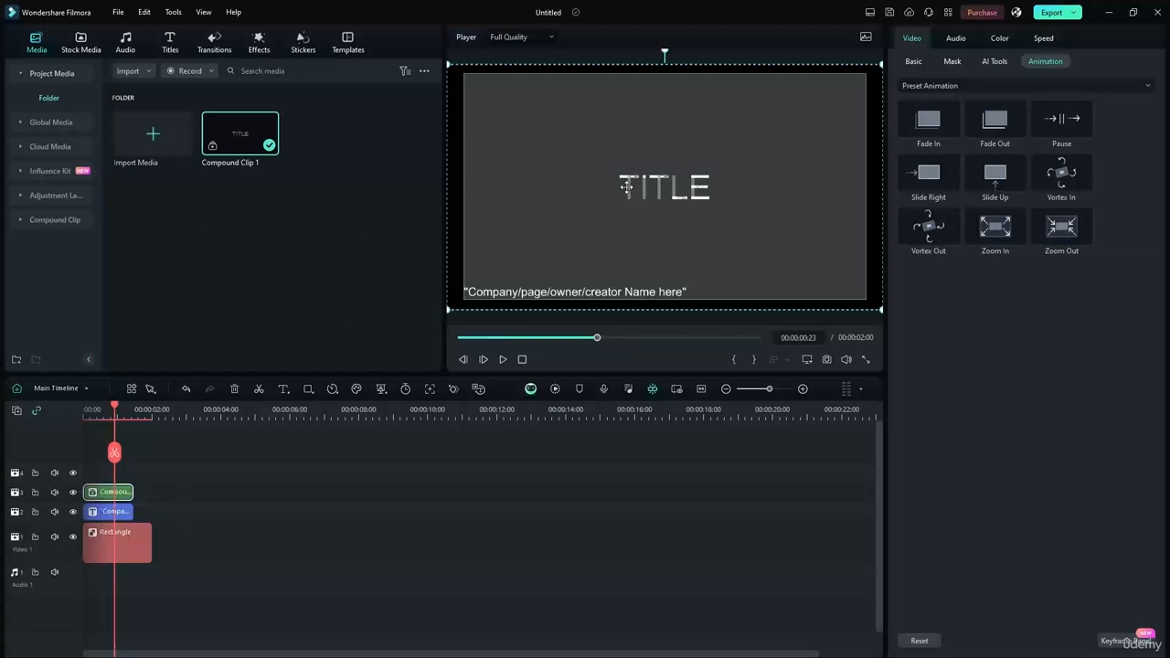
Open Compound Clip 1, dismiss the editing reminder for good and set the TITLE clip's font to Arial Rounded MT Bold
double_click(107, 492)
left_click(452, 346)
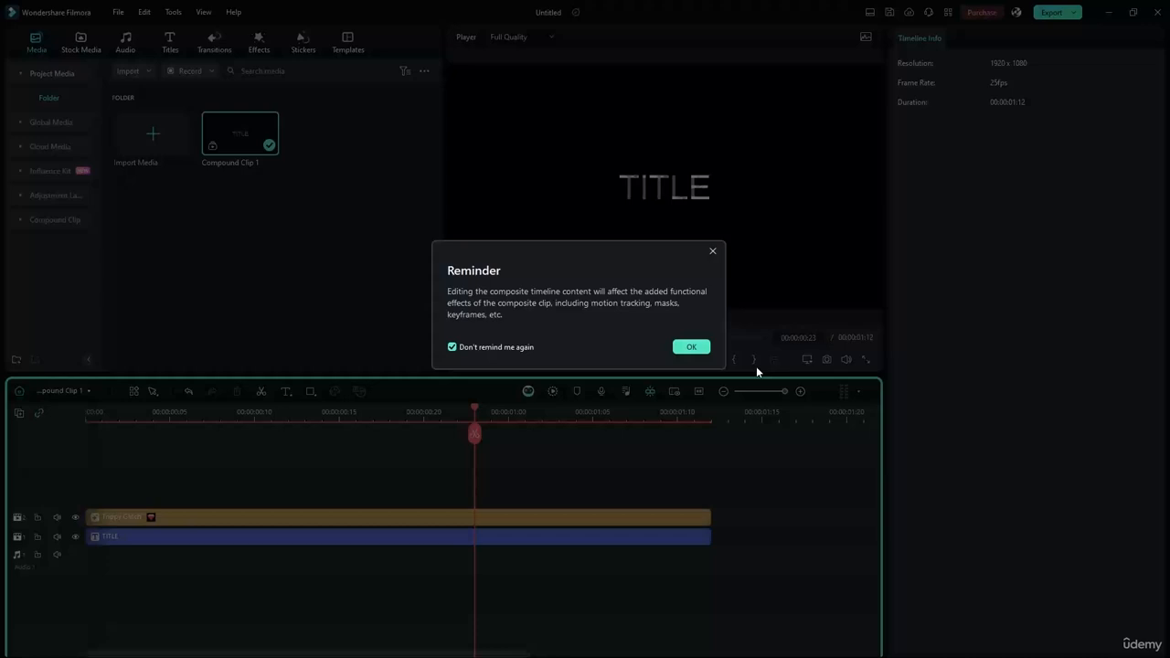
left_click(691, 347)
left_click(167, 537)
left_click(928, 166)
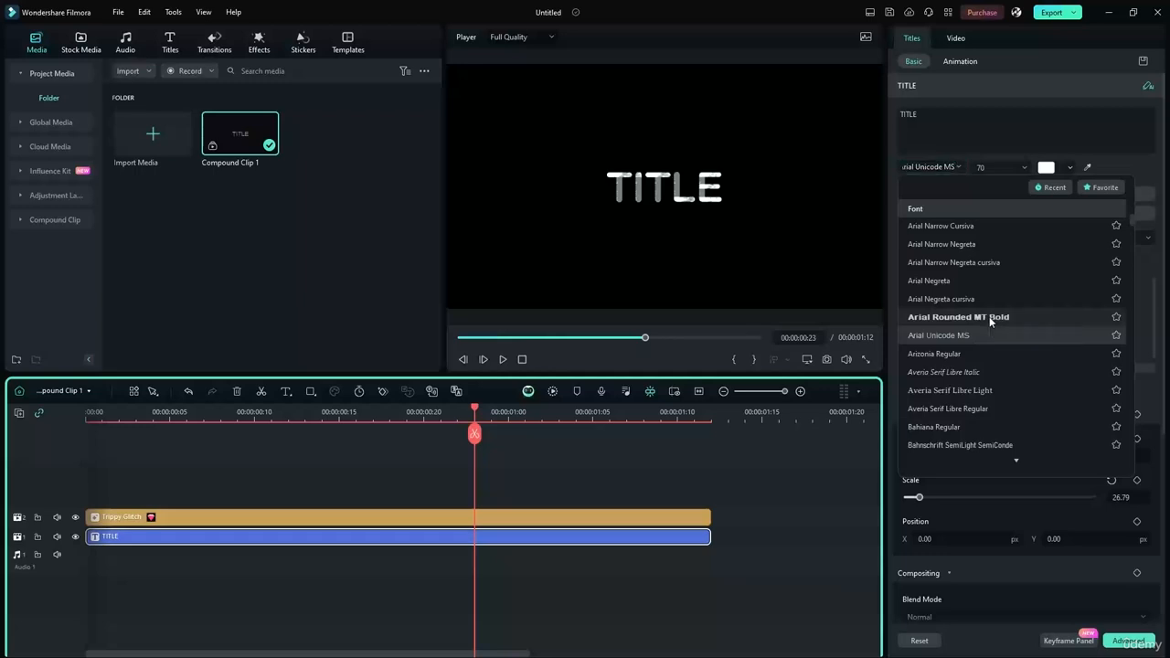
left_click(991, 318)
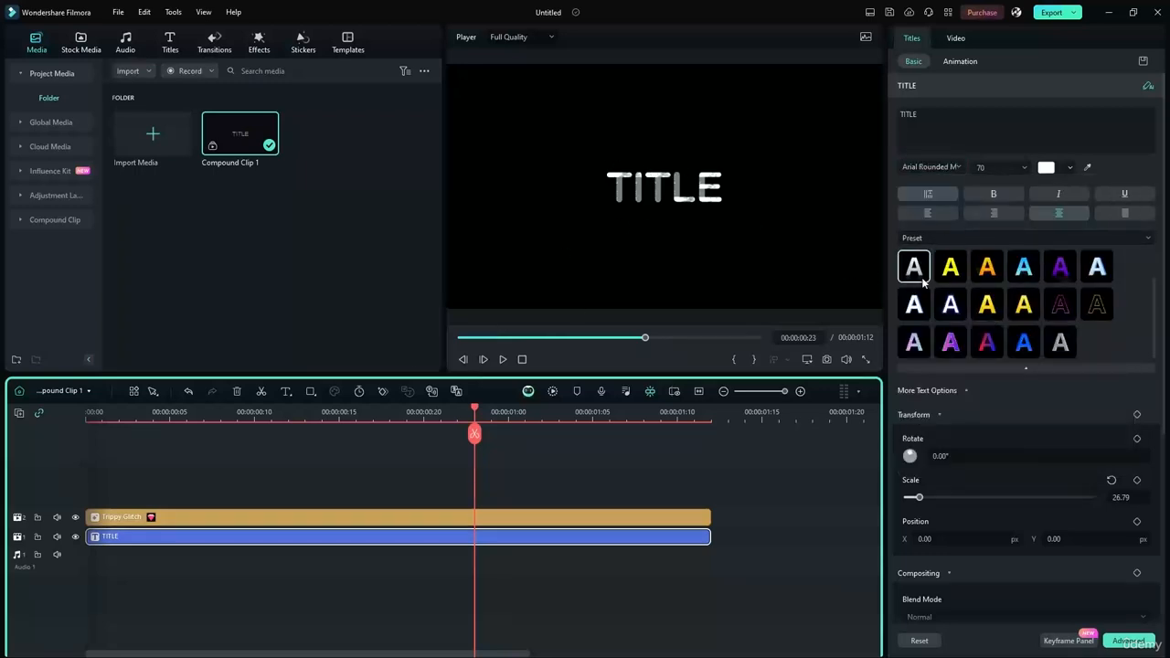
Try several colour presets on the TITLE text, ending with the red-to-blue gradient, and return to the clip's start
left_click(951, 267)
left_click(915, 306)
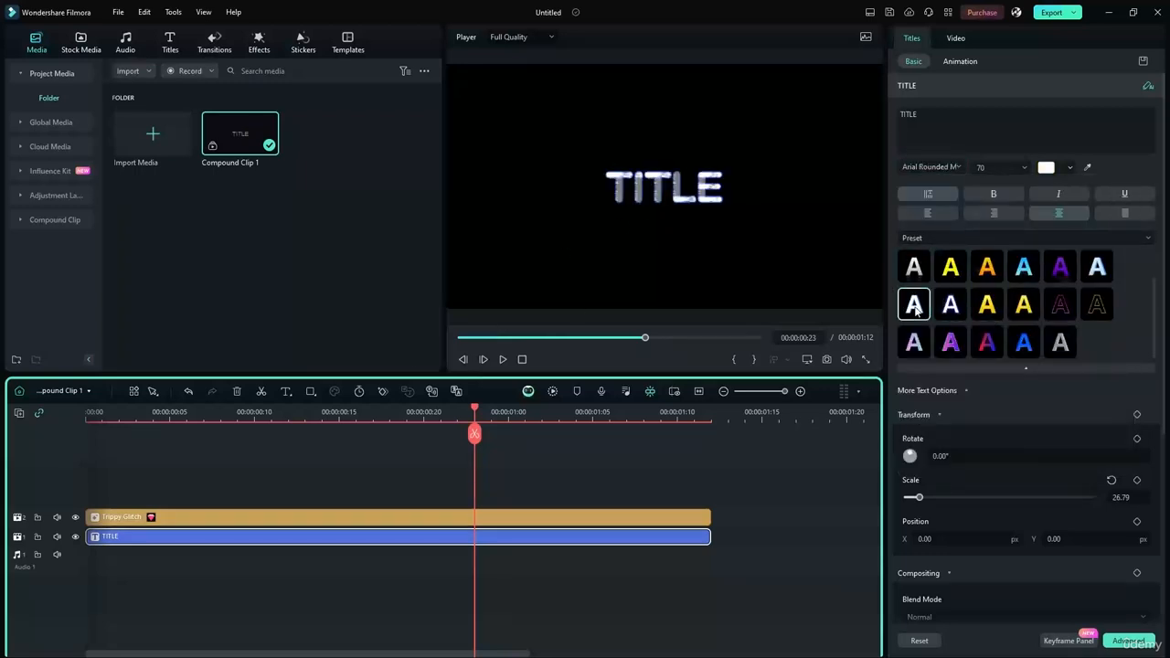
left_click(914, 342)
left_click(949, 344)
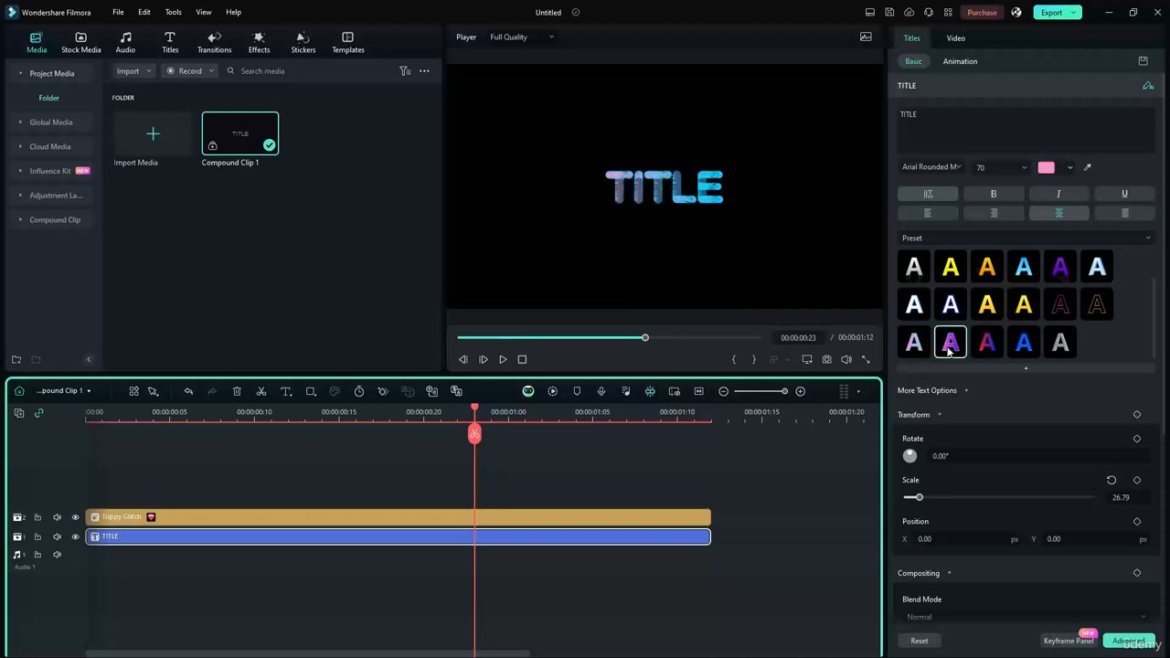
left_click(984, 345)
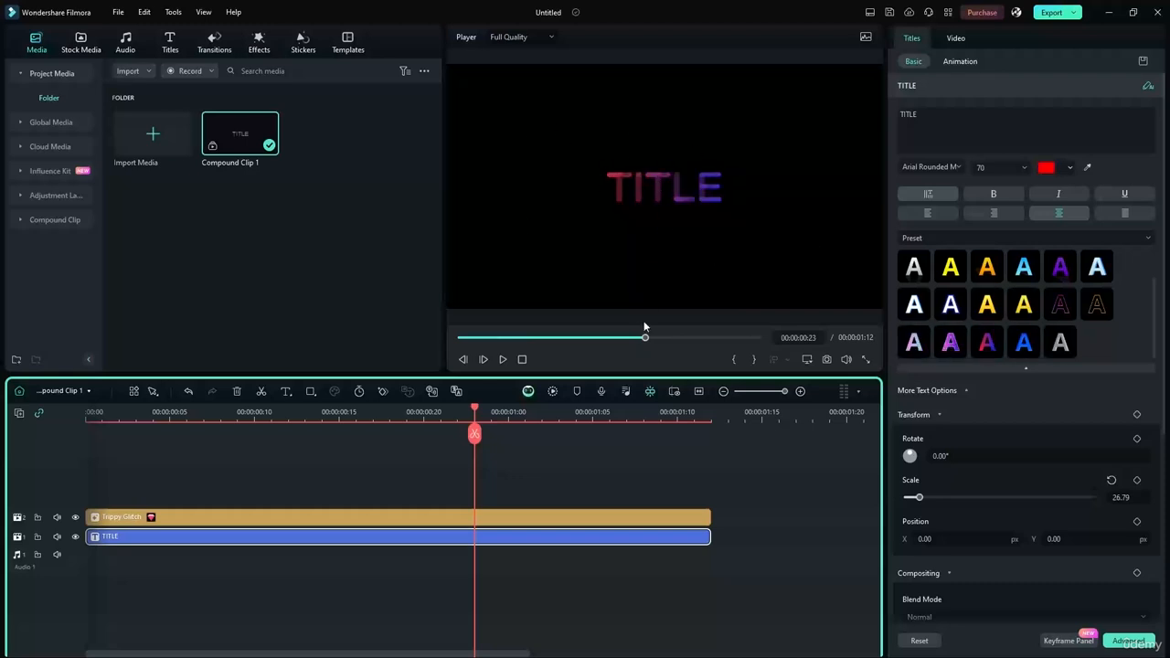
left_click_drag(645, 337, 441, 333)
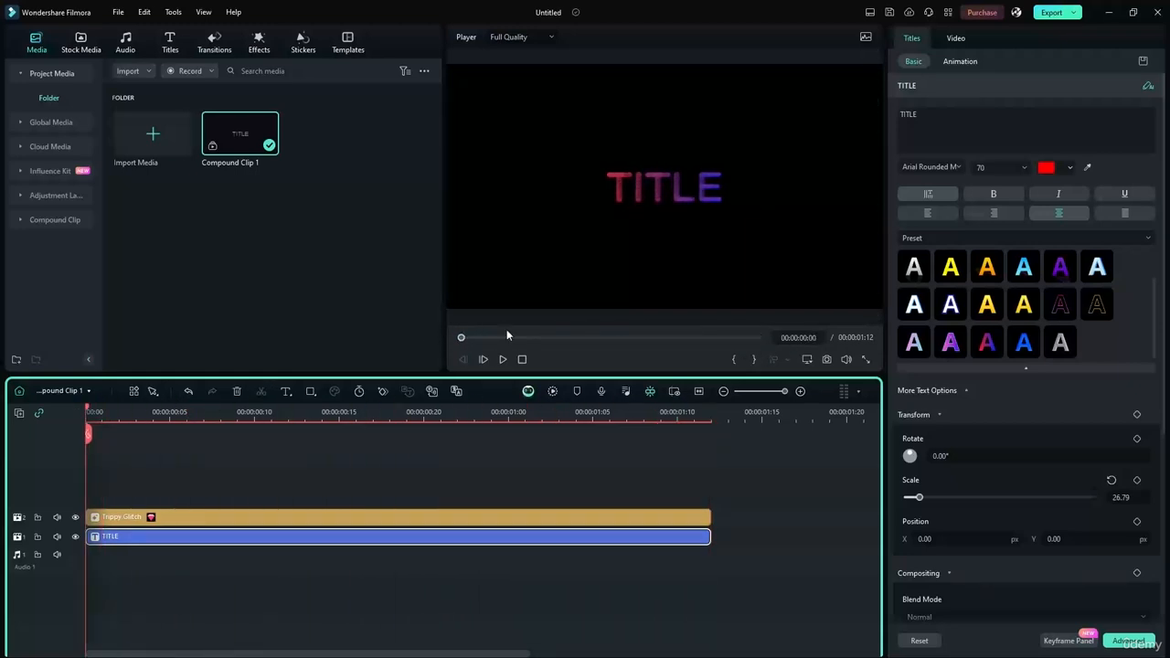
Apply the orange-to-yellow gradient preset to the TITLE text and check it over the rectangle in the main timeline
left_click(1024, 304)
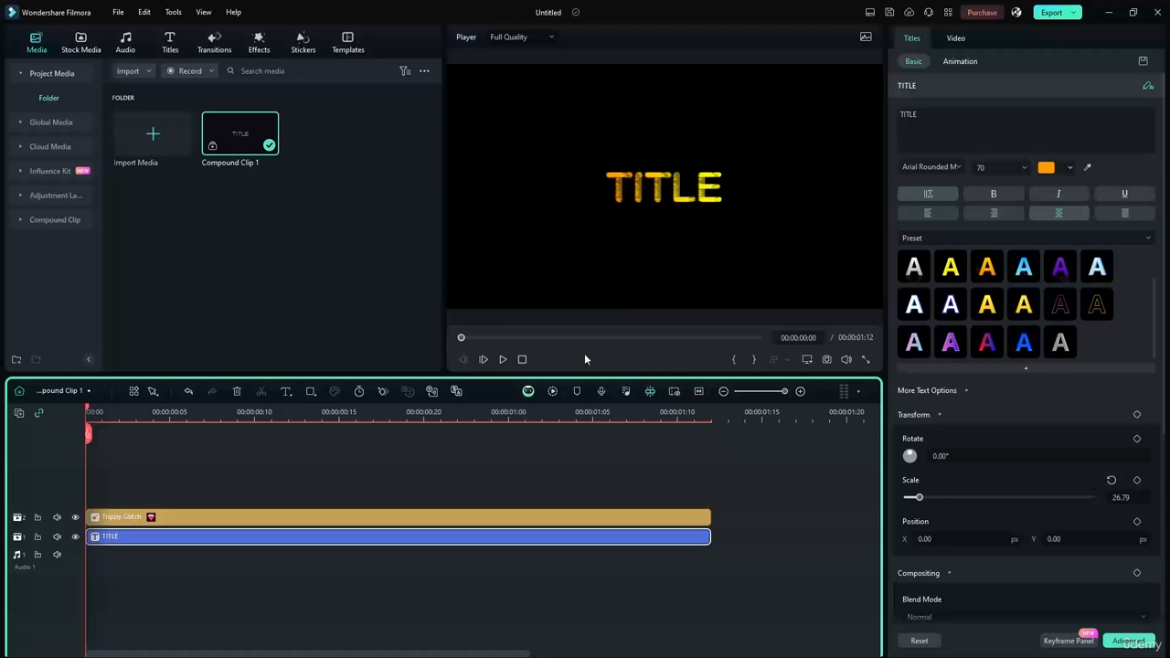
left_click_drag(460, 340, 384, 333)
left_click(60, 390)
left_click(52, 409)
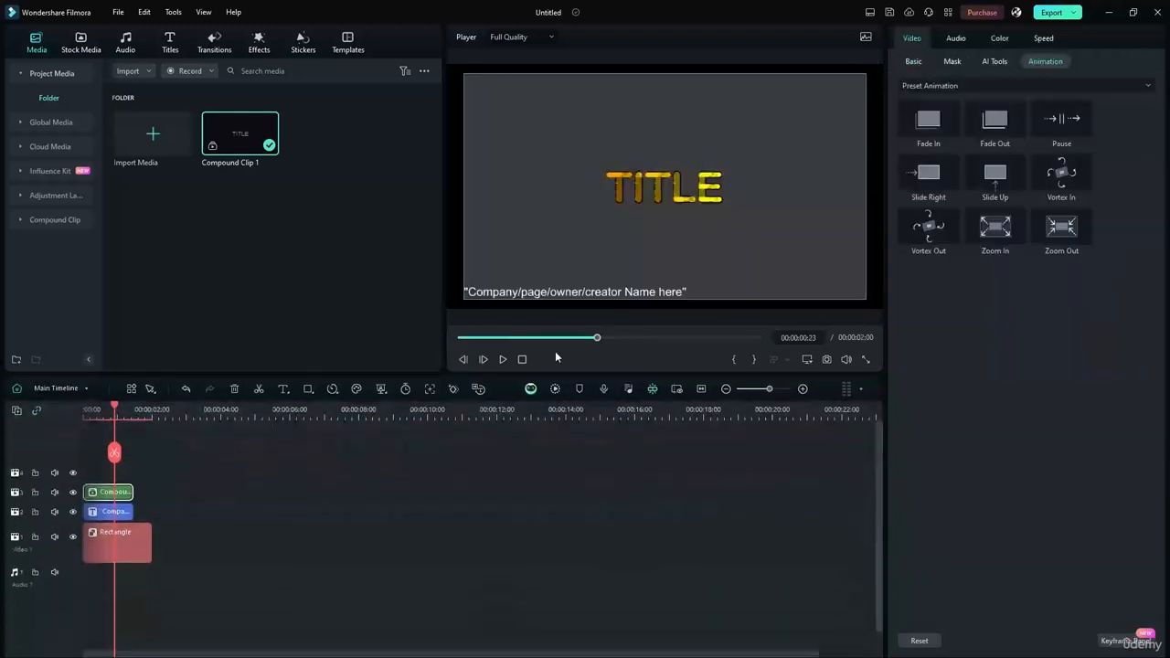
mouse_move(590, 344)
left_mouse_down()
mouse_move(405, 335)
mouse_move(643, 337)
mouse_move(453, 336)
mouse_move(585, 337)
mouse_move(540, 337)
mouse_move(574, 334)
left_mouse_up()
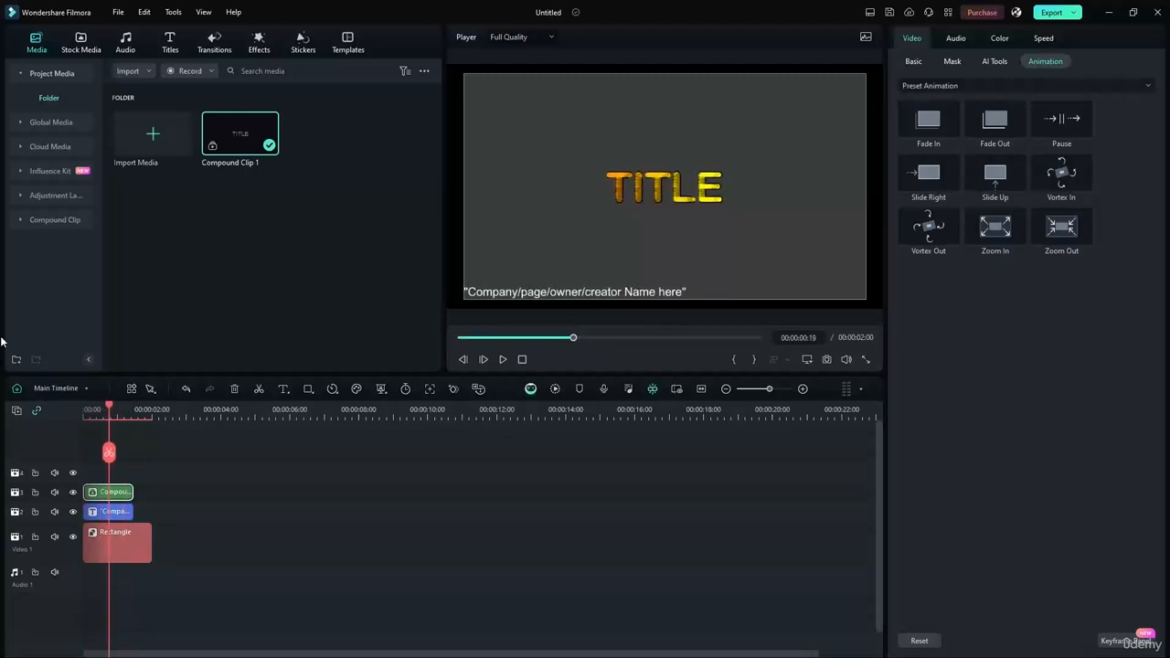
Add the Green image from the Trending stock media to track 1, in the empty space after the Rectangle clip
left_click(301, 296)
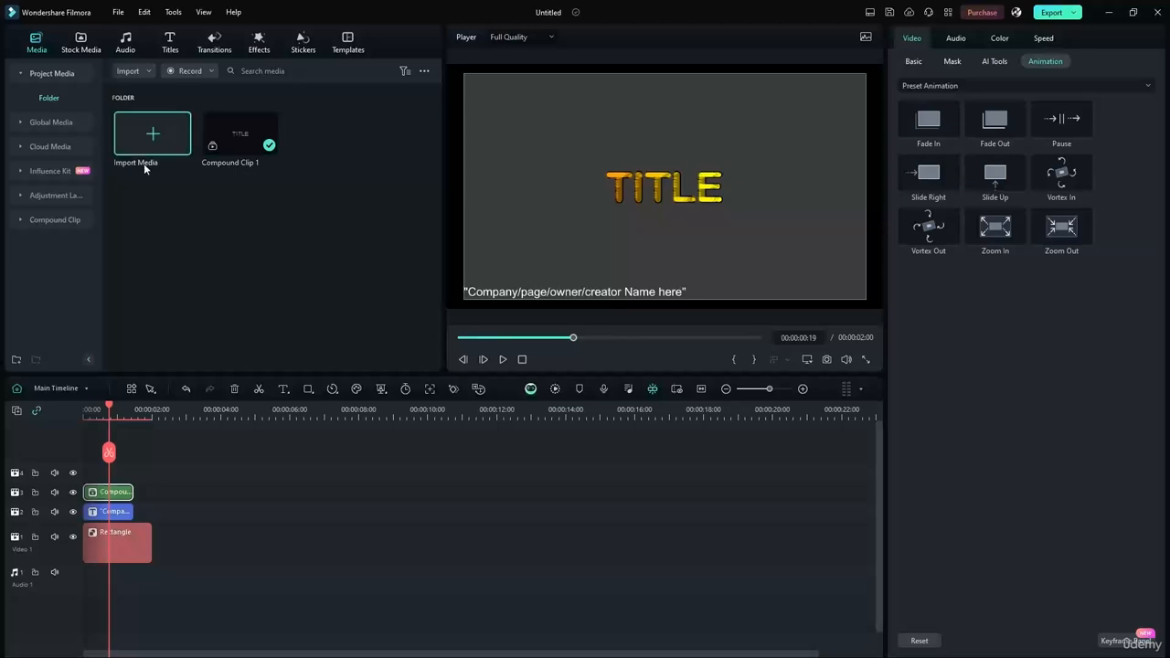
left_click(82, 41)
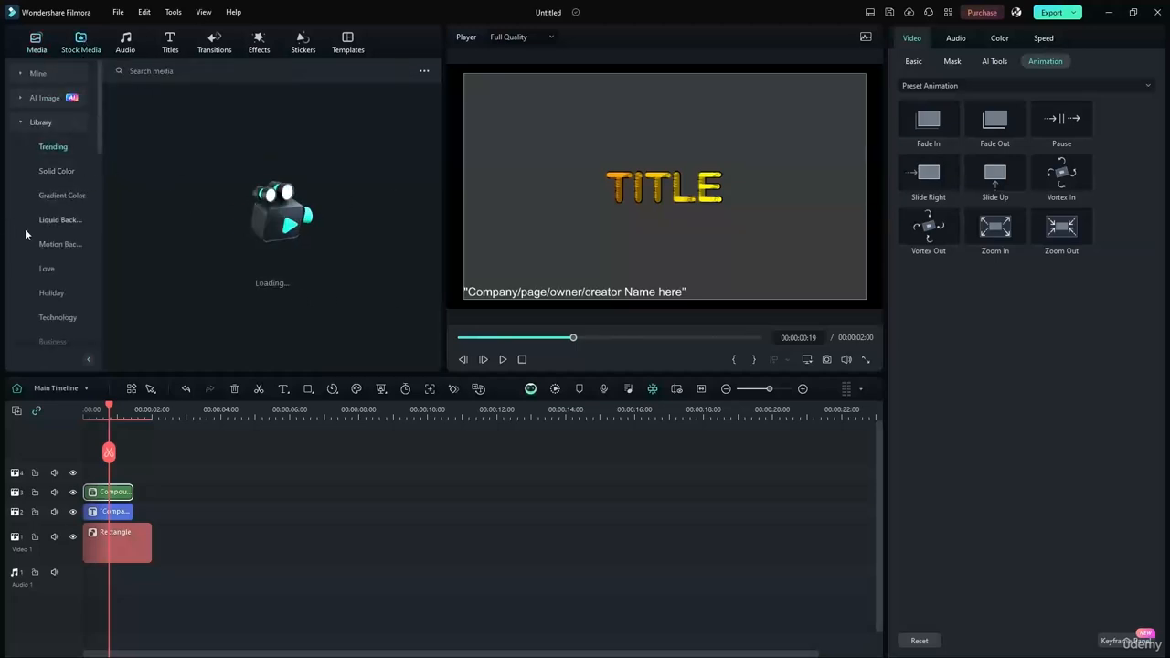
scroll(65, 272, "down", 3)
scroll(65, 260, "up", 3)
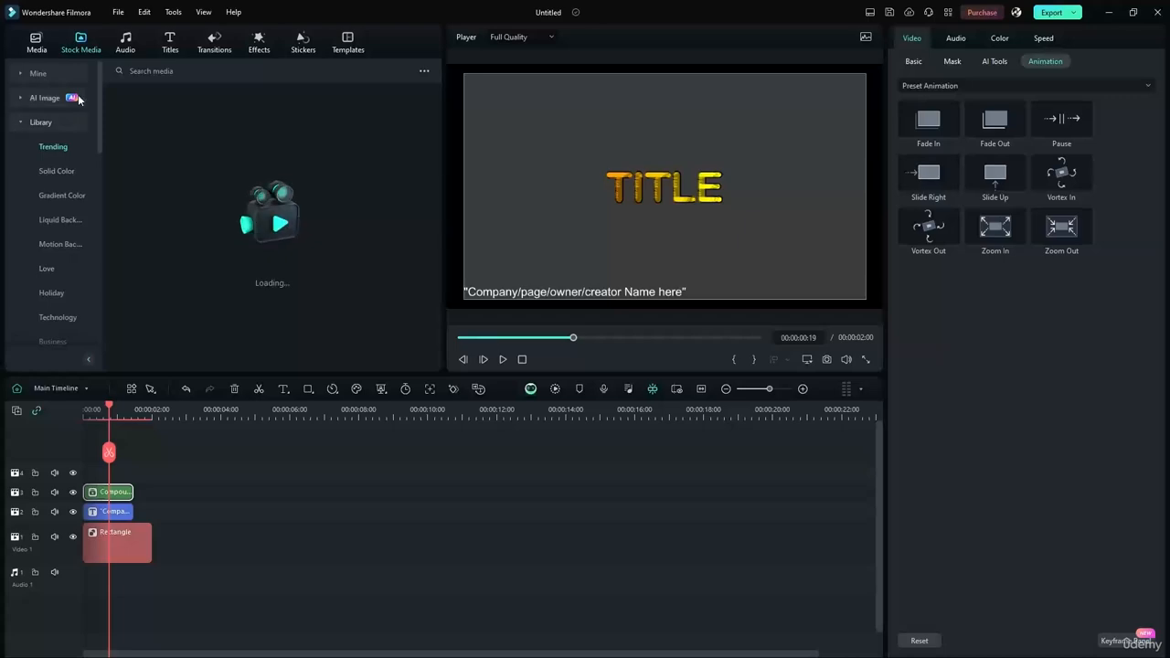
left_click(142, 71)
left_click_drag(153, 309, 406, 493)
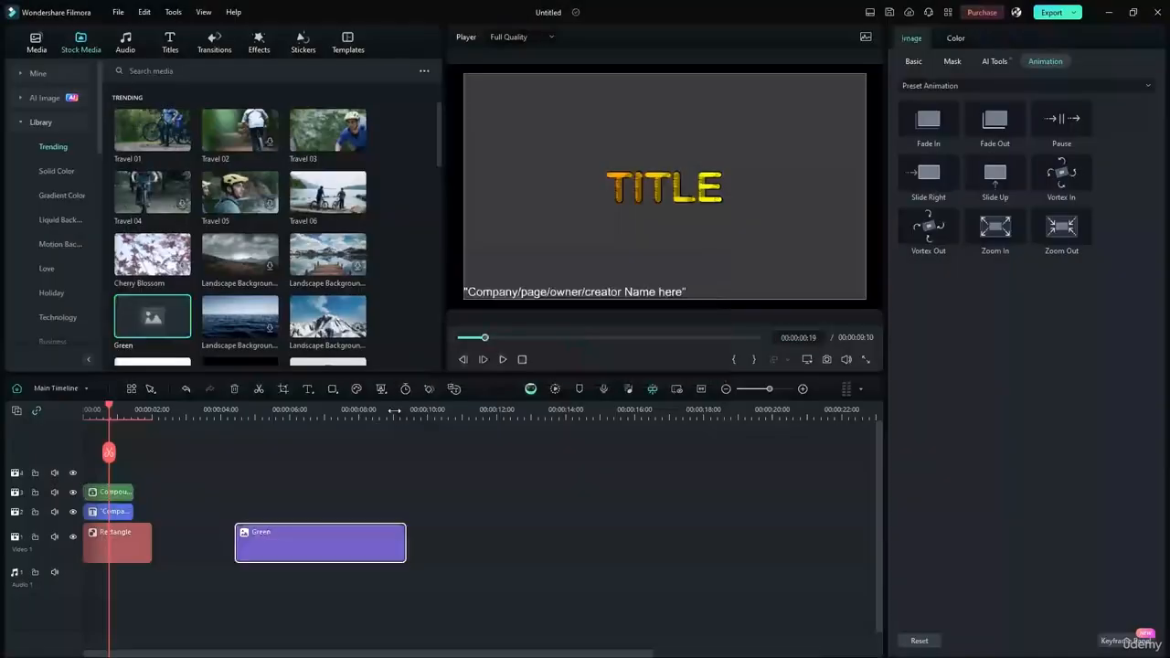
Move the compound, company-name and Rectangle clips up one track each and place the Green clip at the timeline start beneath them
left_click_drag(145, 476, 115, 498)
left_click(273, 472)
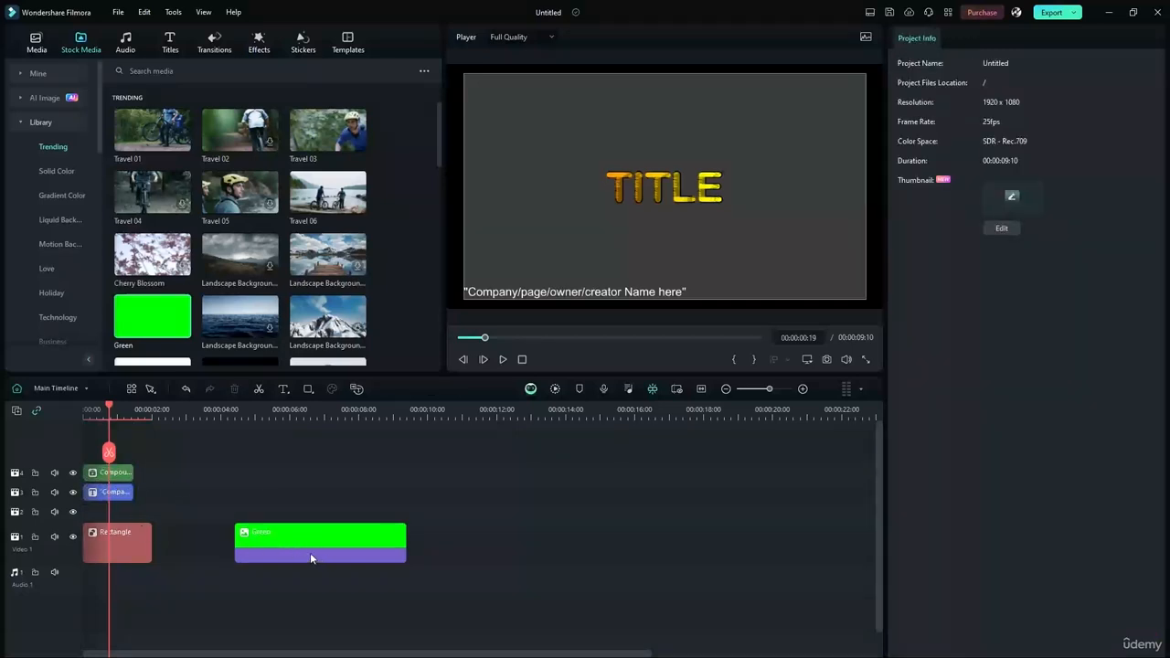
left_click_drag(309, 558, 251, 558)
left_click(130, 546)
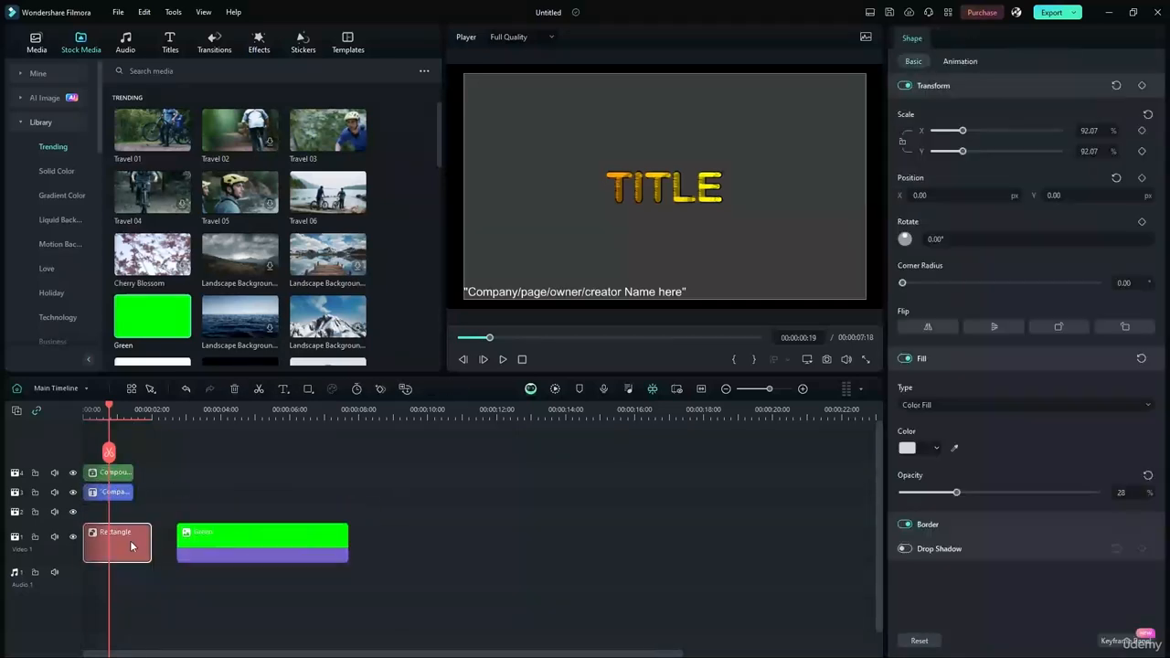
left_click_drag(131, 546, 131, 512)
left_click_drag(253, 541, 160, 540)
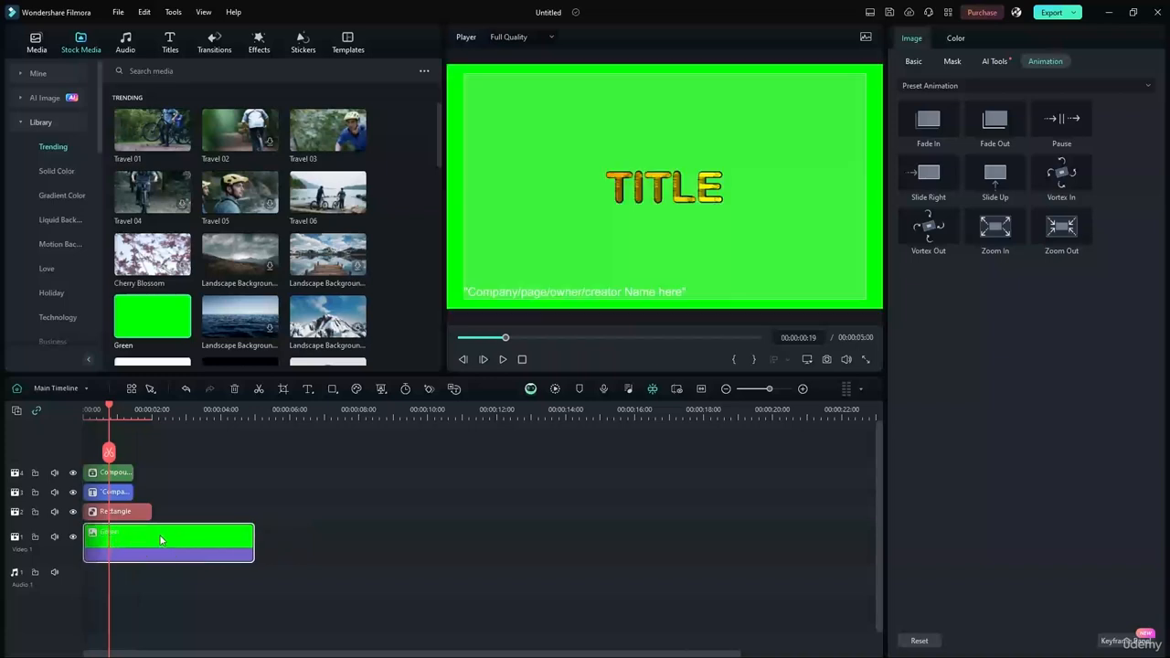
Trim the Green clip's end to 2 seconds, in line with the end of the Rectangle clip
left_click_drag(253, 539, 147, 535)
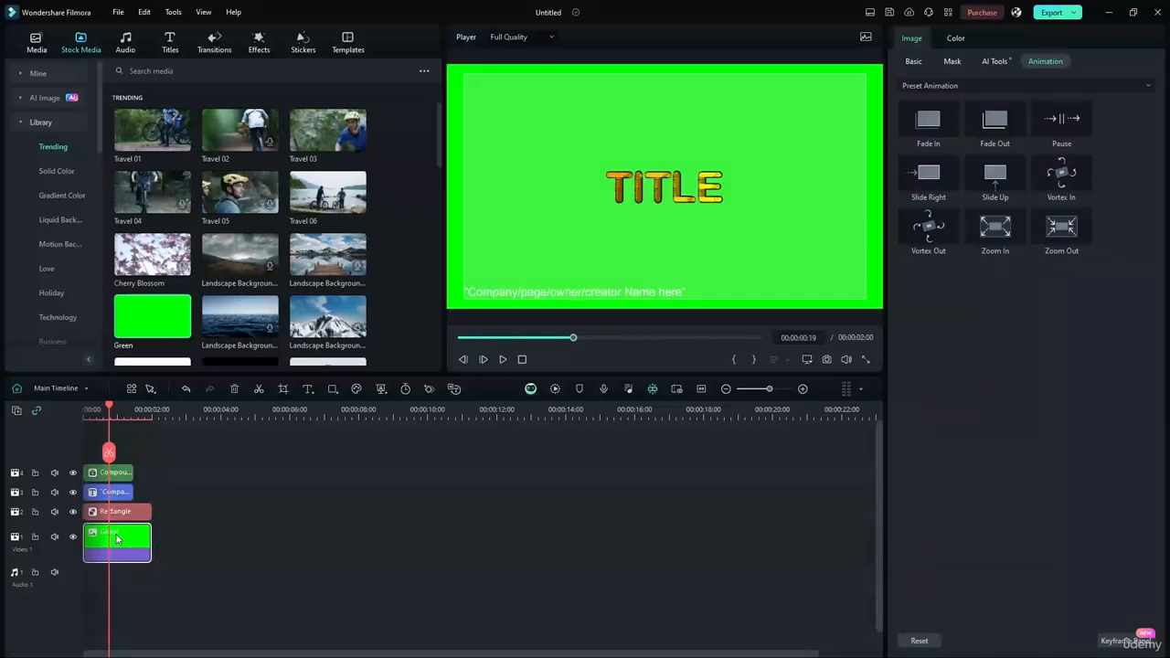
left_click(117, 539)
right_click(119, 538)
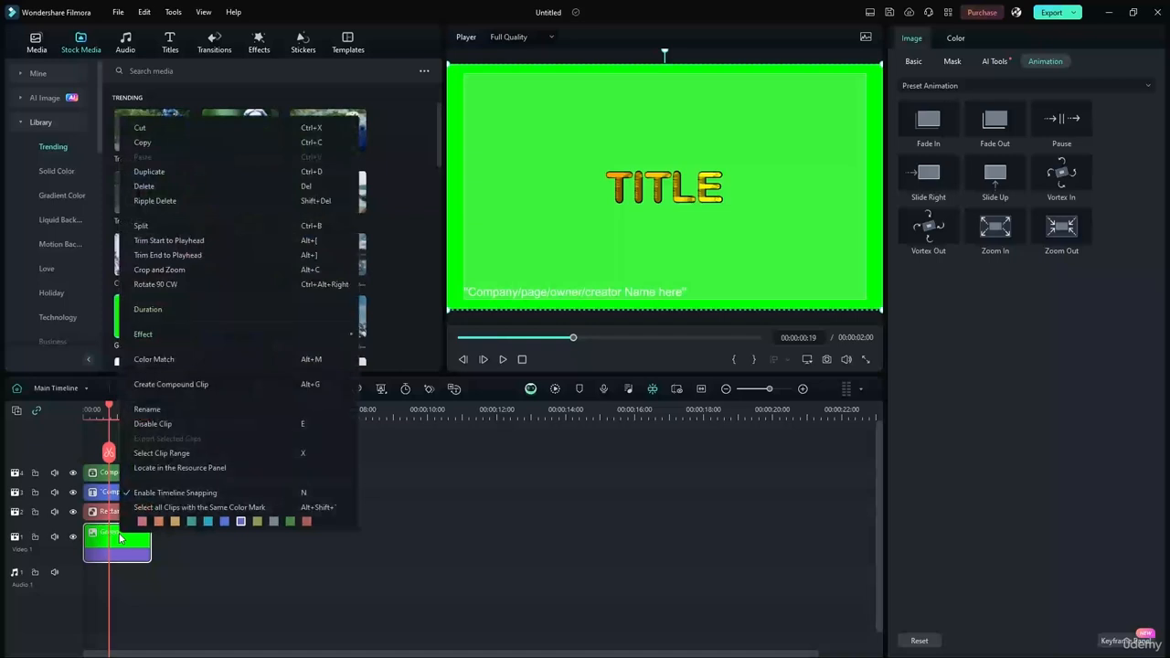
left_click(413, 471)
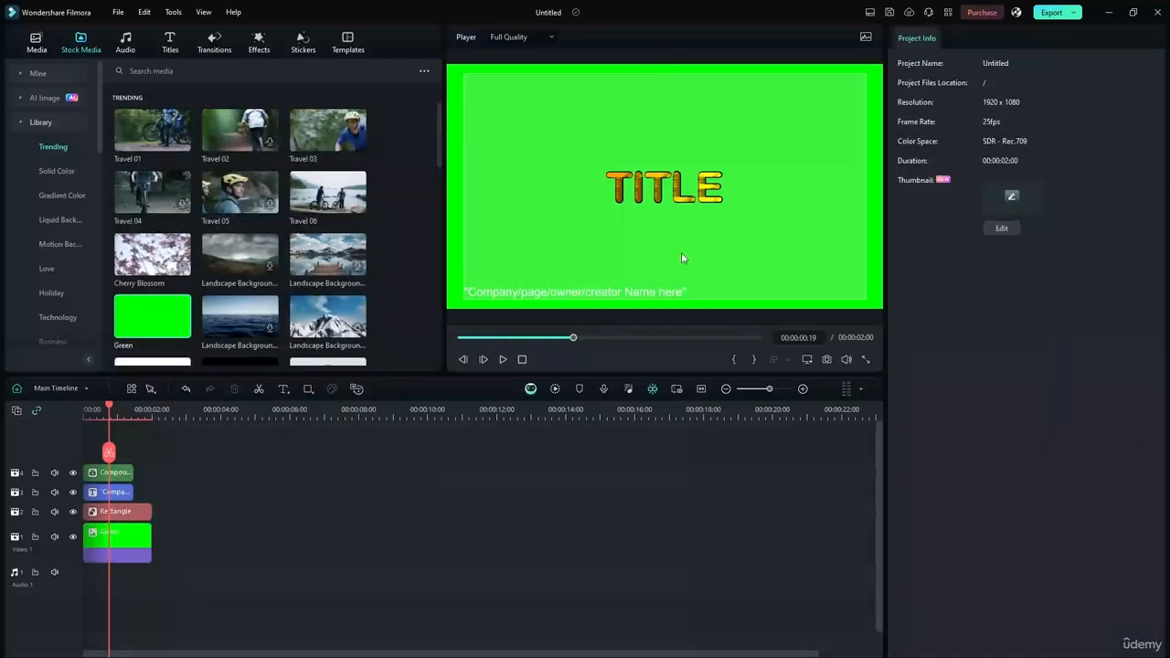
Hide the Rectangle, company-name and compound clip tracks above the Green clip
left_click(122, 552)
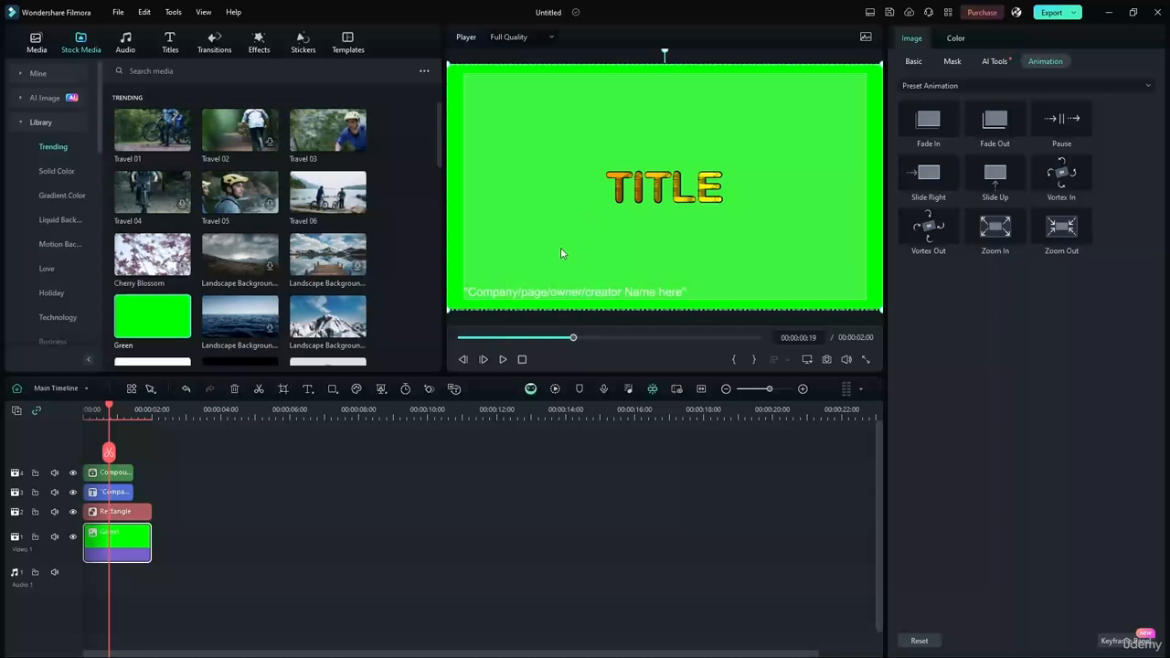
left_click(73, 511)
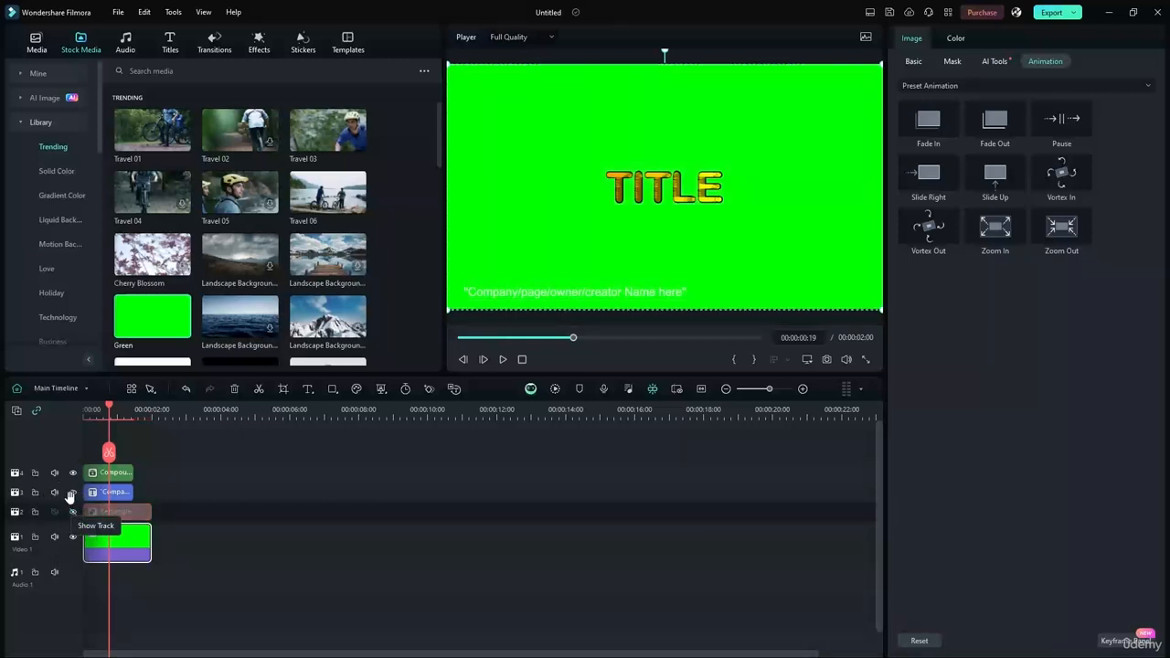
left_click(73, 492)
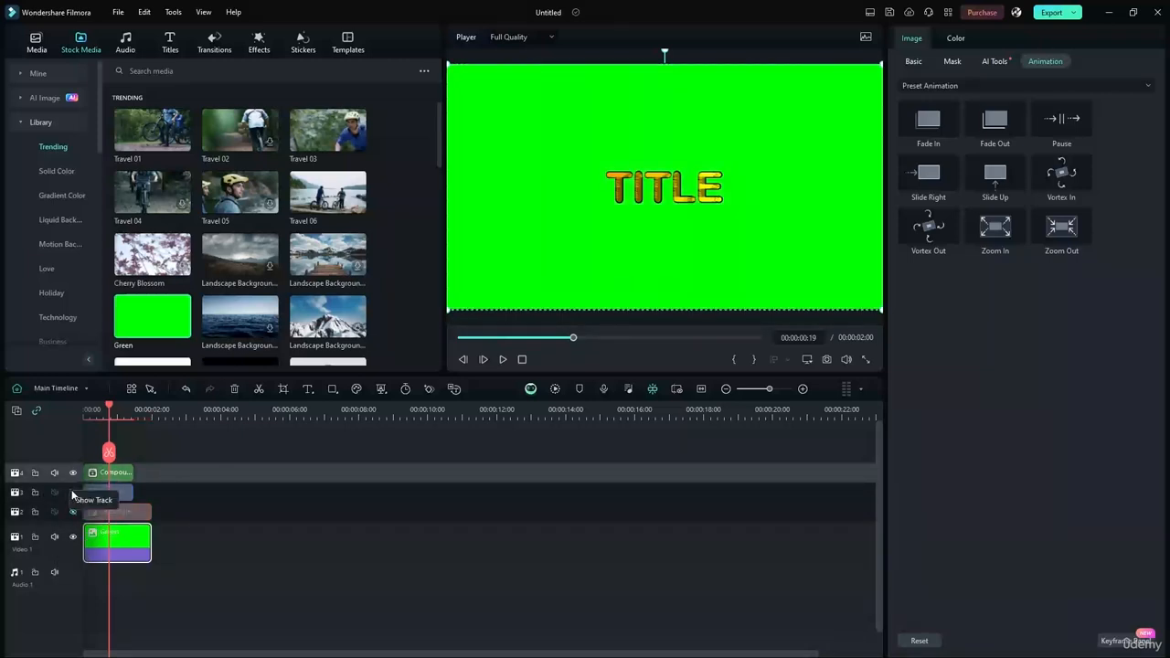
left_click(73, 473)
Rename the Green clip as ADD BACKGROUND VIDEO HERE
left_click(102, 541)
right_click(97, 544)
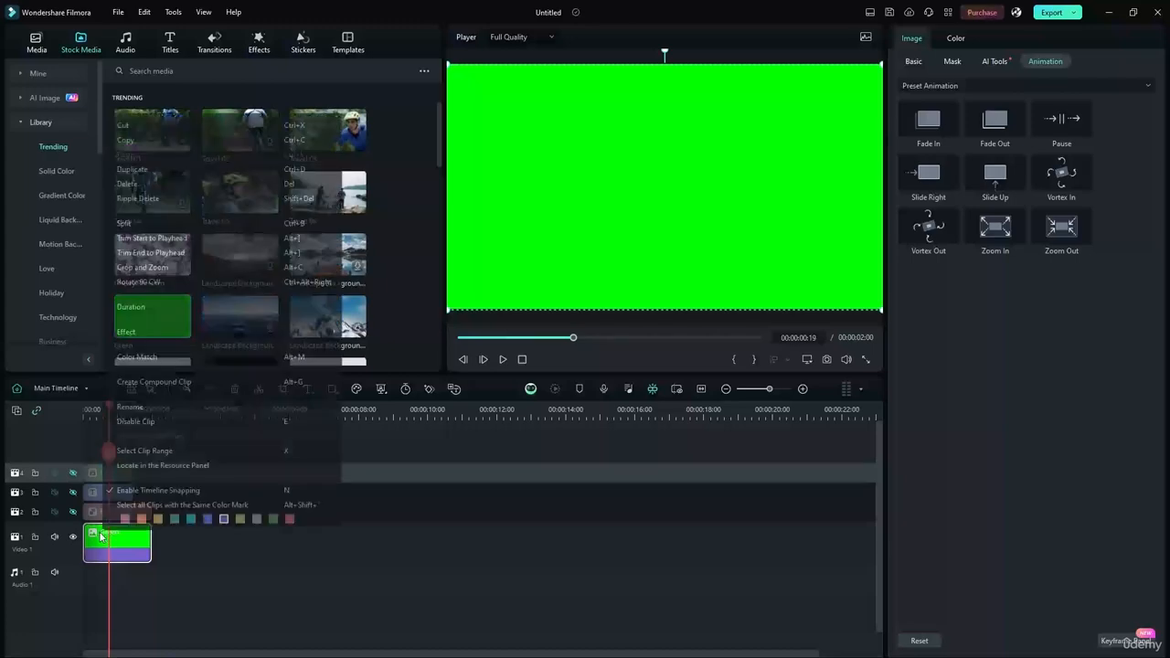
left_click(119, 548)
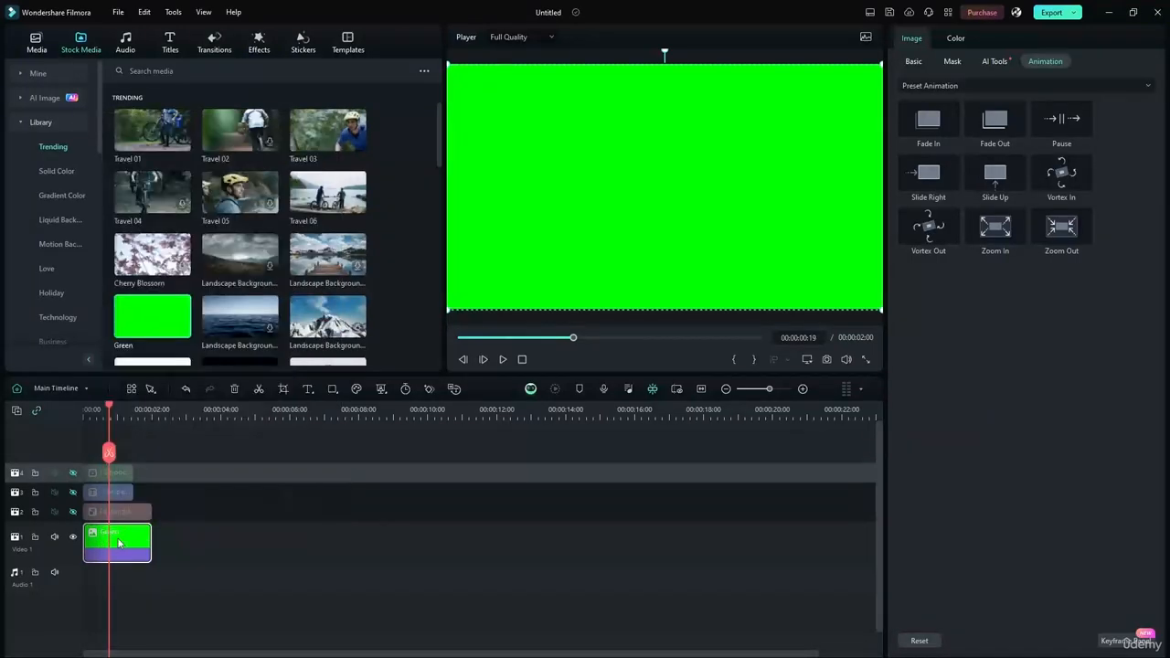
right_click(119, 548)
left_click(130, 406)
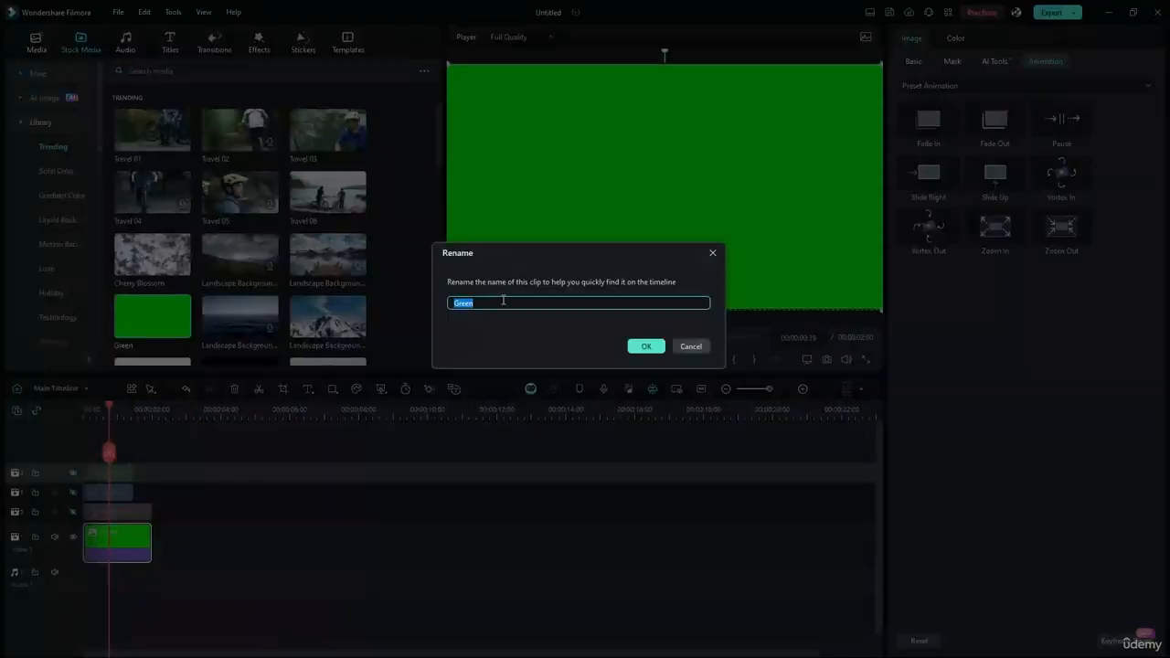
type("ADD BACKGROUND VIDEO HERE")
left_click(647, 345)
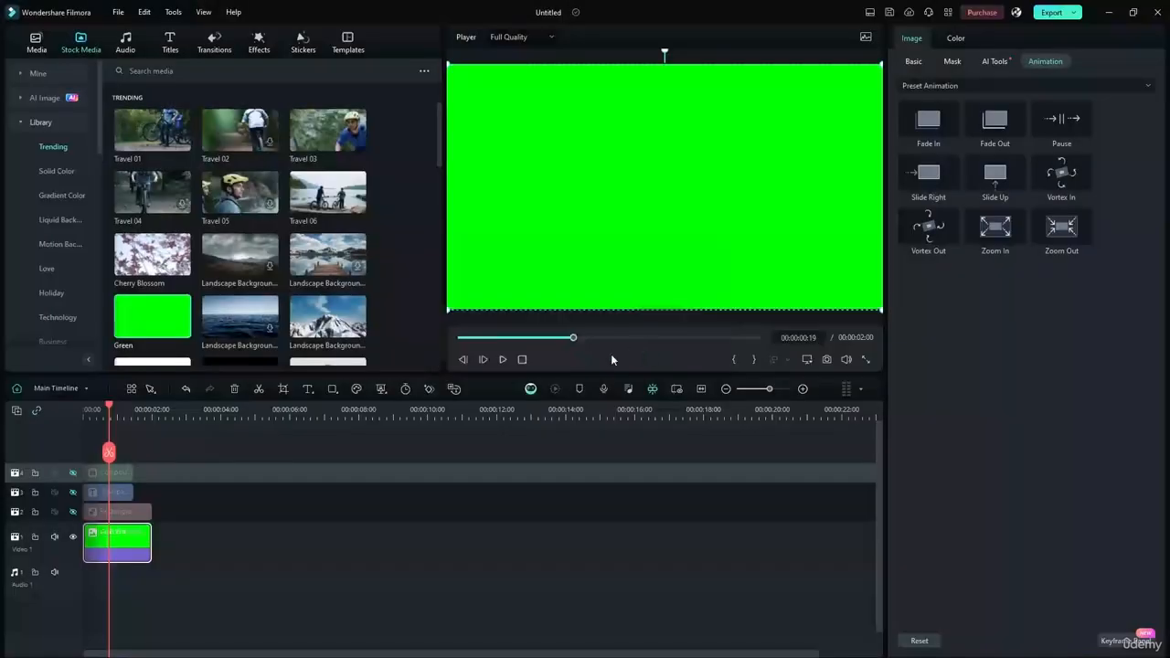
left_click(496, 430)
Show the compound clip and Rectangle tracks again and hide the green background track
left_click(73, 473)
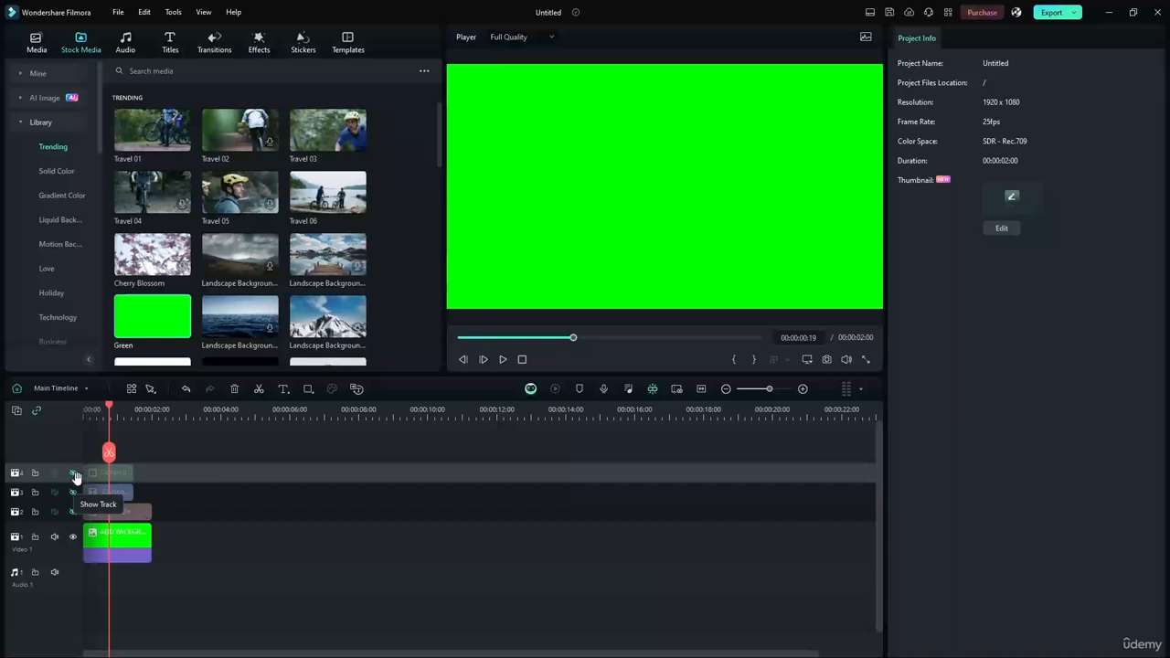
left_click(73, 511)
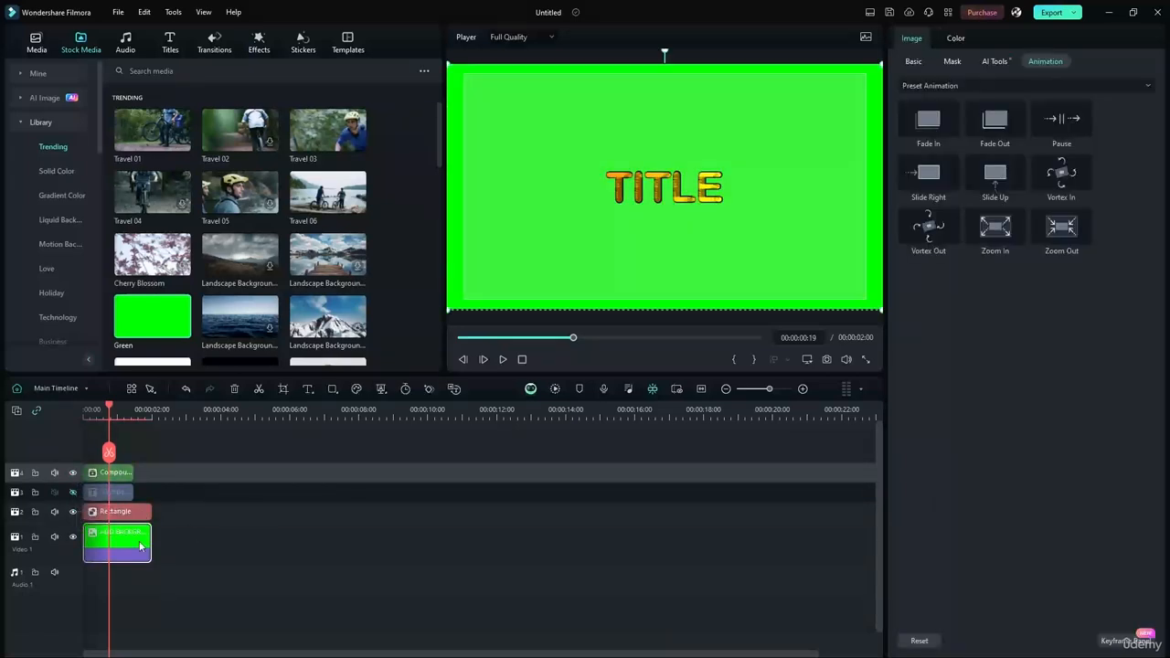
left_click(73, 537)
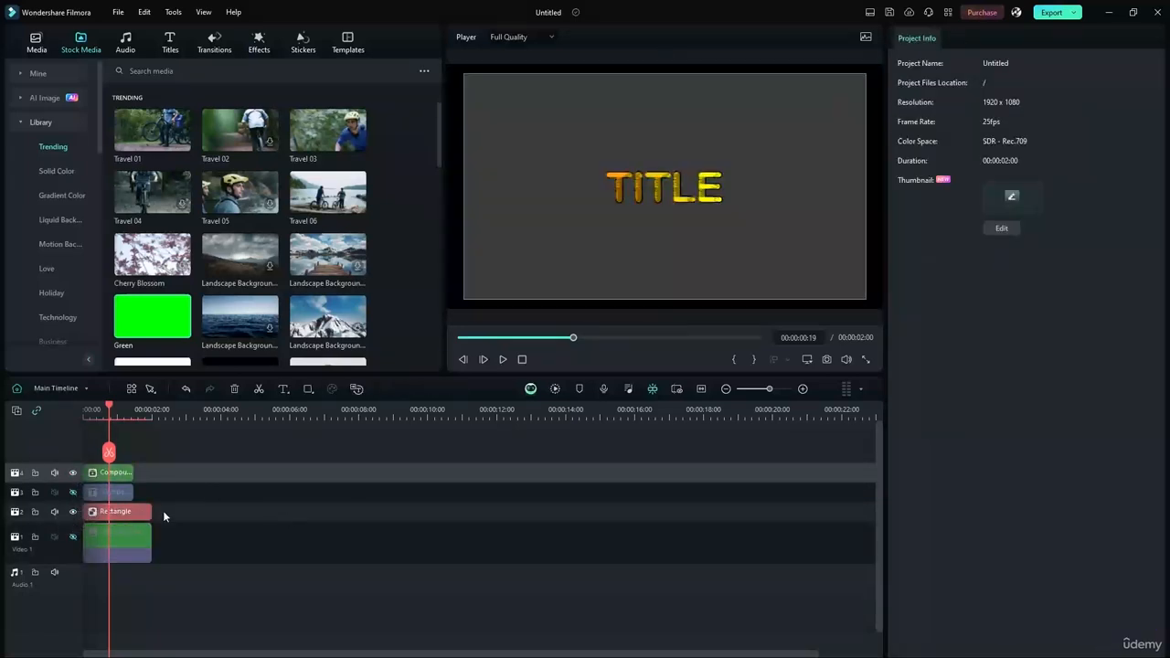
Fit the whole project in the timeline and play it from near the start to review the title over the rectangle
left_click(697, 391)
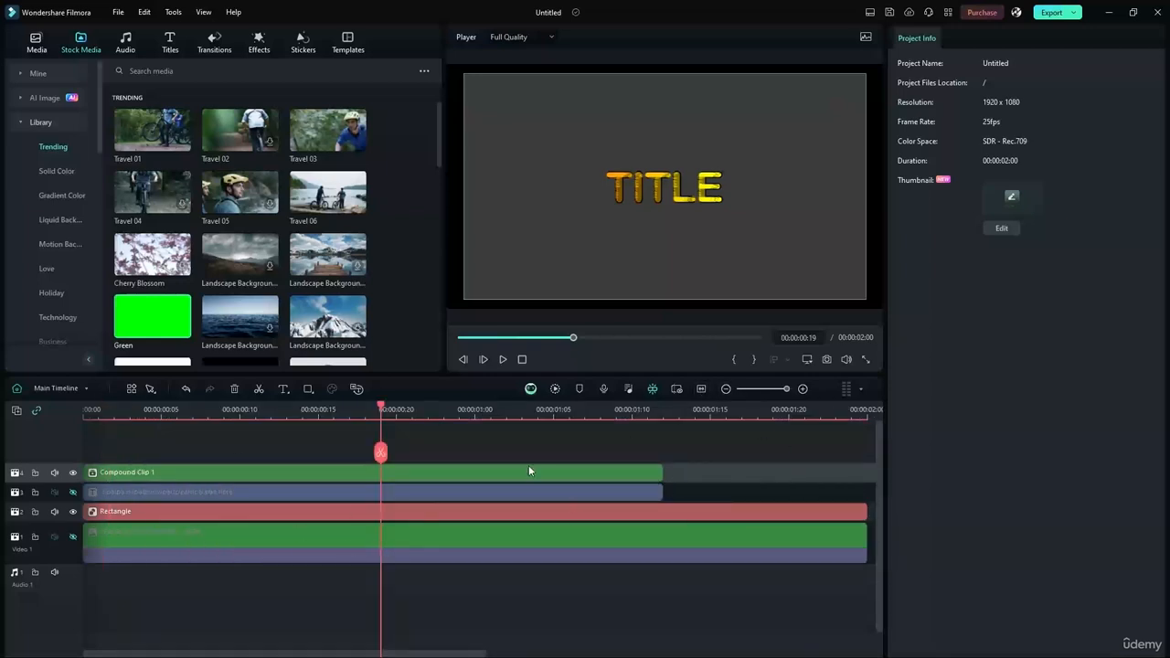
left_click(411, 471)
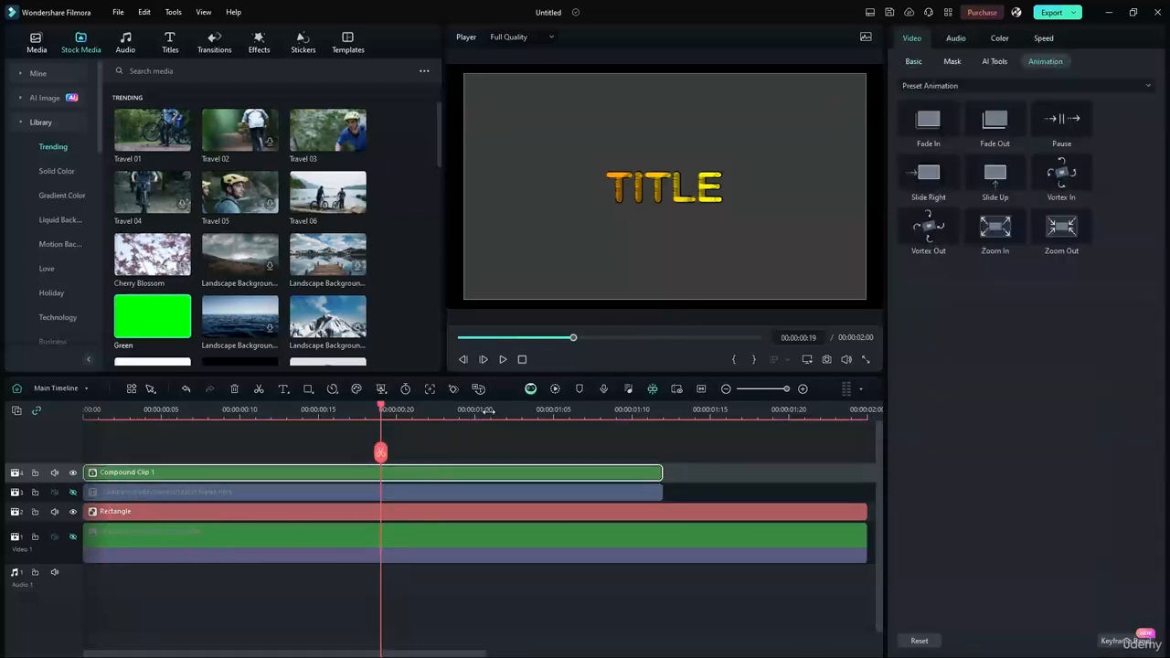
left_click_drag(370, 413, 48, 401)
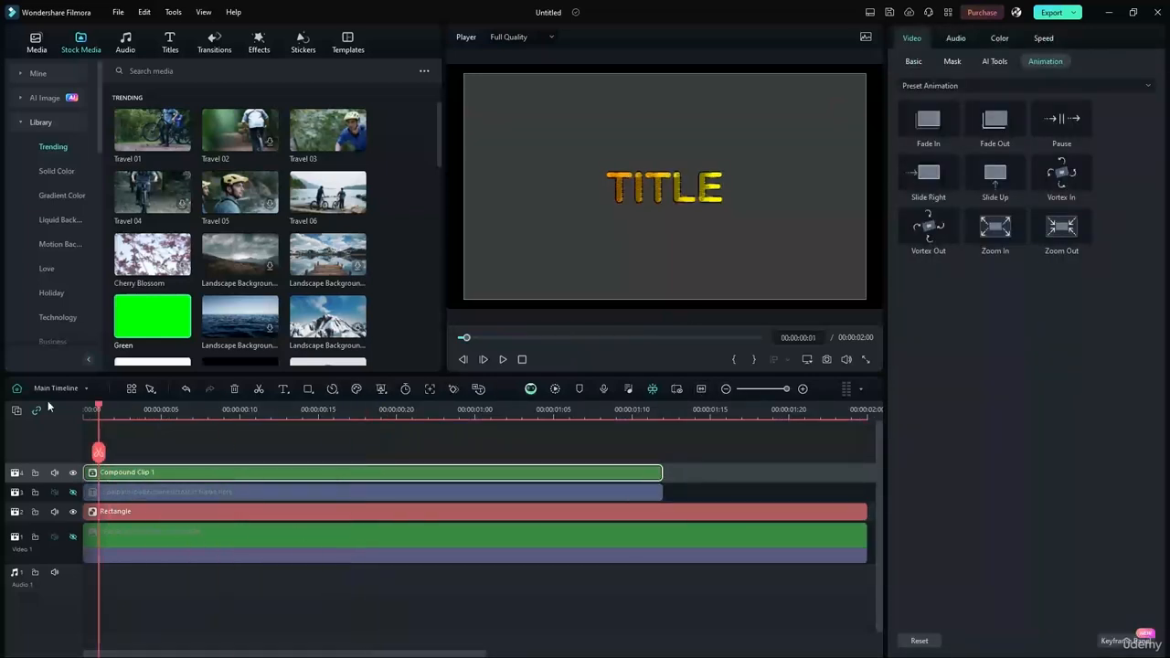
left_click(495, 359)
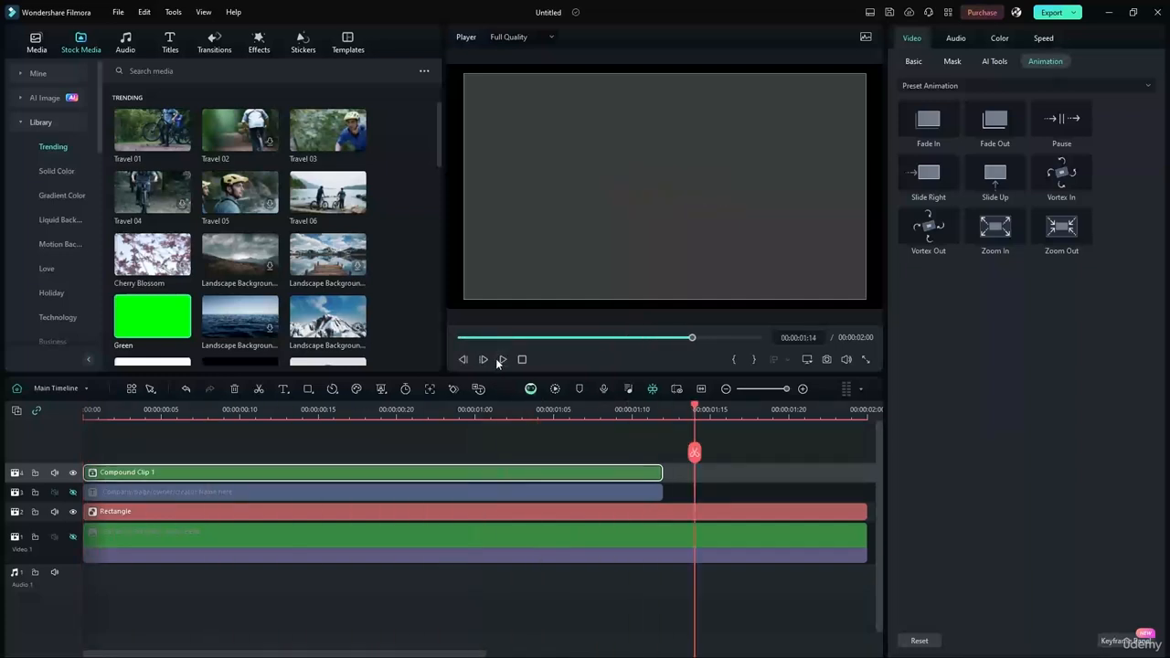
Show the company-name track again and play the project from the start to review the intro
left_click(73, 511)
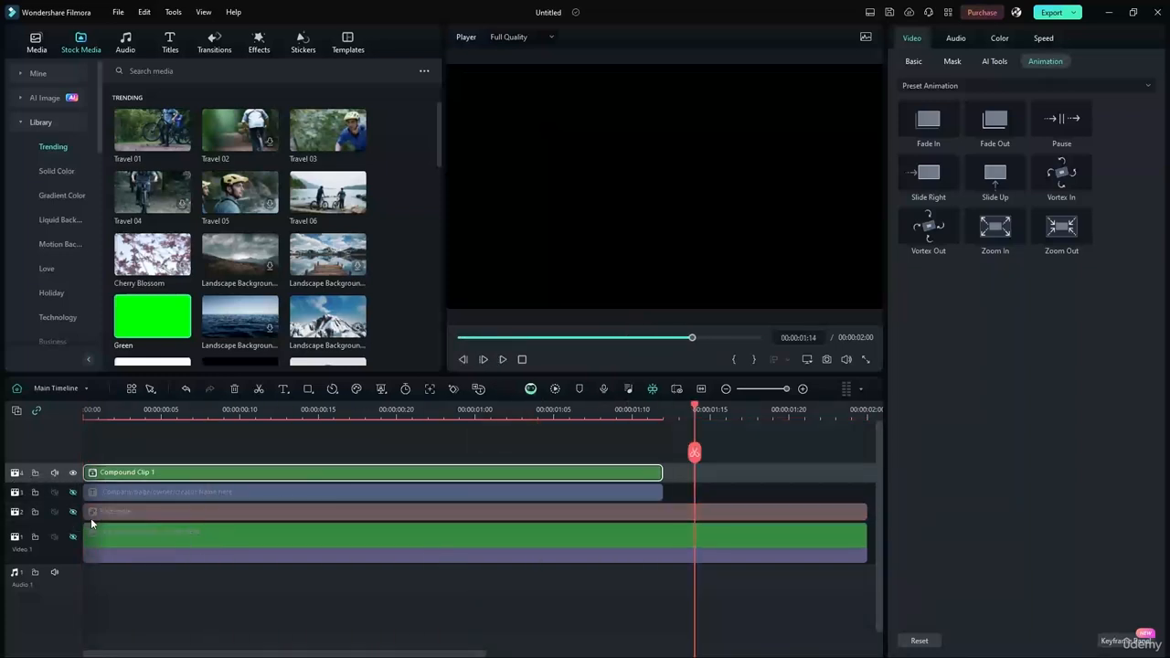
left_click(73, 511)
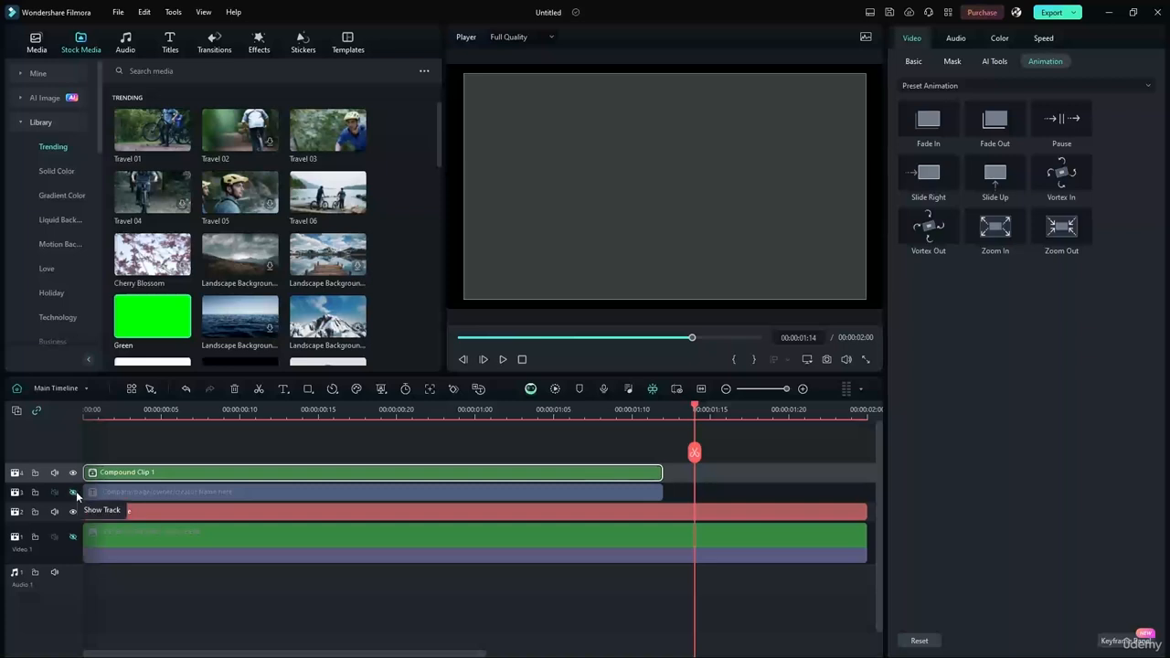
left_click(74, 492)
left_click_drag(698, 409, 85, 409)
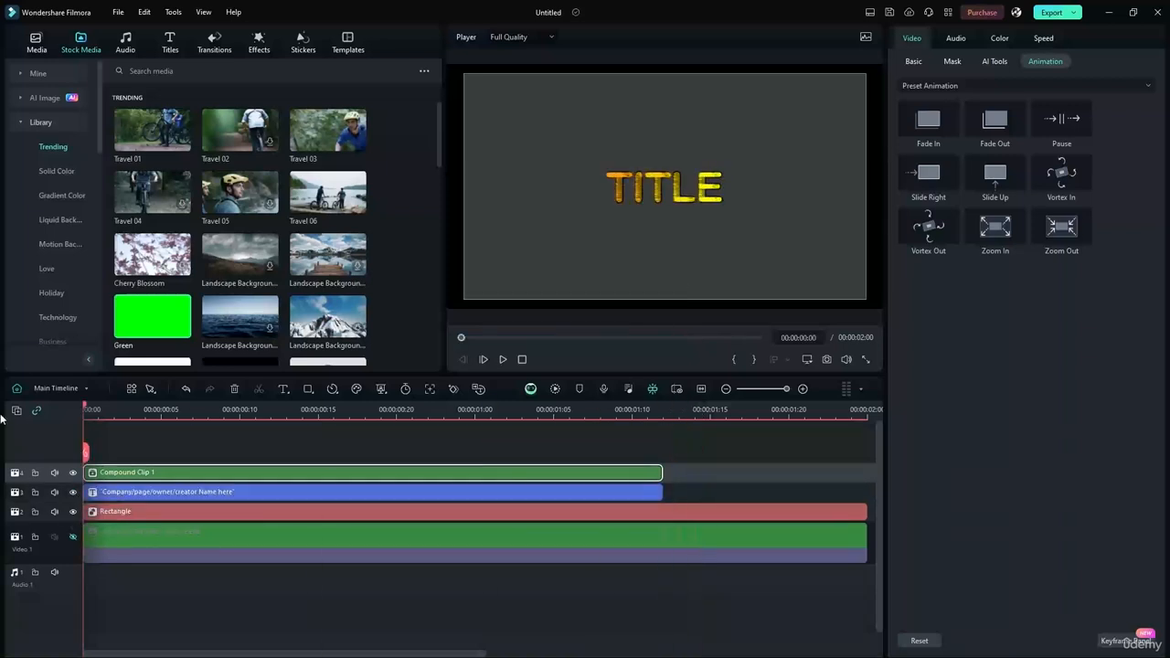
left_click(498, 359)
left_click(499, 359)
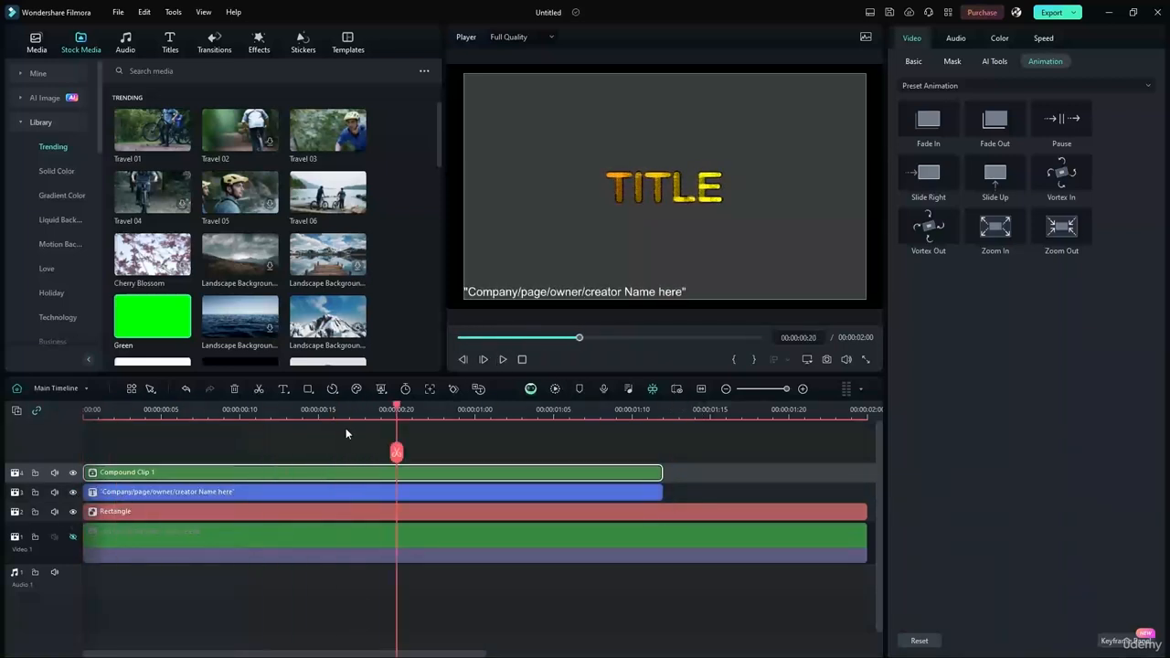
Hide the Rectangle track and play the title and company name from the start
left_click(75, 513)
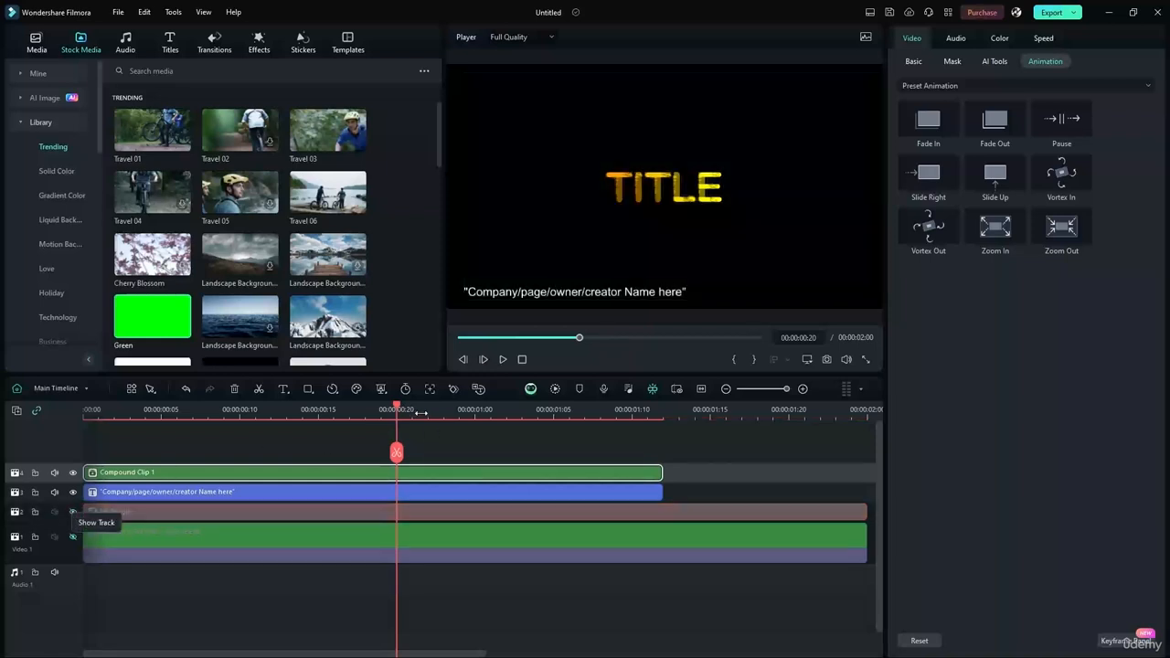
left_click_drag(398, 406, 72, 416)
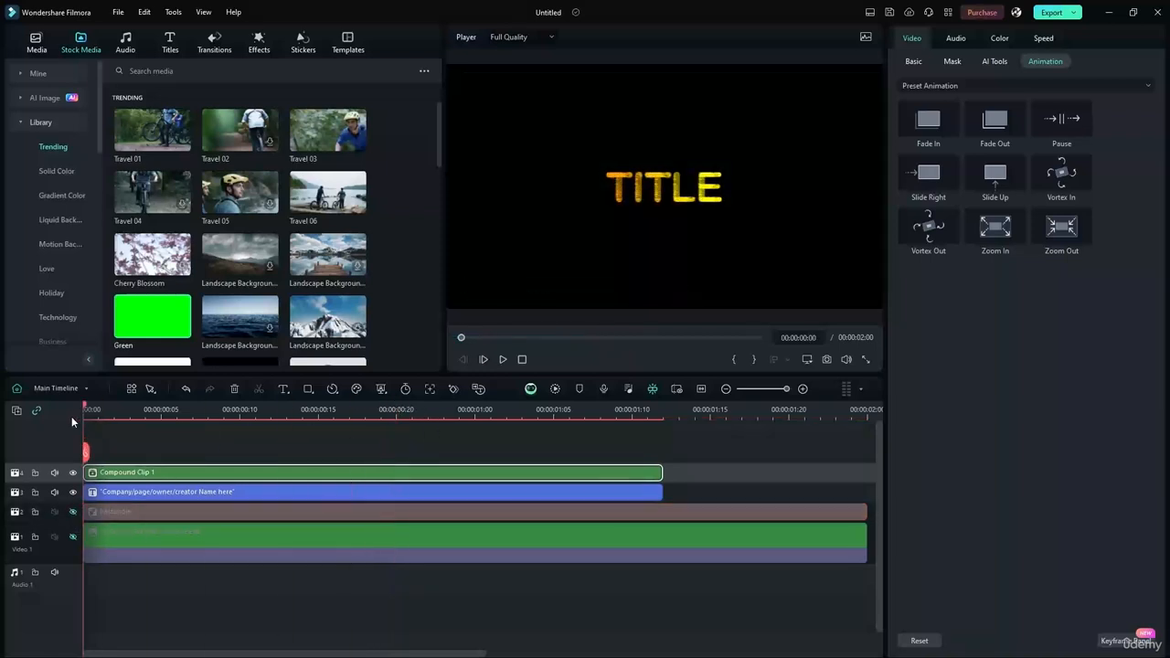
left_click(502, 359)
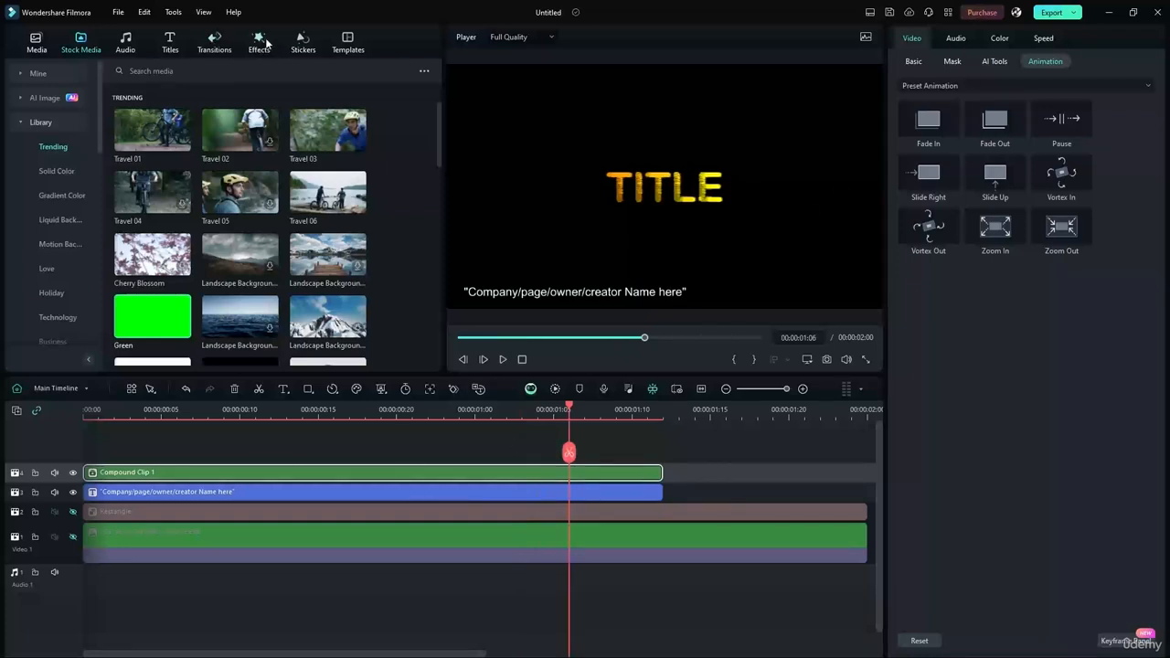
Apply the Fade transition to the start of the compound clip and set its duration to 00:00:00:12
left_click(218, 43)
left_click(256, 41)
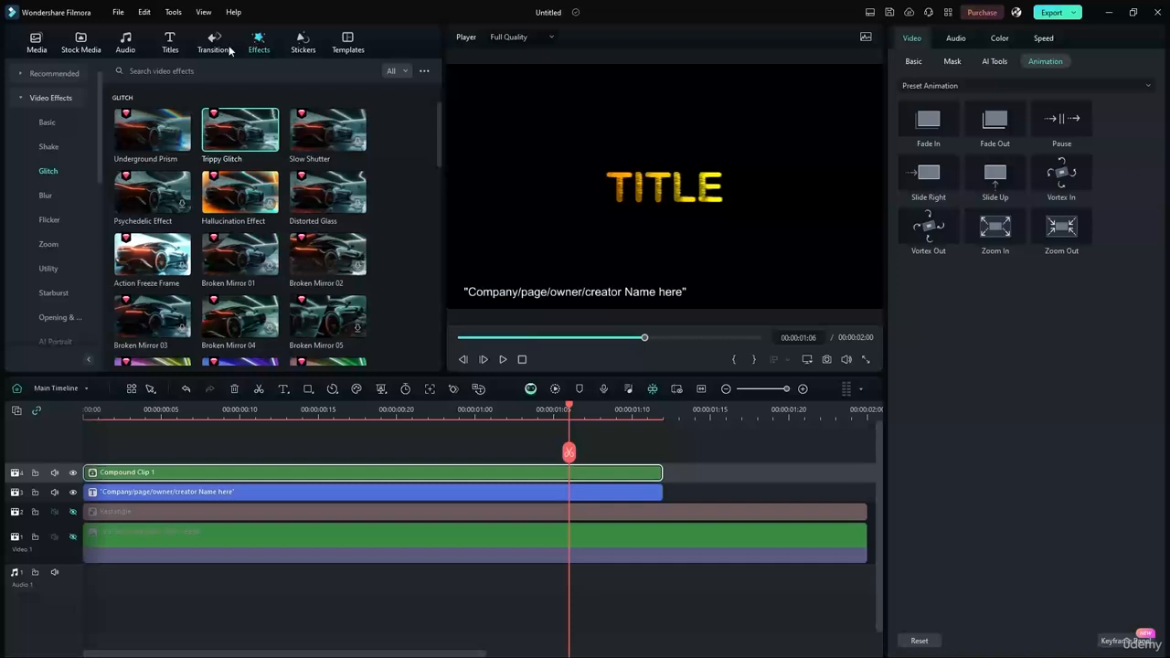
left_click(214, 41)
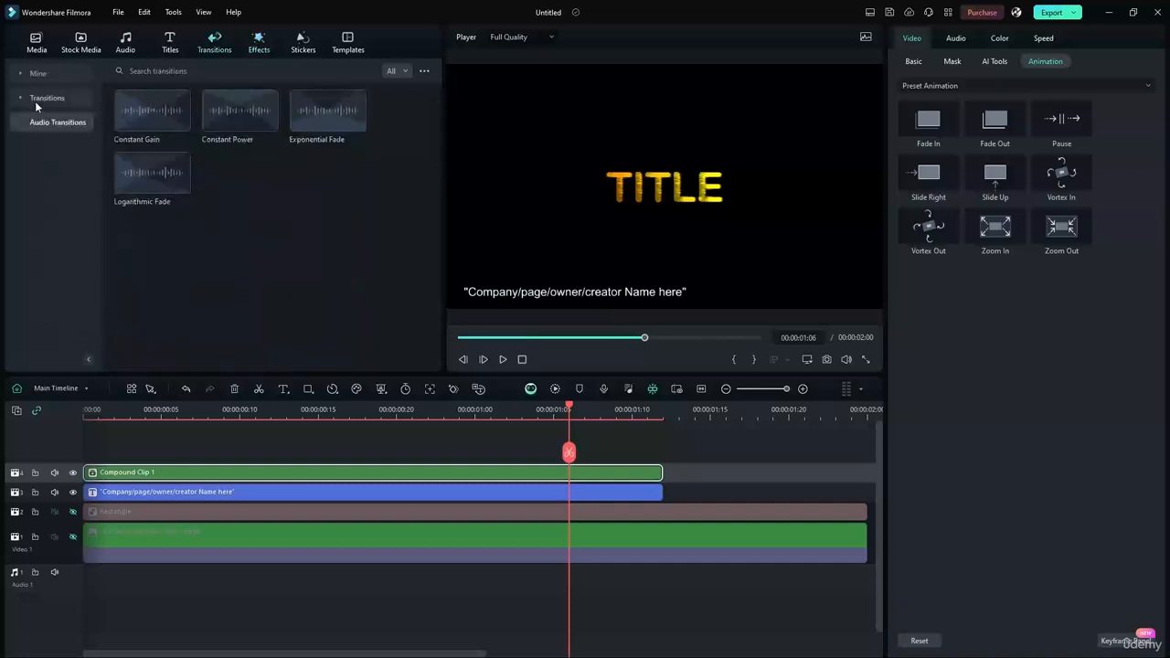
left_click(18, 99)
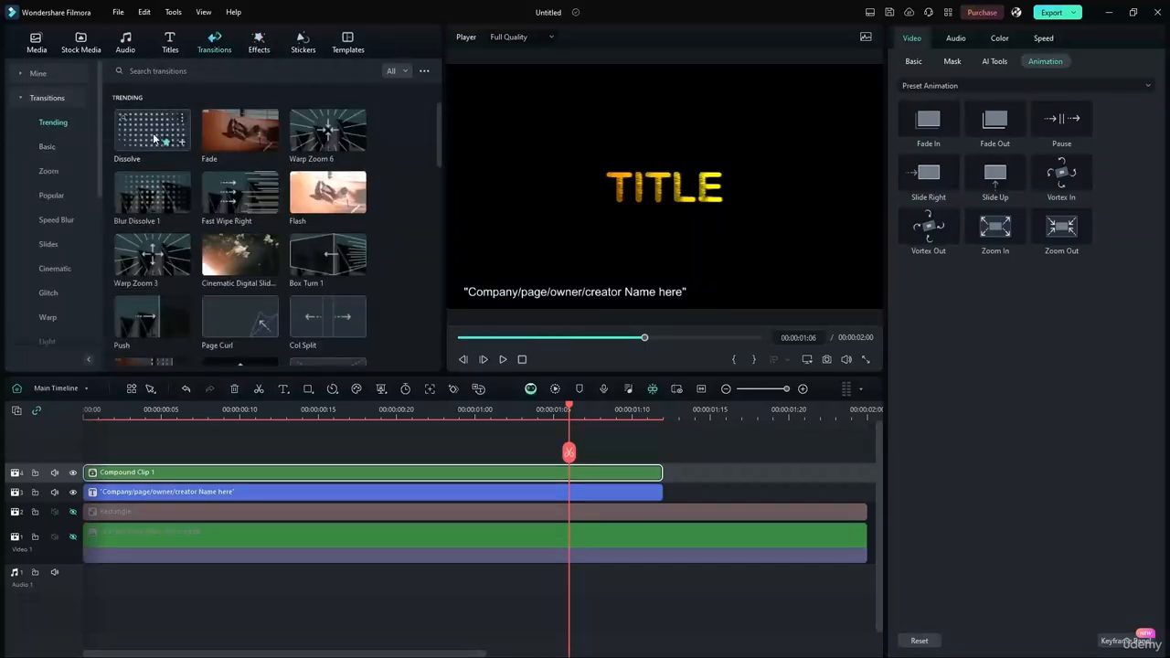
left_click_drag(245, 134, 98, 470)
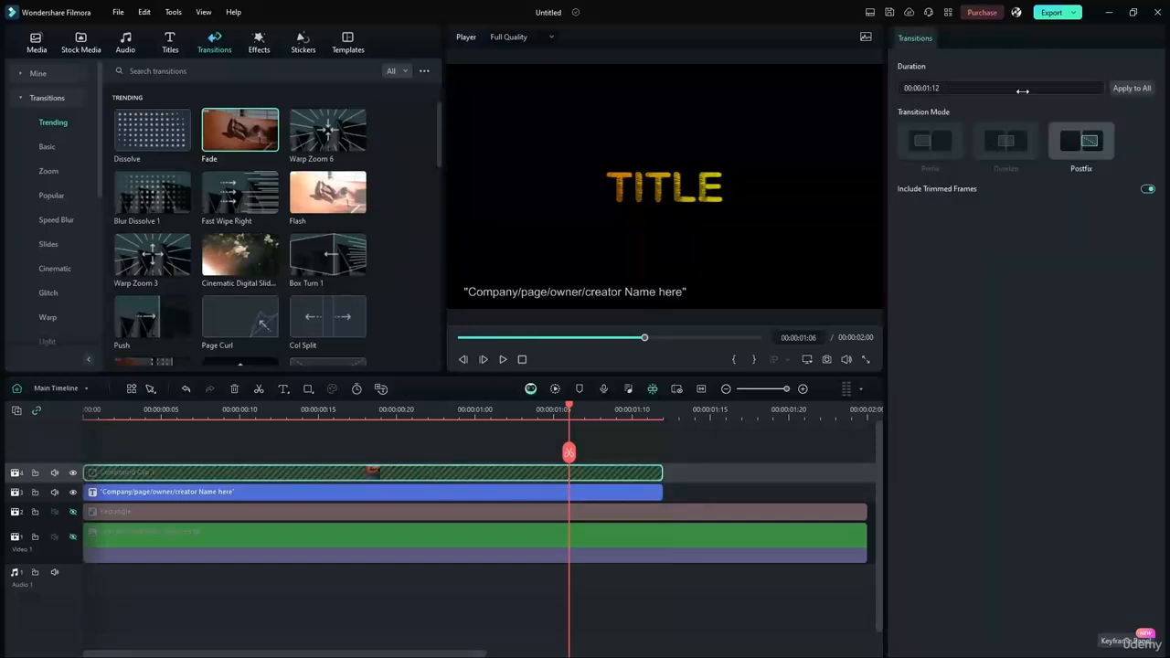
left_click(930, 88)
left_click(930, 88)
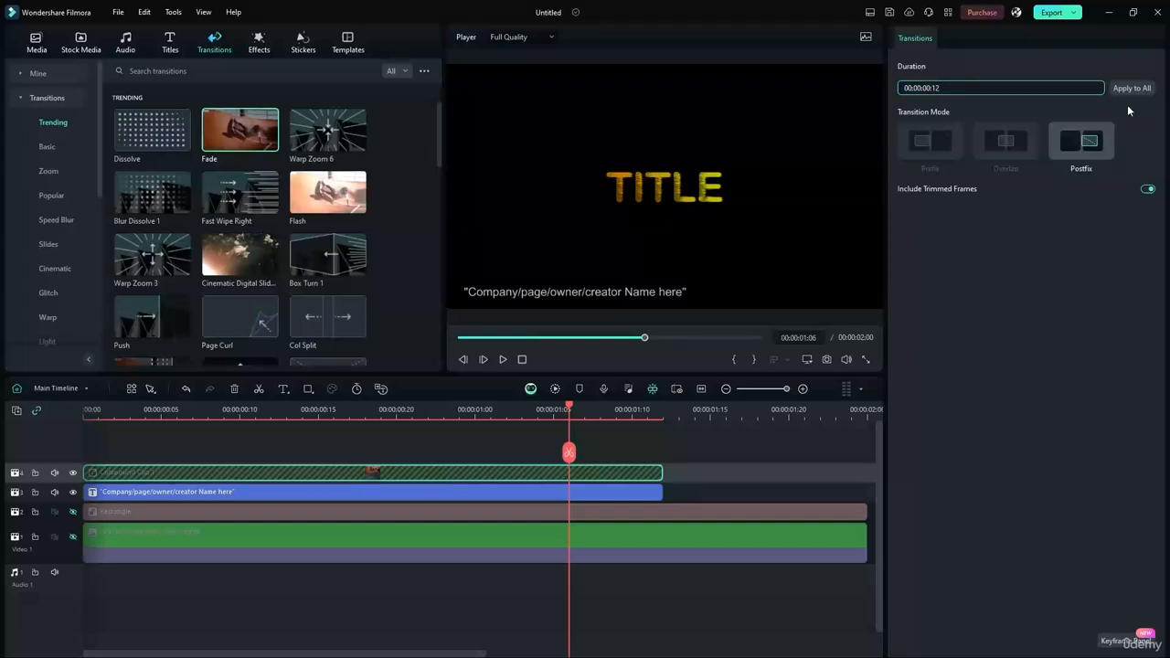
key("Return")
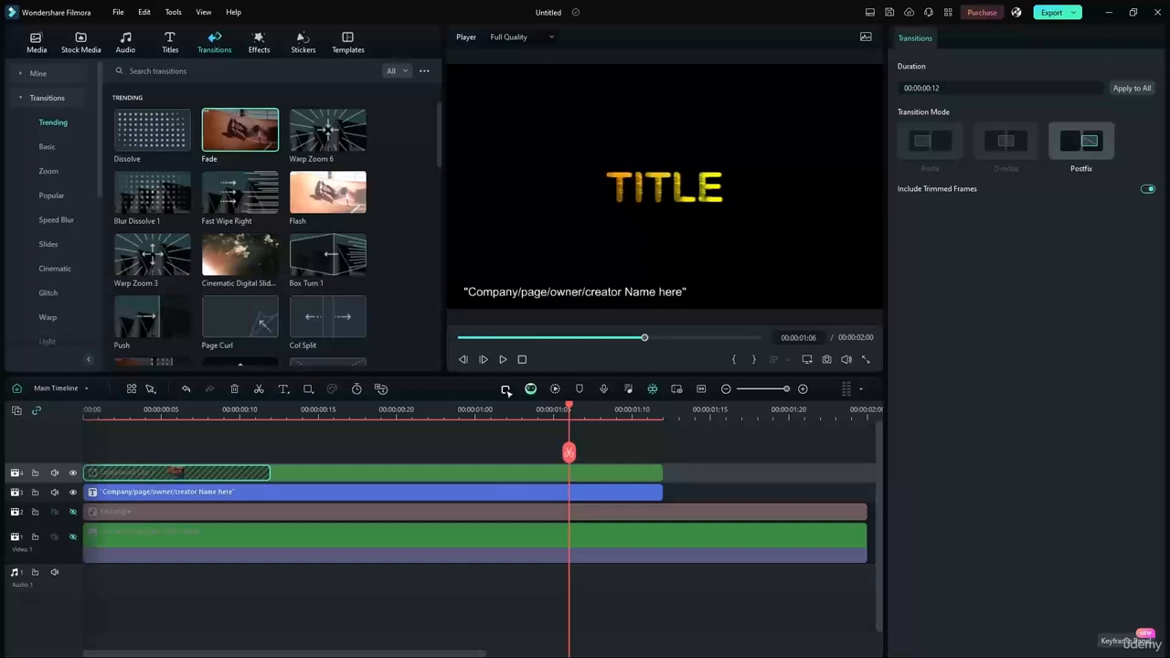
Play the main timeline from the start to review the compound clip's fade, and return the playhead to the beginning
left_click_drag(571, 412, 86, 409)
left_click(503, 360)
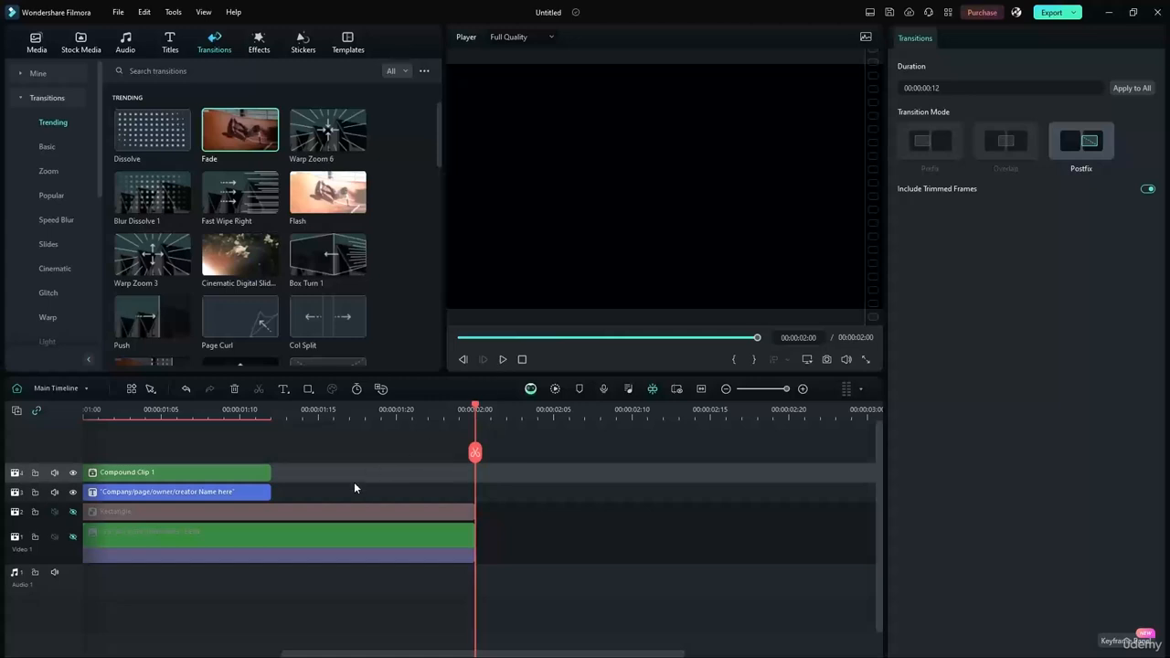
left_click(460, 409)
left_click(232, 473)
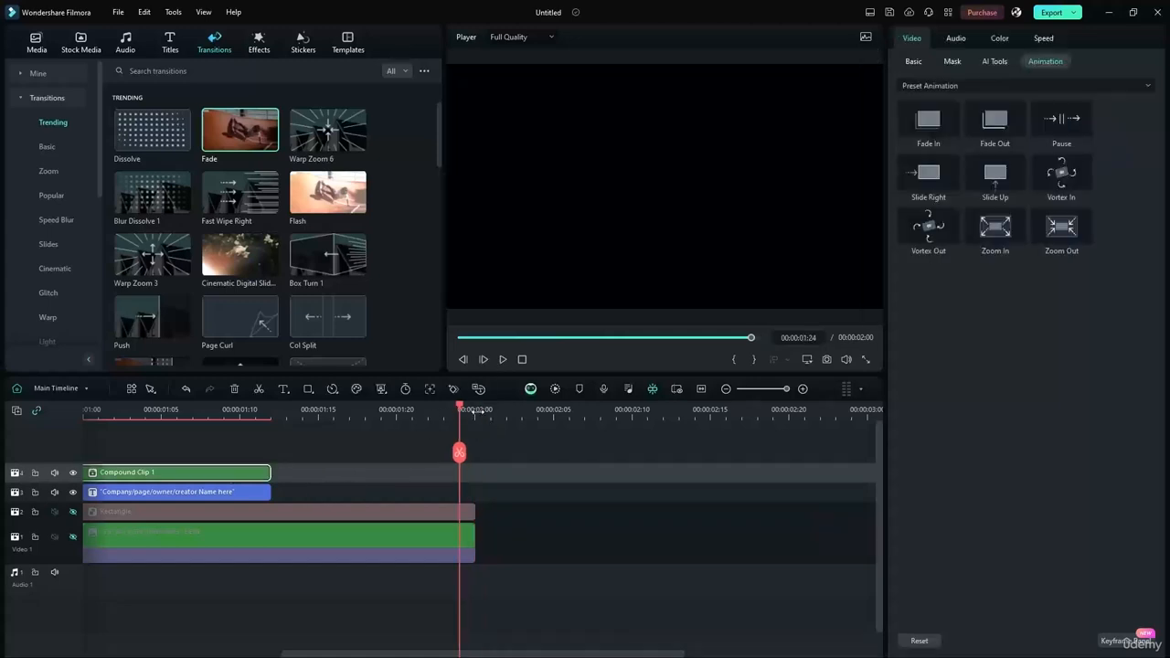
left_click_drag(461, 410, 12, 395)
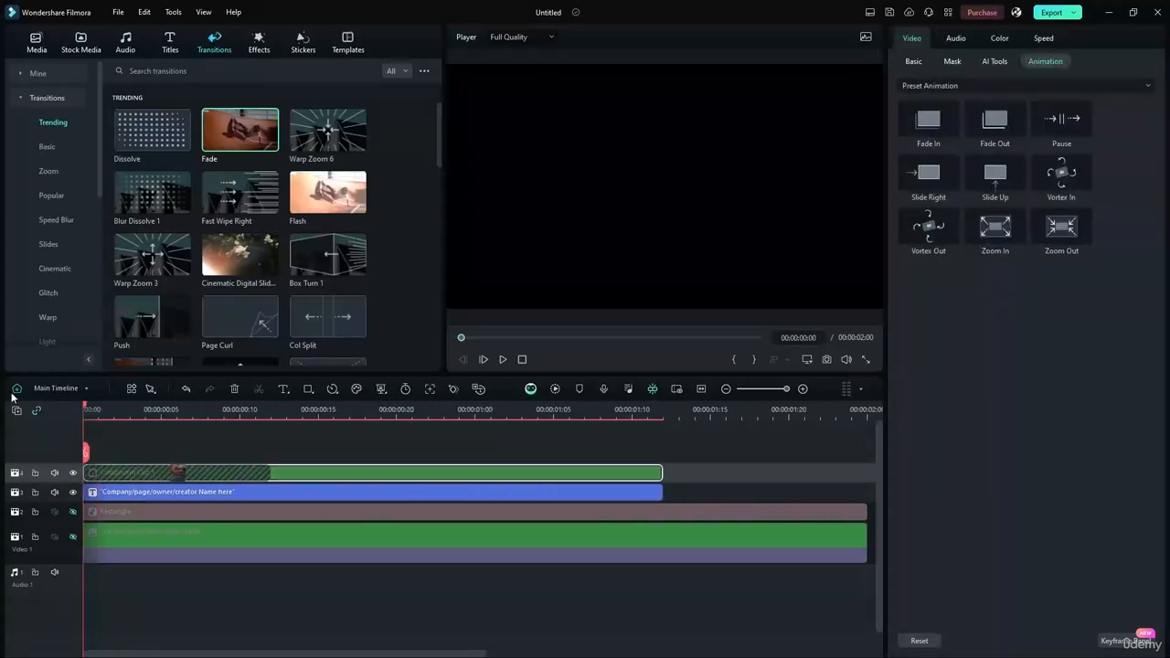
Open the compound clip, check its TITLE clip, and return to the main timeline
double_click(295, 470)
left_click(228, 538)
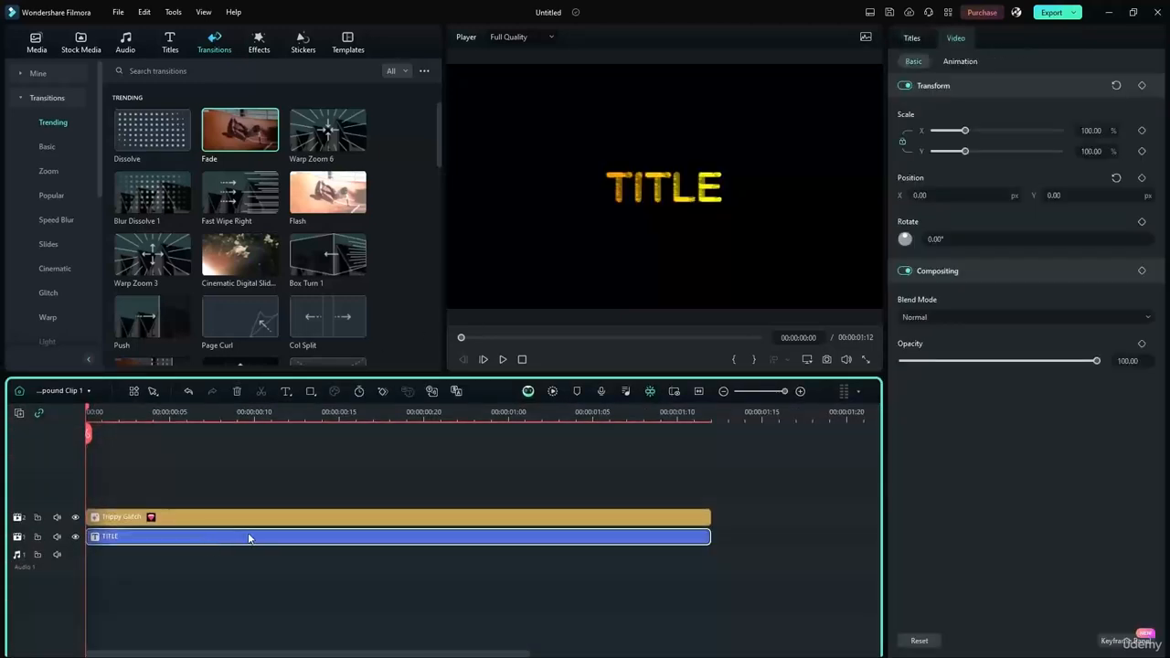
left_click(64, 392)
left_click(53, 410)
Select the compound clip on the main timeline and play its fade-in once more
left_click(347, 469)
left_click(342, 473)
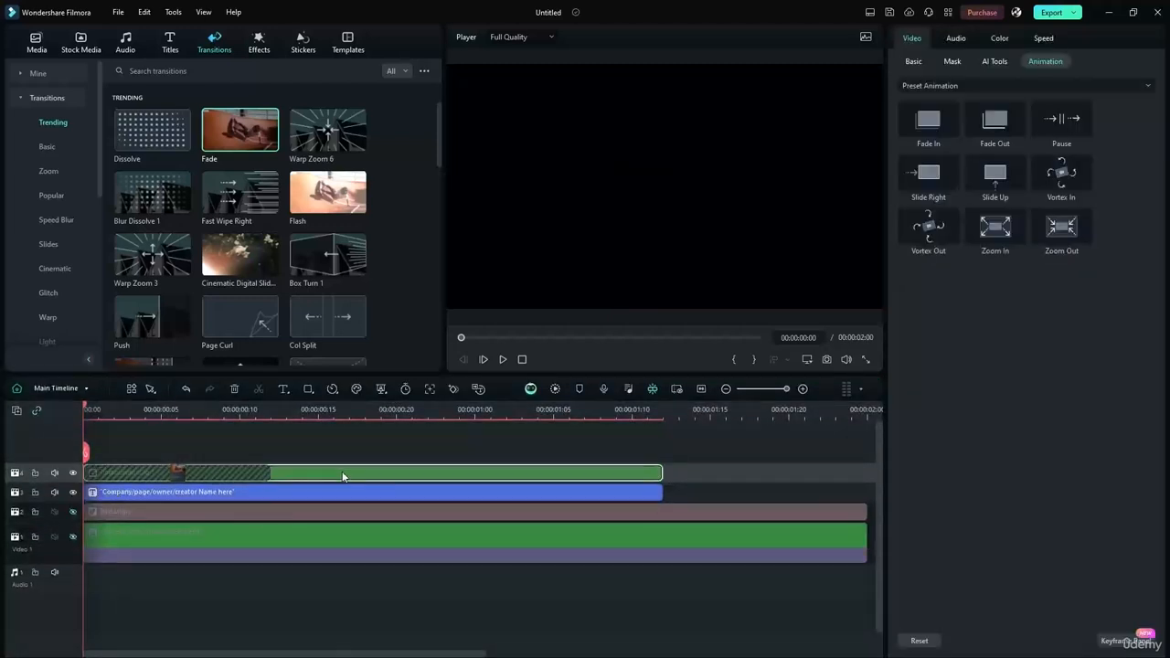
left_click(364, 469)
left_click(363, 470)
left_click(502, 359)
left_click(502, 359)
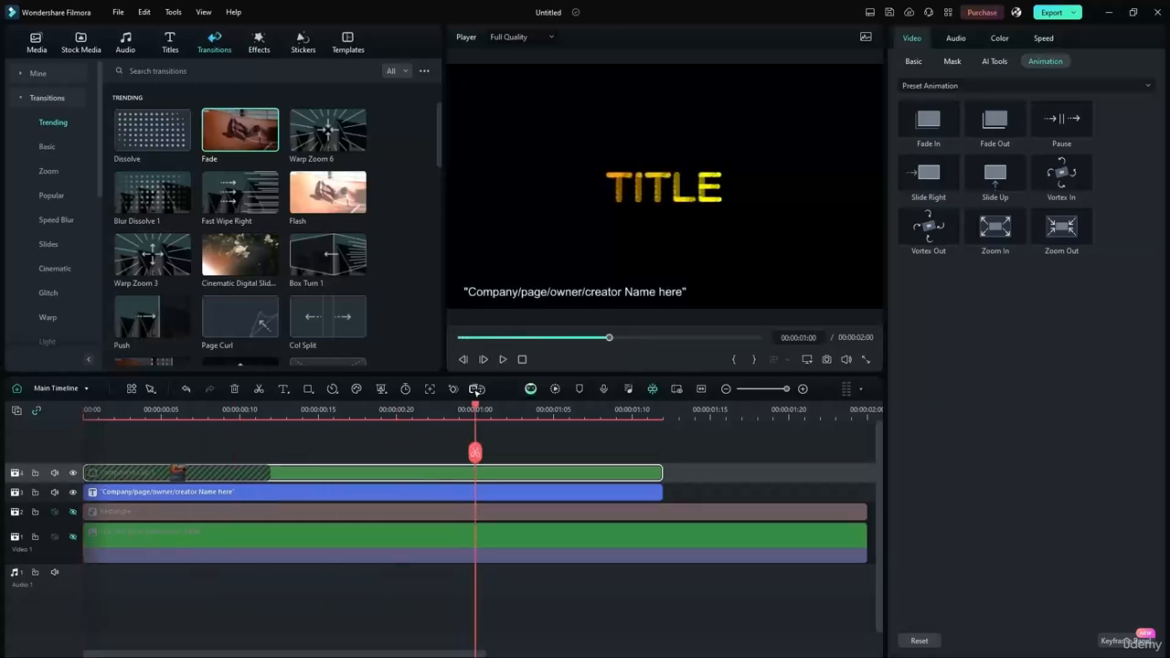
Select the compound clip's Fade transition and scrub through the opening frames to examine it
left_click(221, 494)
left_click(183, 471)
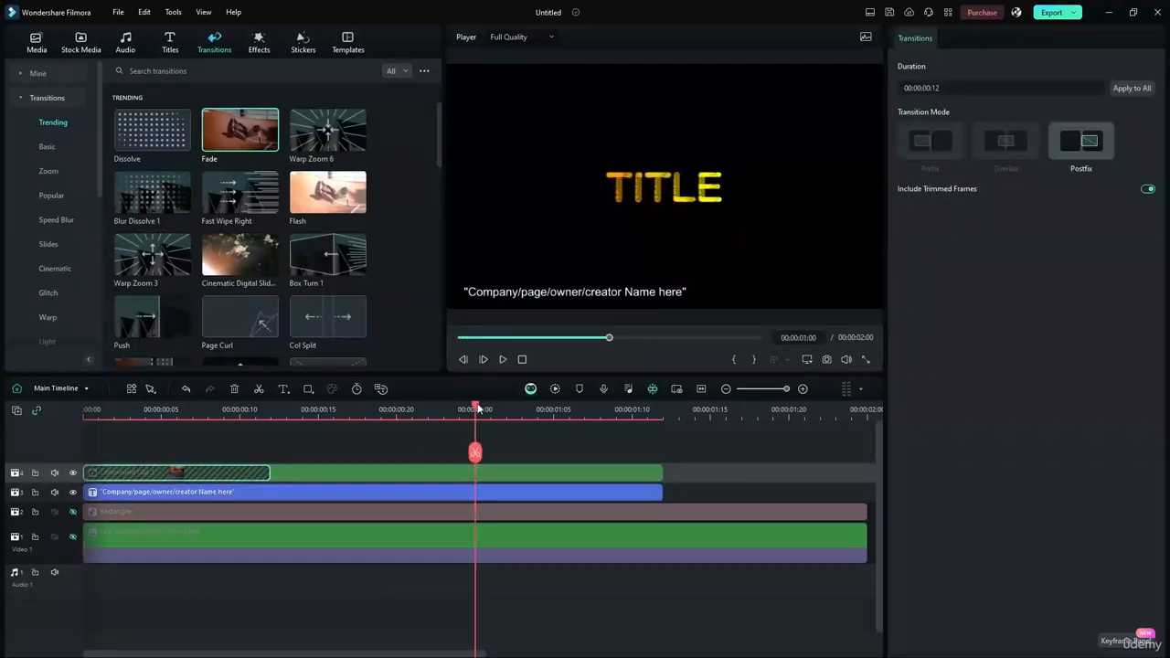
left_click_drag(477, 409, 129, 411)
left_click_drag(166, 410, 225, 417)
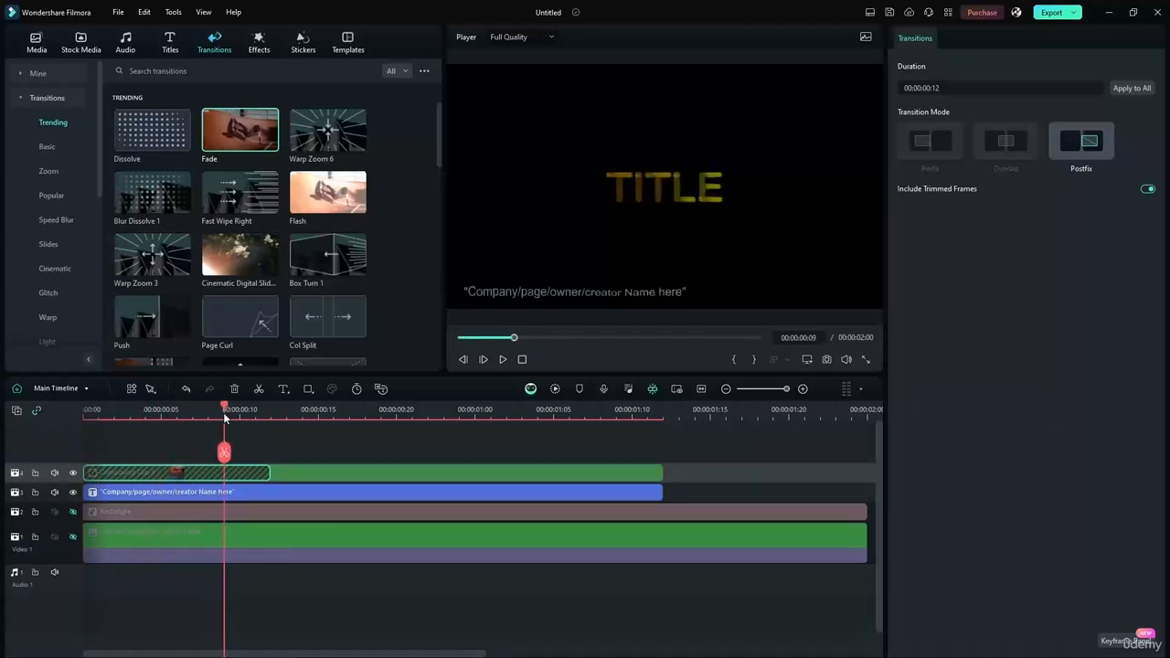
Remove the Fade transition from the start of the compound clip
left_click(493, 296)
left_click(209, 491)
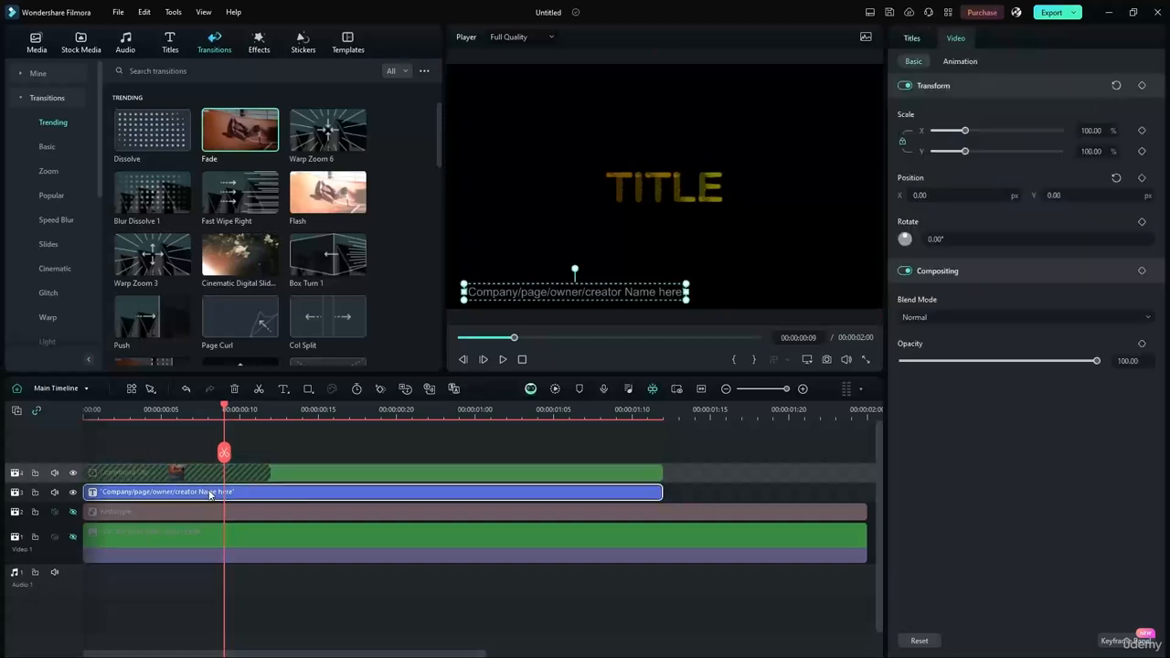
left_click(210, 472)
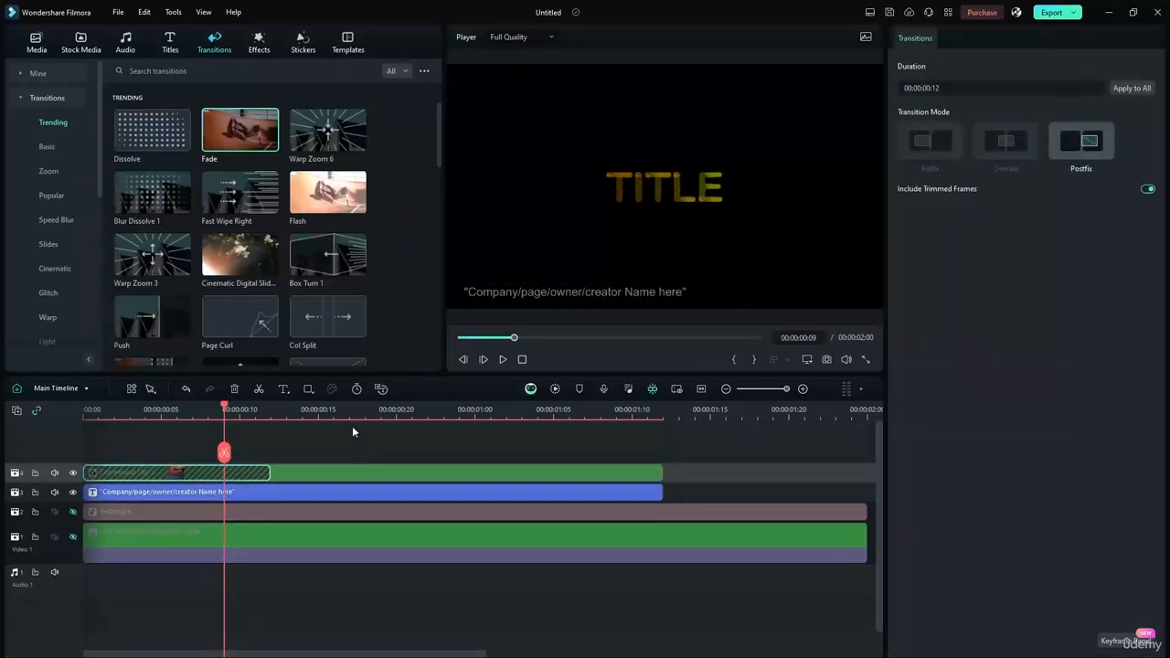
left_click(352, 426)
Open the compound clip and apply the Fade transition to the start of its TITLE clip
double_click(249, 473)
left_click(182, 520)
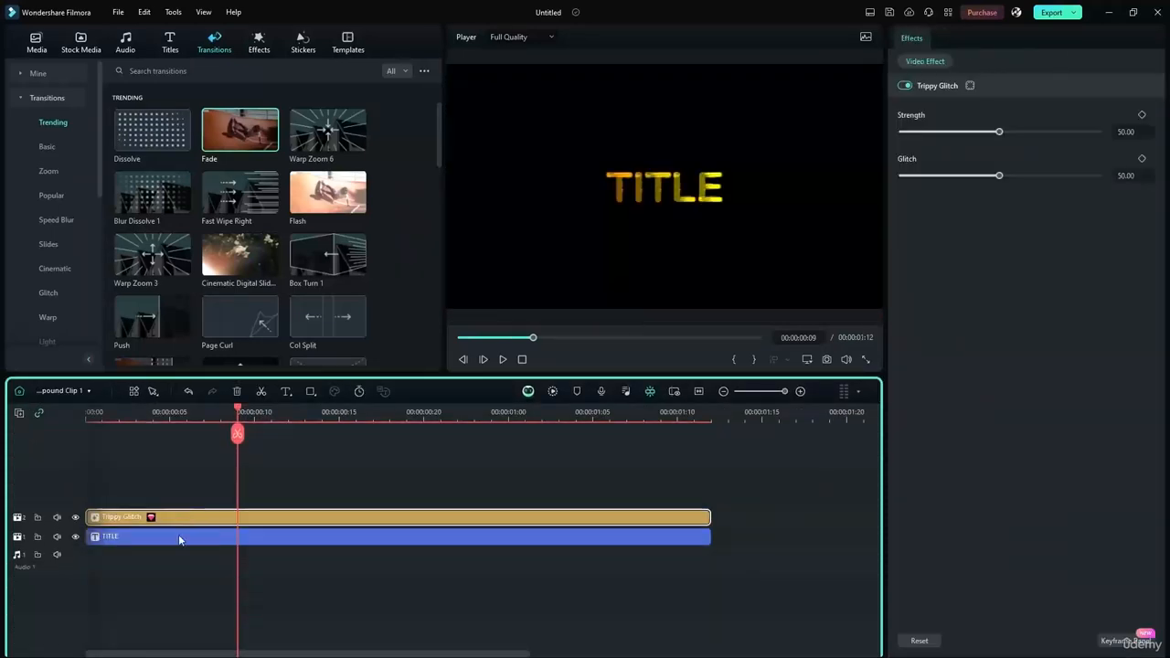
left_click(179, 537)
left_click(195, 521)
left_click(224, 475)
mouse_move(147, 144)
left_mouse_down()
mouse_move(138, 515)
mouse_move(167, 458)
mouse_move(154, 130)
mouse_move(110, 538)
left_mouse_up()
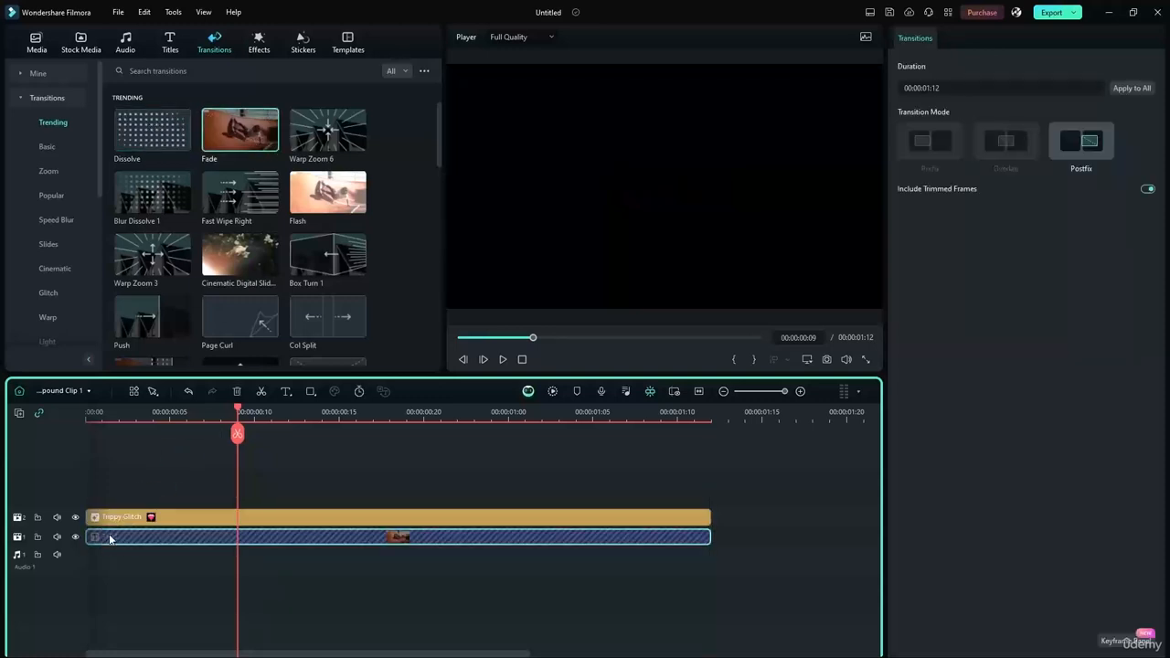
Play the compound clip's own timeline from the start to review the fade on the TITLE clip
left_click(935, 88)
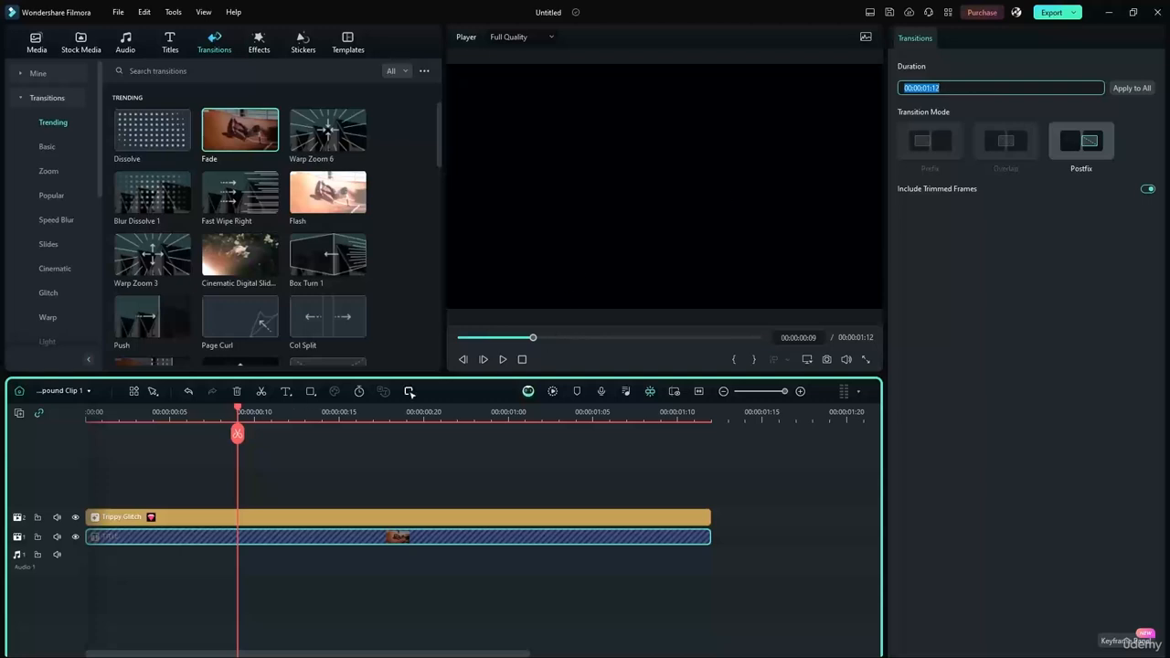
left_click_drag(244, 405, 87, 406)
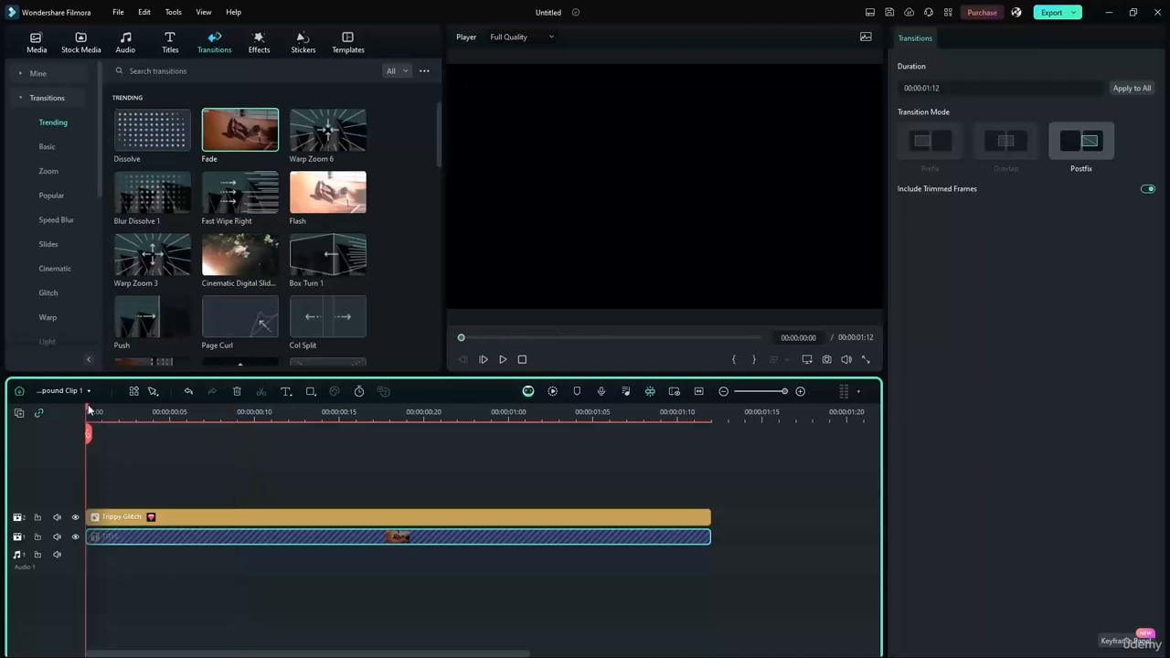
left_click(504, 360)
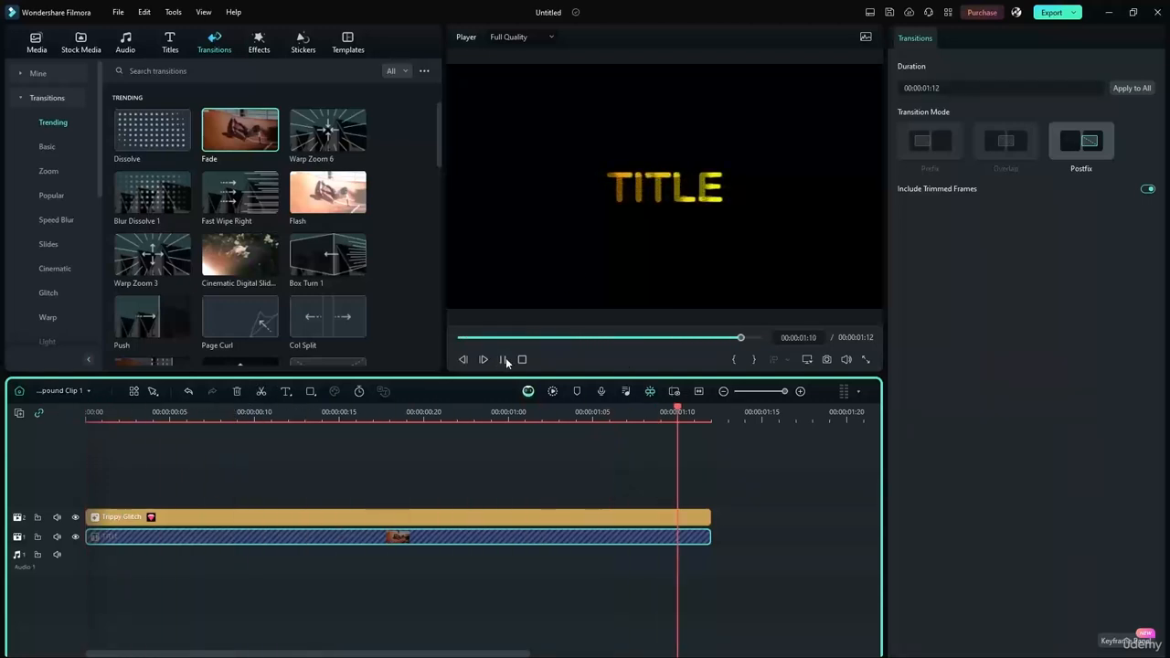
left_click(505, 360)
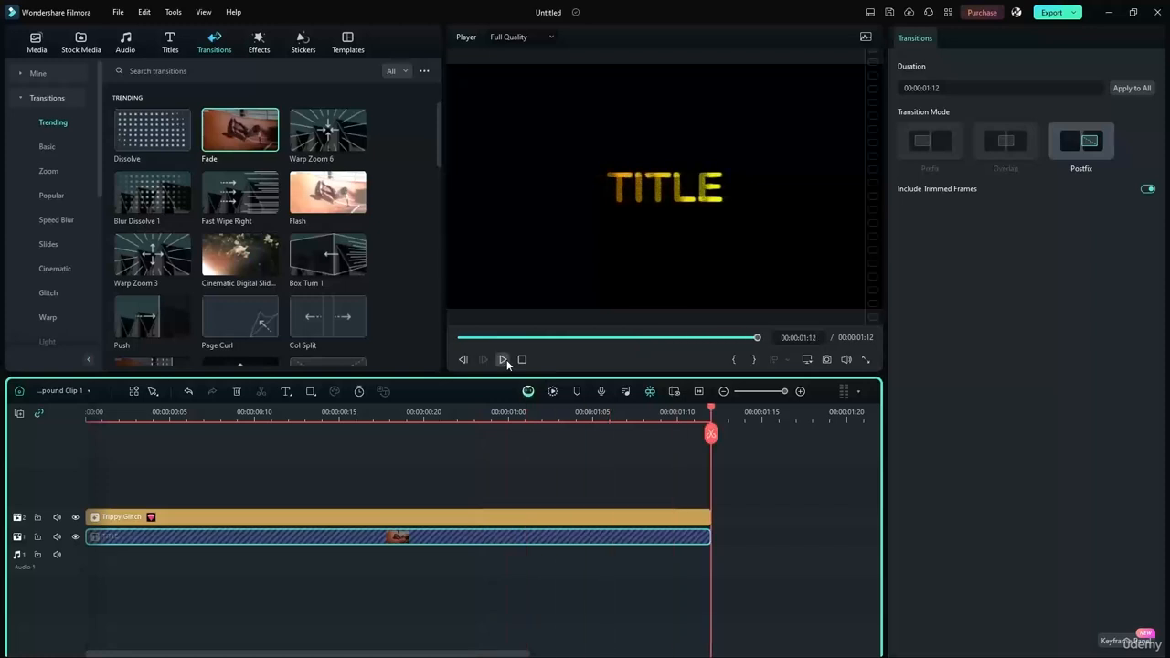
left_click(506, 360)
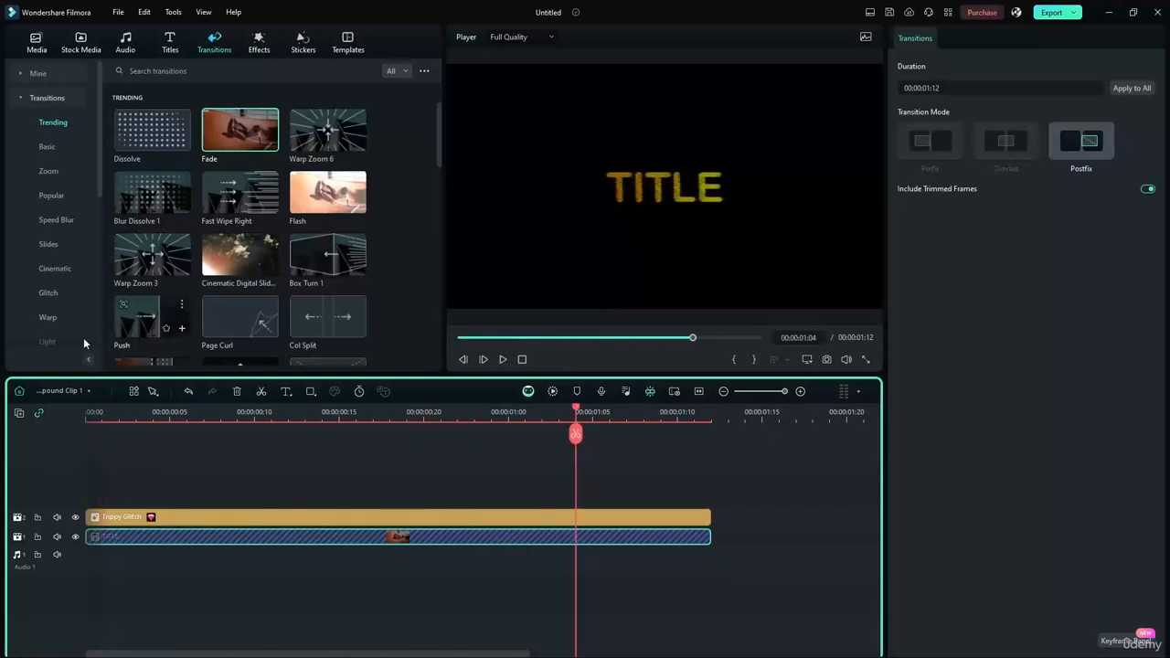
Return to the main timeline and play it from the start to review the fading title with the company name
left_click(64, 390)
left_click(64, 408)
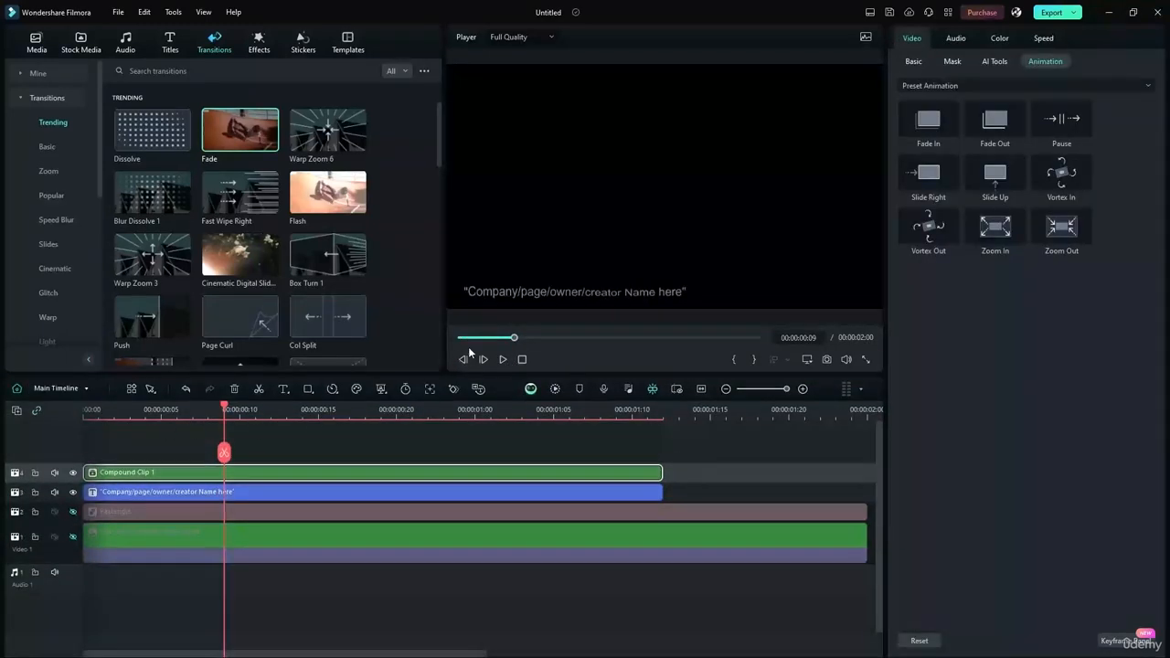
left_click_drag(220, 410, 64, 399)
left_click(497, 360)
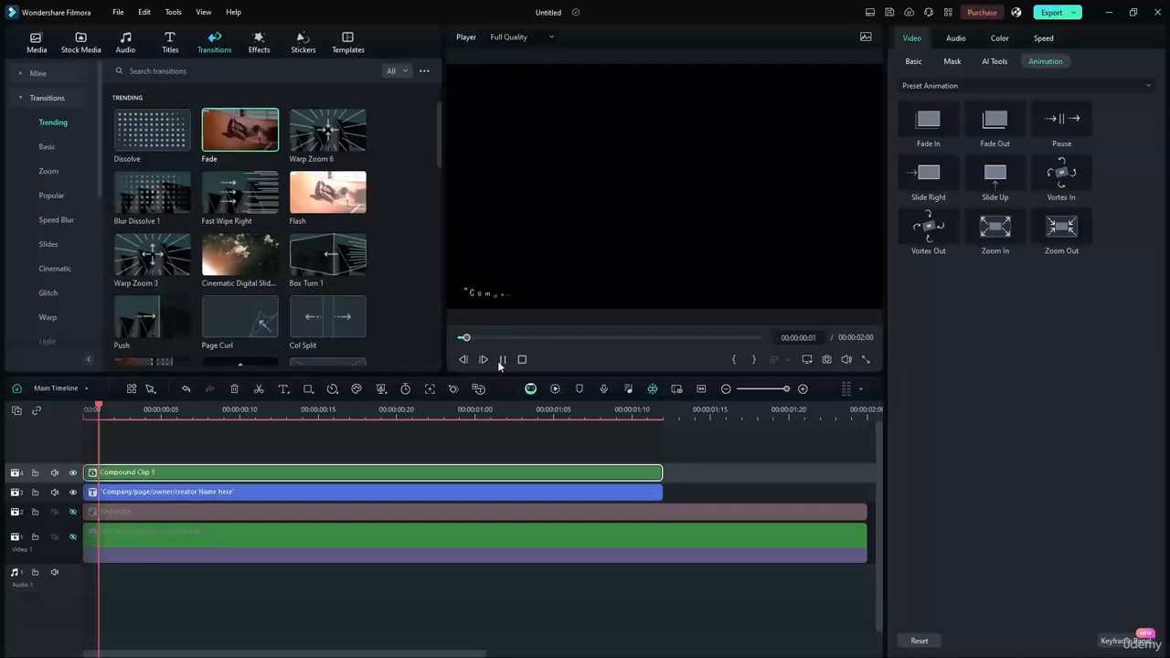
left_click(501, 360)
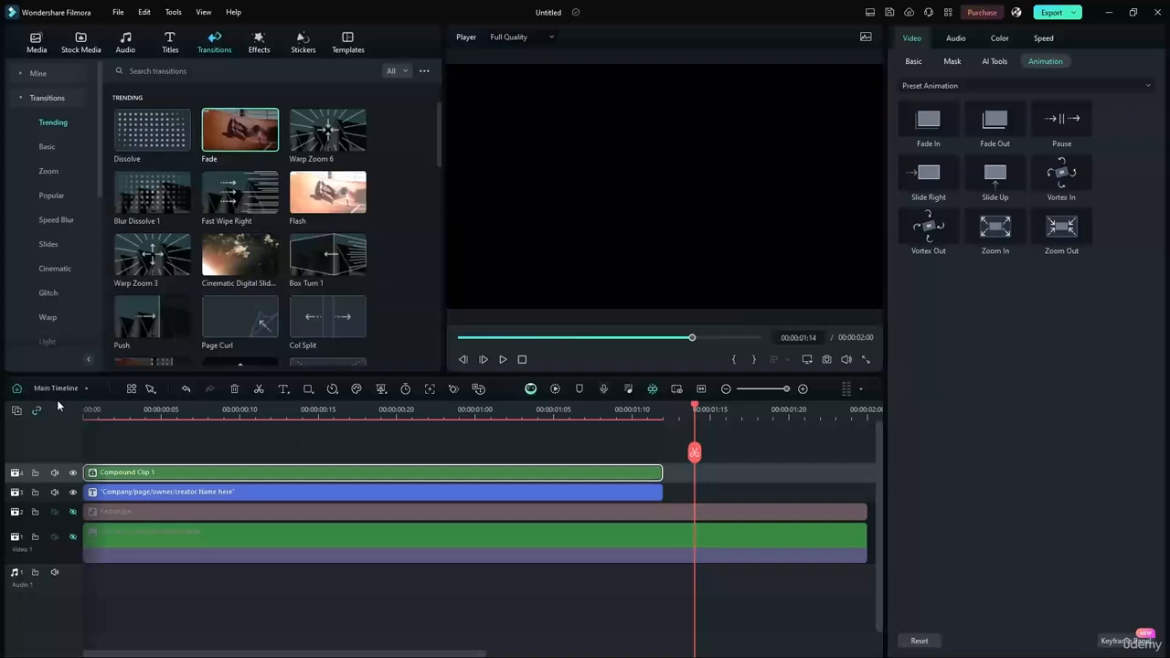
Open the compound clip and set its Fade transition's duration to 00:00:00:12
double_click(120, 473)
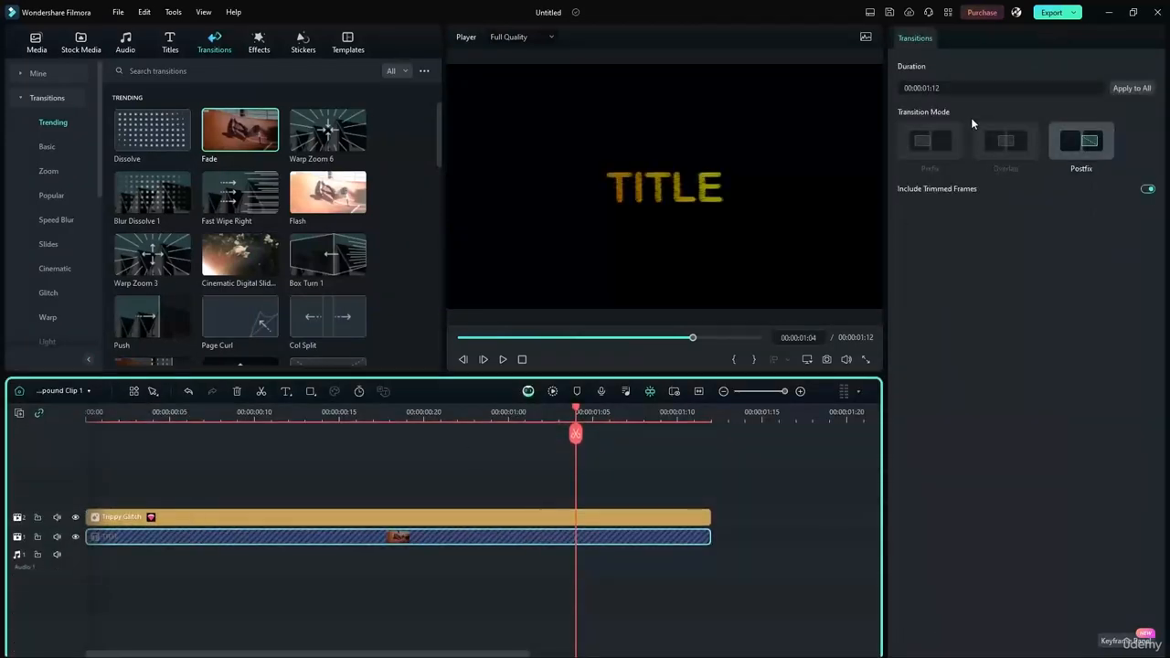
left_click(928, 88)
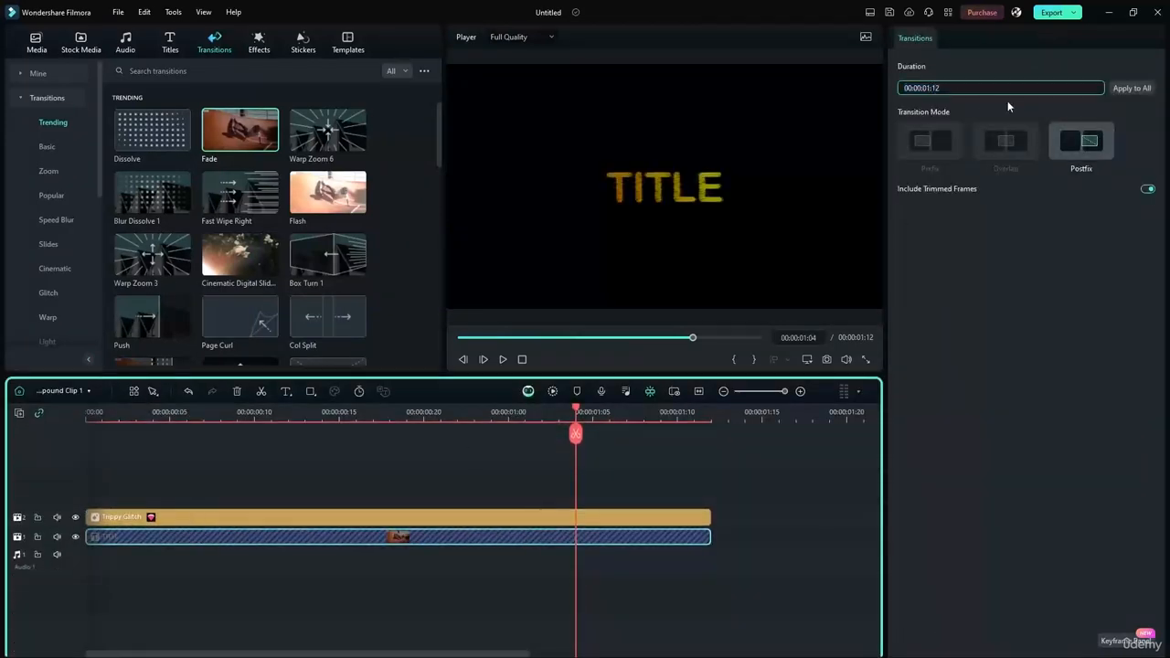
left_click(1115, 93)
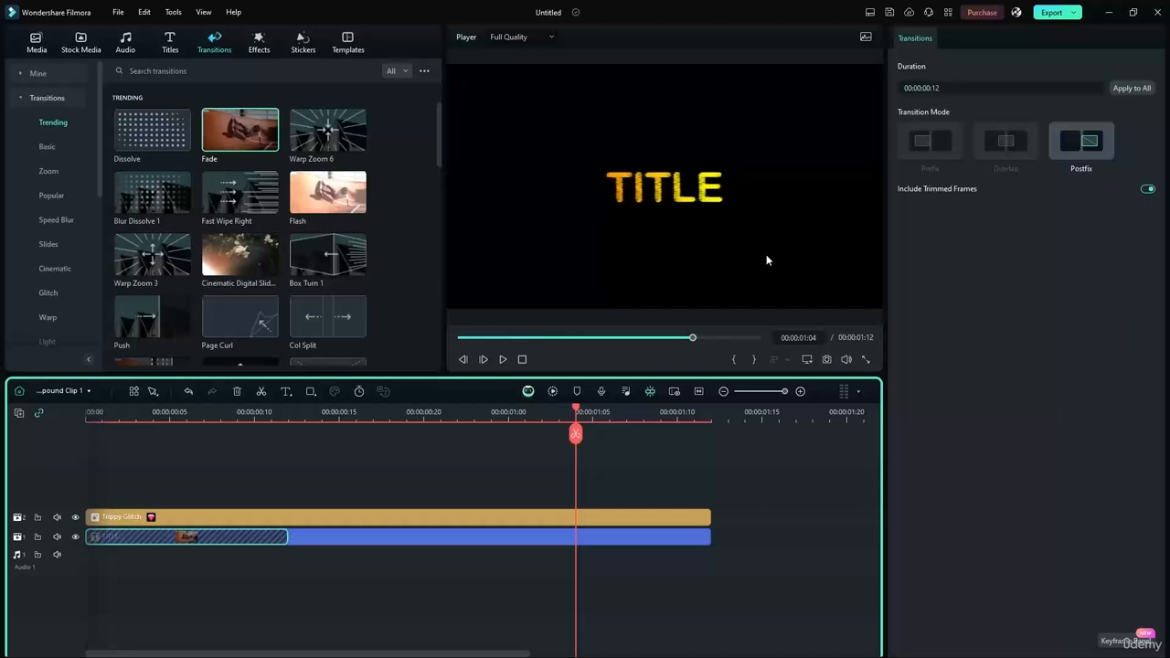
Return to the main timeline and play it from the start to review the shortened title fade
left_click(62, 390)
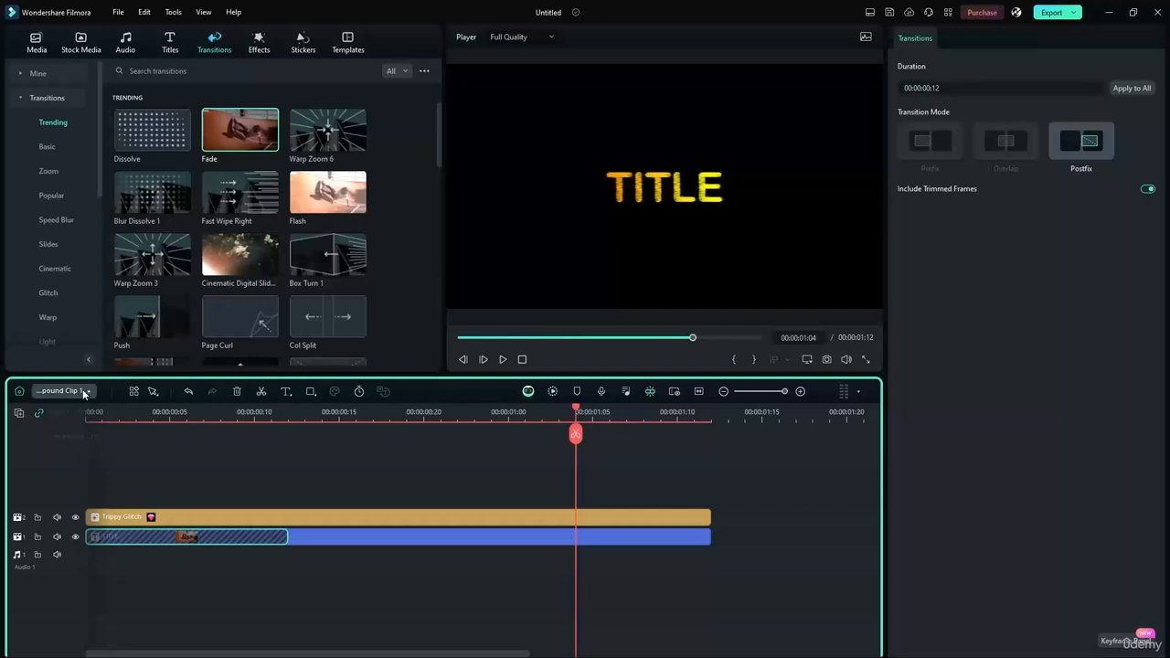
left_click(82, 412)
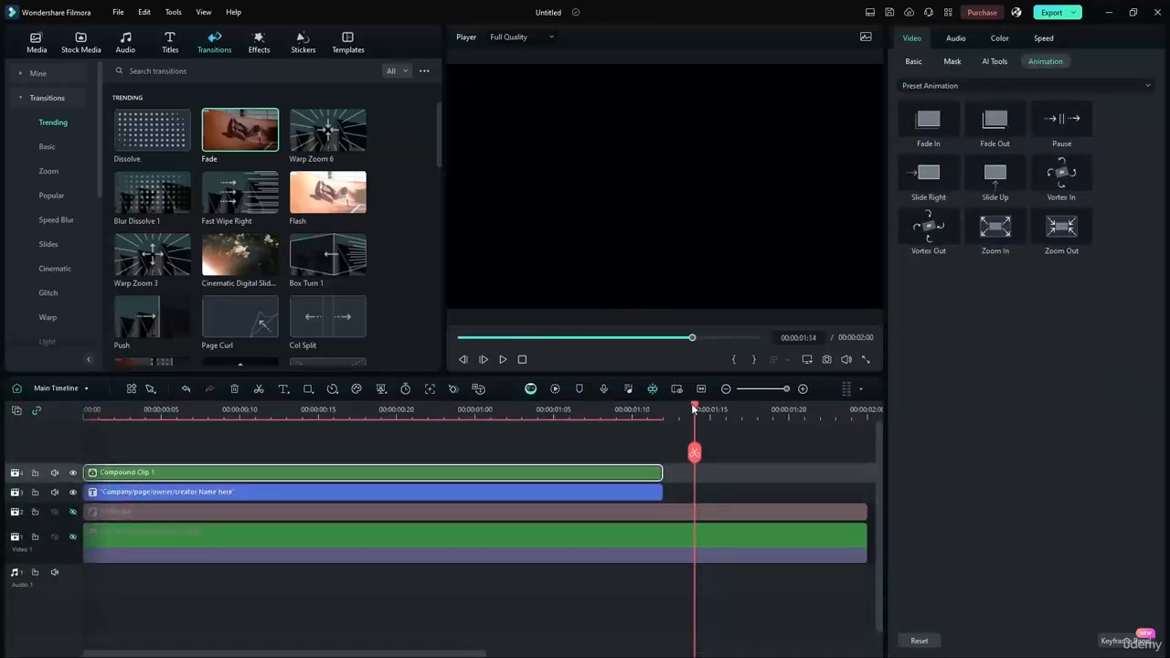
left_click_drag(691, 403, 85, 430)
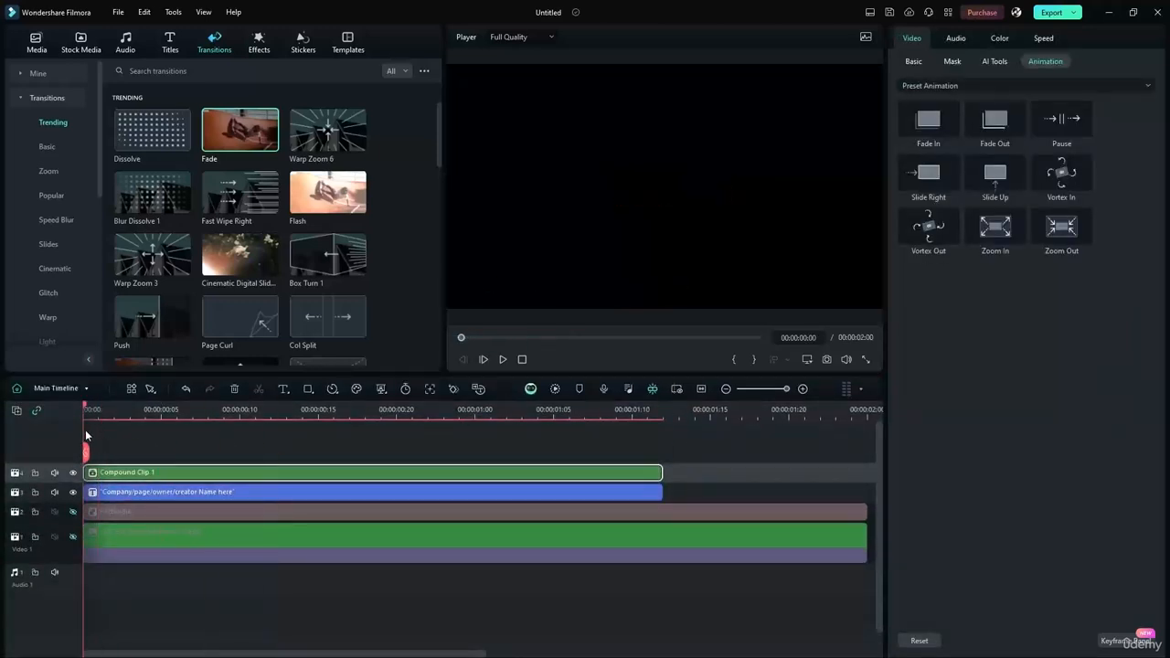
left_click(502, 360)
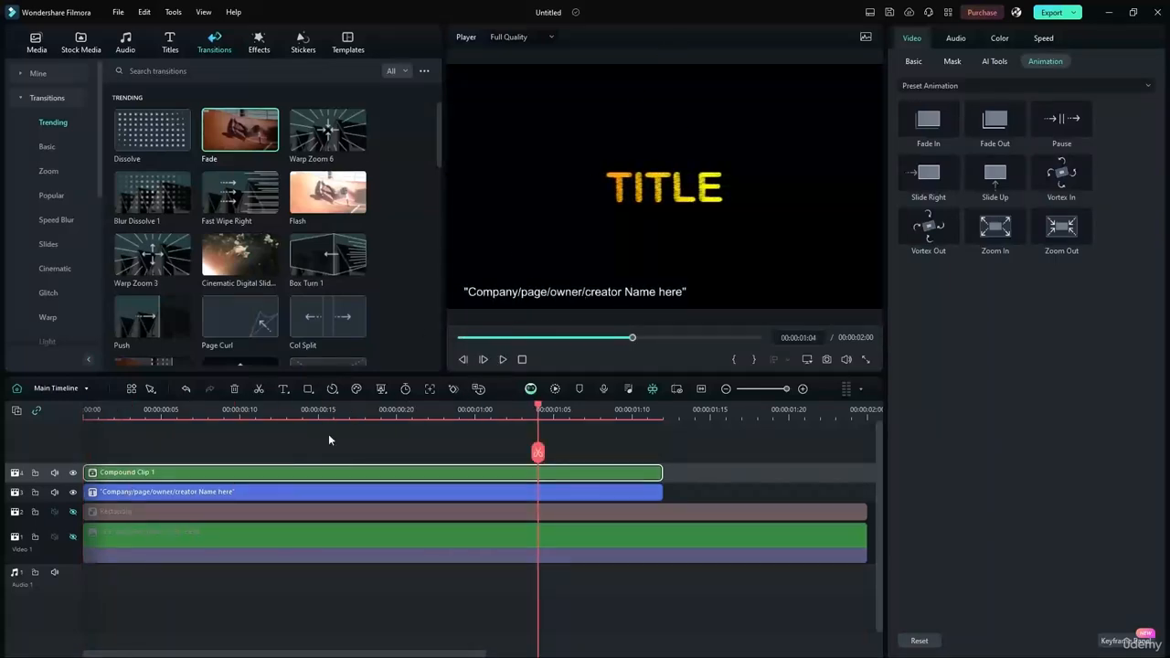
Move the company-name title to the track above the compound clip and play the timeline from the start
mouse_move(318, 490)
left_mouse_down()
mouse_move(331, 452)
mouse_move(287, 511)
mouse_move(329, 521)
mouse_move(286, 523)
mouse_move(295, 492)
left_mouse_up()
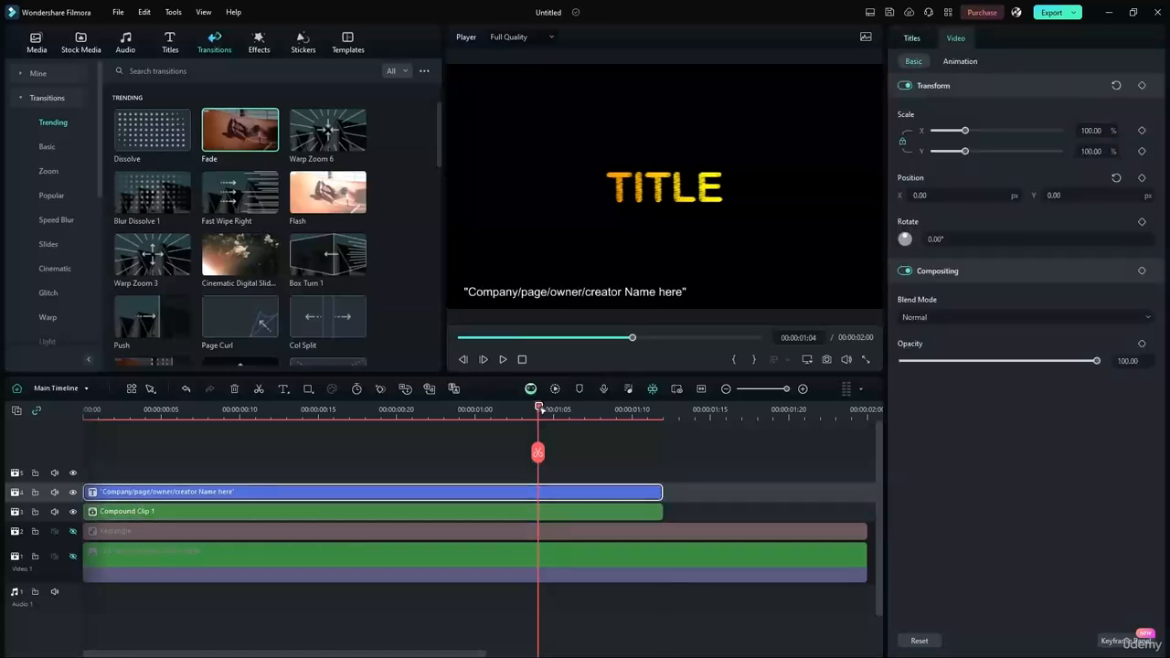
left_click_drag(443, 377, 29, 407)
left_click(501, 360)
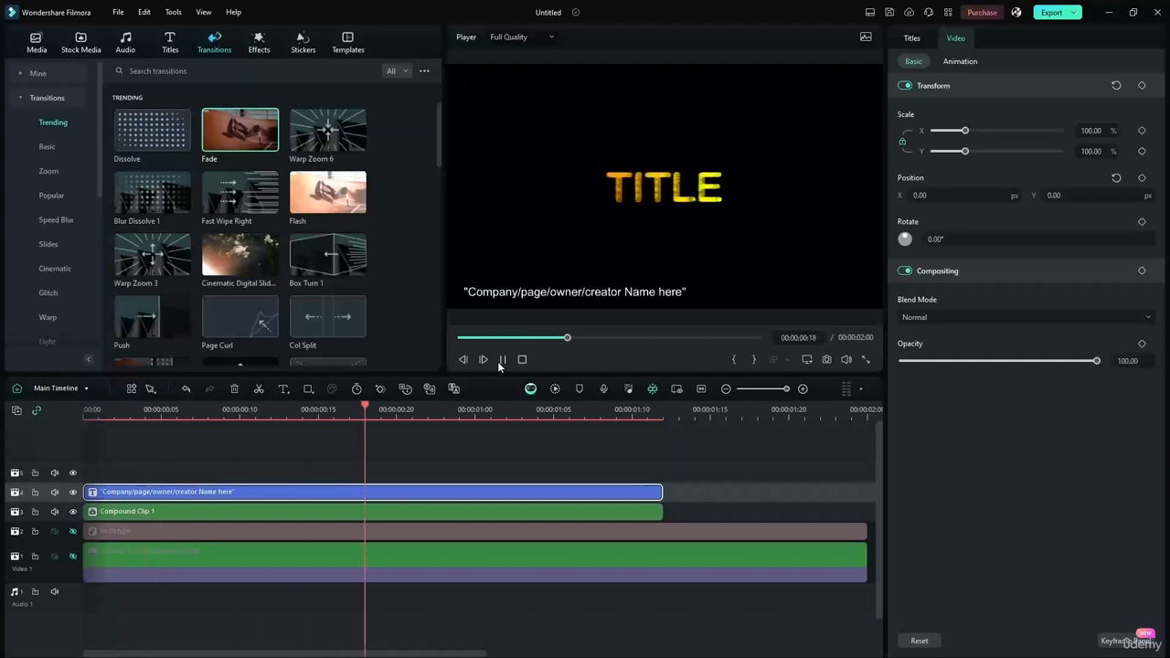
left_click(502, 360)
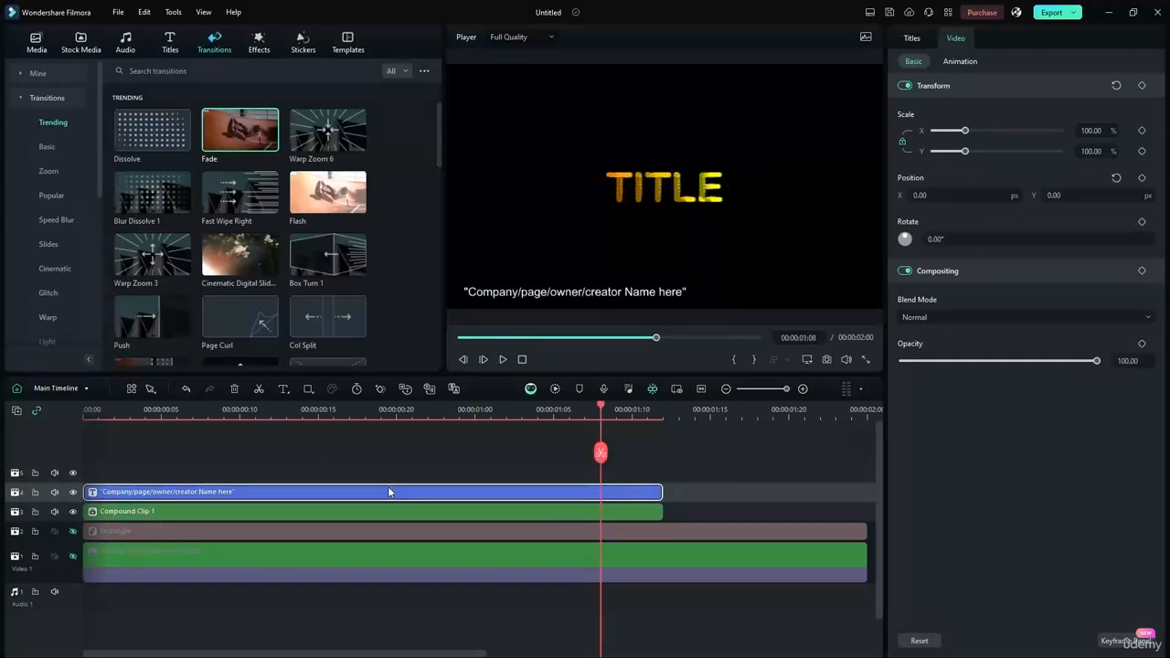
Apply the Fade transition to the start of the company-name title and set its duration to 00:00:00:12
left_click(422, 444)
left_click_drag(240, 129, 146, 475)
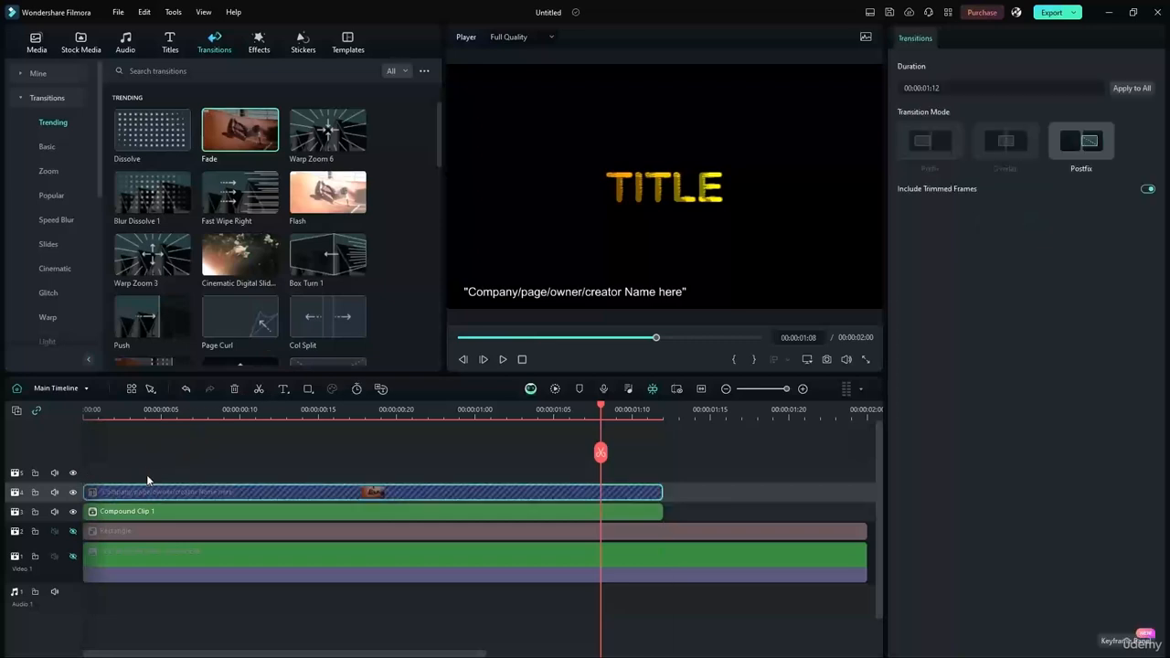
left_click(931, 87)
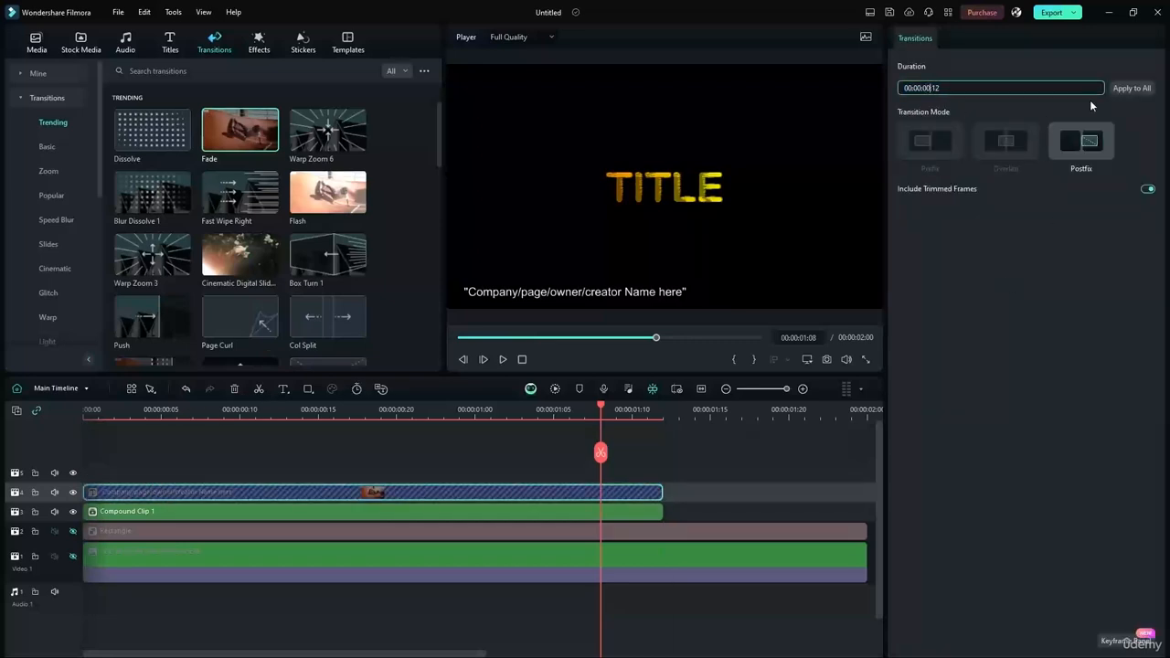
left_click(1125, 89)
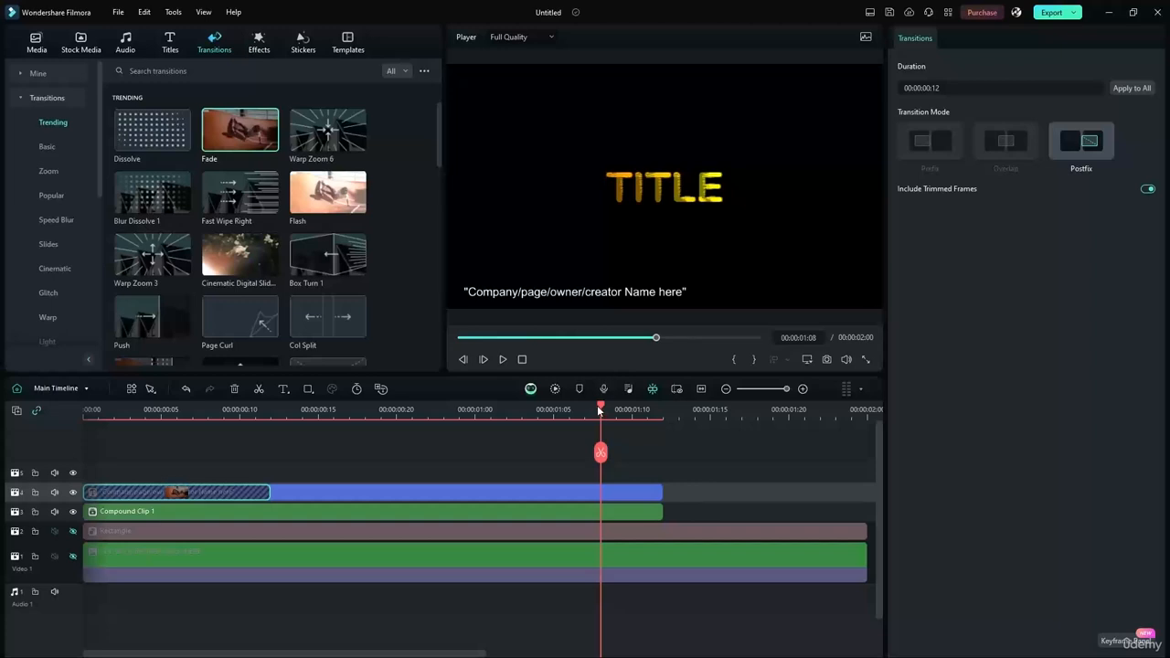
Play the main timeline from the start to review the fades on the title and company name
left_click_drag(597, 405, 56, 414)
left_click(501, 359)
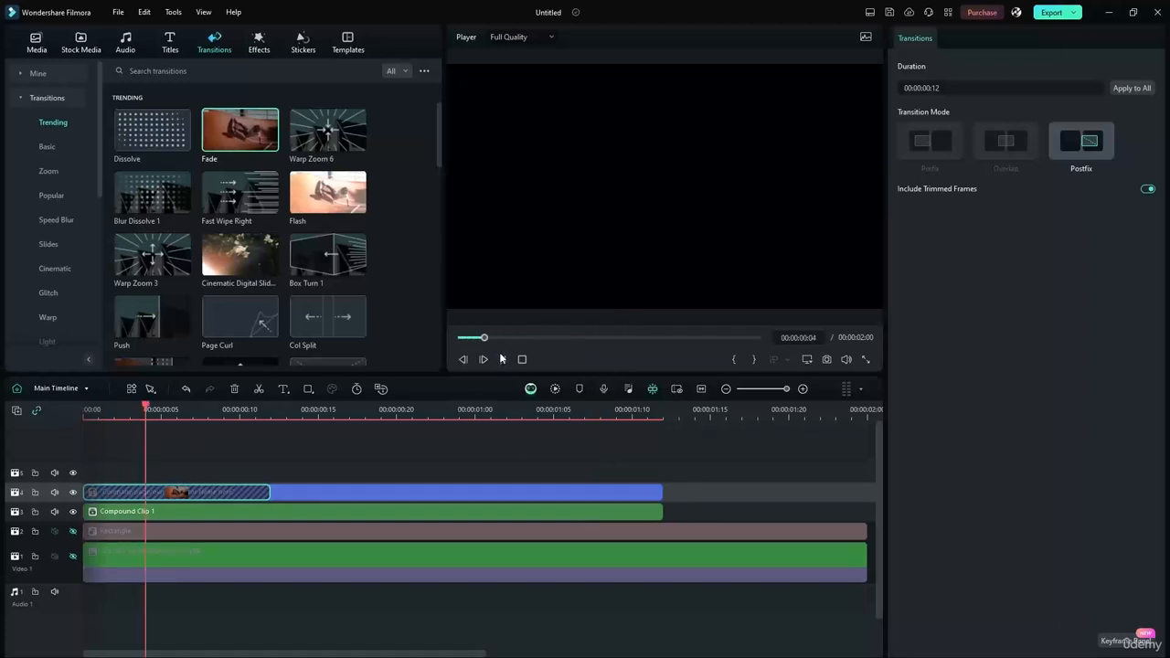
left_click(501, 360)
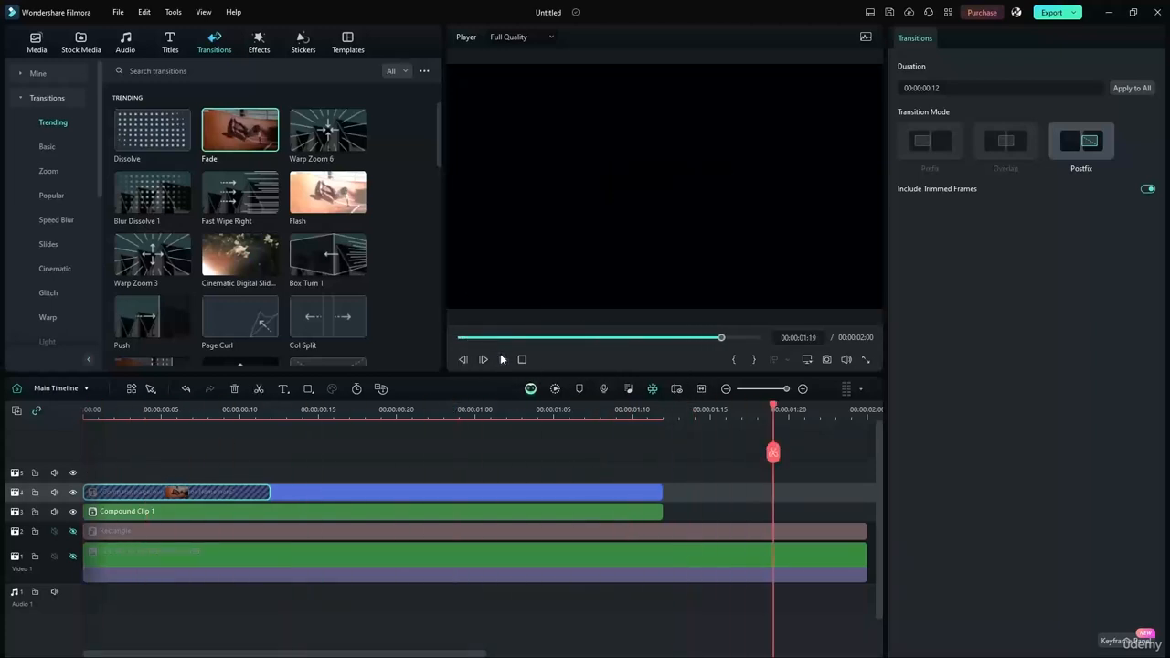
Unhide the background track and insert the Cherry Blossom stock video at its start
left_click_drag(777, 411, 302, 402)
left_click(283, 551)
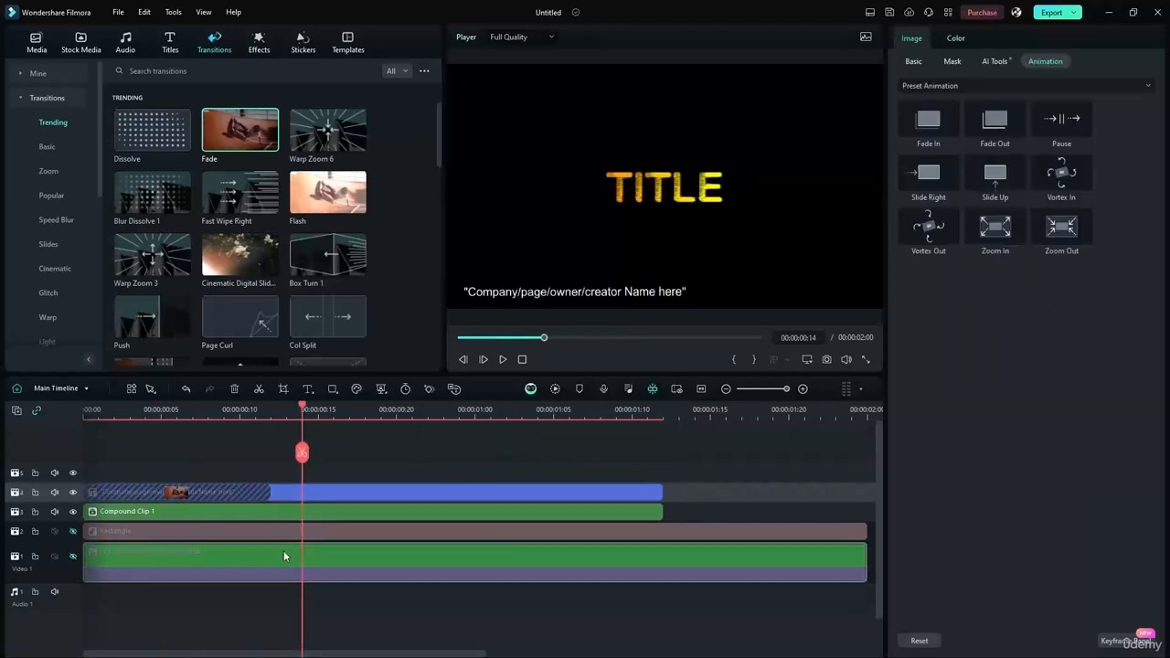
left_click(71, 556)
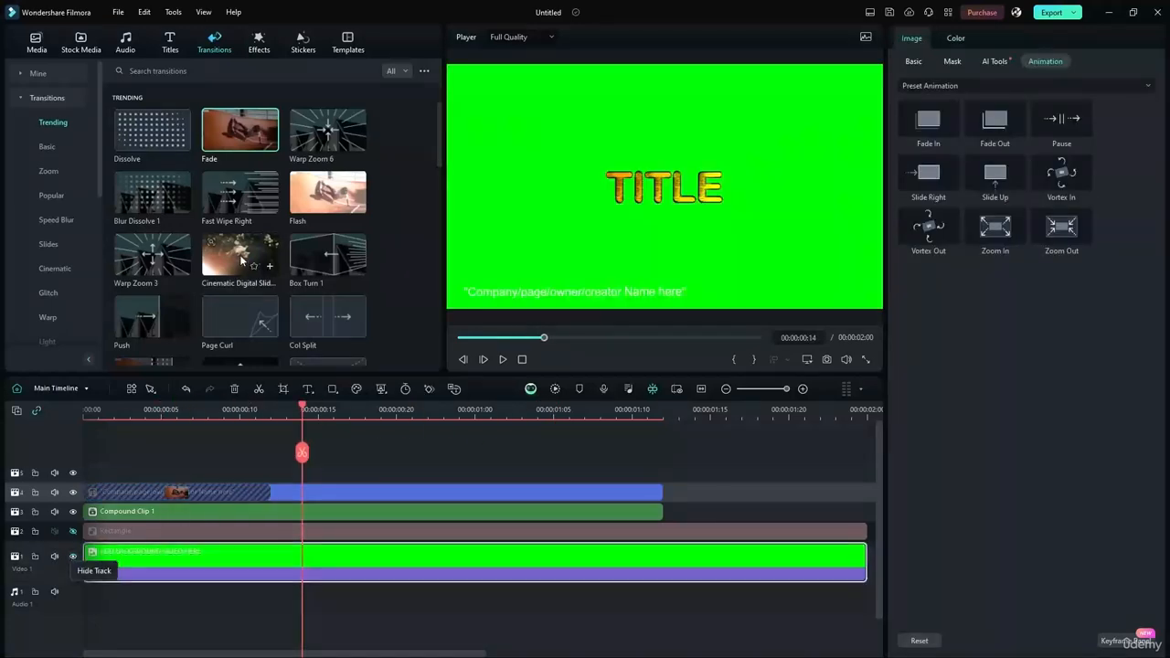
left_click(80, 41)
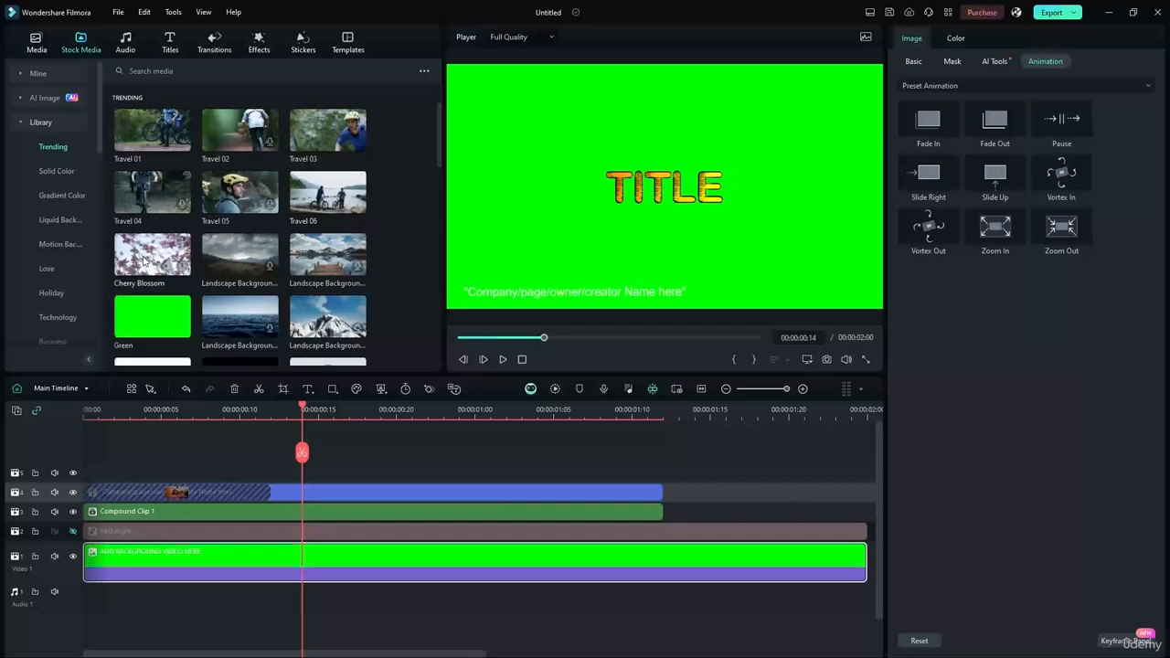
left_click_drag(154, 261, 93, 558)
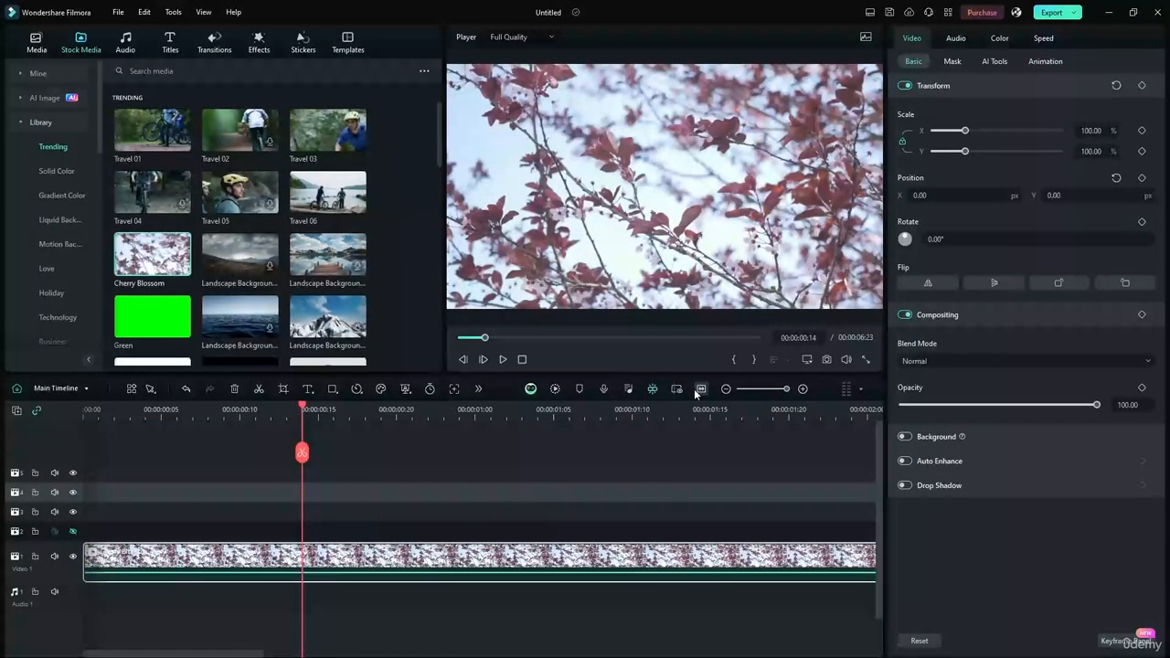
Move the Cherry Blossom clip behind the green placeholder and close the gap between the two clips
left_click(696, 388)
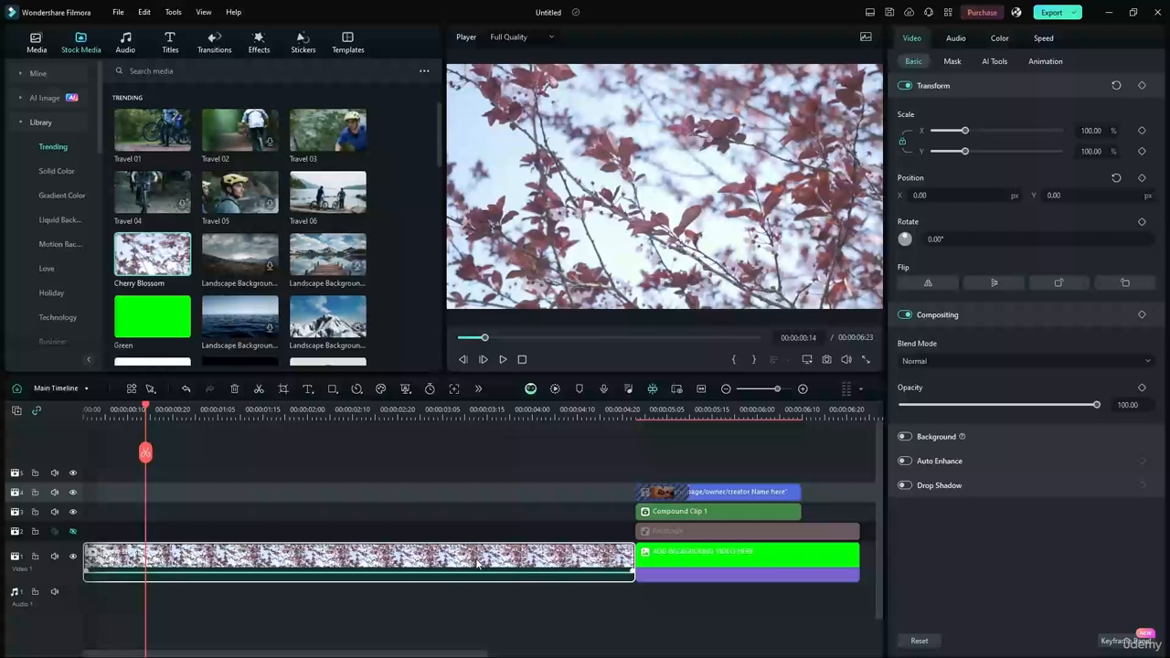
left_click_drag(477, 564, 705, 562)
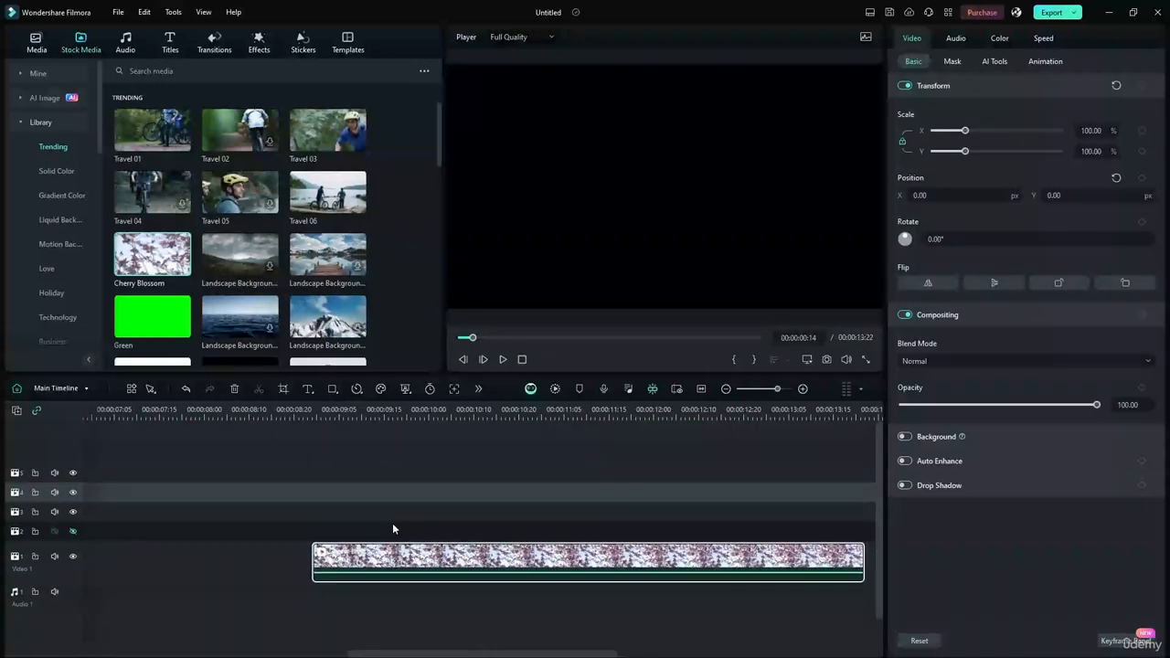
left_click(182, 558)
key("Delete")
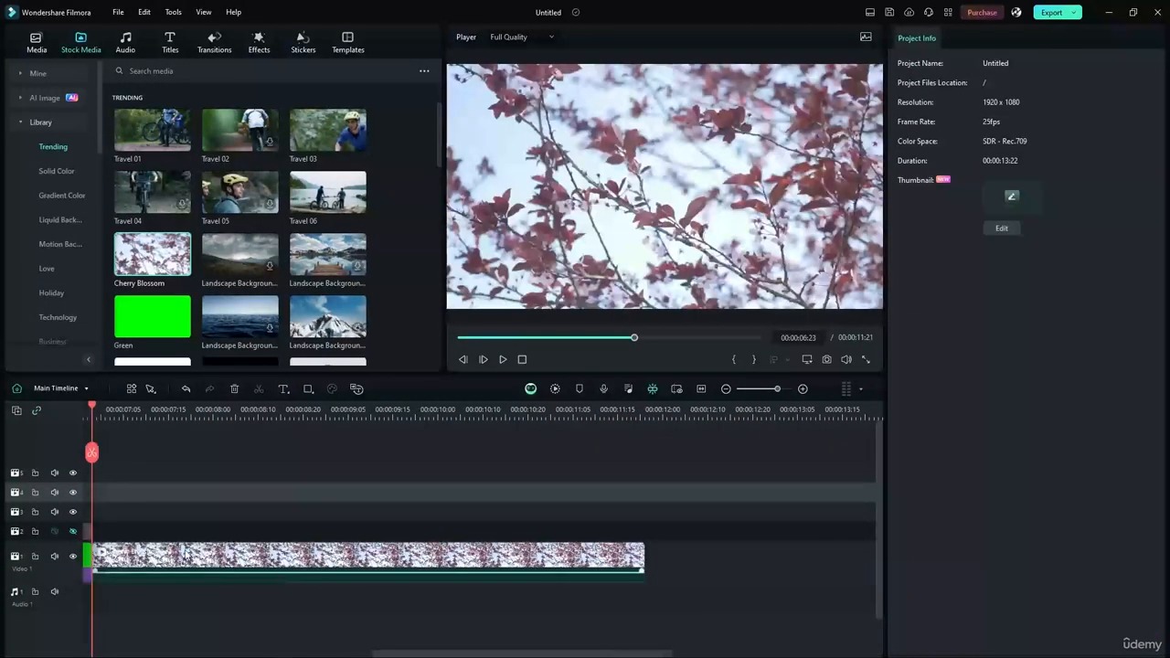
Close the leading gaps on all four video tracks so every clip starts at 00:00:00:00
left_click(701, 390)
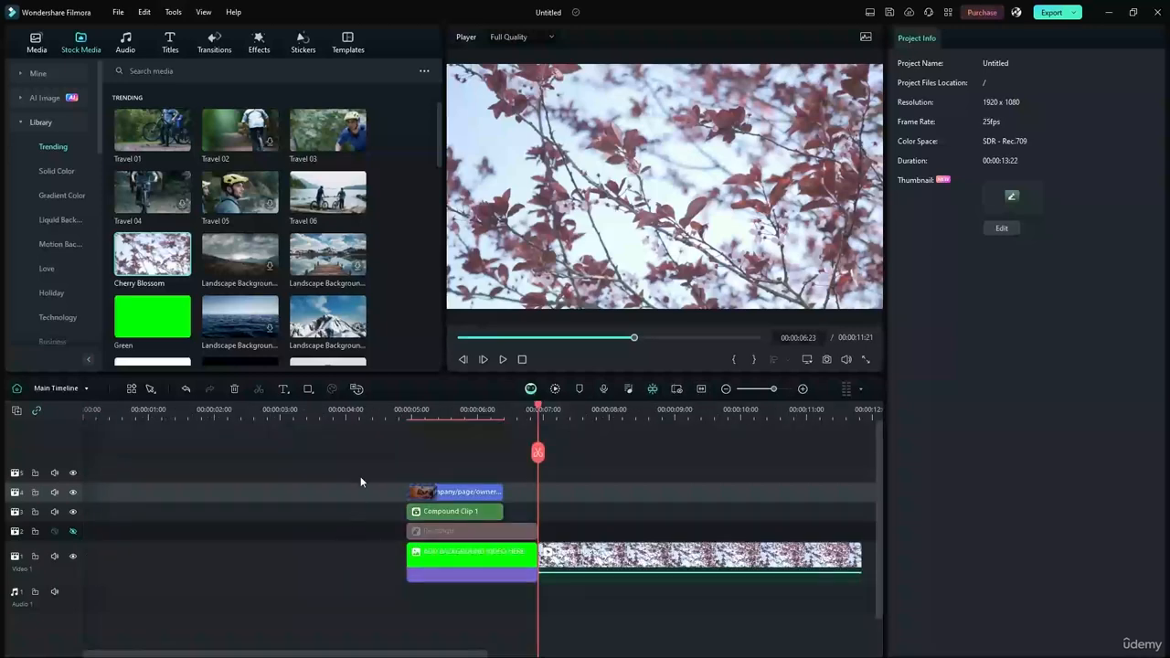
left_click(399, 551)
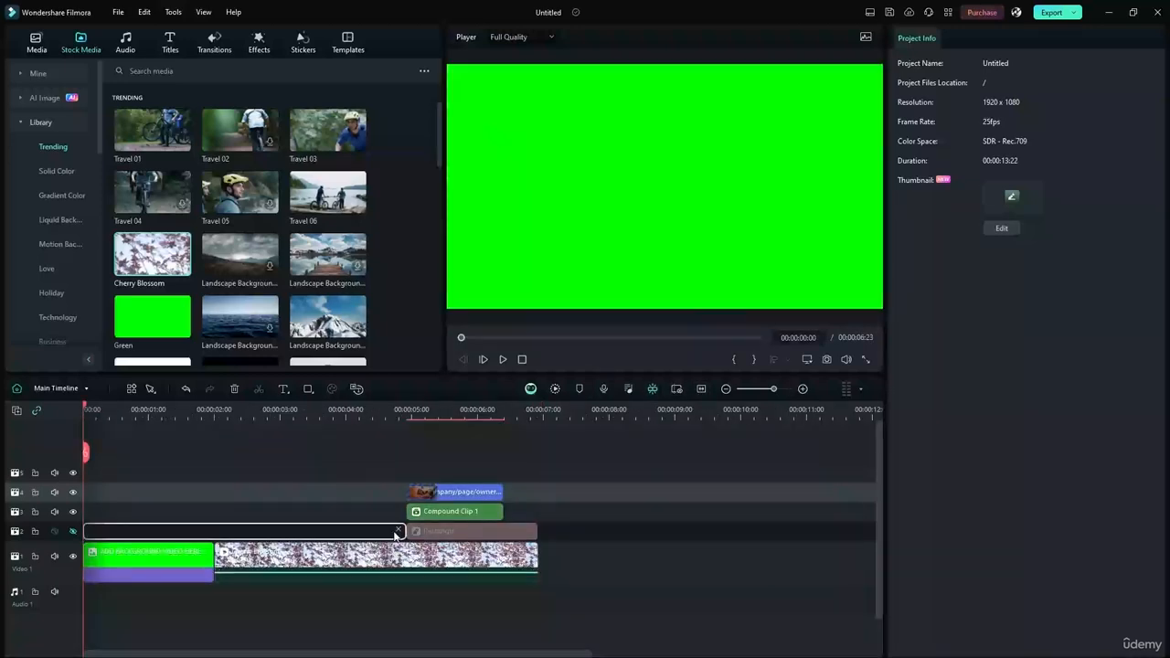
left_click(397, 532)
left_click(399, 511)
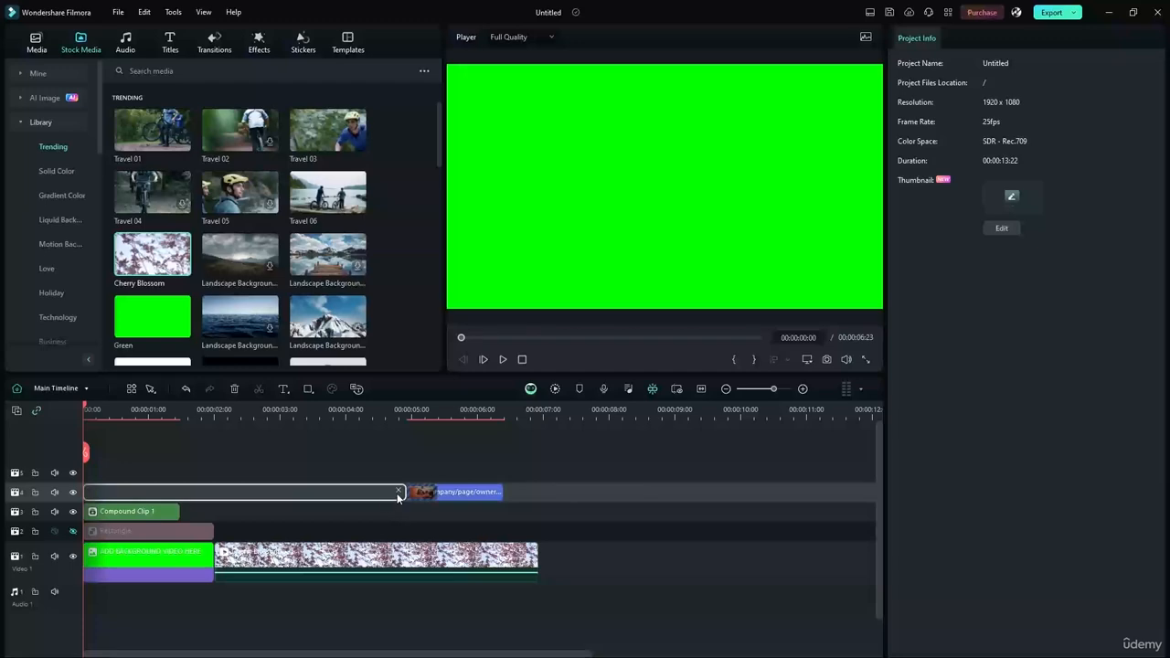
left_click(398, 493)
Delete the green placeholder and trim the Cherry Blossom clip's end to match the rectangle at 00:00:02:00
left_click(197, 569)
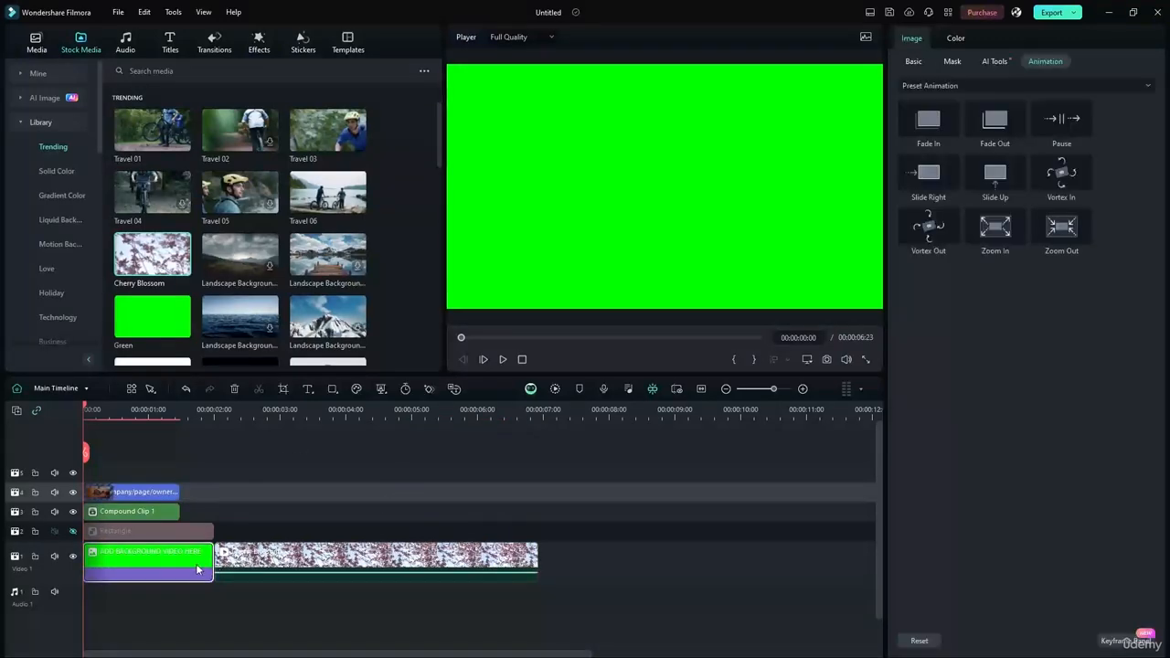
key("Delete")
left_click_drag(403, 557, 214, 559)
Rename the Cherry Blossom clip "ADD VIDEO BACKGROUND HERE"
right_click(151, 552)
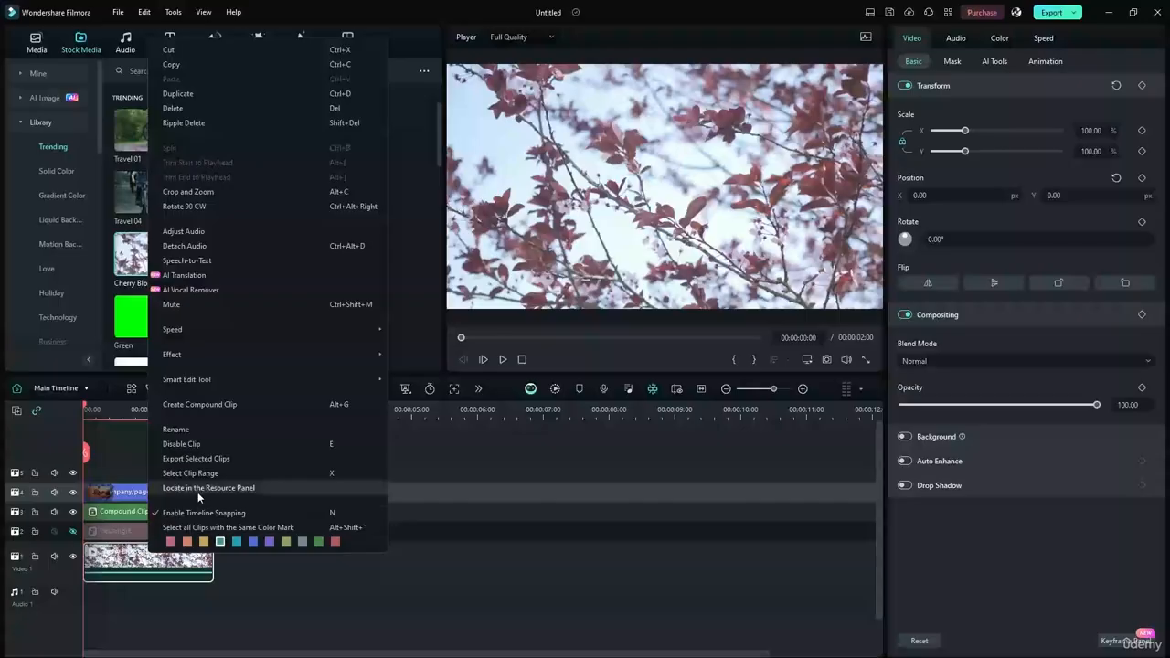
left_click(190, 429)
type("ADD VIDEO BACKGROUND HERE")
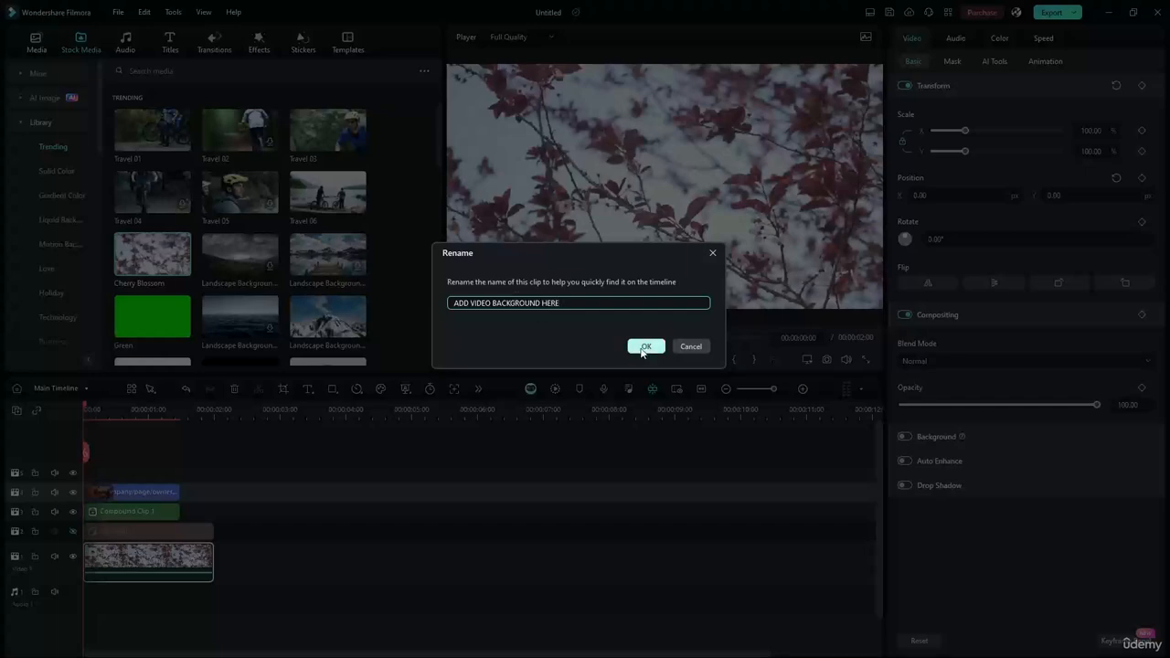
left_click(645, 348)
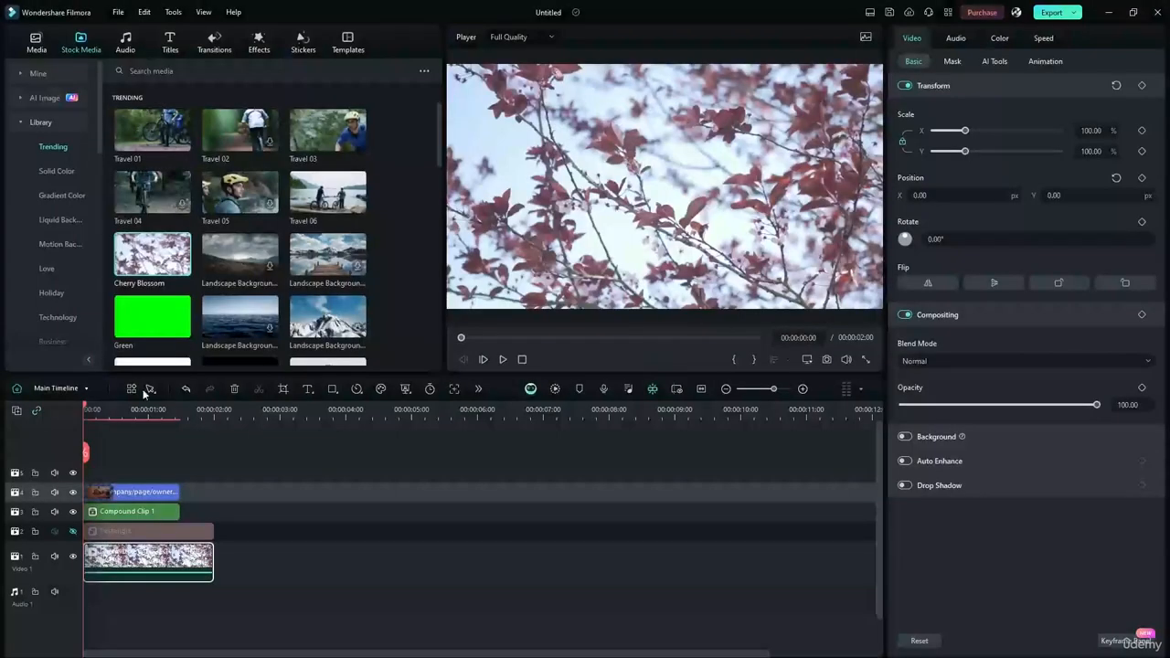
Play the timeline from the start to review the titles over the Cherry Blossom background
left_click(501, 360)
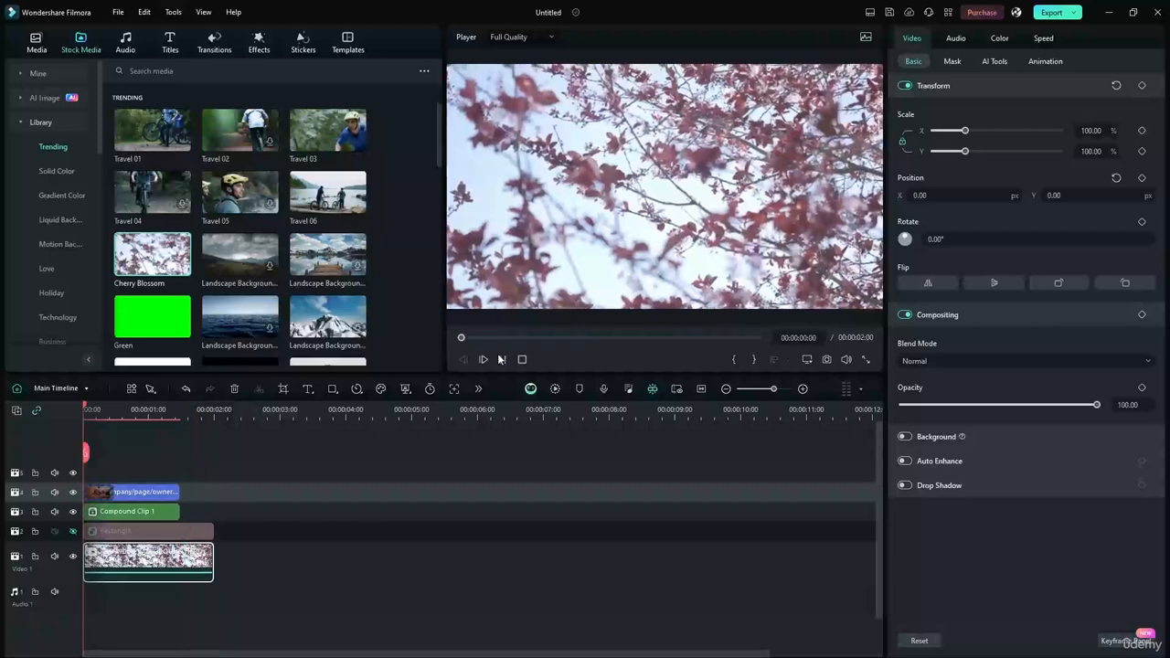
left_click(501, 359)
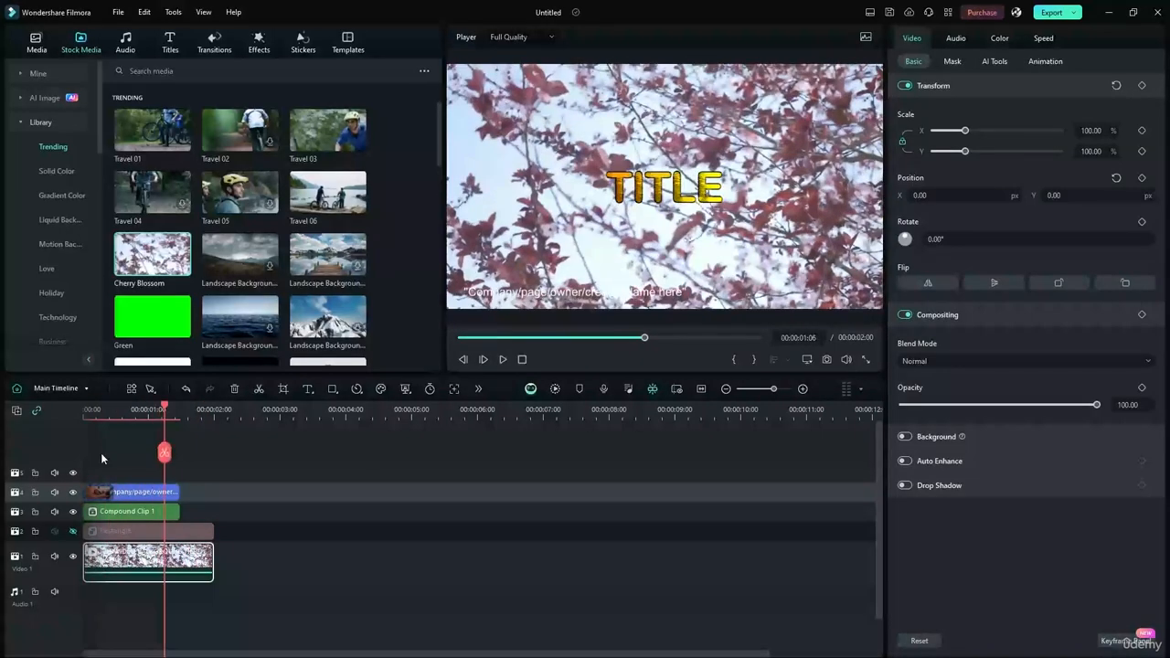
Inspect the Fade transition on the company name clip and the contents of the compound title clip
left_click(99, 492)
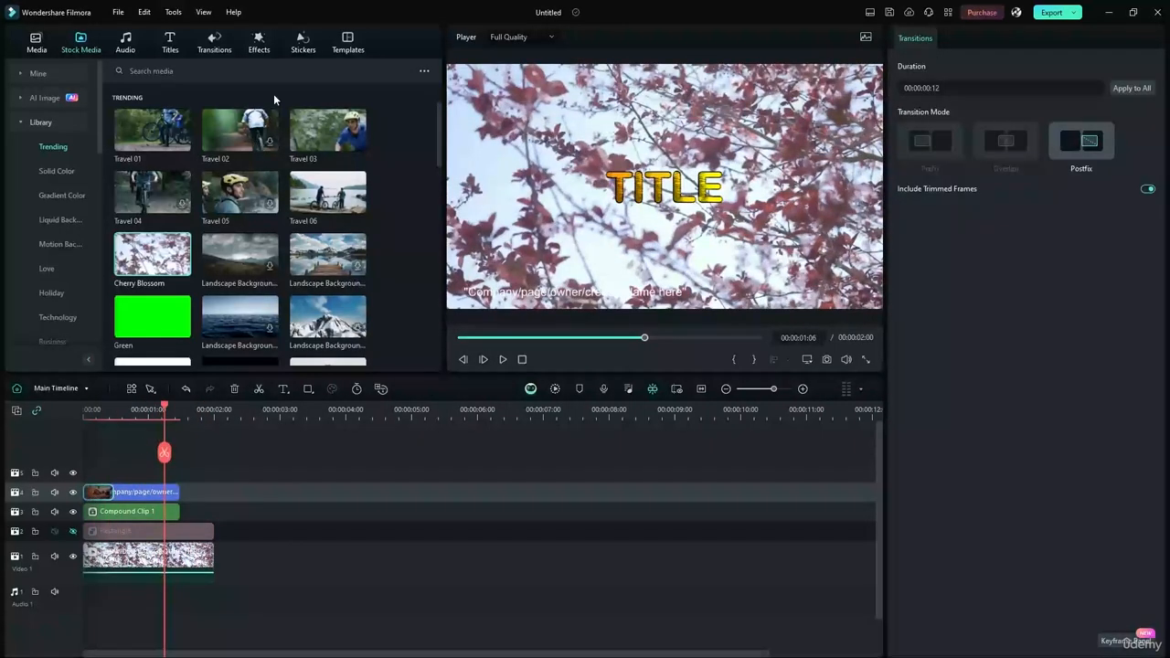
left_click(256, 41)
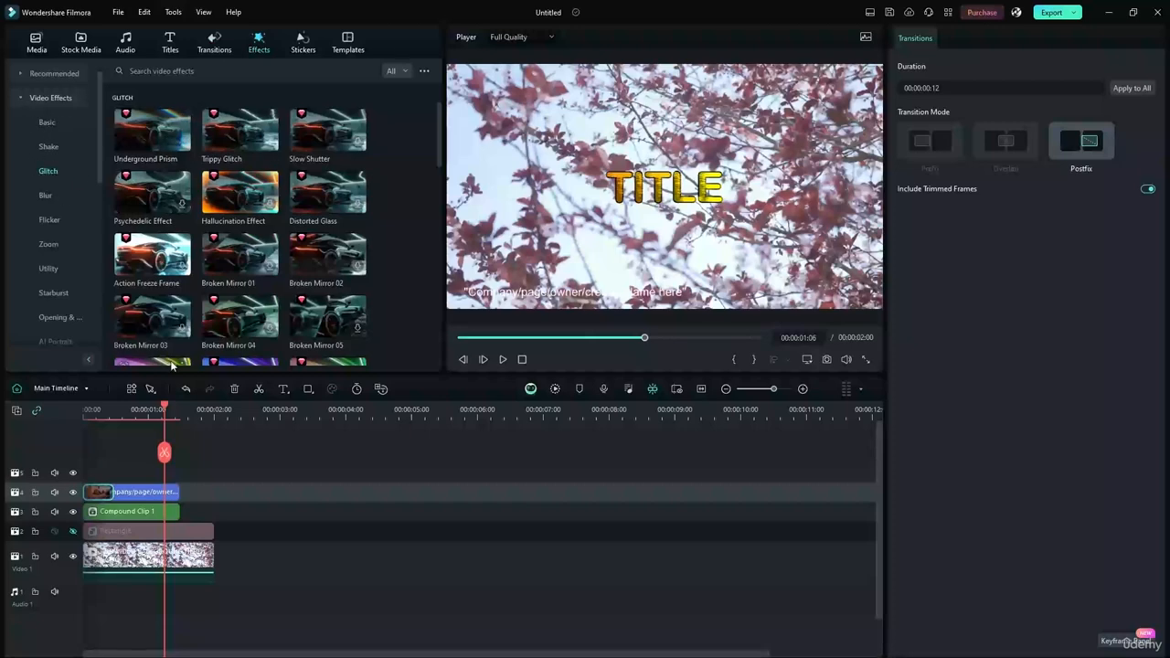
left_click(132, 512)
left_click(132, 532)
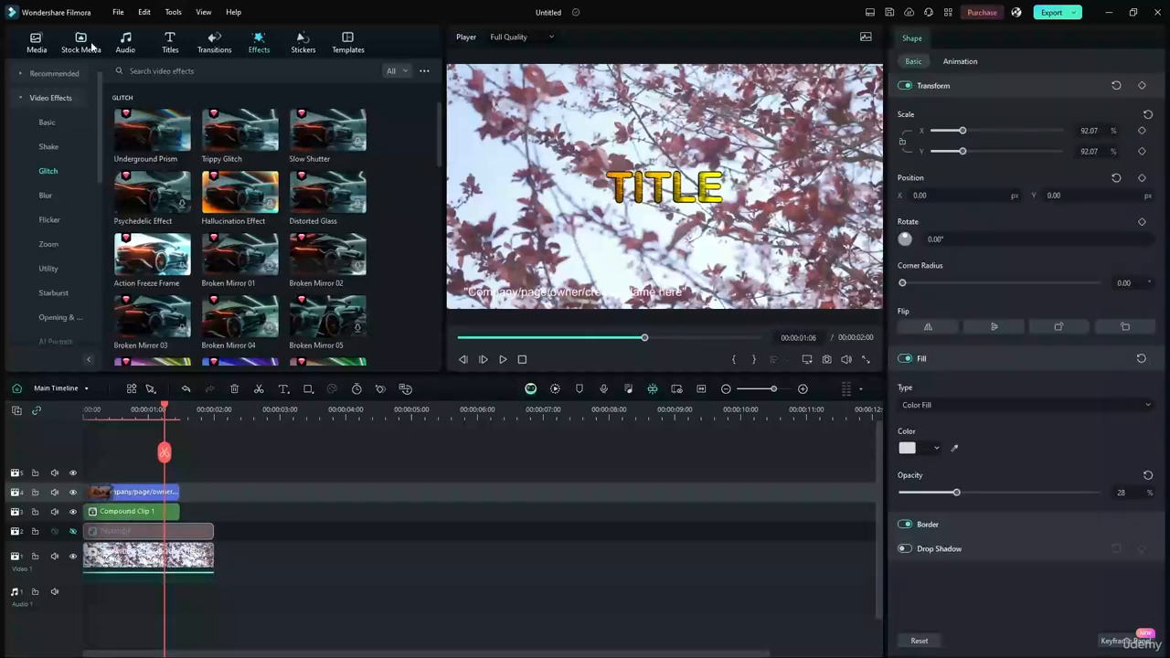
left_click(214, 41)
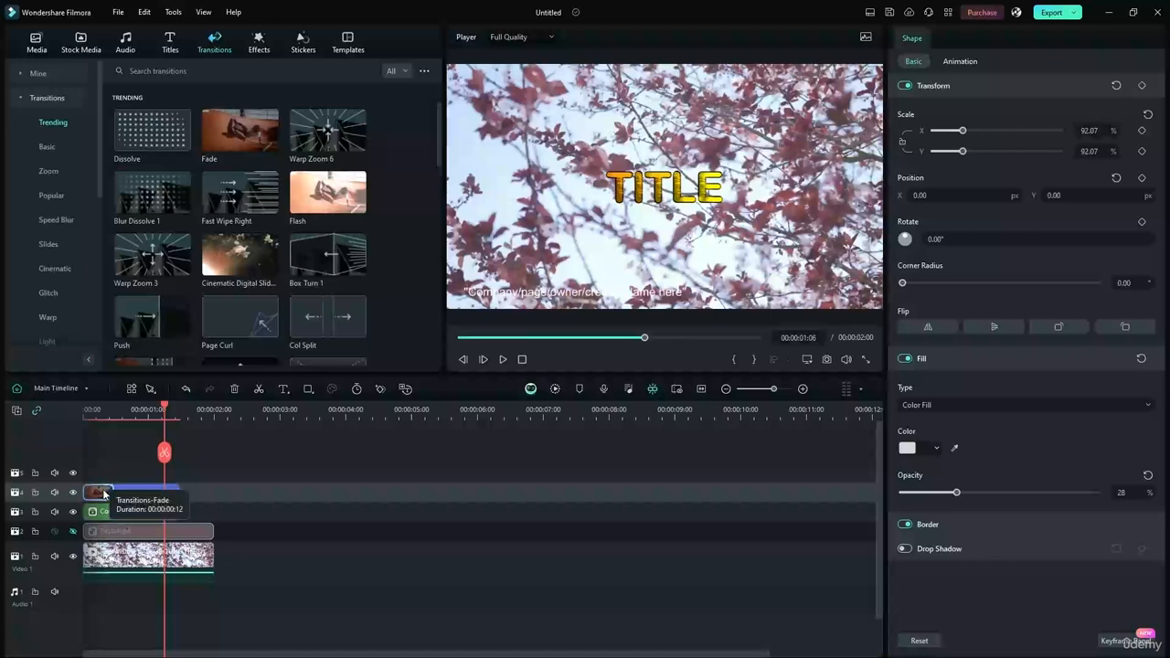
left_click_drag(267, 119, 122, 499)
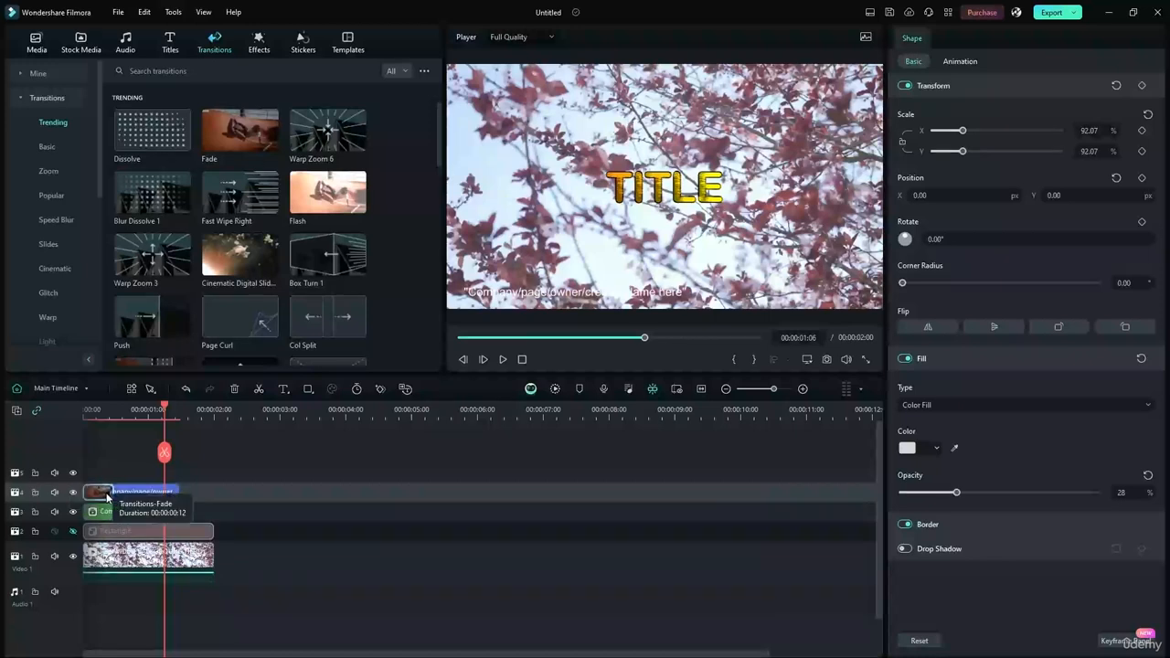
double_click(119, 511)
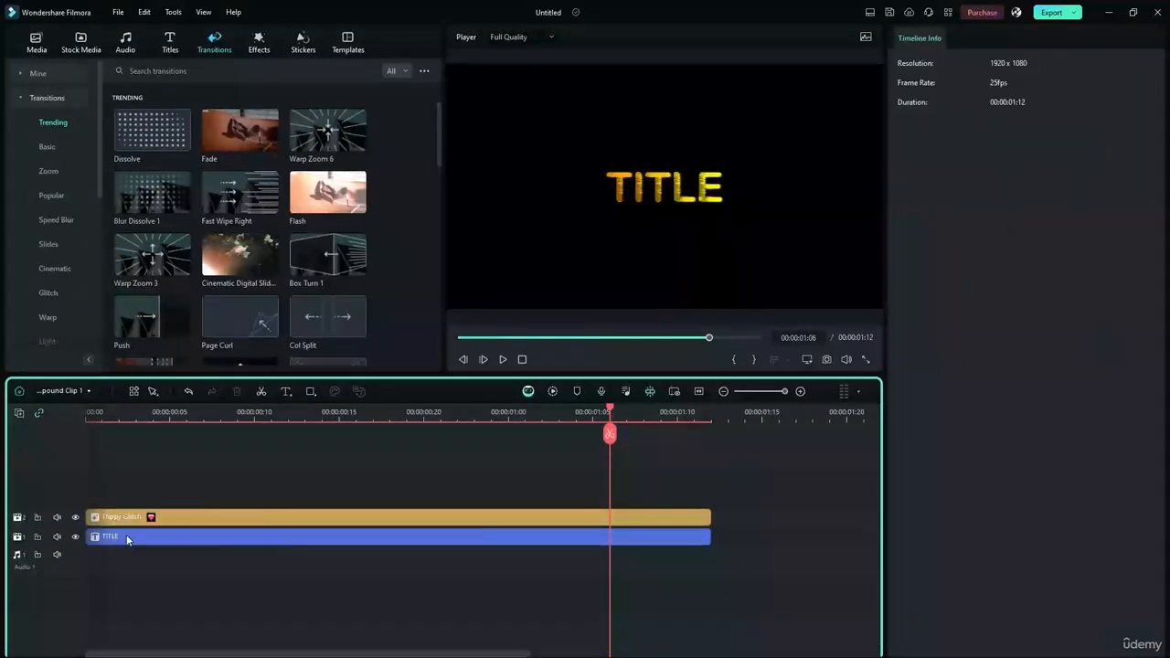
left_click(68, 412)
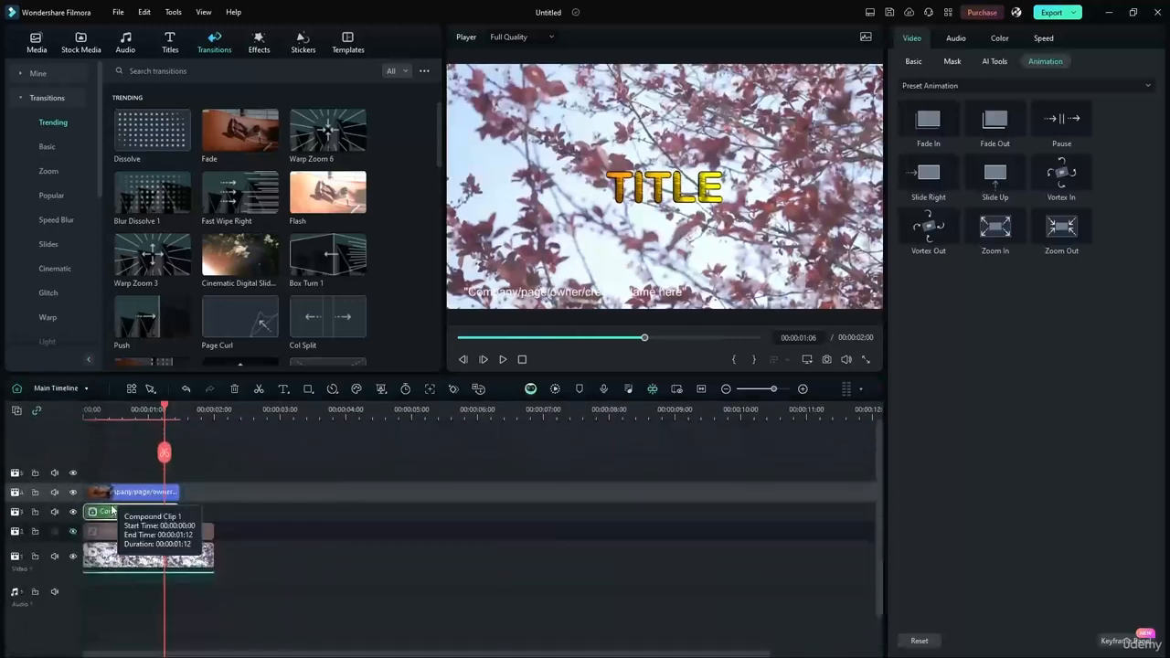
Remove the Fade transition from the company name clip
left_click(181, 466)
left_click(121, 553)
left_click(120, 534)
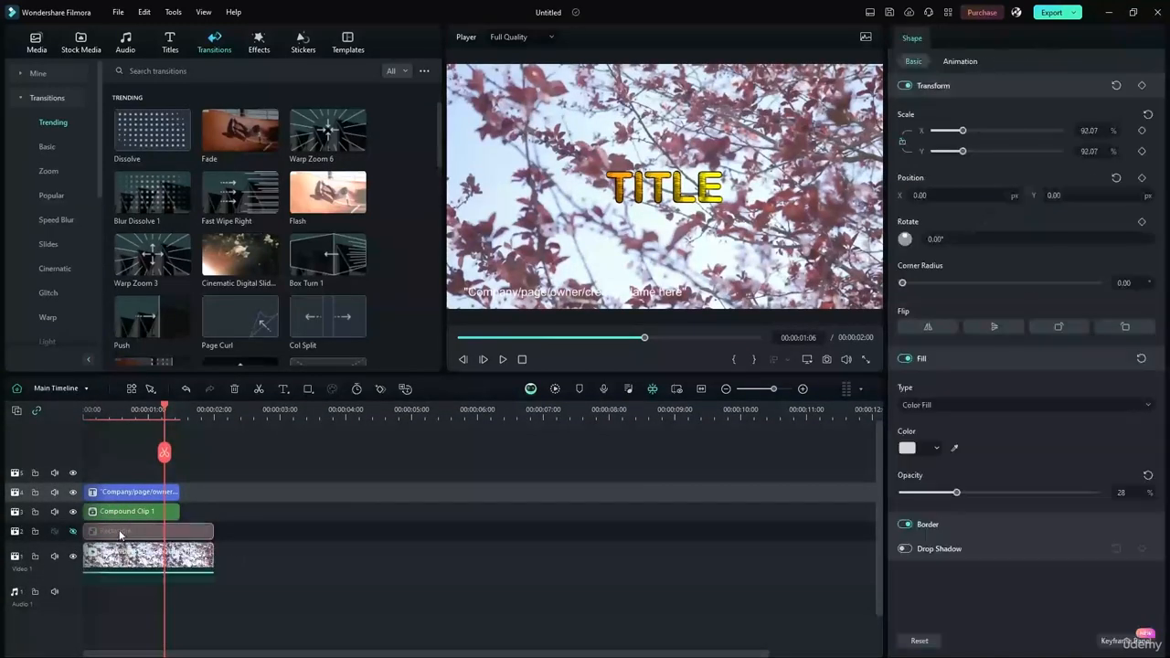
Search the video effects for "fade" and preview the Shadow A and Fading Memory effects for the company name clip
left_click(125, 514)
left_click(131, 495)
left_click(256, 42)
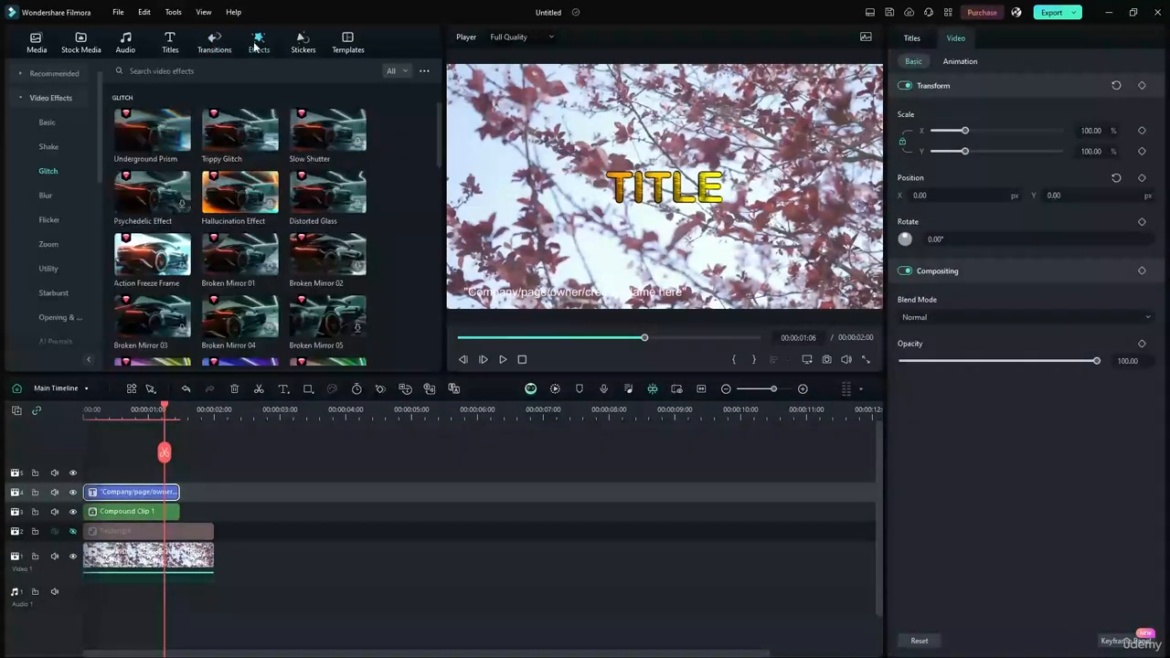
left_click(46, 125)
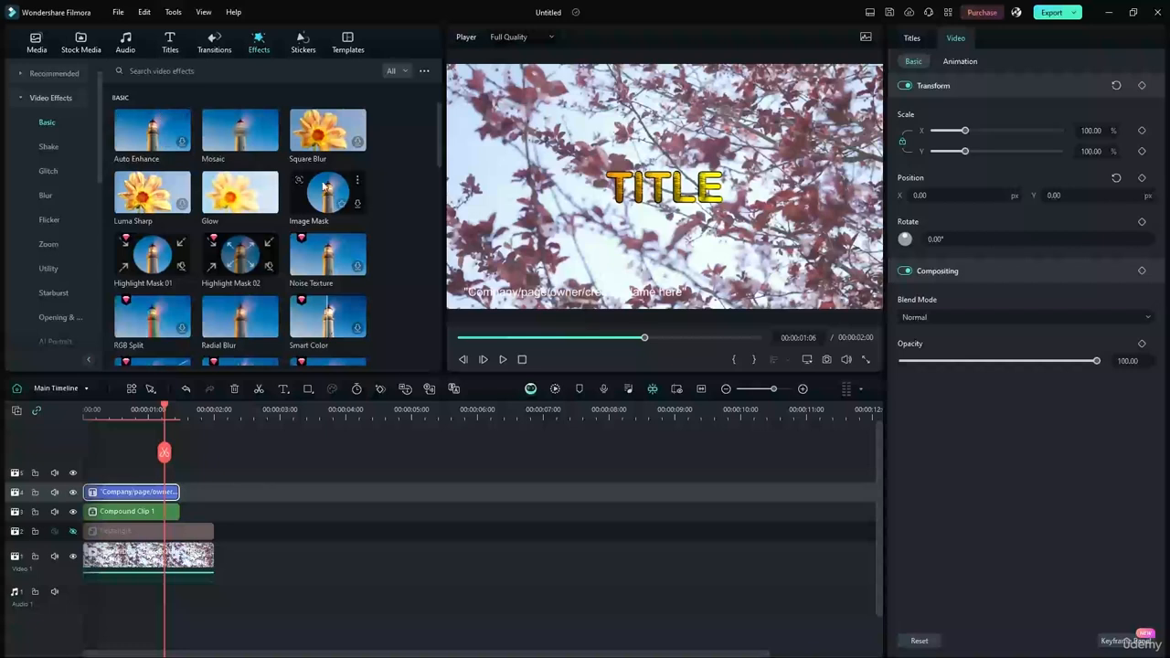
left_click(253, 70)
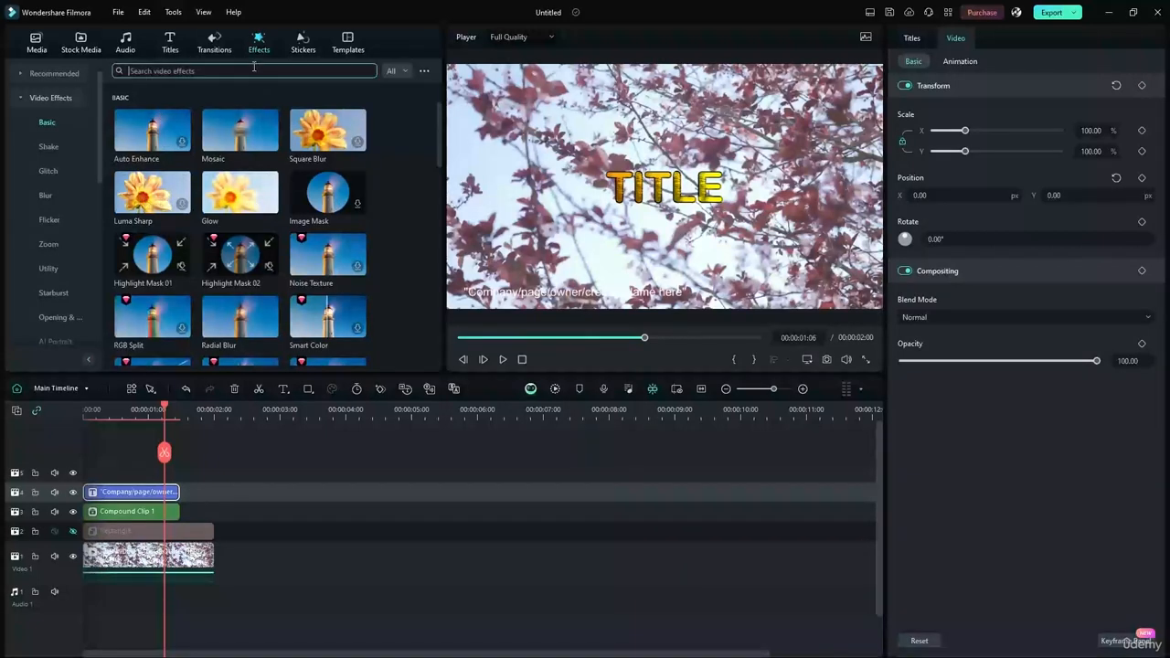
type("t")
key("Return")
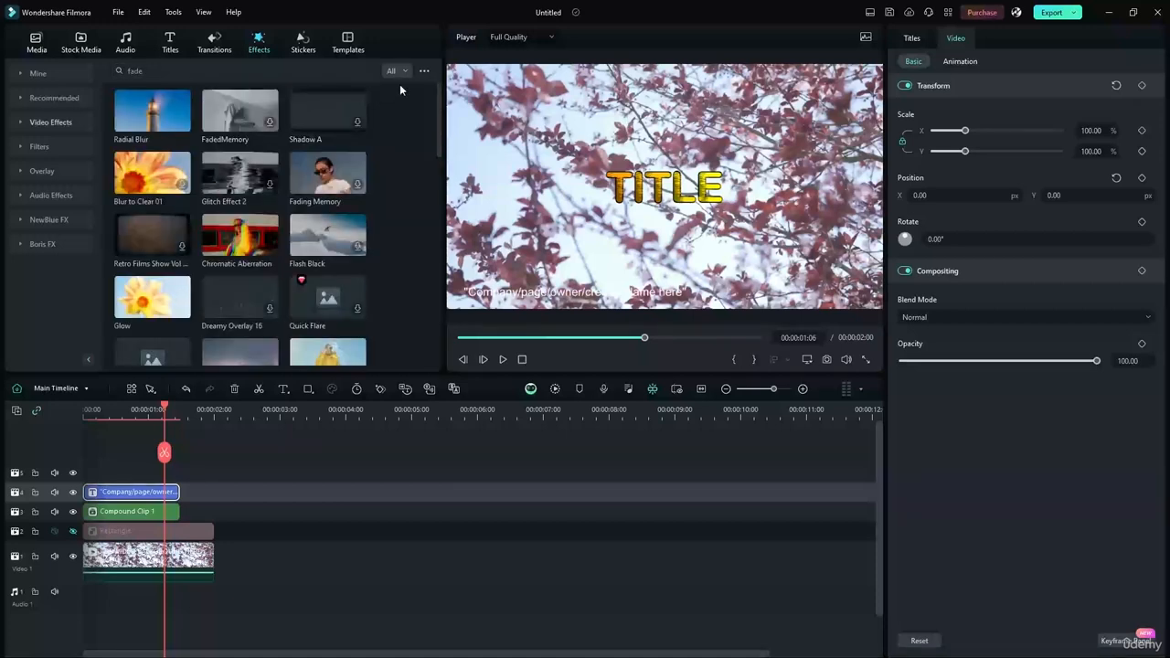
left_click(322, 112)
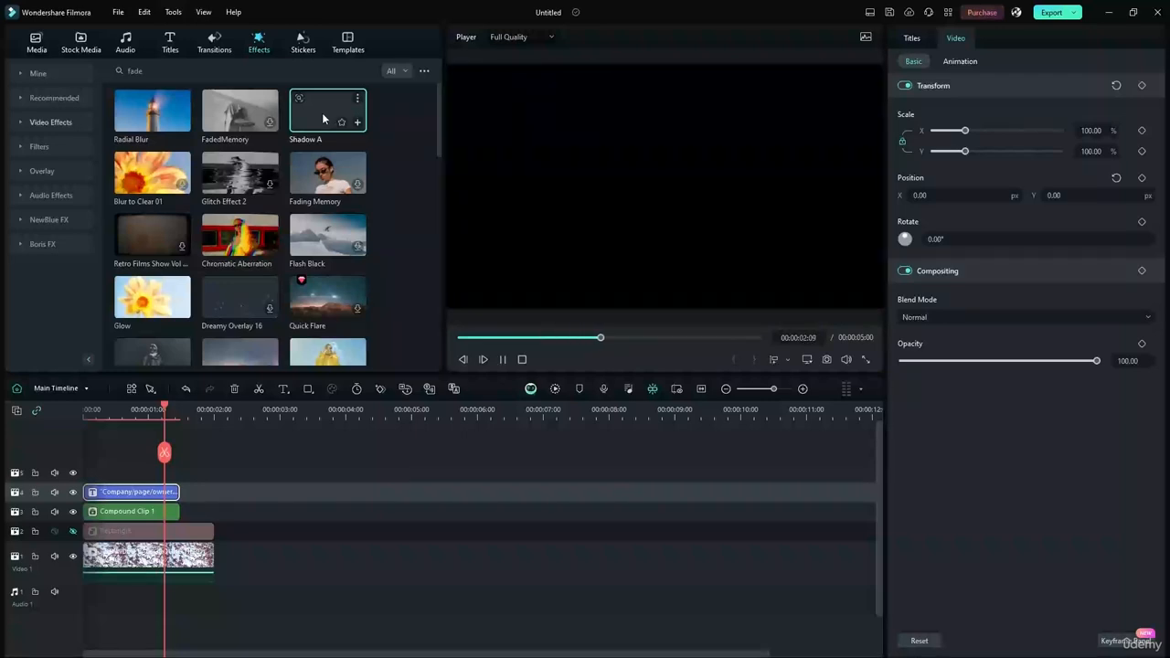
left_click(316, 175)
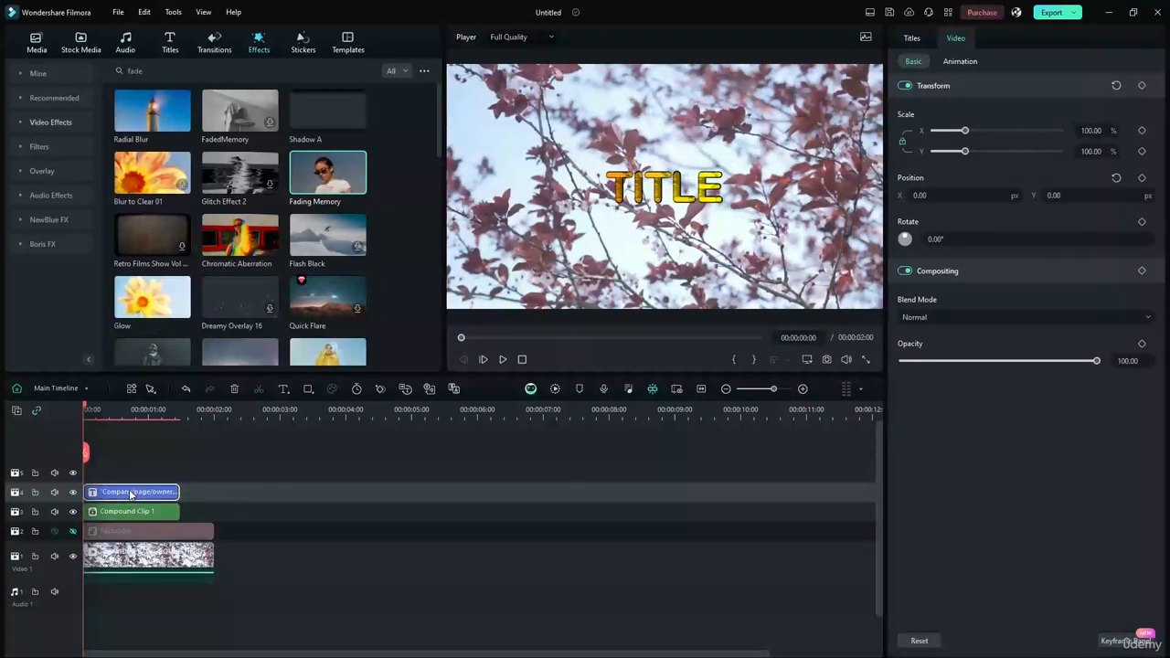
Restyle the company name text with the orange-yellow gradient preset that has a dark outline
left_click(911, 38)
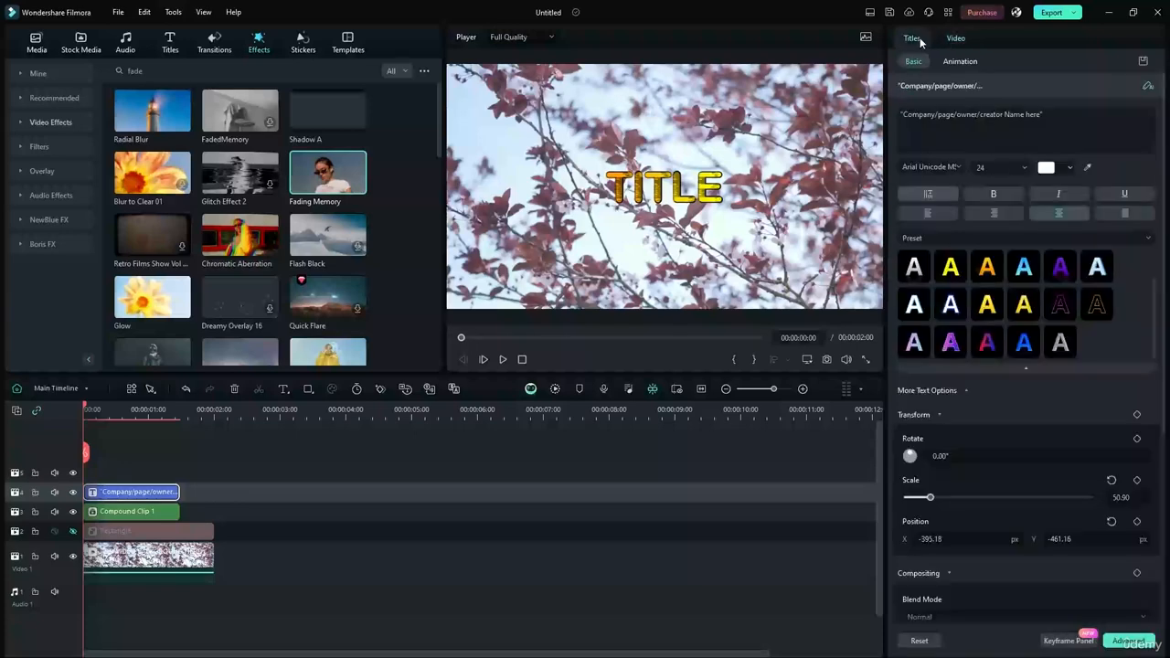
left_click(952, 271)
left_click_drag(85, 409, 112, 405)
left_click(987, 342)
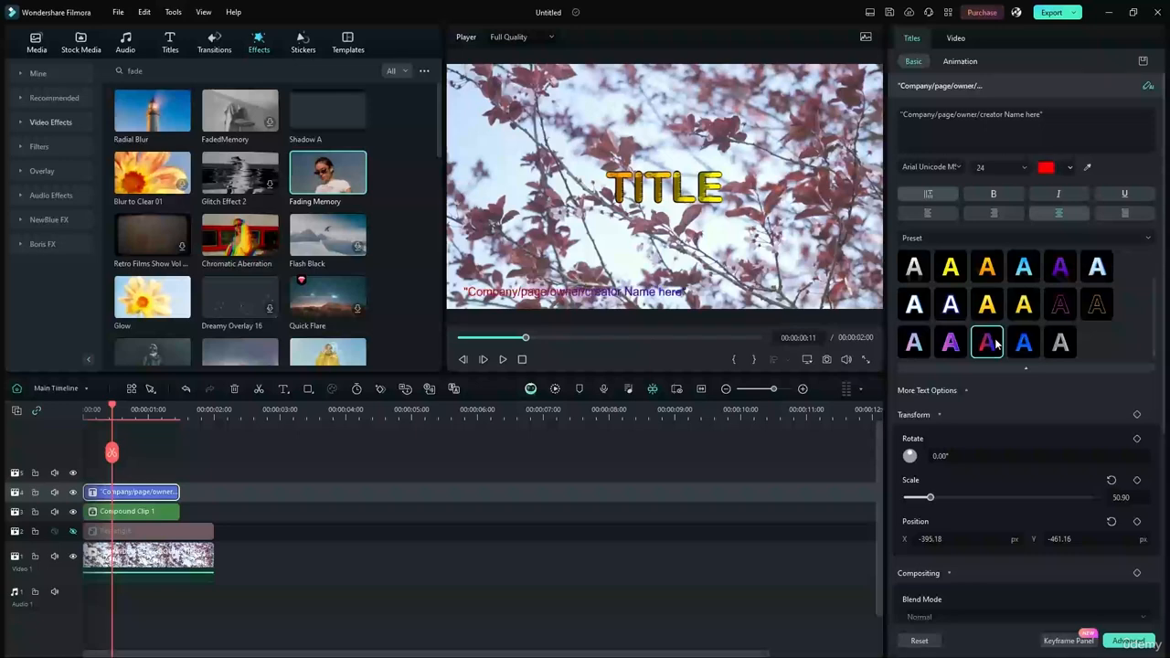
left_click(1024, 343)
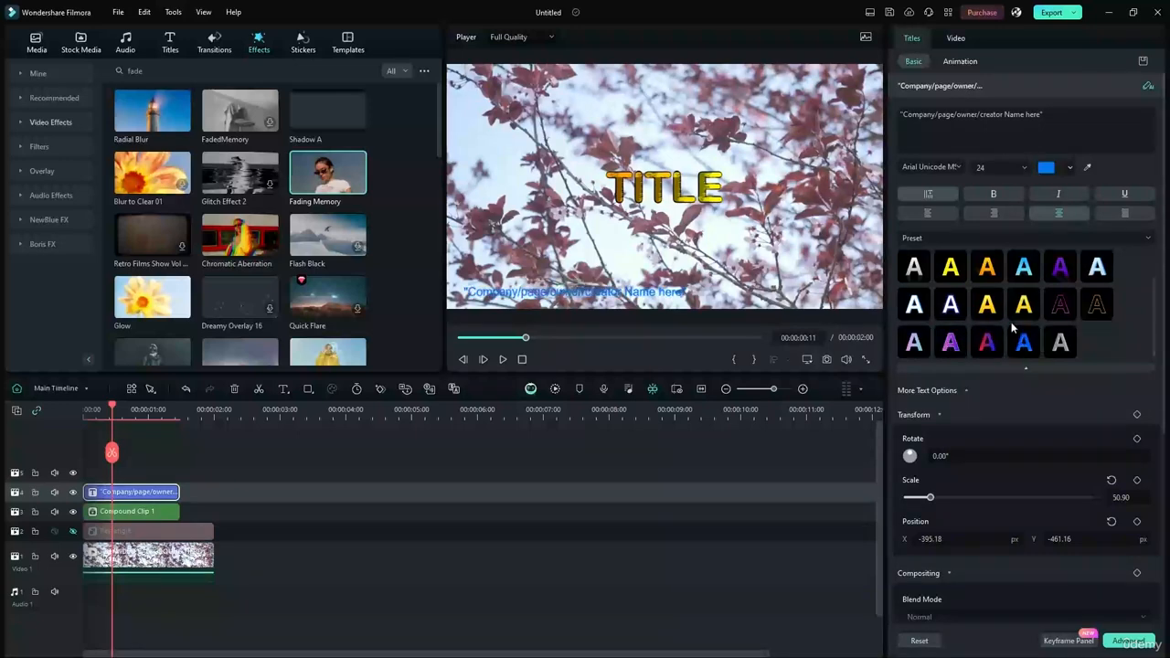
left_click(1020, 309)
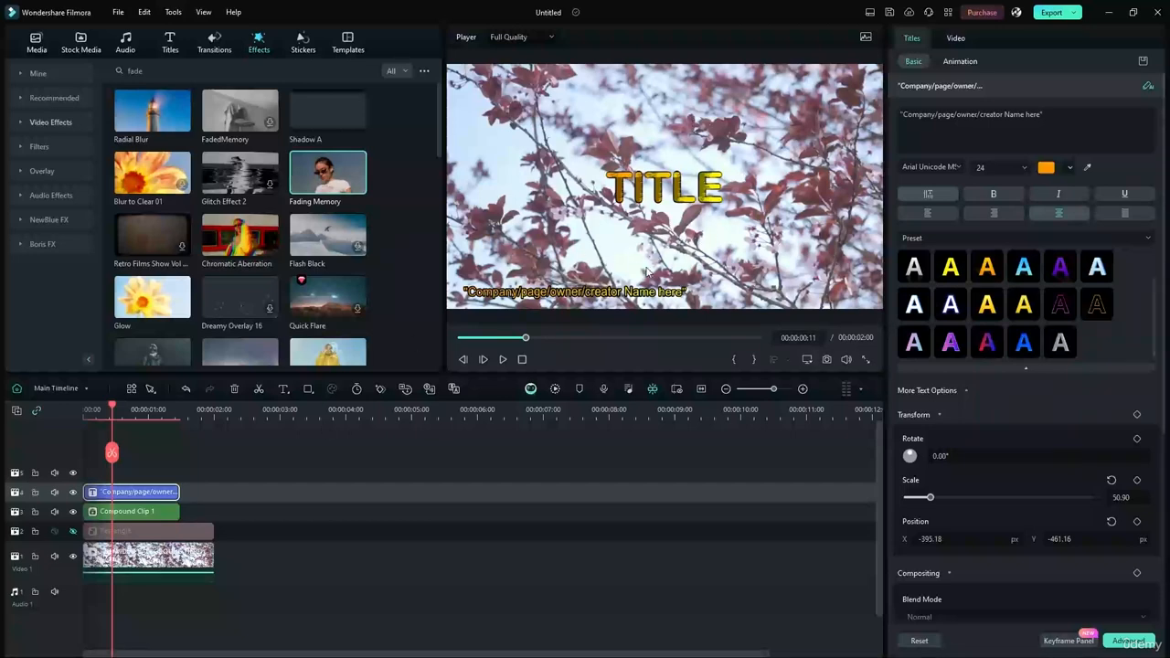
Trim the ends of the background video and rectangle clips to match the title clips at 00:00:01:12
left_click_drag(110, 405, 151, 416)
left_click_drag(213, 555, 179, 536)
left_click(209, 536)
Show the rectangle's track and hide the background video's track to check the titles over the rectangle
left_click(73, 532)
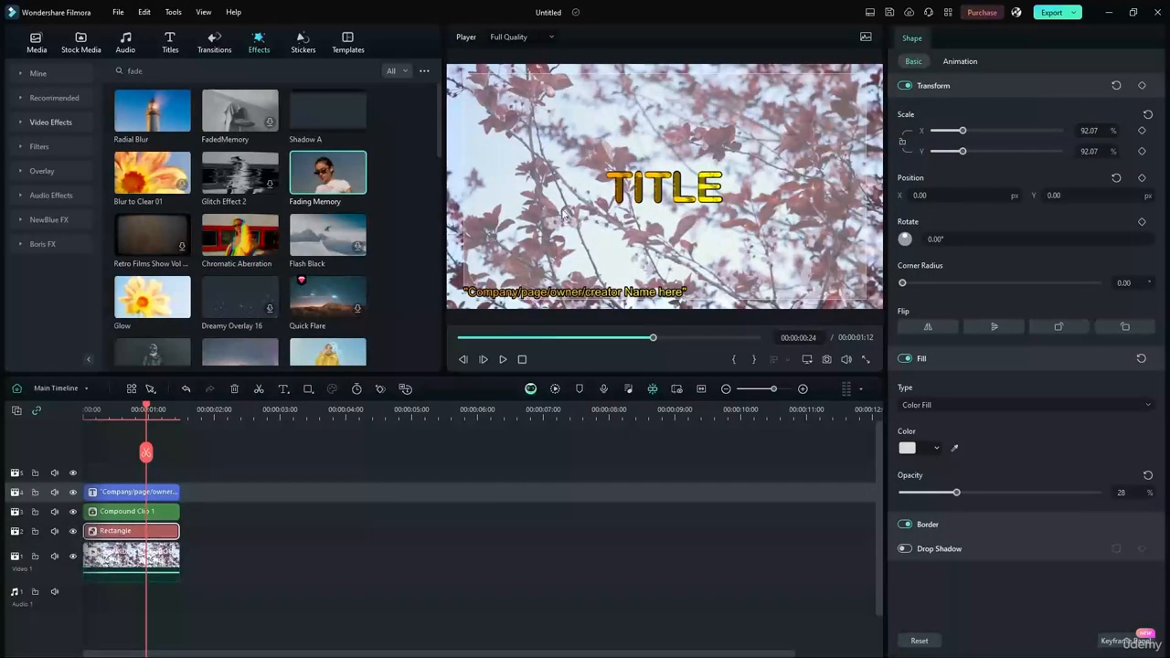
left_click(73, 558)
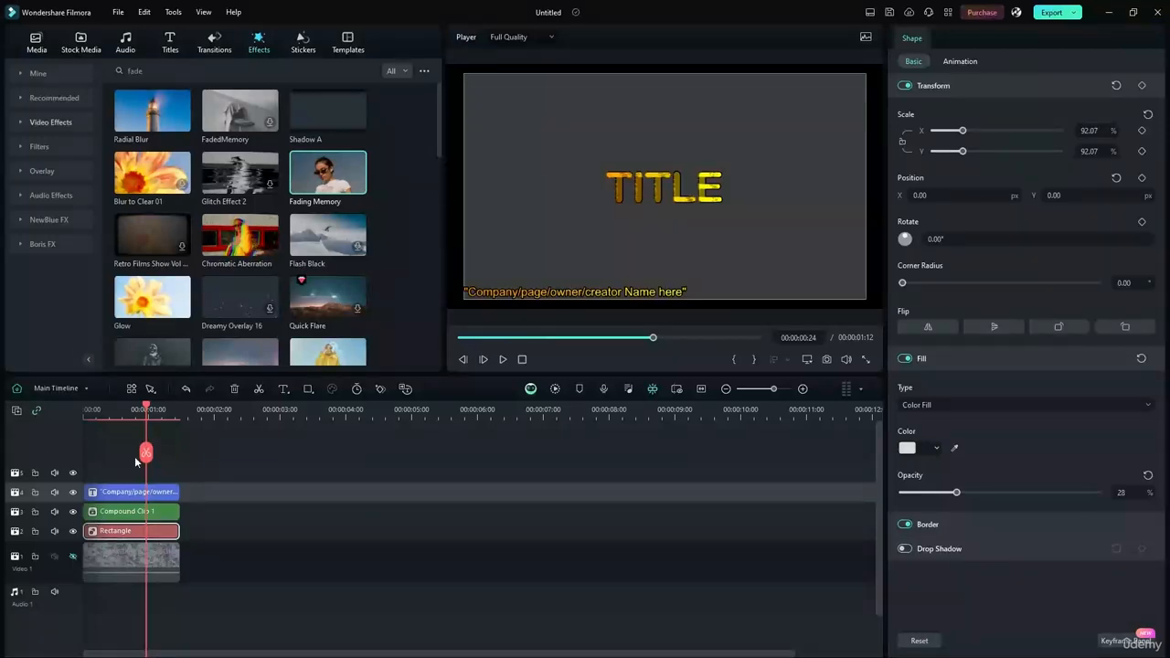
mouse_move(145, 405)
left_mouse_down()
mouse_move(115, 409)
mouse_move(133, 409)
left_mouse_up()
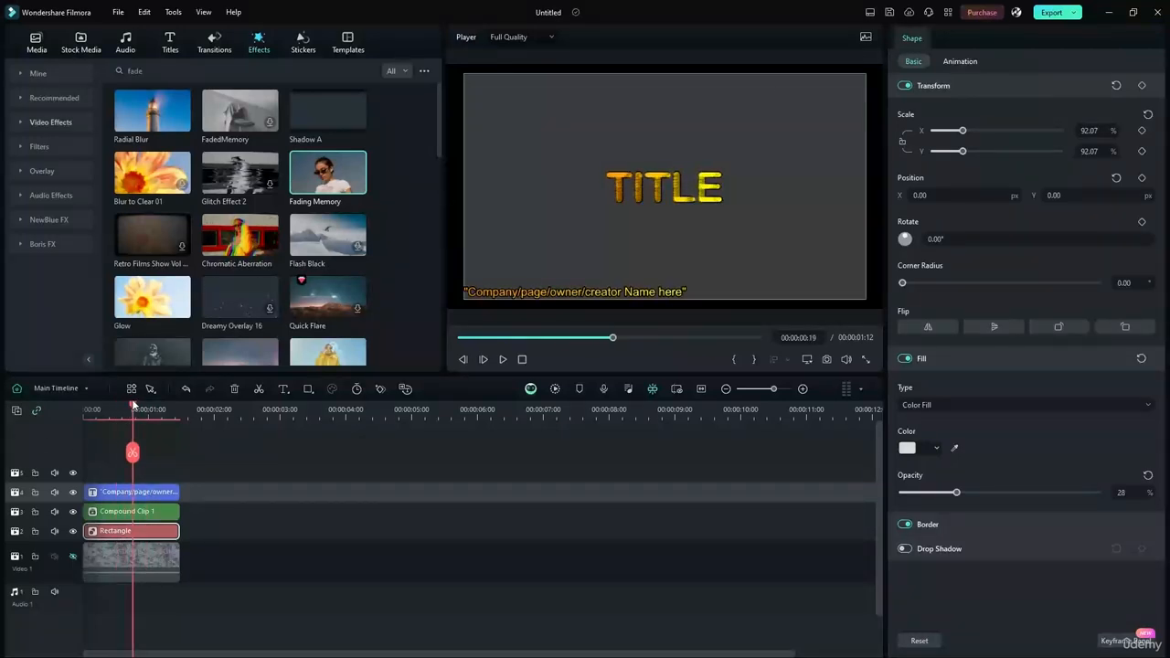
Browse the trending title presets and preview Glitch Title 01
left_click(294, 43)
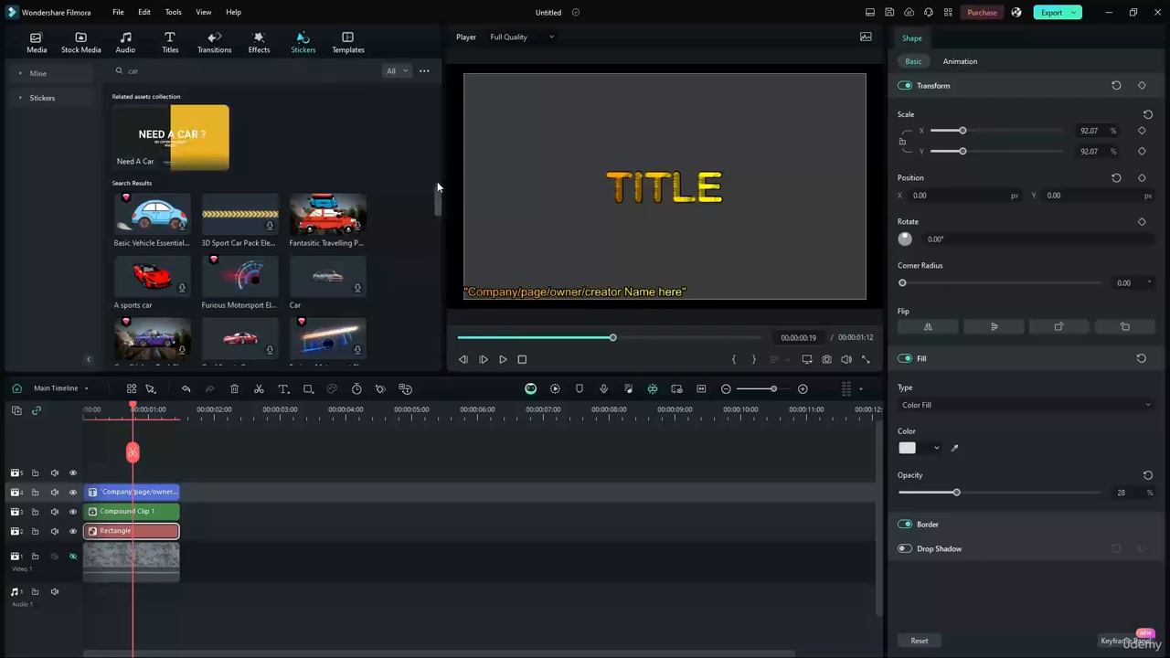
left_click(183, 43)
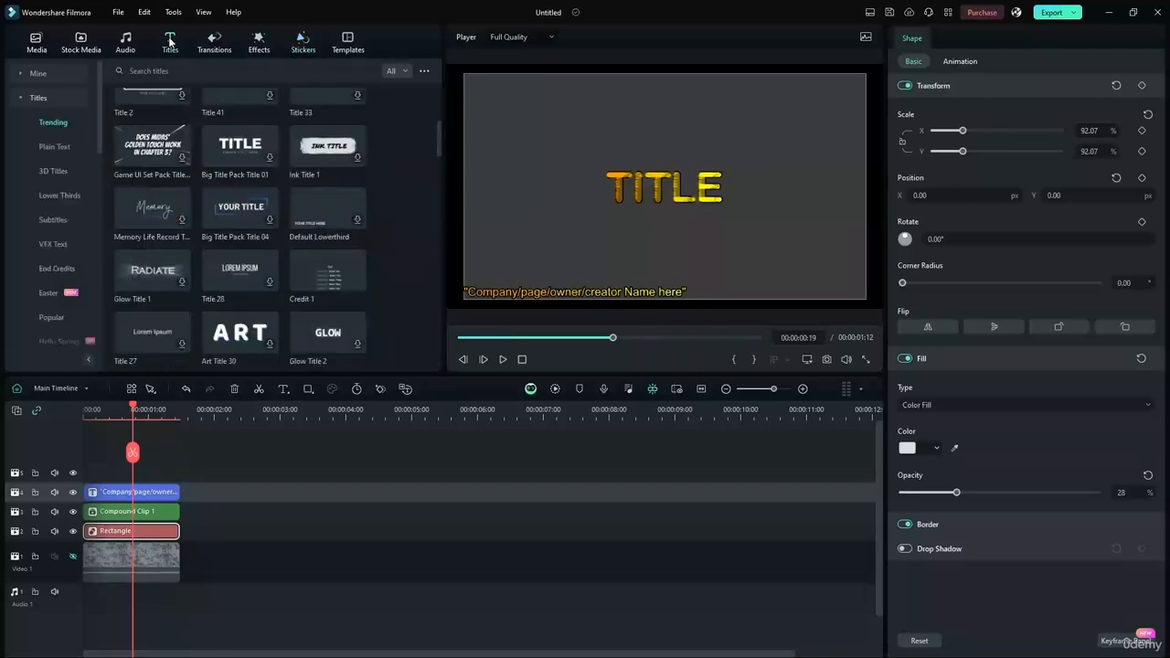
left_click_drag(442, 154, 439, 205)
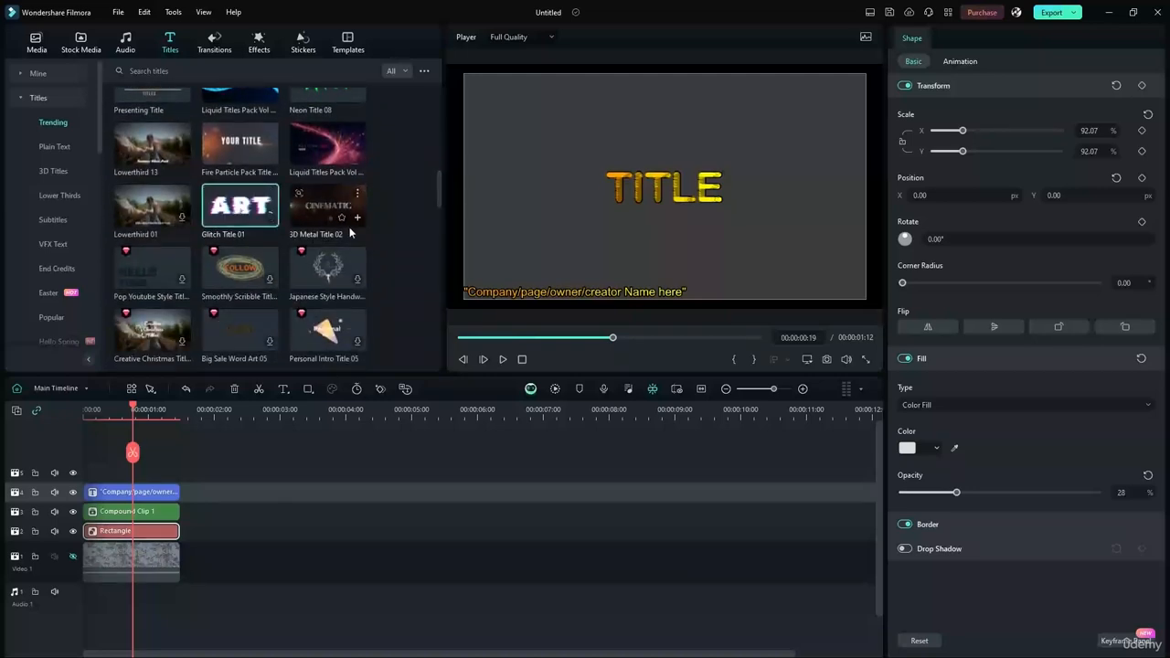
left_click(235, 209)
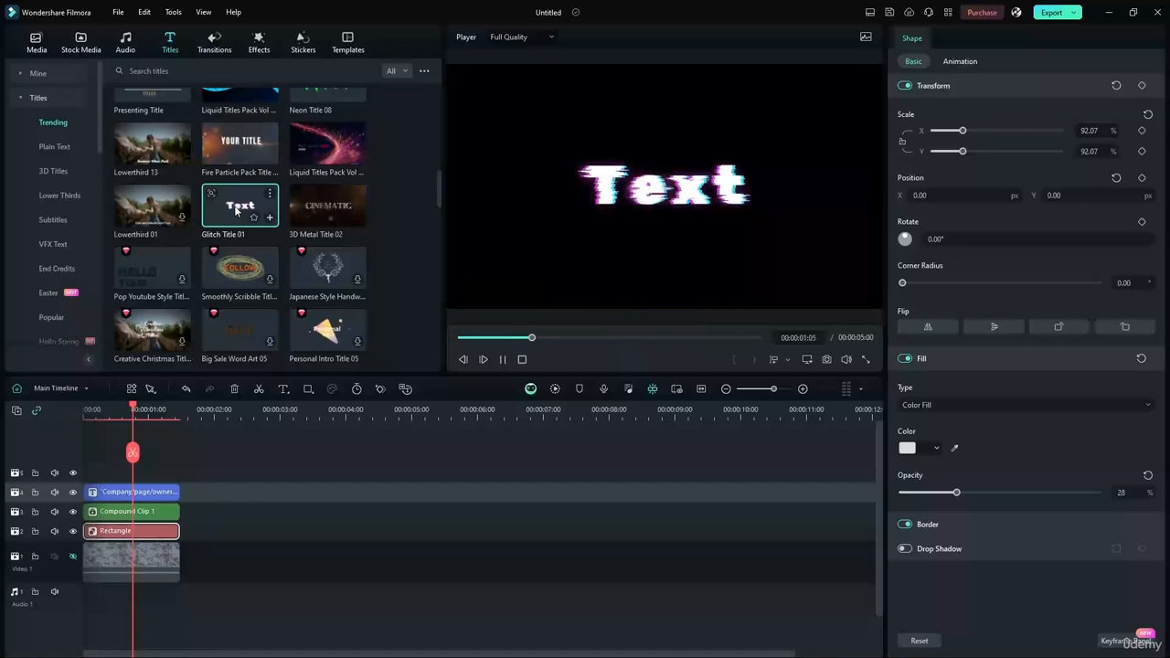
left_click(625, 208)
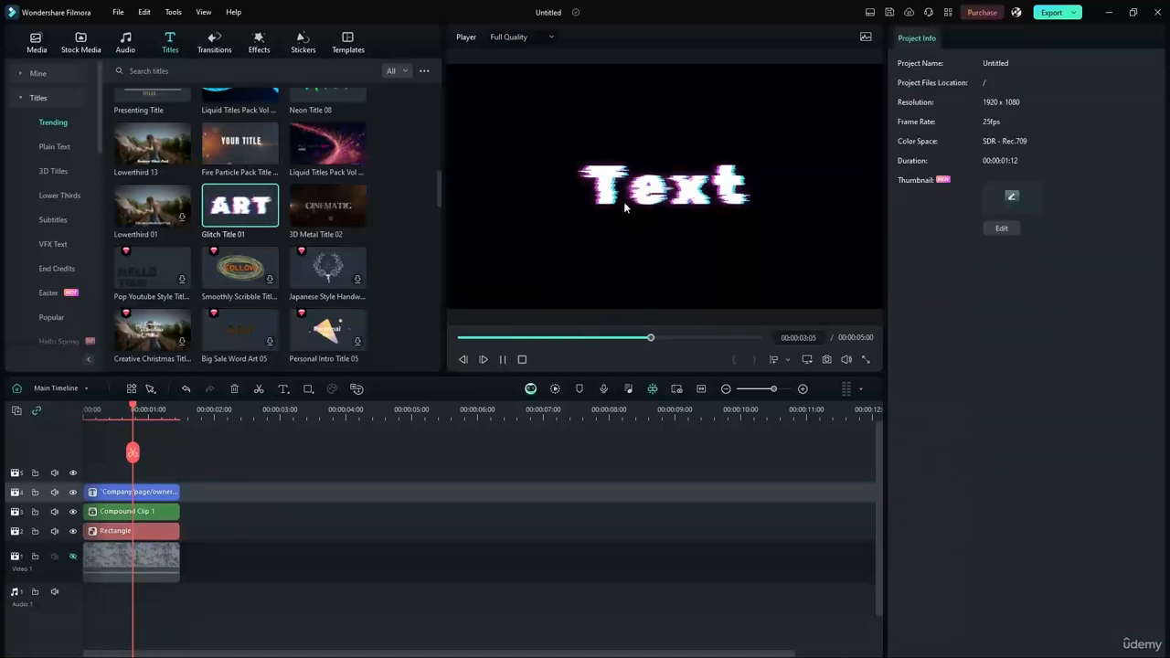
Try Glitch Title 01 on the track above the company name, play it from the start and delete it
left_click_drag(234, 217, 107, 475)
left_click(116, 408)
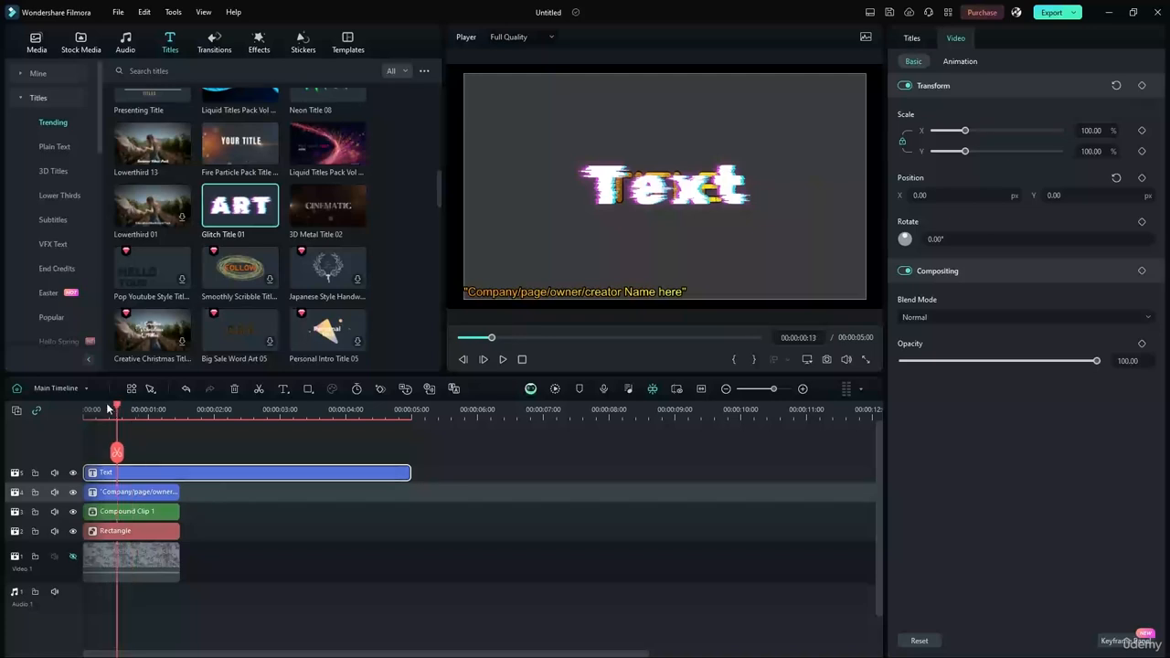
left_click_drag(108, 409, 39, 406)
left_click(503, 360)
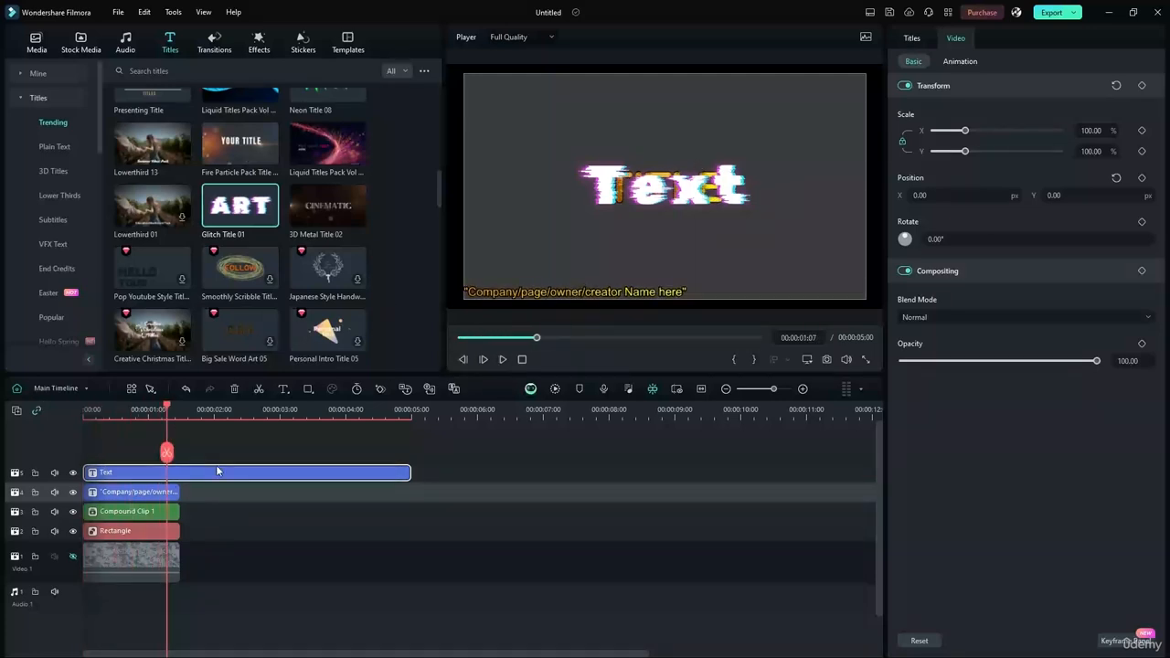
key("Delete")
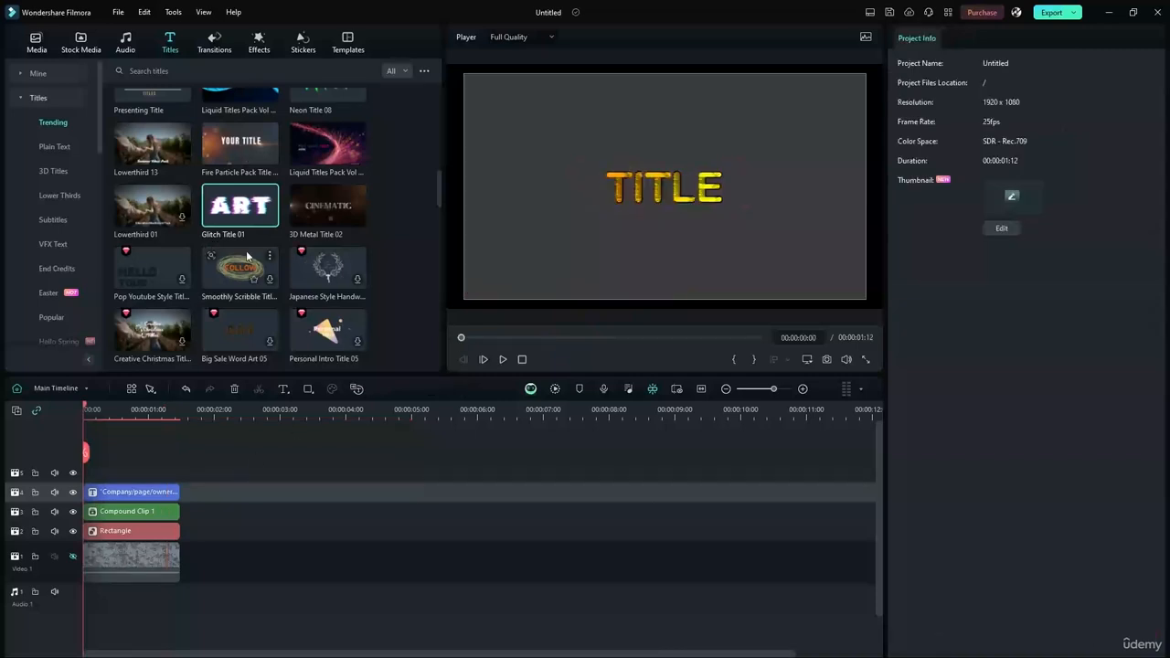
Try to add the Fade transition to the company name clip again
left_click(145, 492)
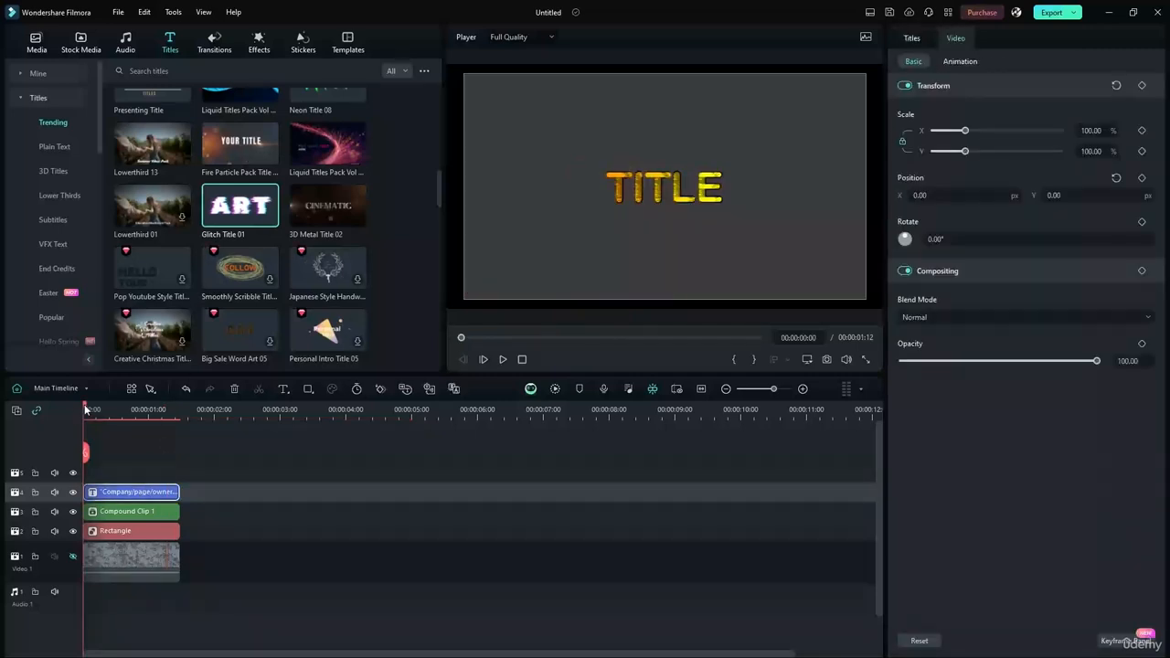
left_click_drag(85, 411, 118, 411)
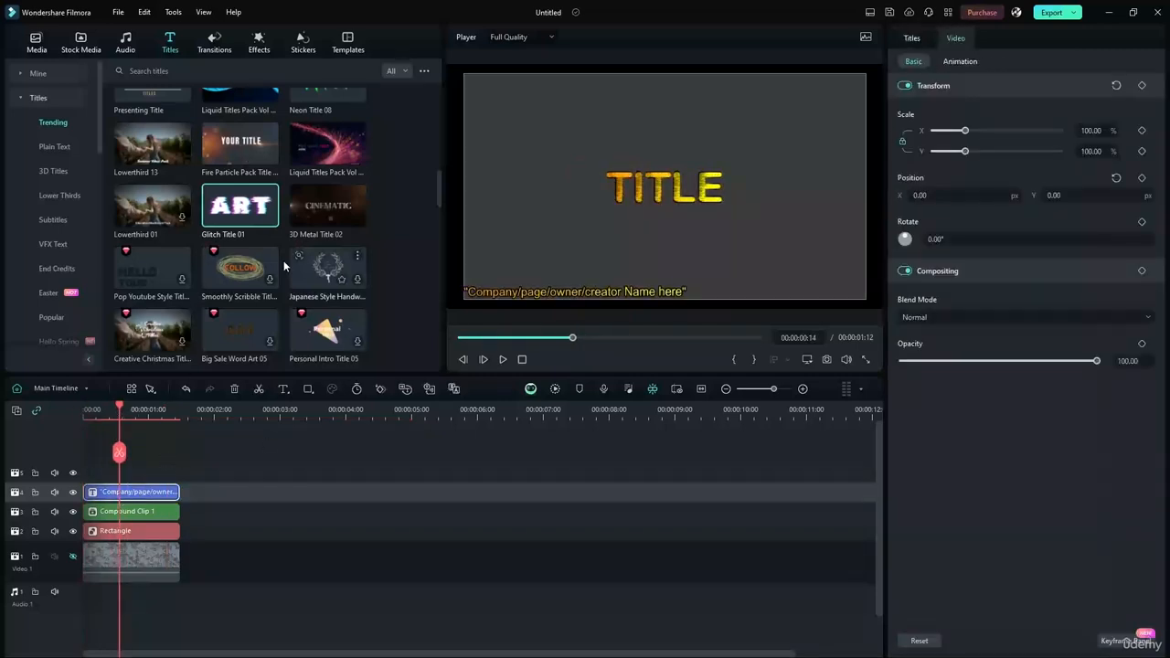
left_click(259, 41)
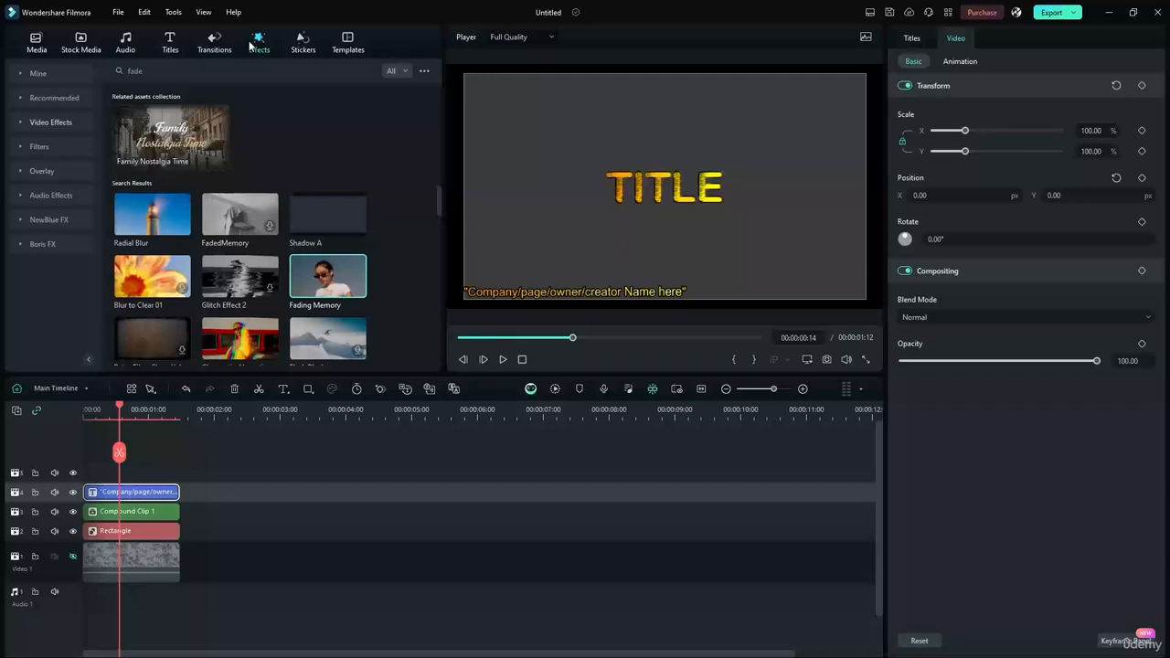
left_click(209, 41)
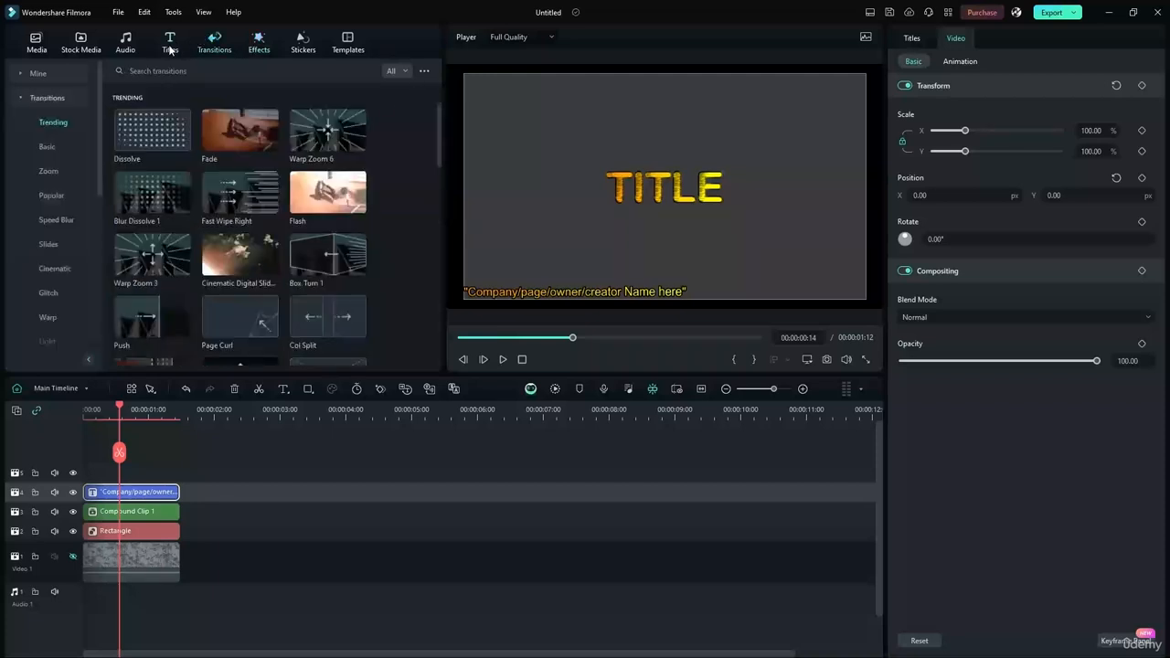
left_click_drag(267, 121, 203, 423)
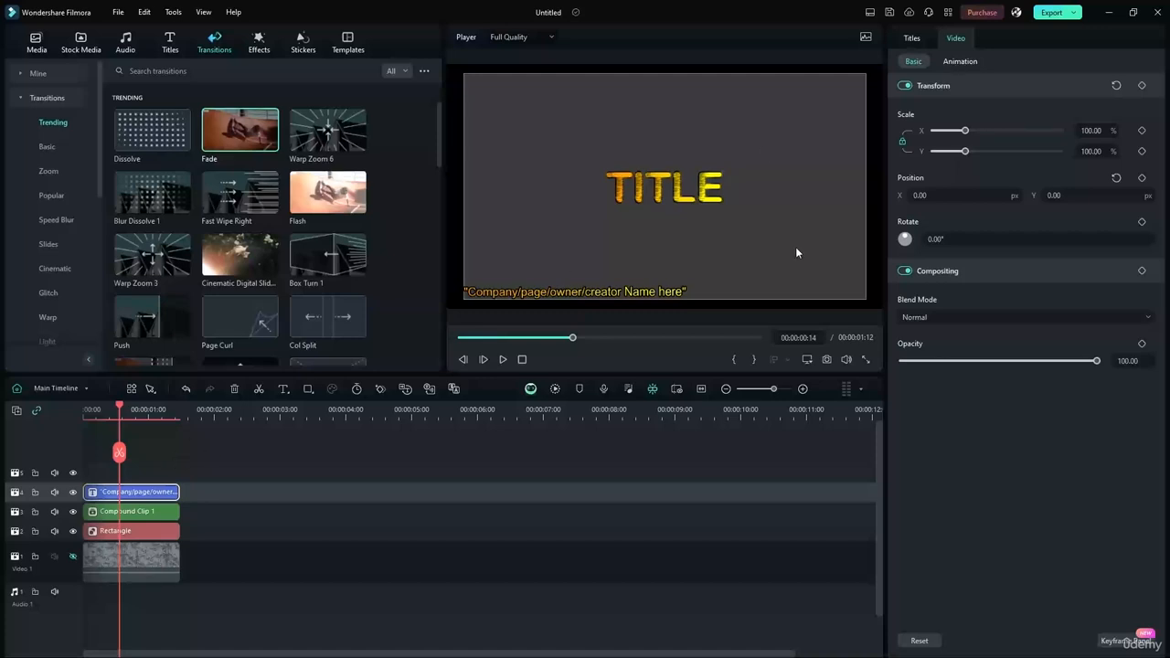
Apply the Fade In preset animation to the company name clip and play it from the start
left_click(953, 67)
left_click(928, 119)
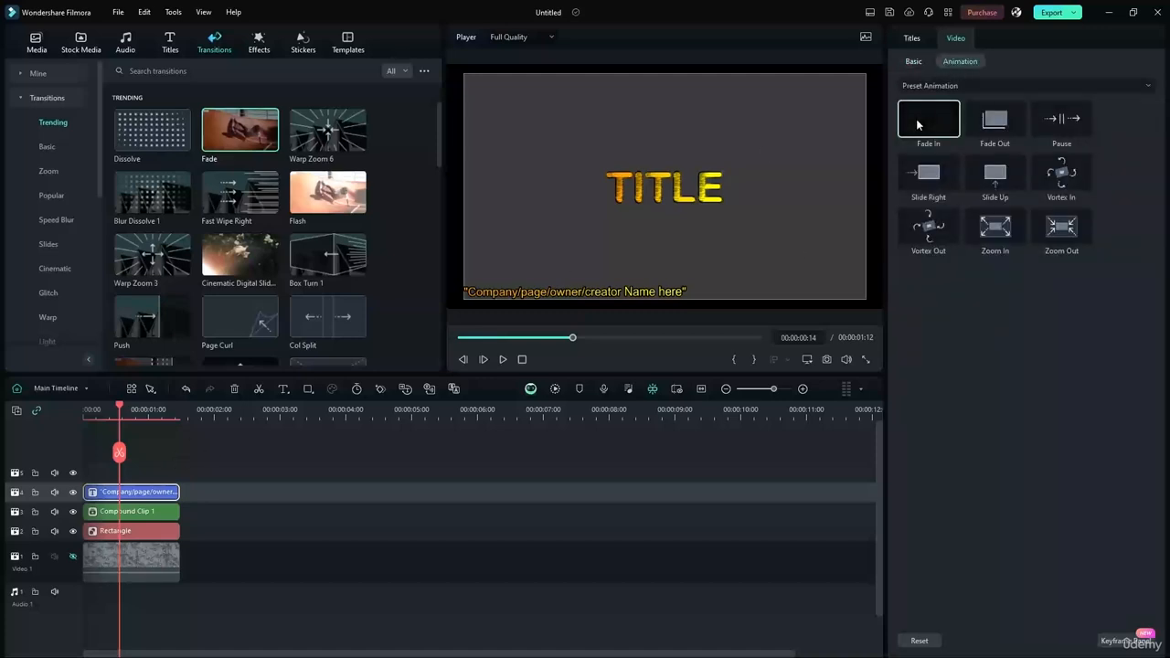
left_click_drag(916, 128, 85, 495)
left_click_drag(121, 409, 83, 408)
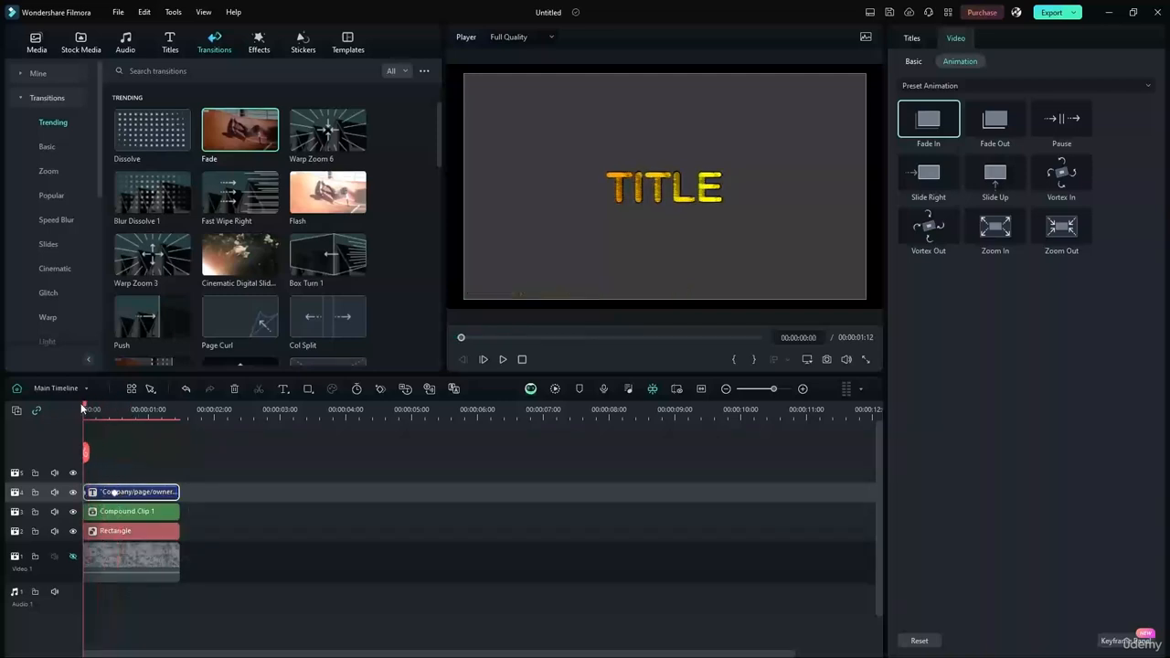
left_click(499, 362)
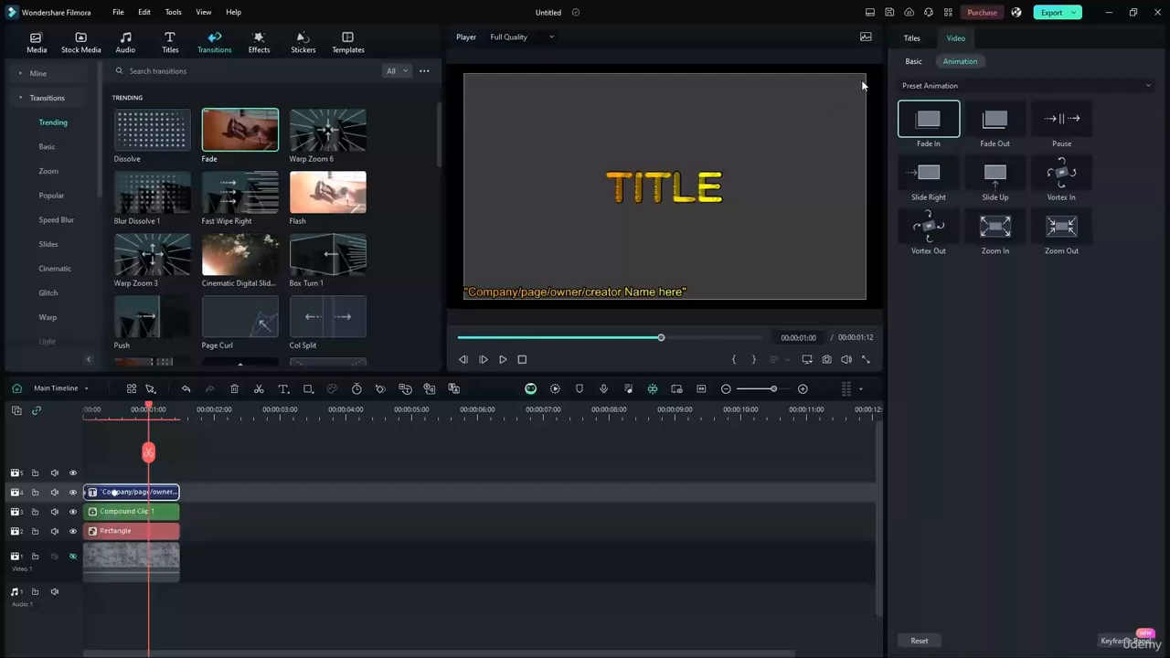
Apply the Fade In preset animation to the TITLE text inside Compound Clip 1
left_click_drag(928, 118, 88, 517)
left_click(96, 514)
left_click_drag(931, 135, 86, 516)
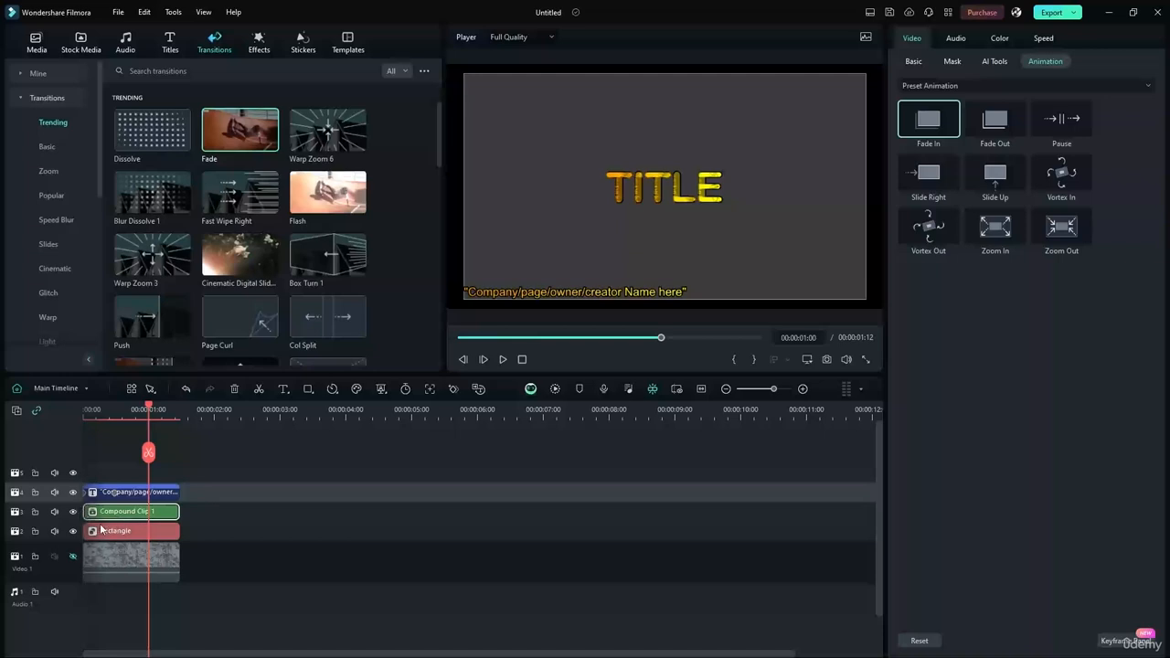
double_click(108, 513)
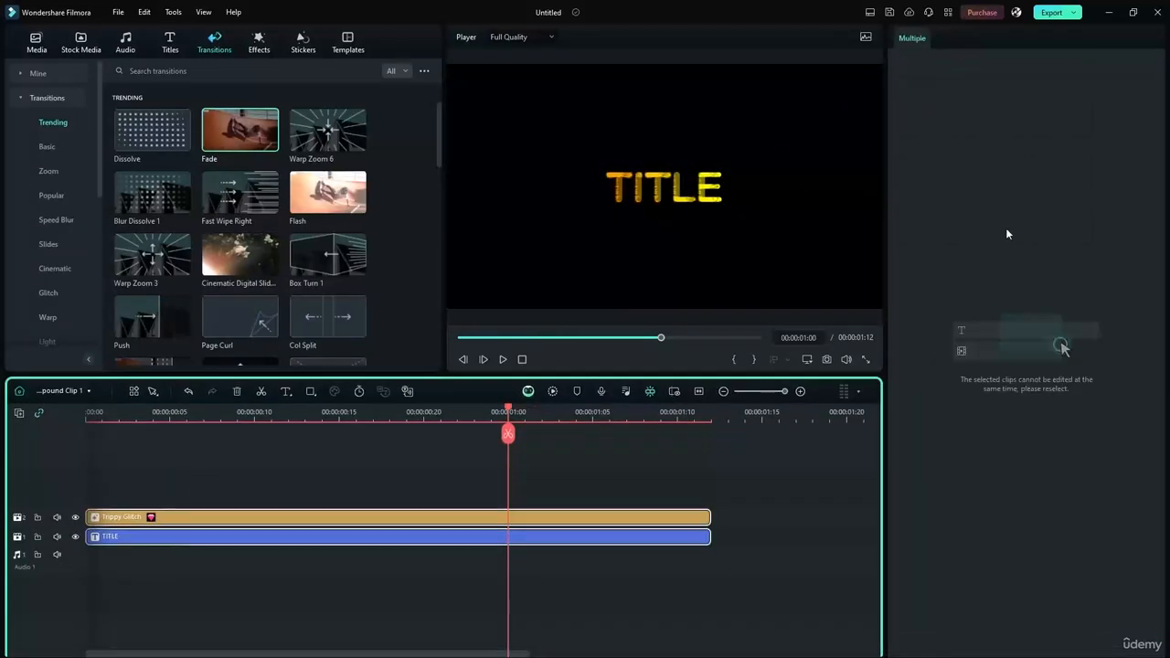
left_click(317, 538)
left_click_drag(924, 117, 112, 541)
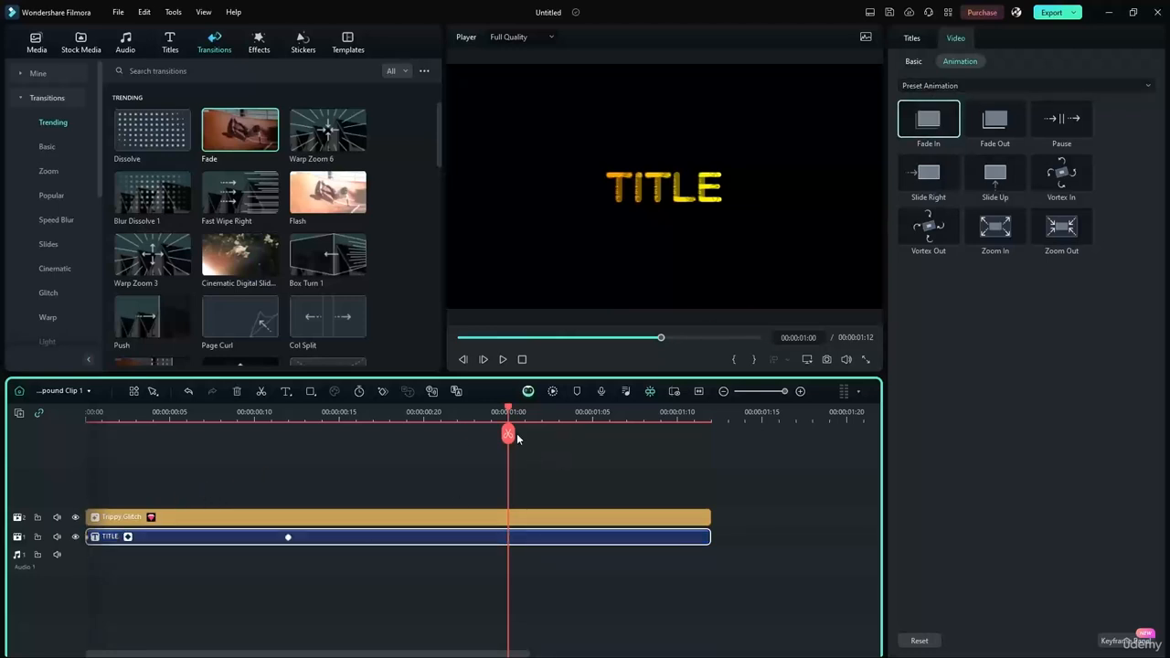
left_click(493, 518)
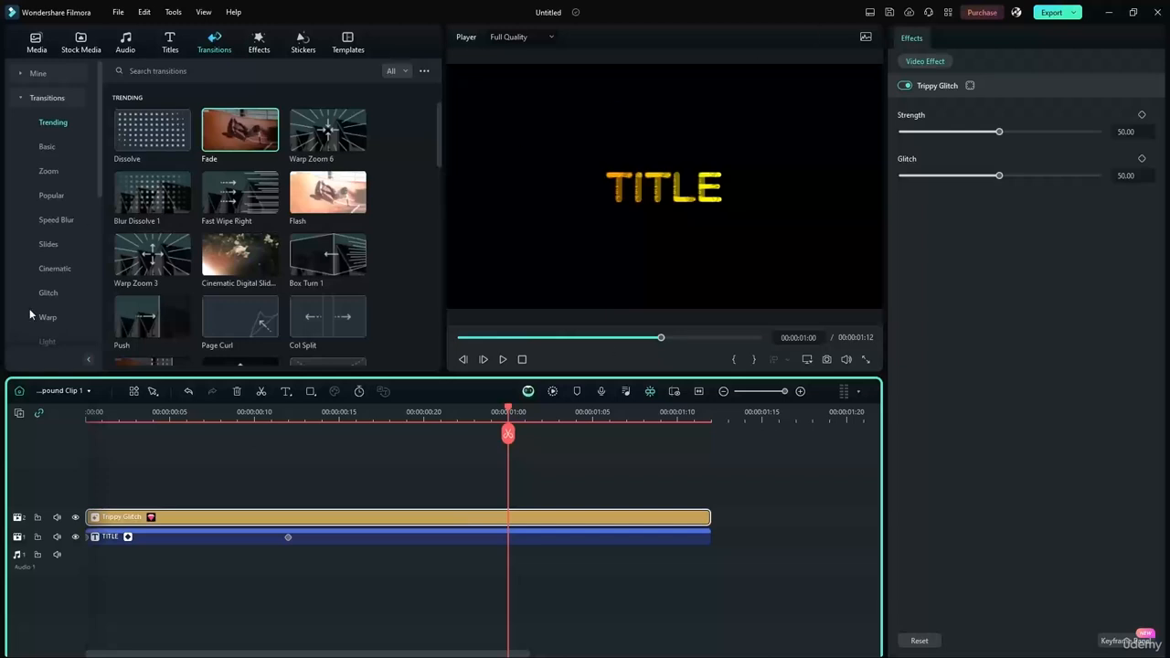
Return to the main timeline and apply the Fade In preset animation to the background video clip
left_click(61, 391)
left_click(64, 411)
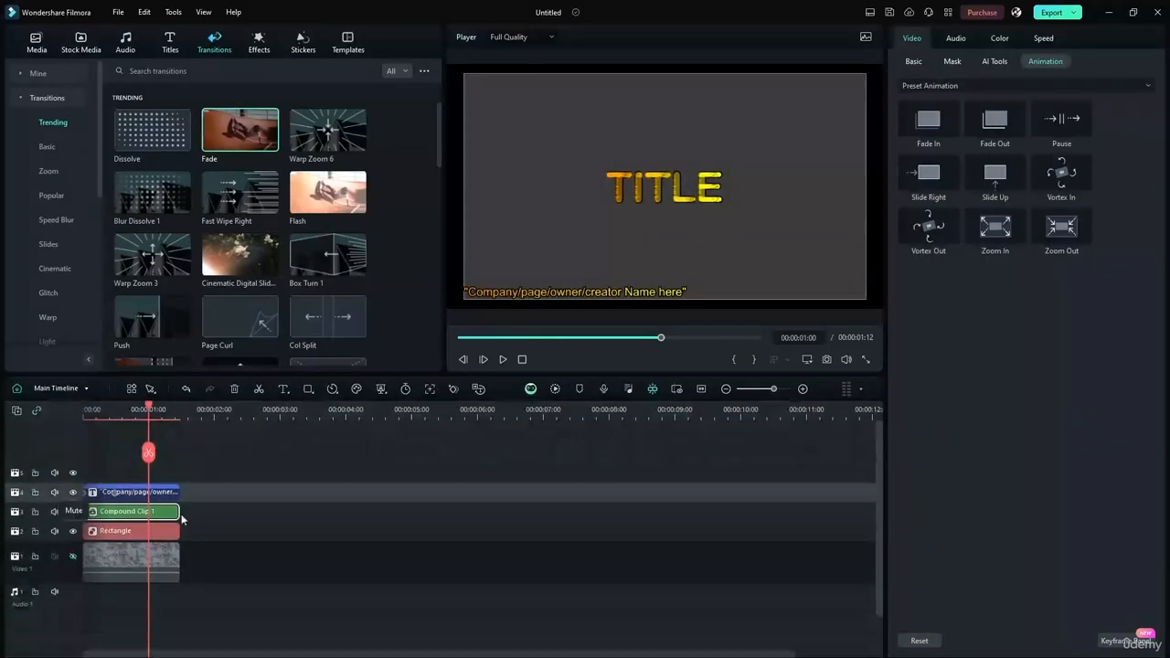
left_click(140, 548)
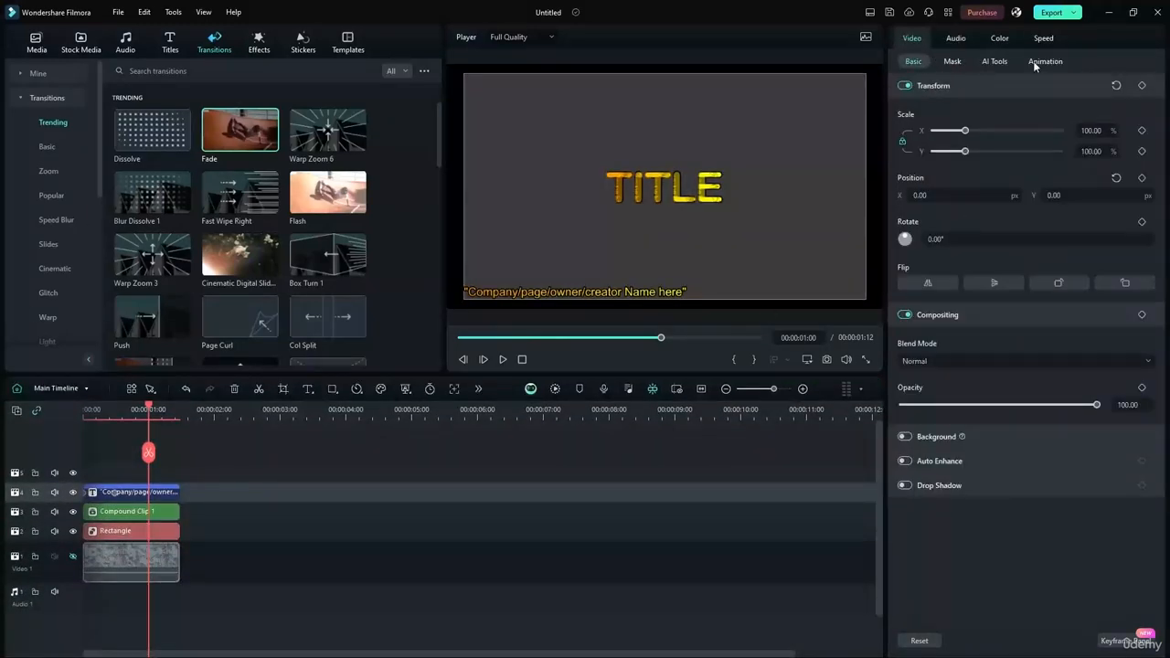
left_click(1042, 61)
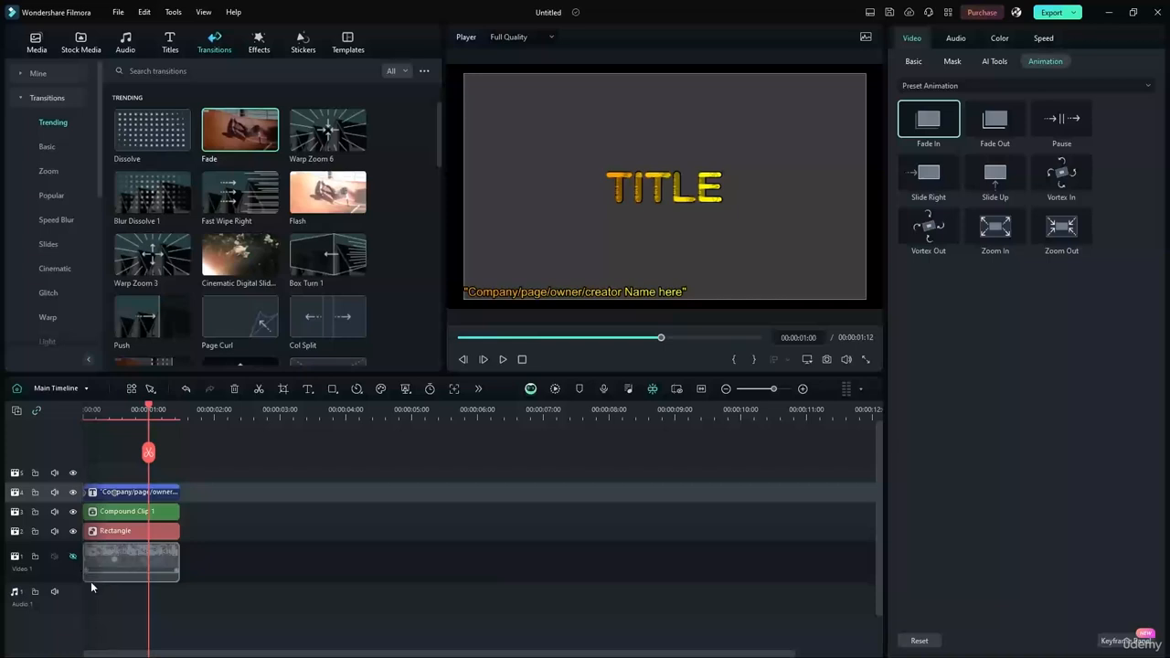
Apply the Fade Out preset animation to the company name, Compound Clip 1 and the background video
left_click(165, 494)
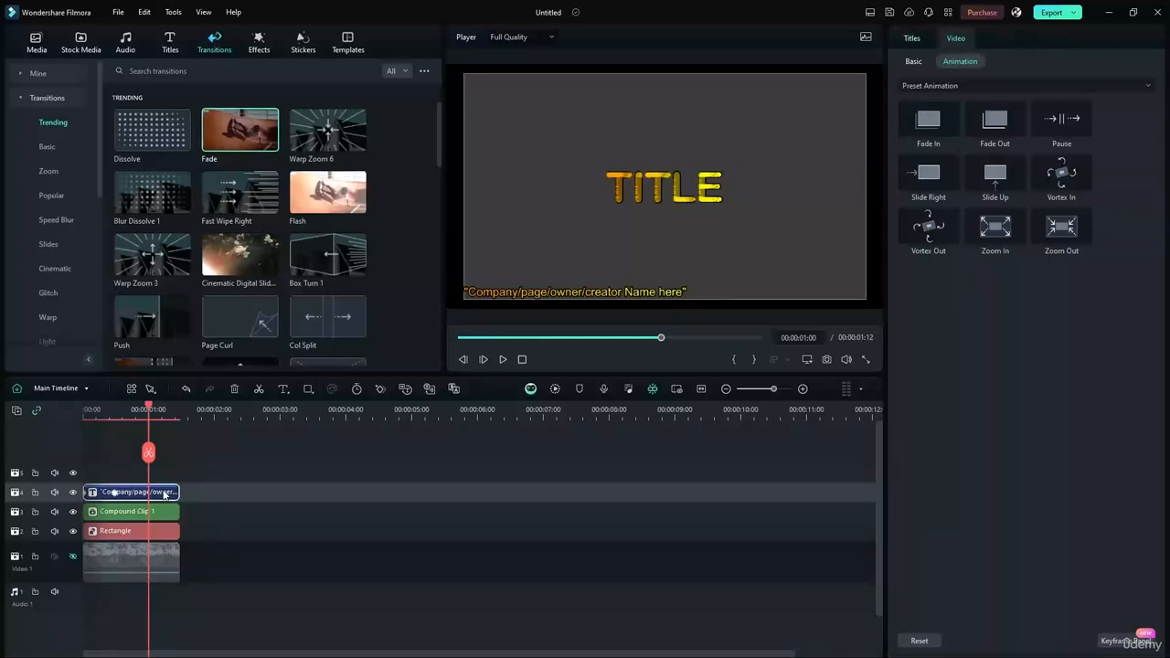
left_click_drag(994, 119, 181, 499)
left_click_drag(1015, 121, 161, 498)
left_click_drag(978, 130, 153, 512)
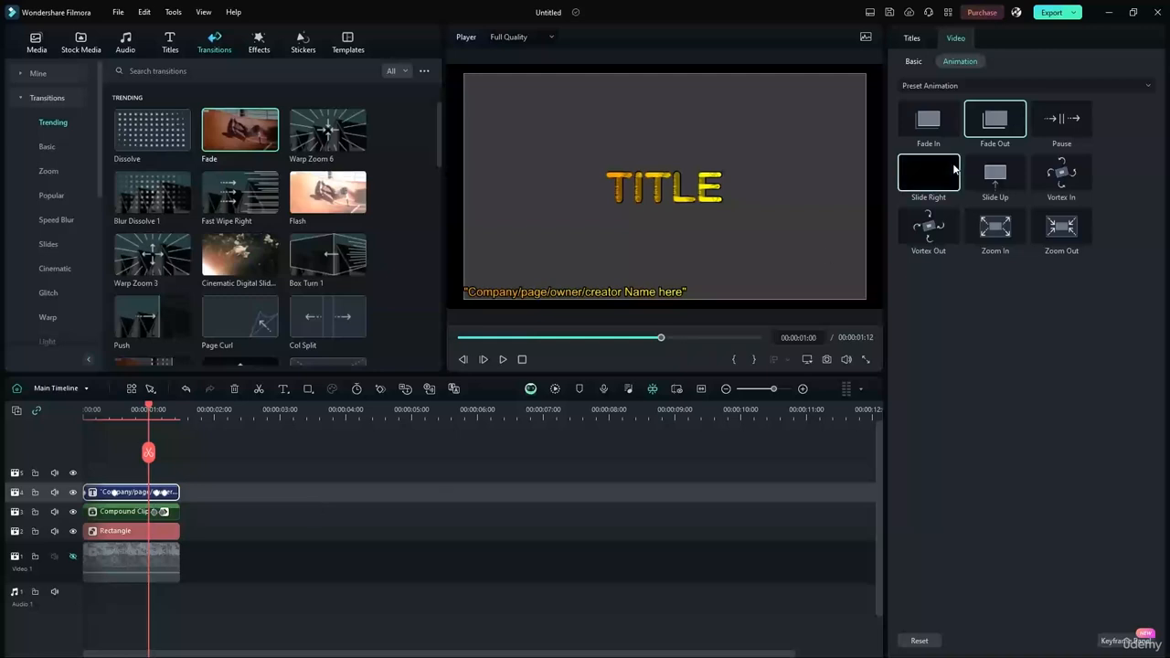
left_click_drag(992, 117, 156, 566)
left_click(253, 555)
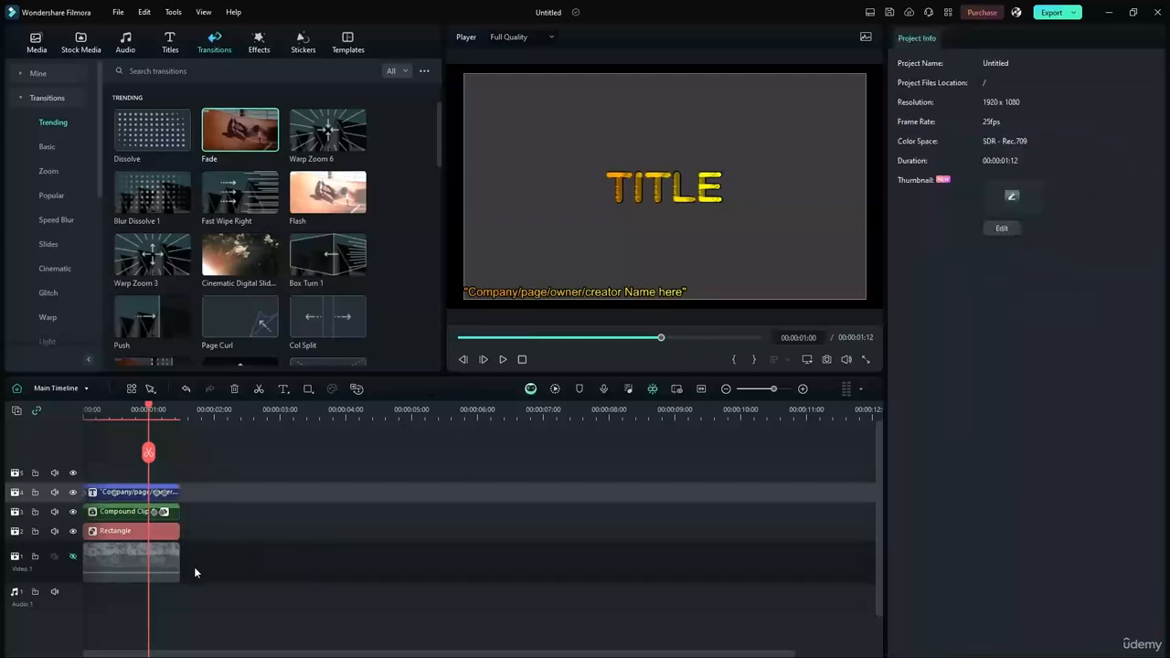
Fit the timeline and move the company name's fade-out keyframes to 00:00:01:09 and the clip's end
left_click(129, 492)
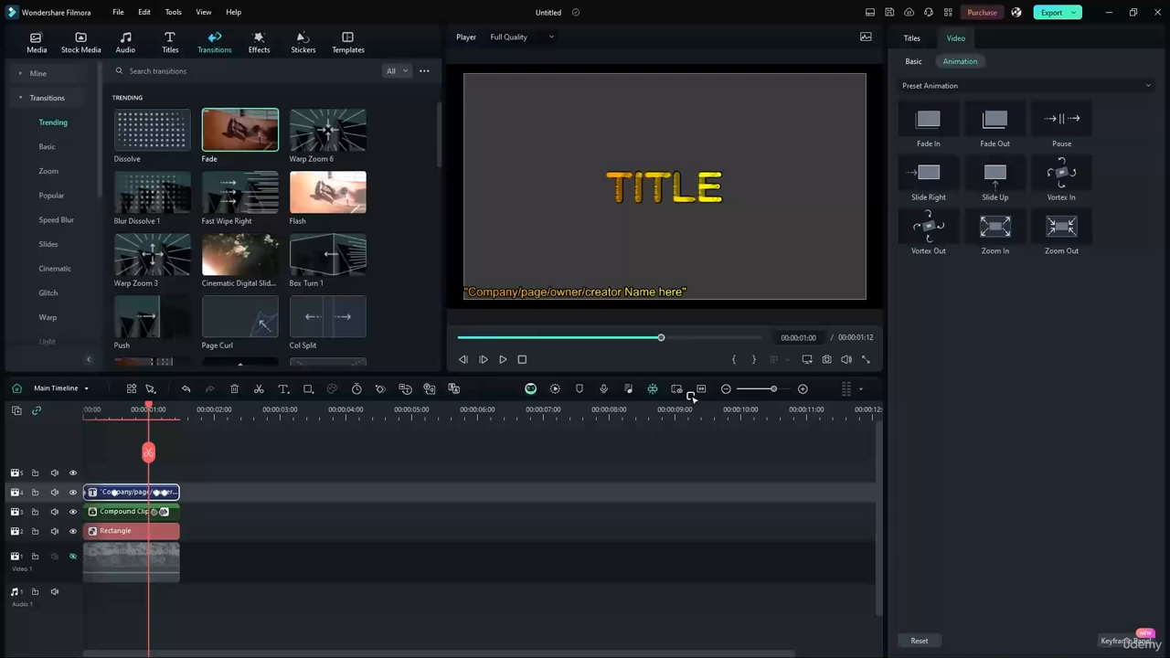
left_click(701, 389)
left_click(735, 493)
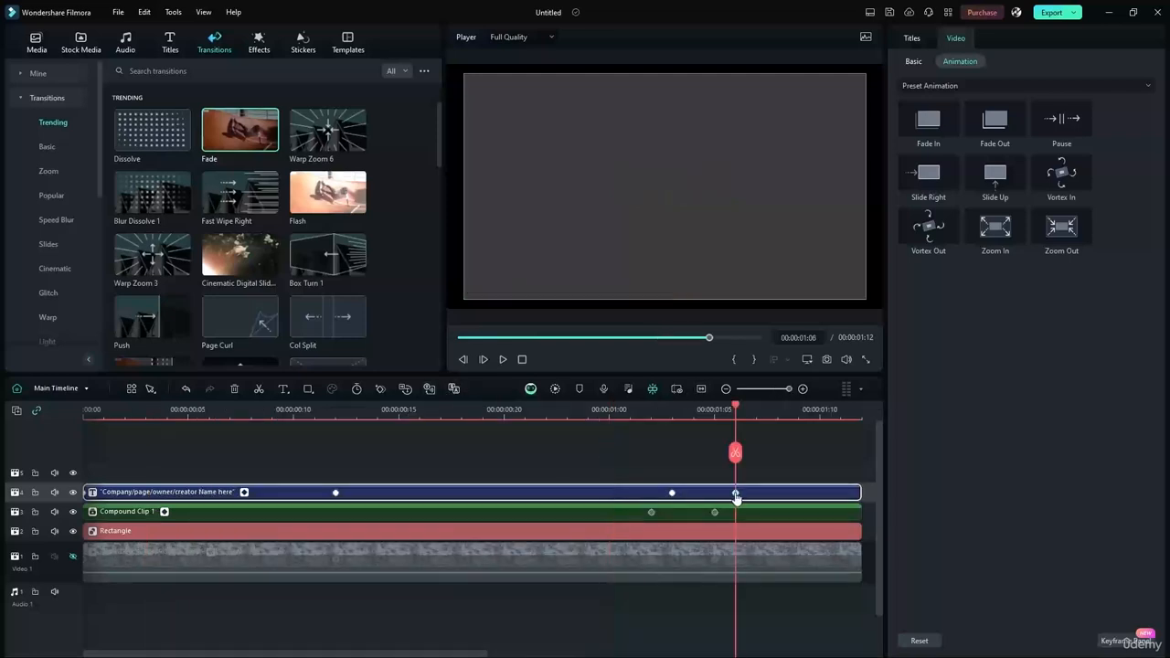
left_click_drag(672, 494, 791, 498)
left_click(798, 493)
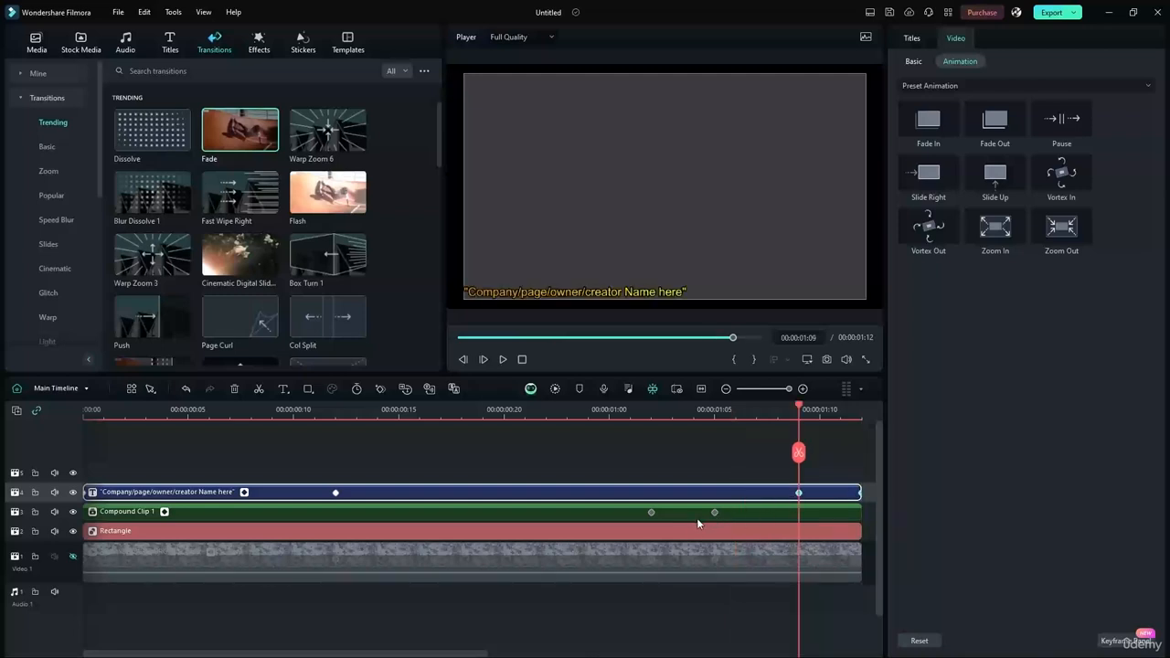
Move Compound Clip 1's fade-out keyframes to 00:00:01:09 and the clip's end
left_click(737, 517)
left_click(715, 512)
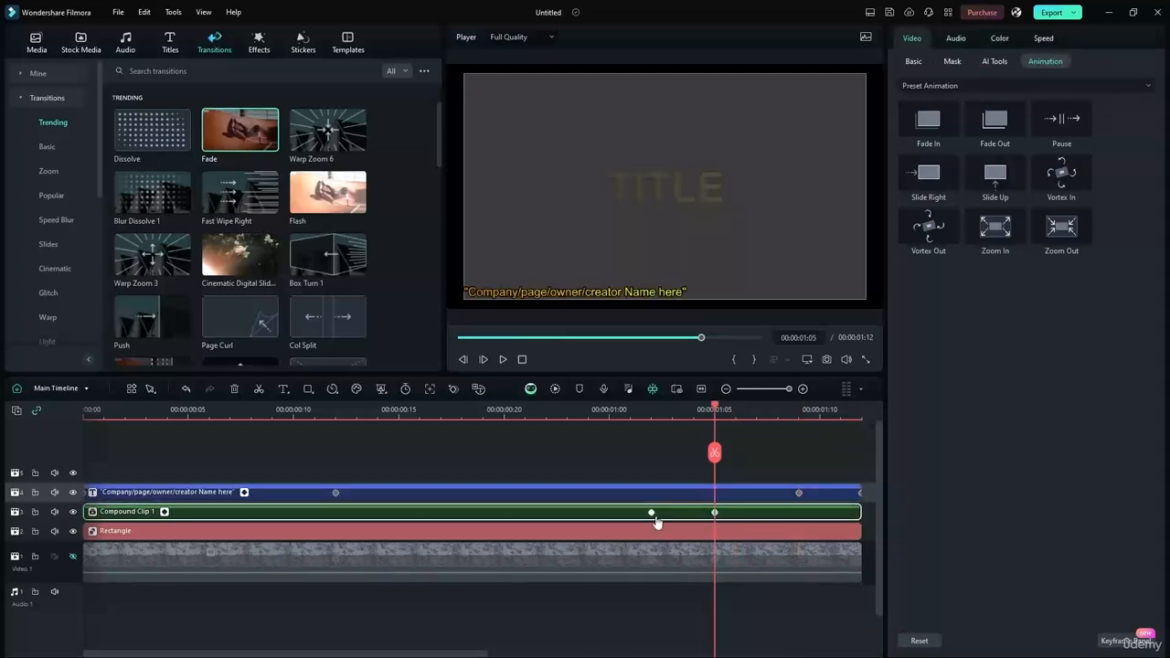
left_click_drag(652, 514, 799, 514)
Move the background video's fade-out keyframes so the fade starts at 00:00:01:09
left_click(692, 574)
left_click(715, 564)
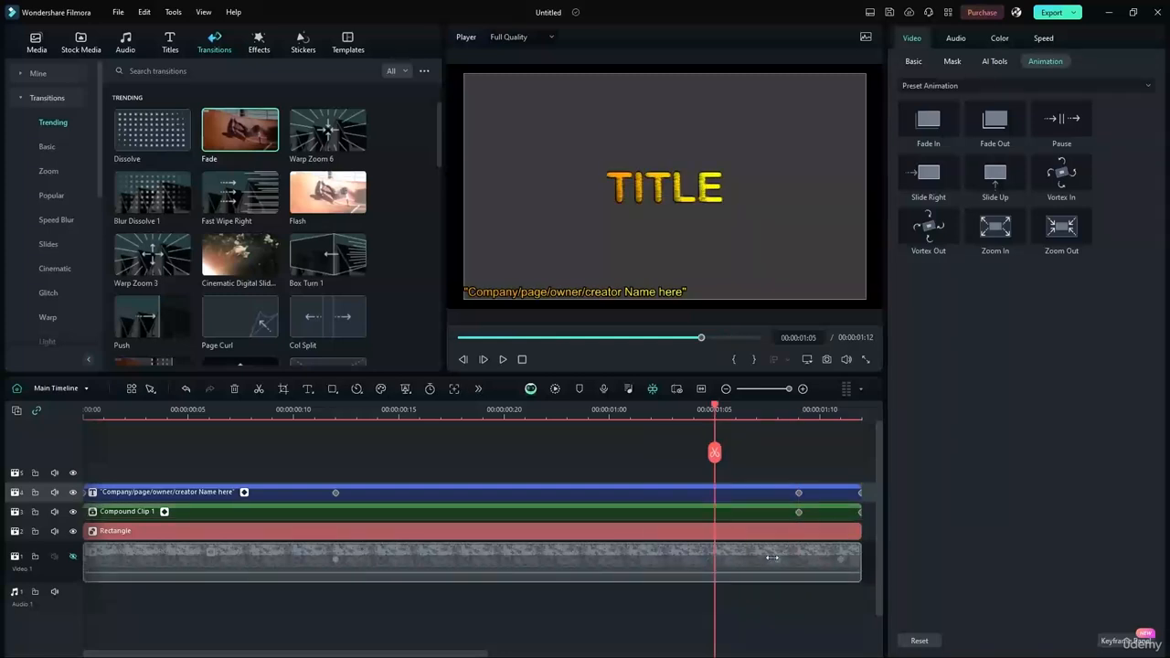
left_click(799, 452)
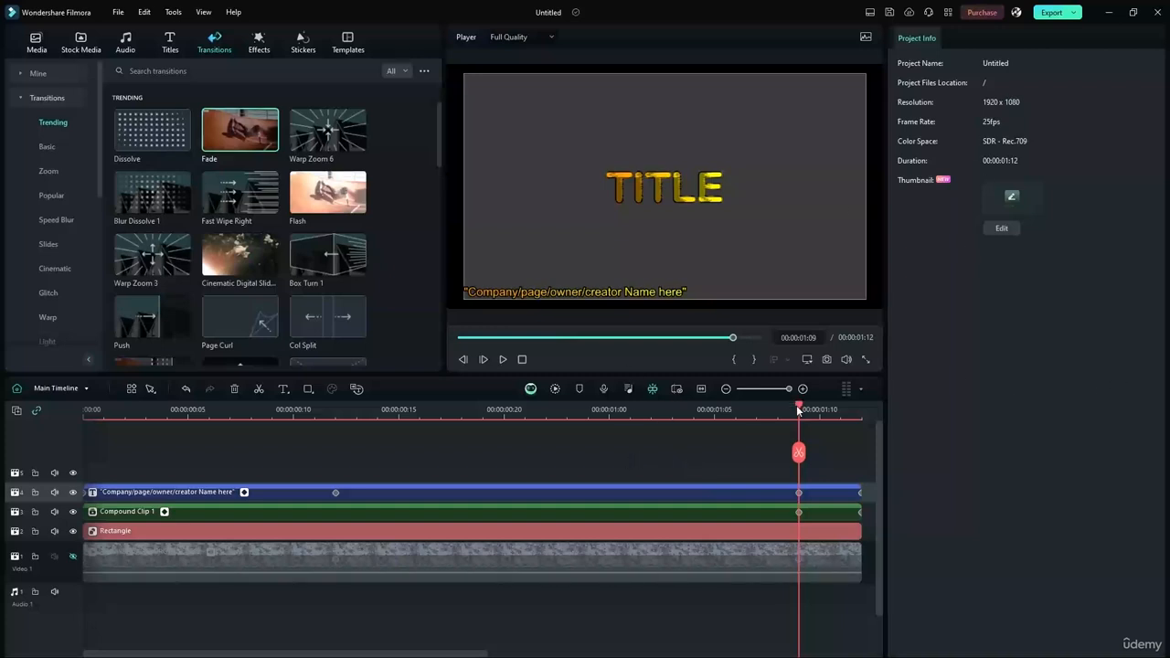
Show the background video's track and play the whole intro from the start
left_click_drag(800, 411, 67, 514)
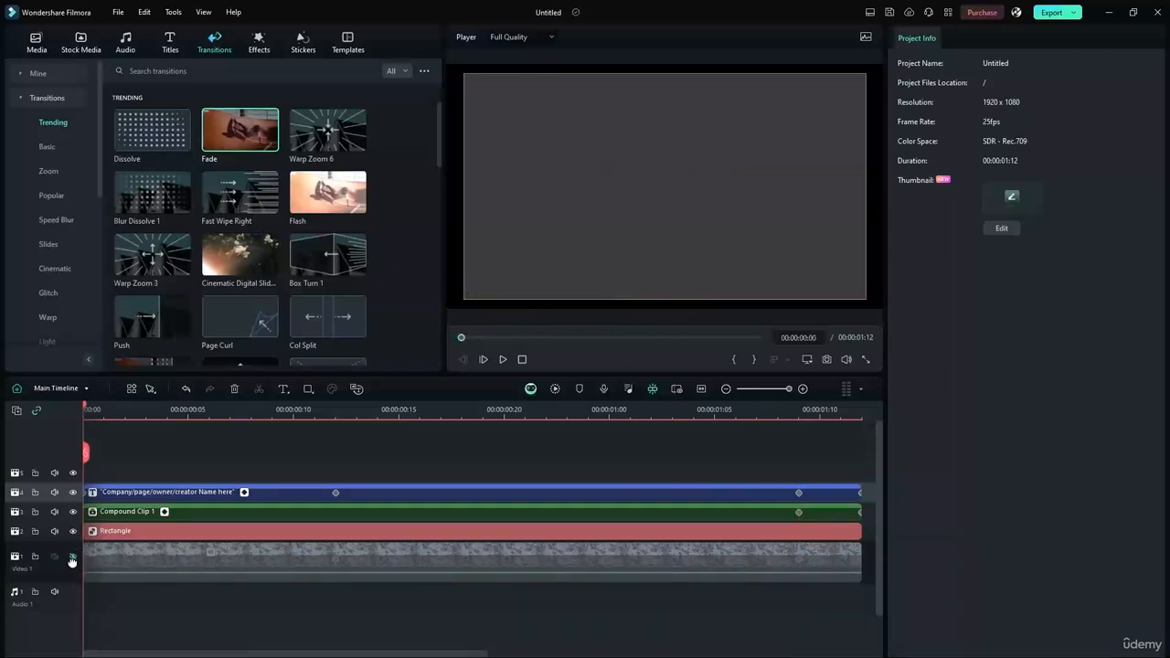
left_click(73, 558)
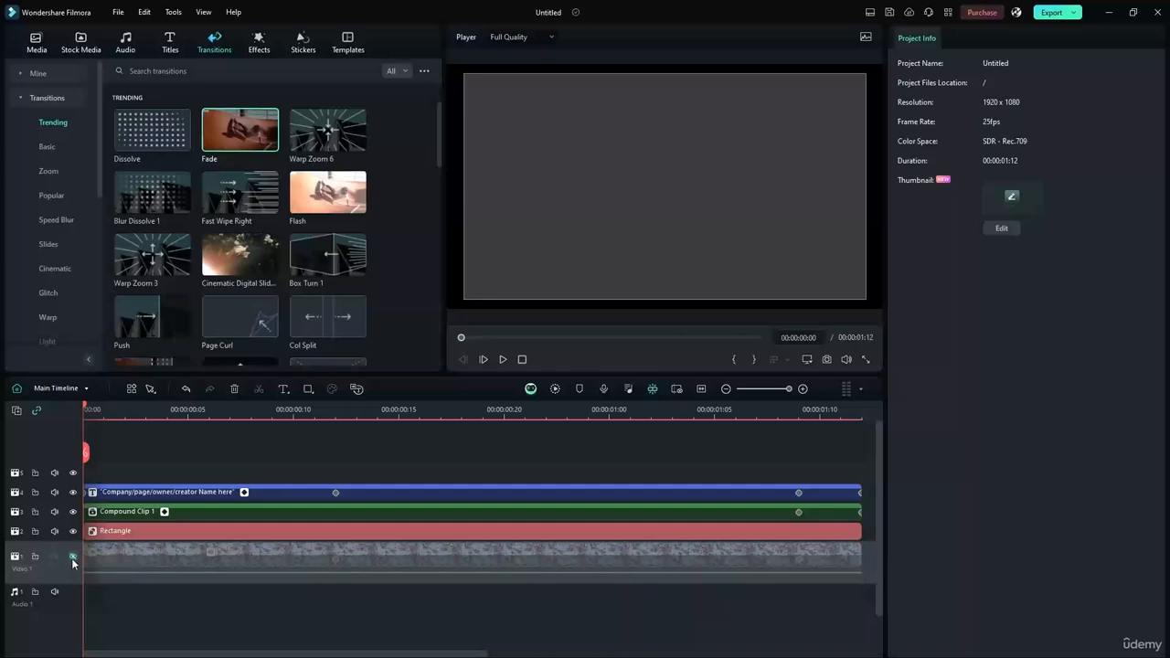
left_click(73, 557)
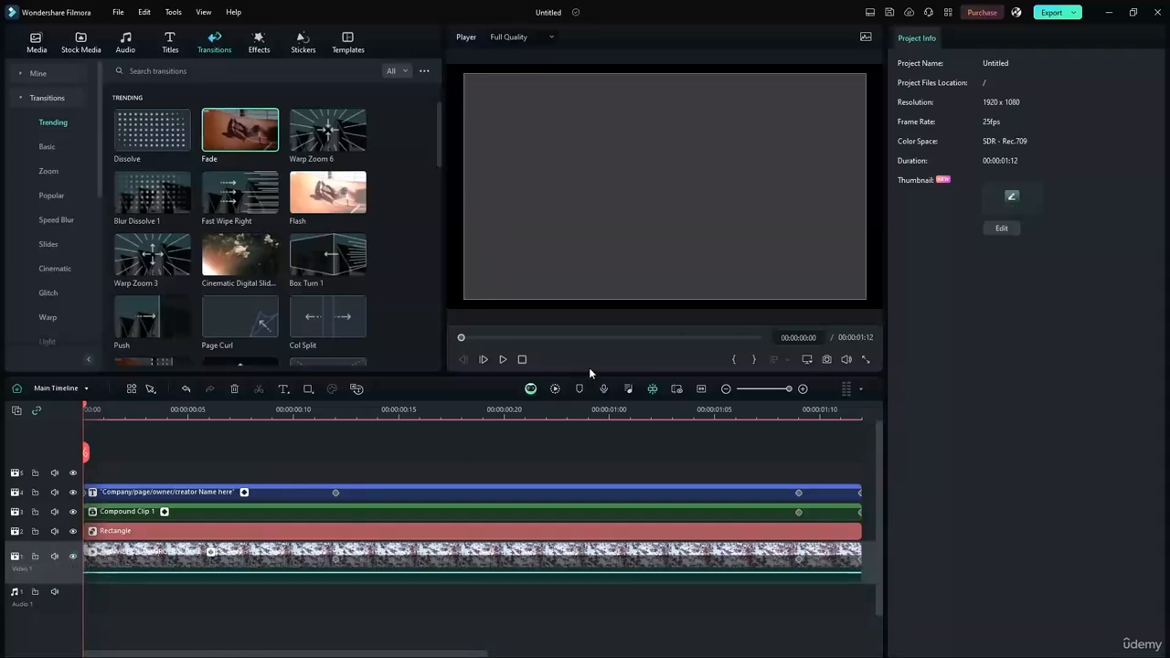
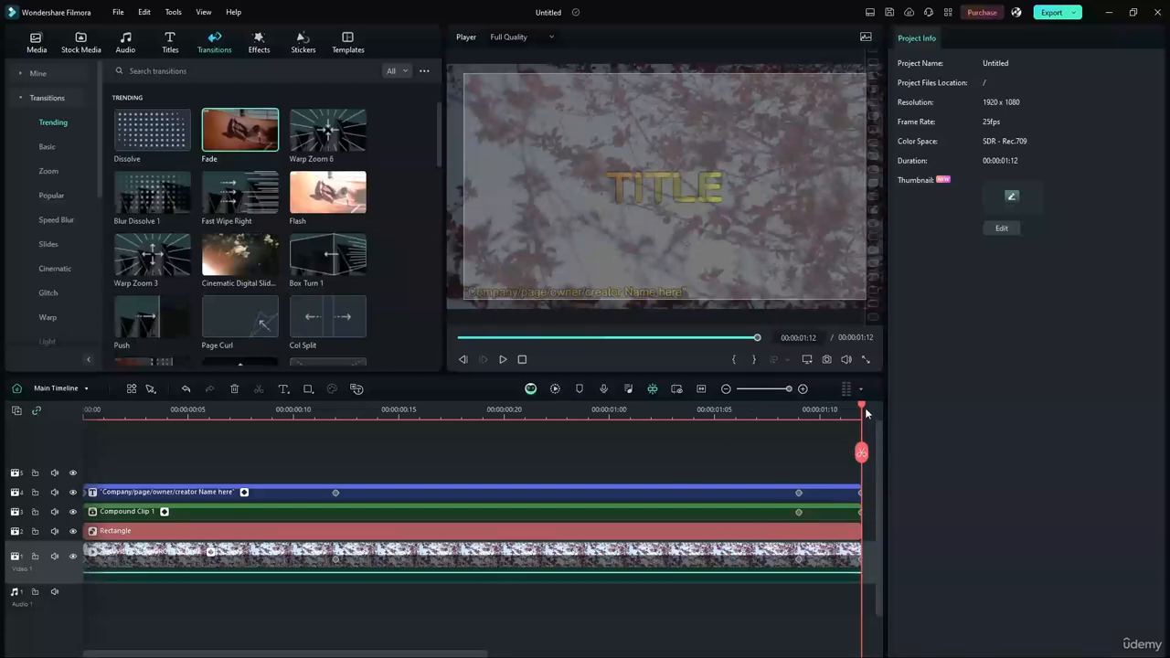
Return to the start of the timeline and render its preview
left_click_drag(863, 408, 61, 445)
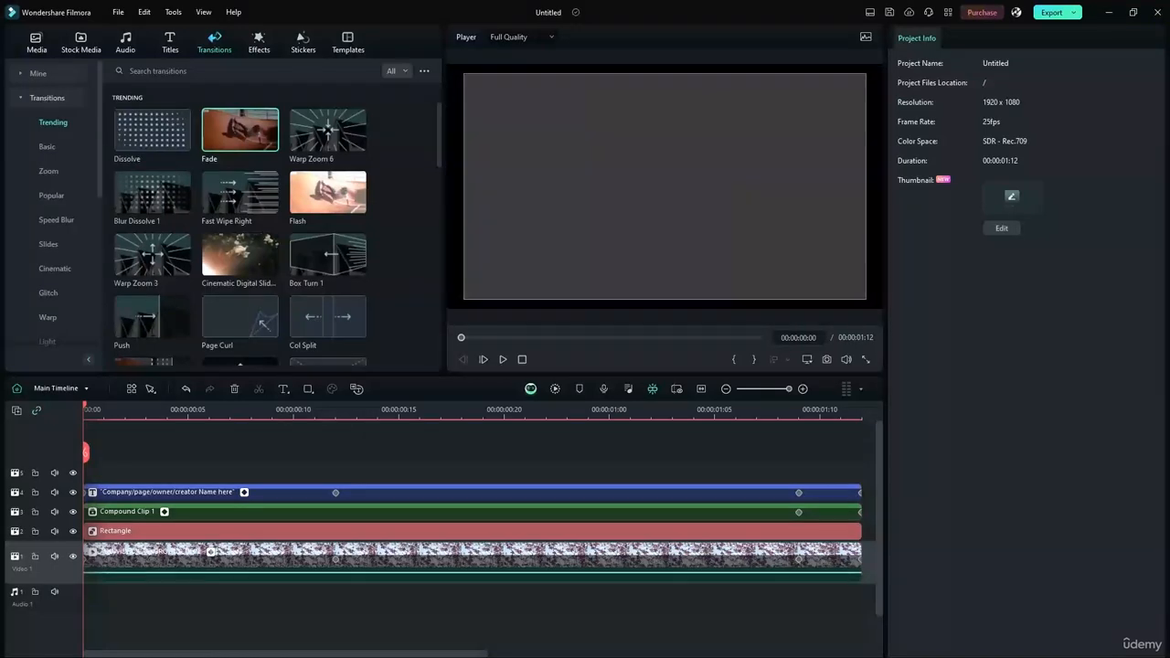
left_click(118, 533)
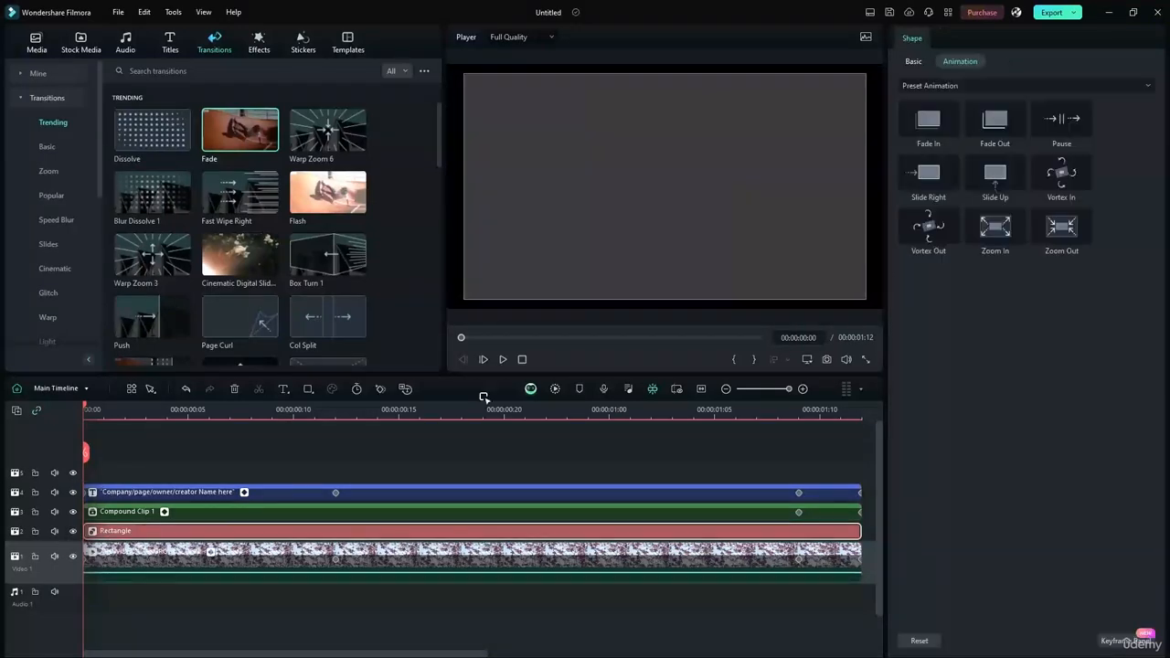
mouse_move(880, 433)
left_mouse_down()
mouse_move(875, 514)
mouse_move(873, 434)
left_mouse_up()
left_click(554, 389)
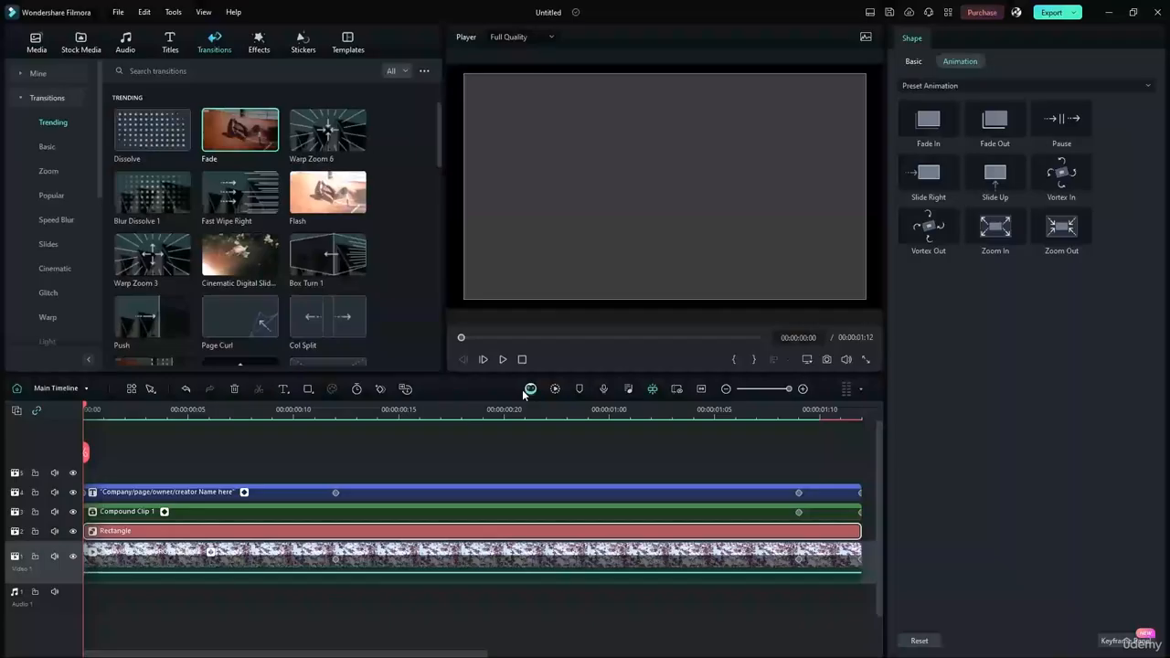
Hide the rectangle's track and check the custom titles and timeline options for a way to save the template
left_click(73, 531)
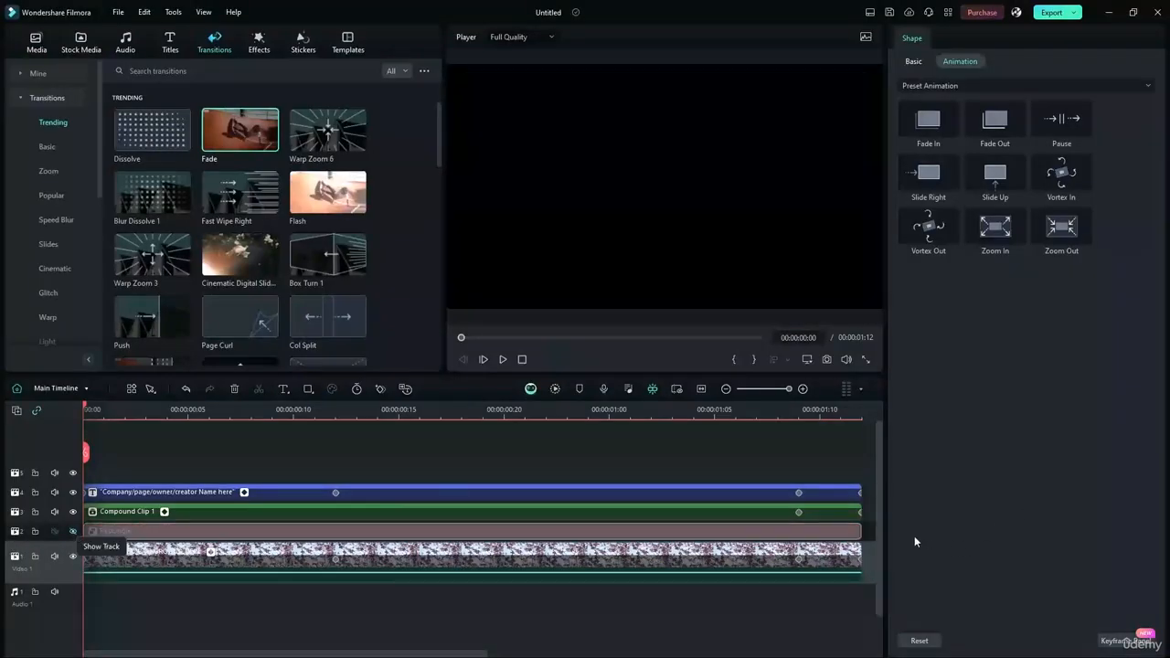
right_click(385, 436)
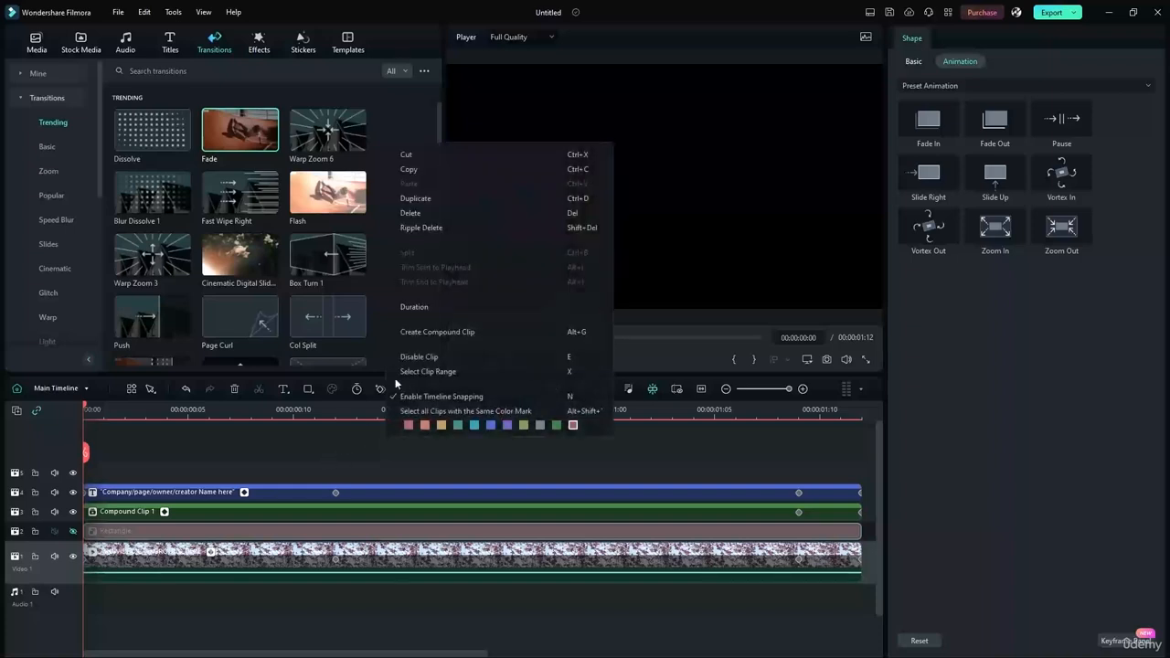
left_click(165, 44)
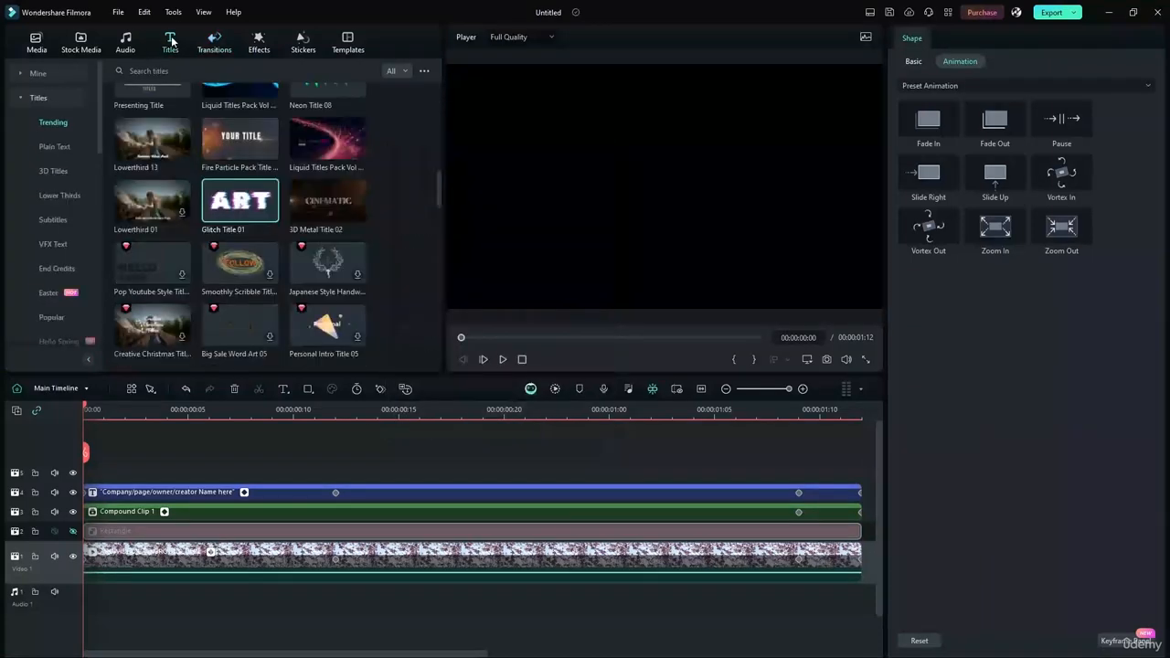
left_click(37, 73)
left_click(51, 146)
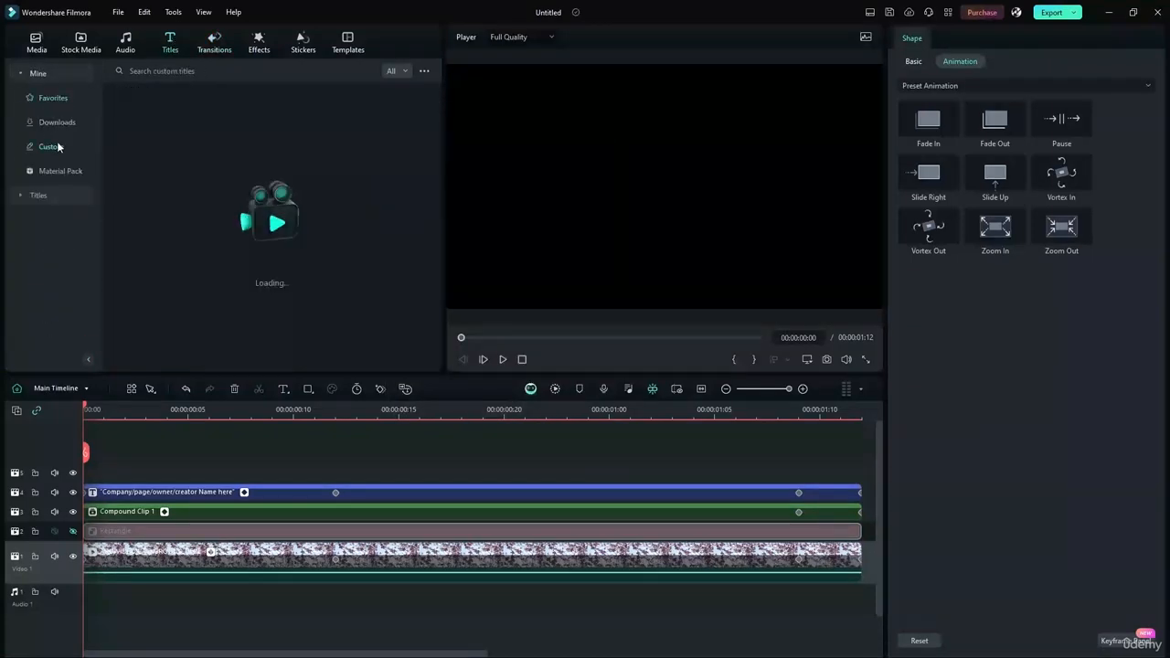
left_click(320, 437)
right_click(314, 446)
left_click(150, 479)
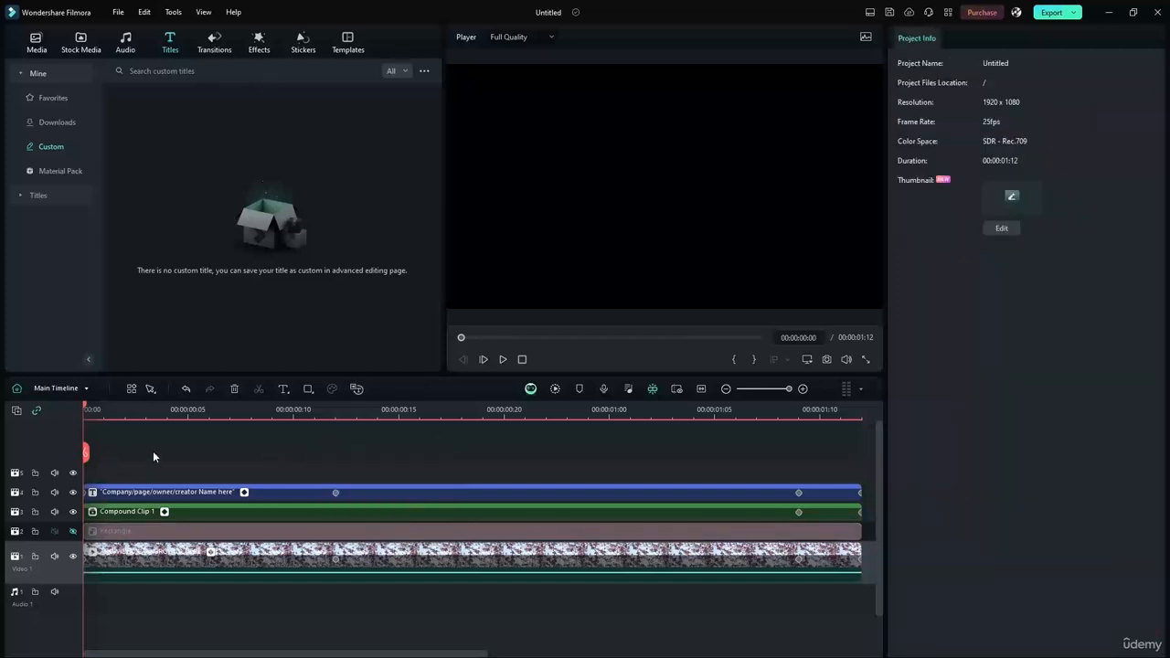
right_click(168, 469)
right_click(167, 602)
left_click(155, 625)
left_click(1001, 228)
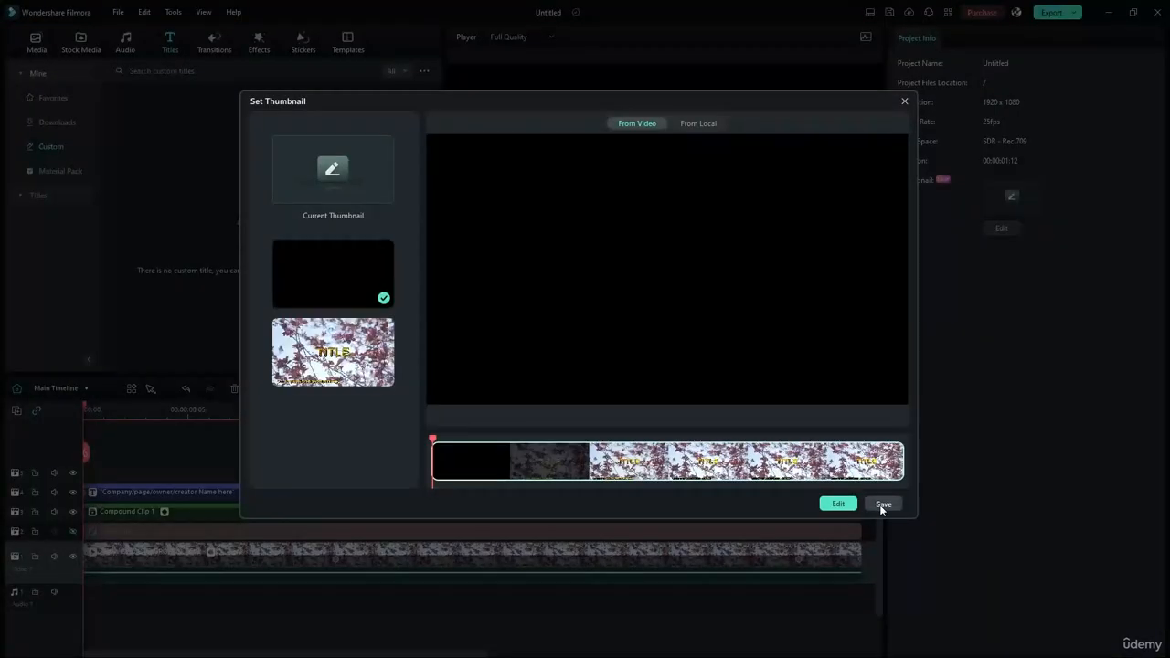
left_click(883, 505)
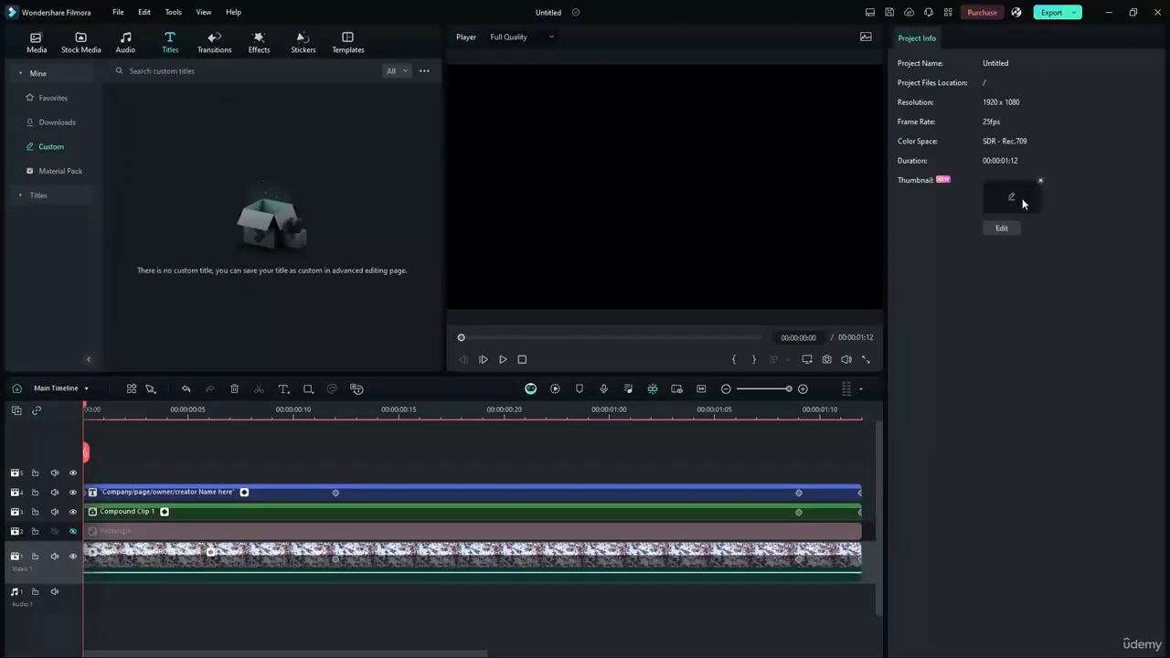
left_click(1007, 207)
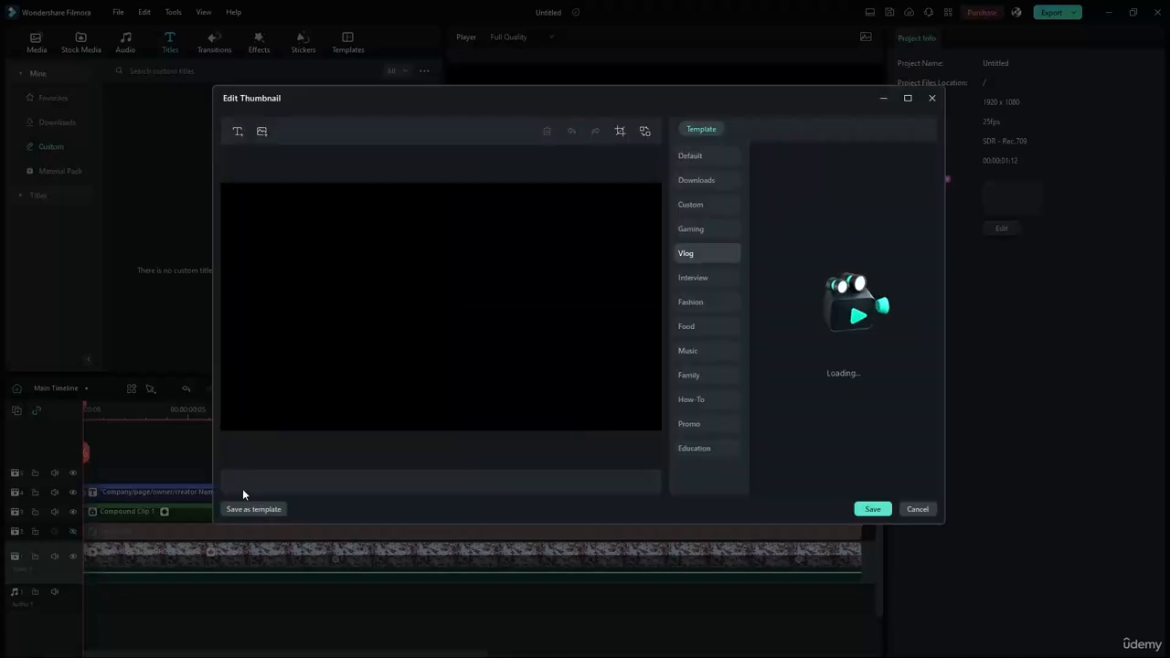
left_click(561, 418)
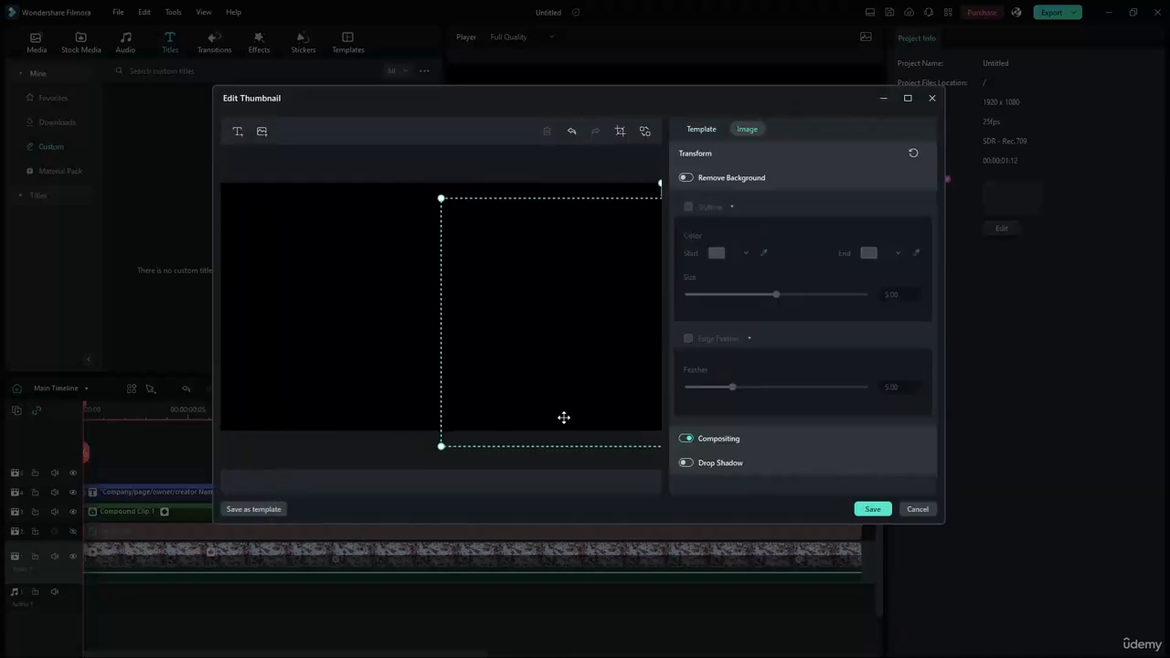
left_click_drag(435, 331, 275, 331)
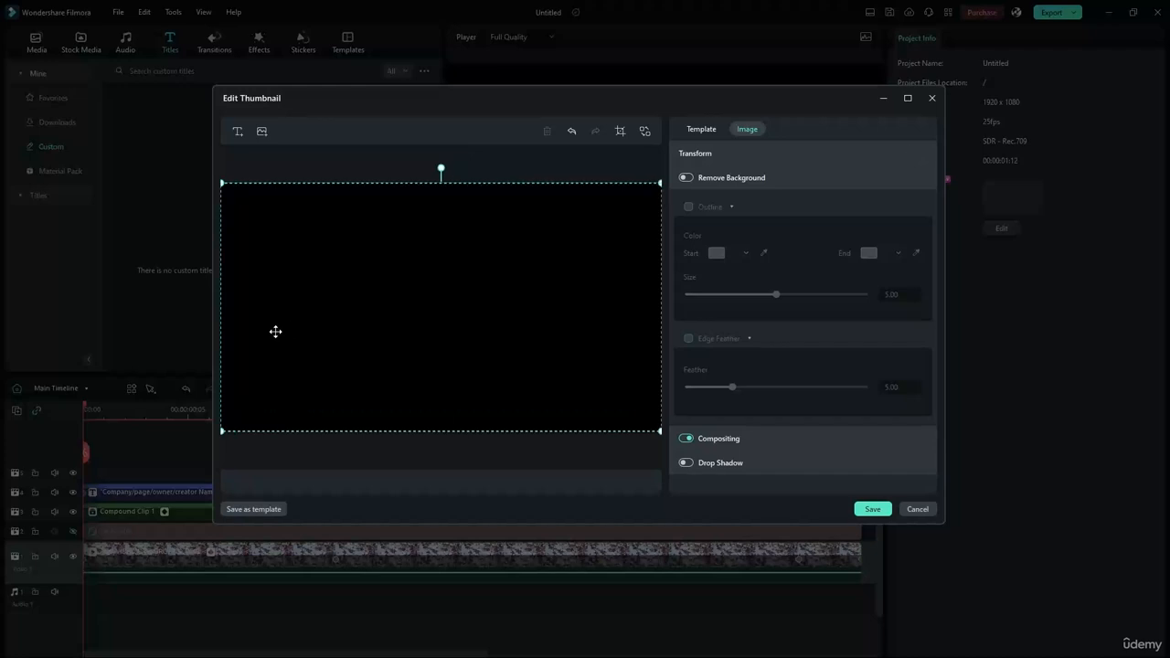
left_click(701, 129)
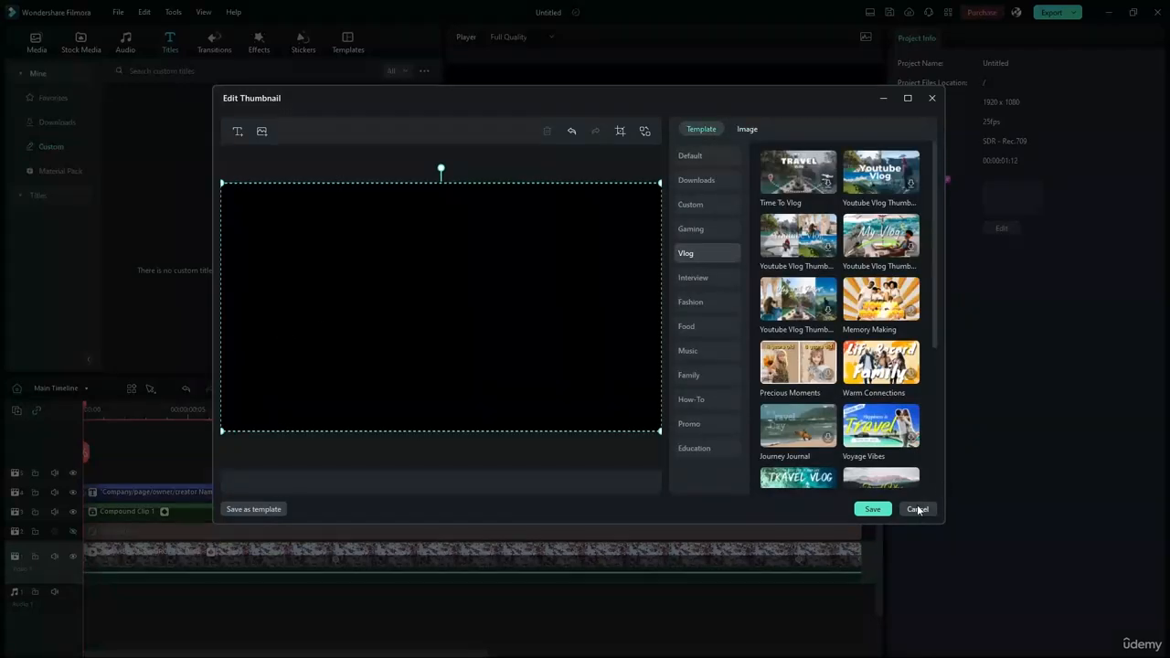
left_click(919, 509)
left_click(681, 313)
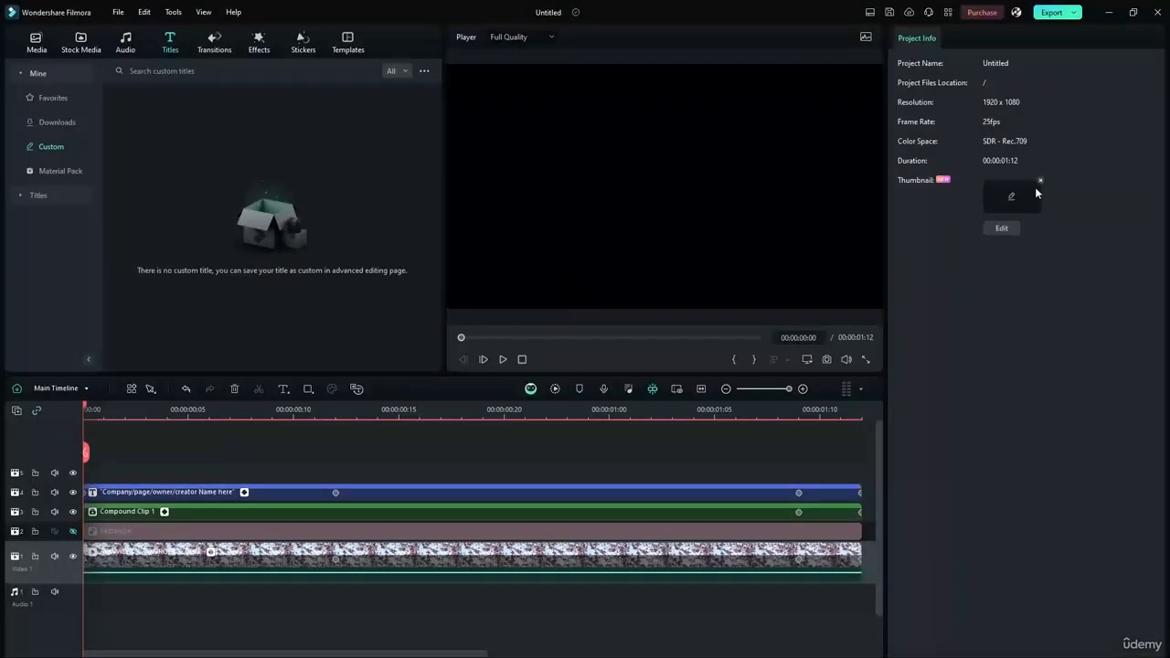
left_click(1041, 179)
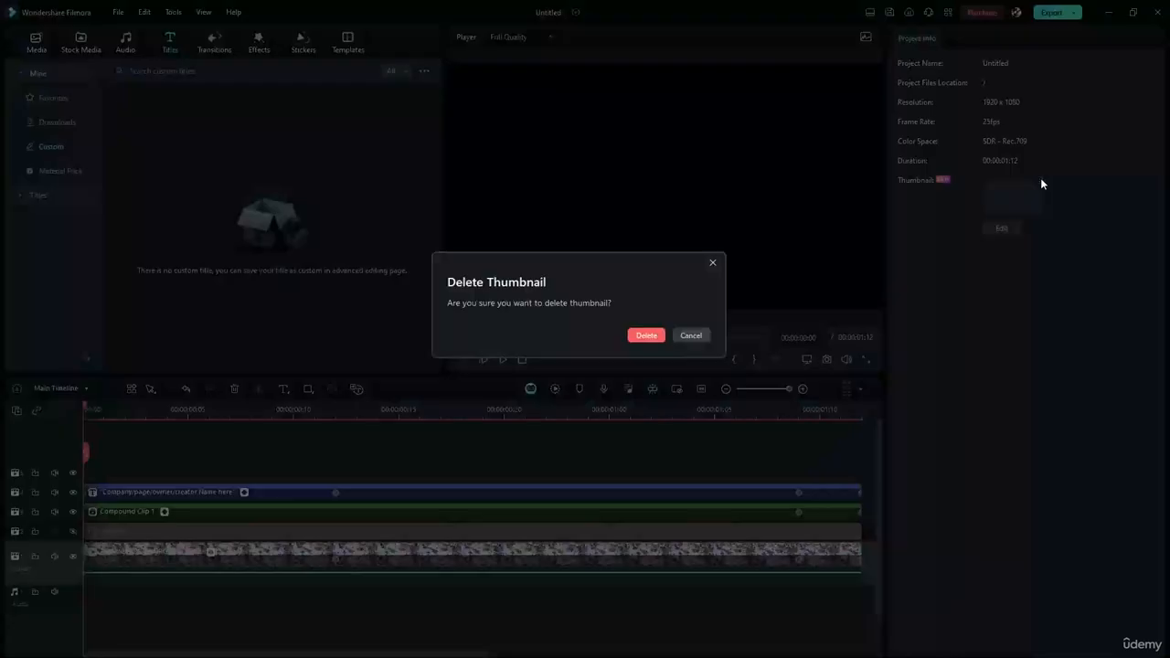
left_click(645, 337)
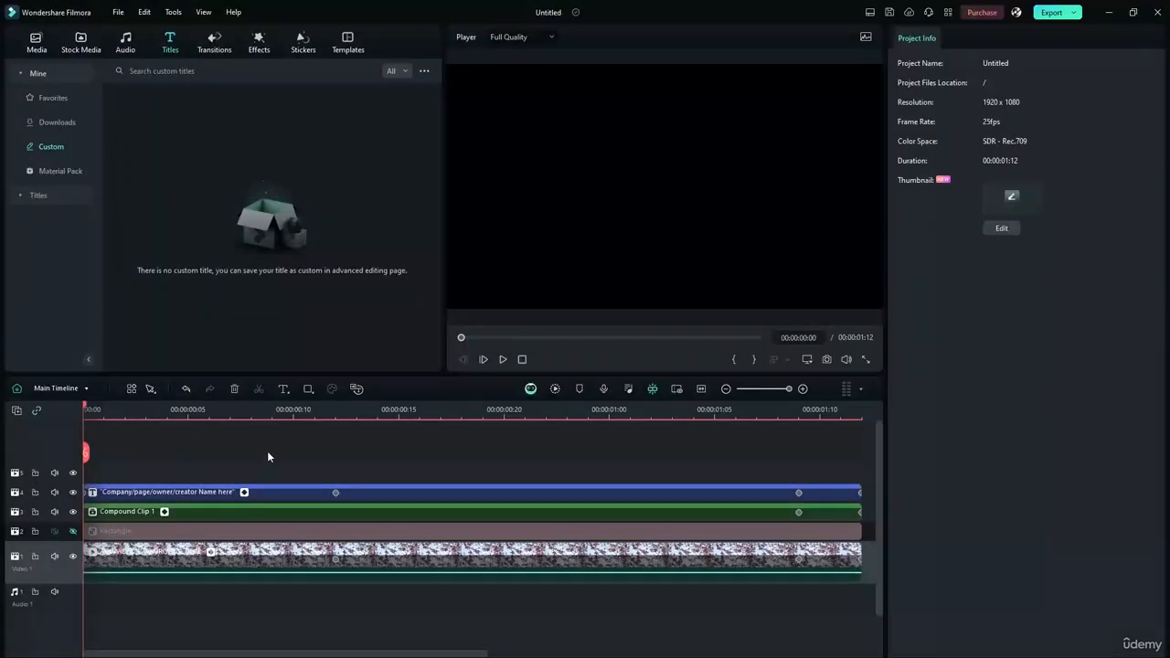
Check the options of the empty timeline, the company name clip and all selected clips for a way to save the template
right_click(370, 442)
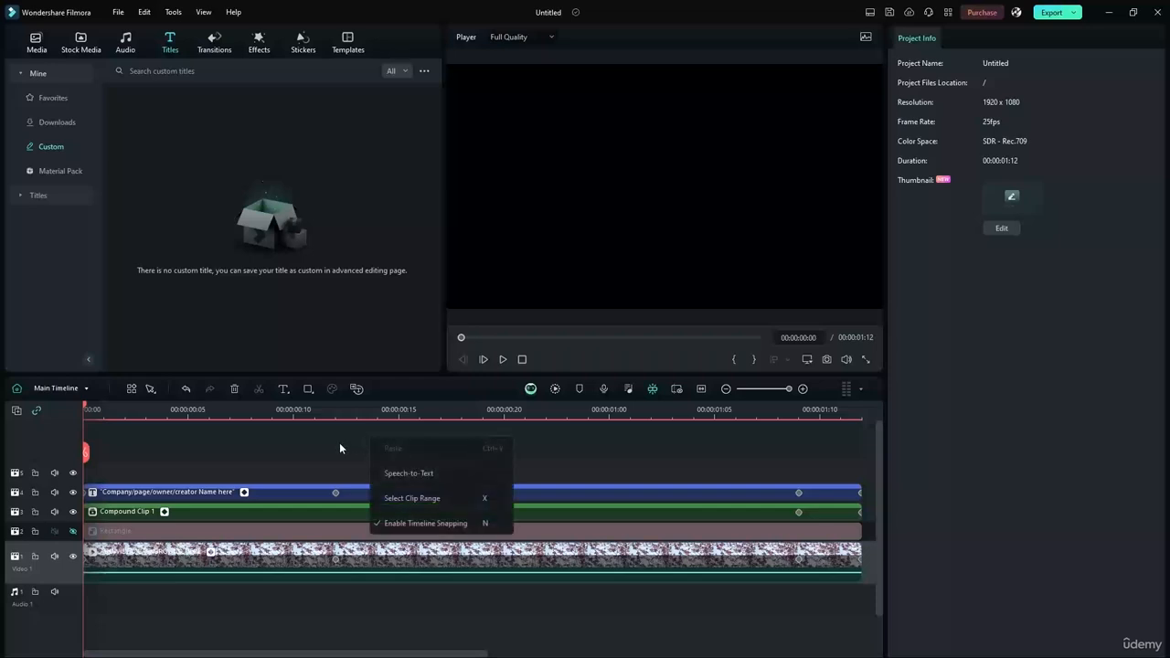
left_click(324, 444)
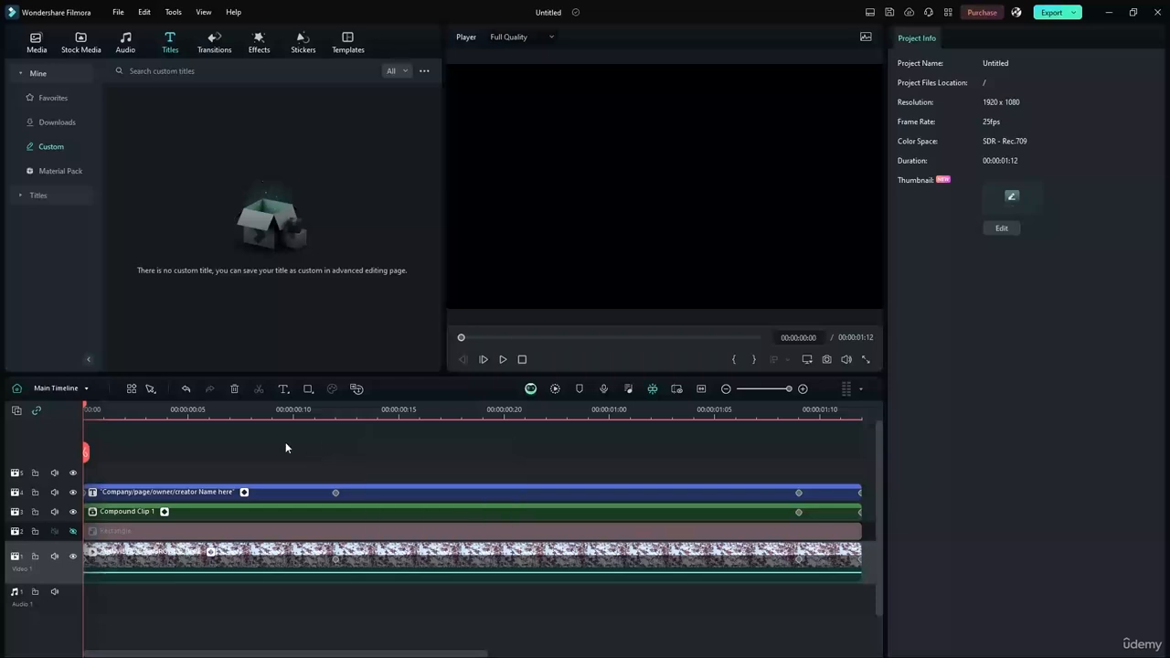
left_click_drag(85, 448, 313, 459)
right_click(398, 457)
left_click(338, 492)
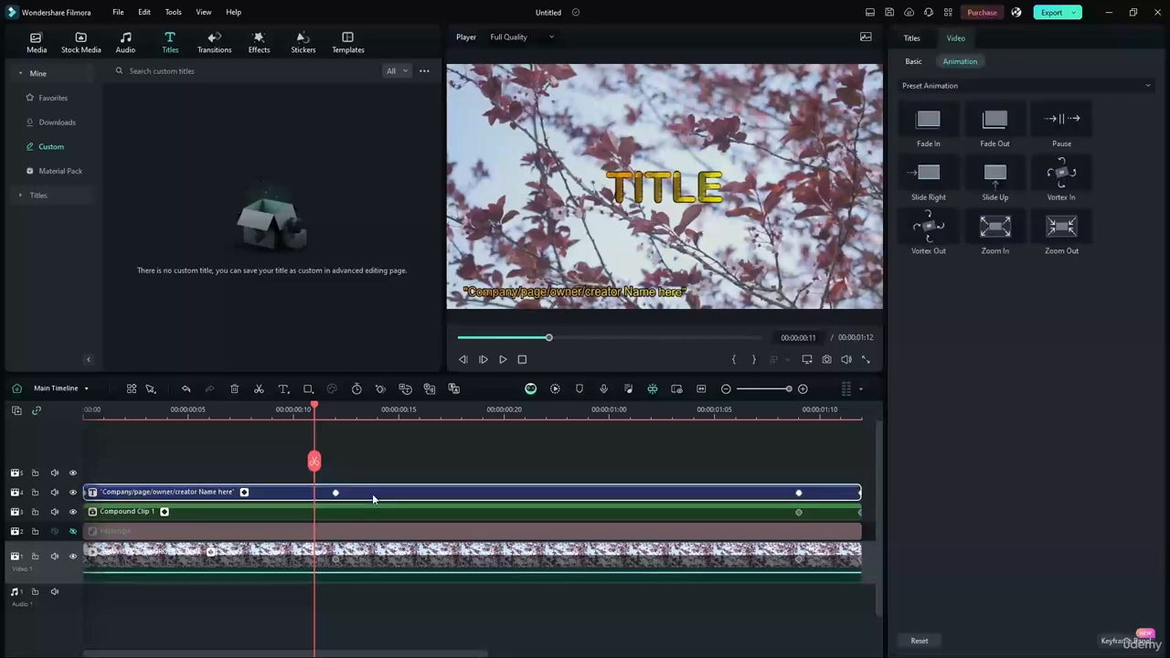
right_click(373, 492)
left_click(353, 435)
right_click(362, 463)
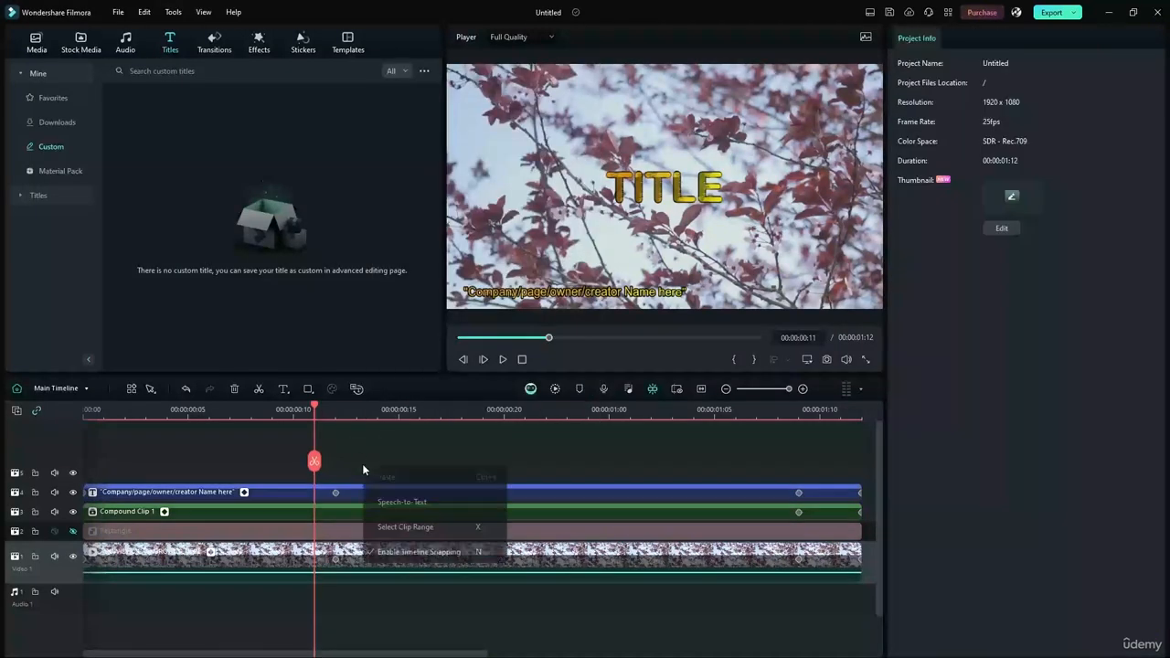
left_click(368, 460)
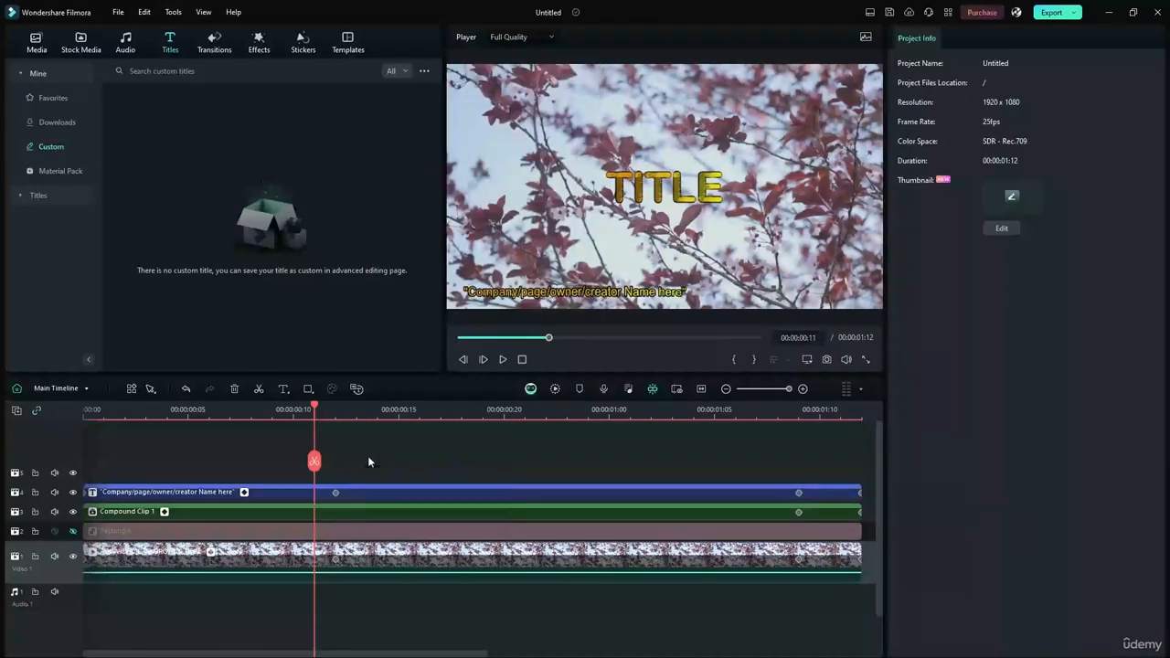
key("ctrl+a")
right_click(392, 550)
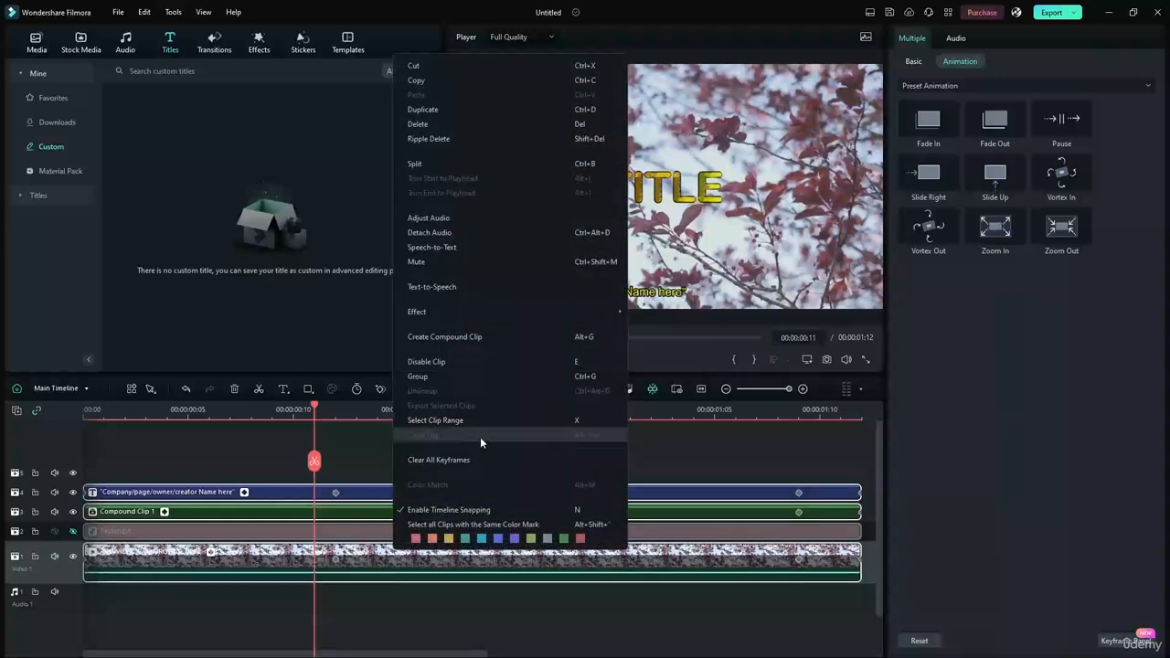
left_click(368, 421)
Save the company name title as a custom title named "Class Project 1 Template" from its advanced text editing, and apply
left_click(399, 492)
right_click(415, 455)
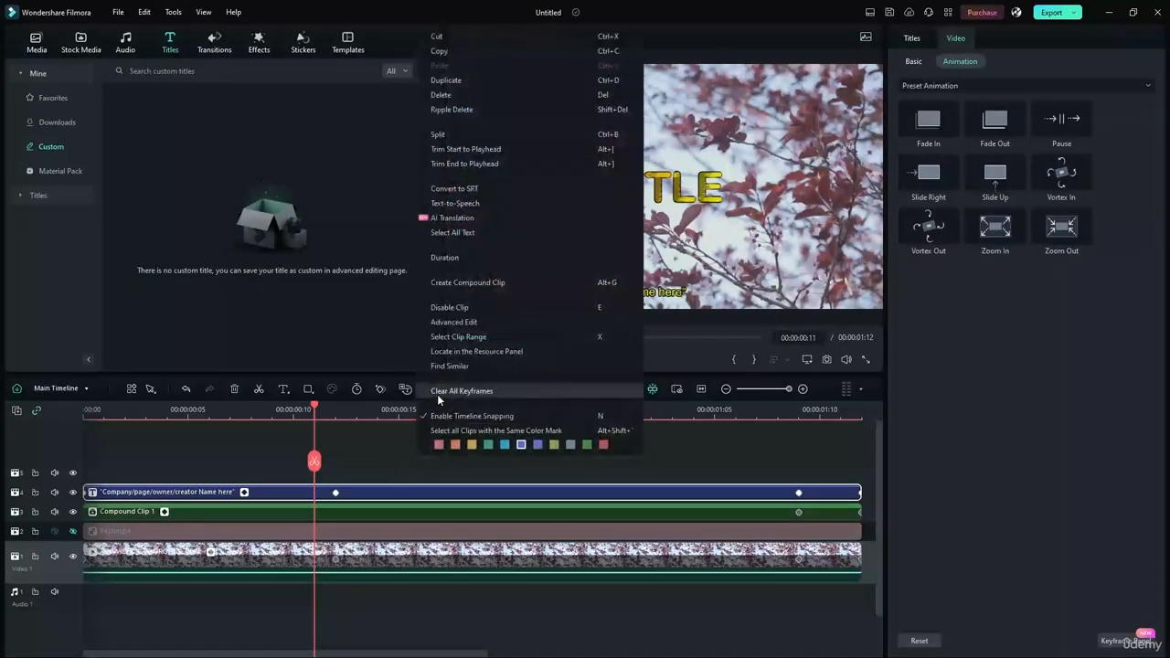
left_click(465, 321)
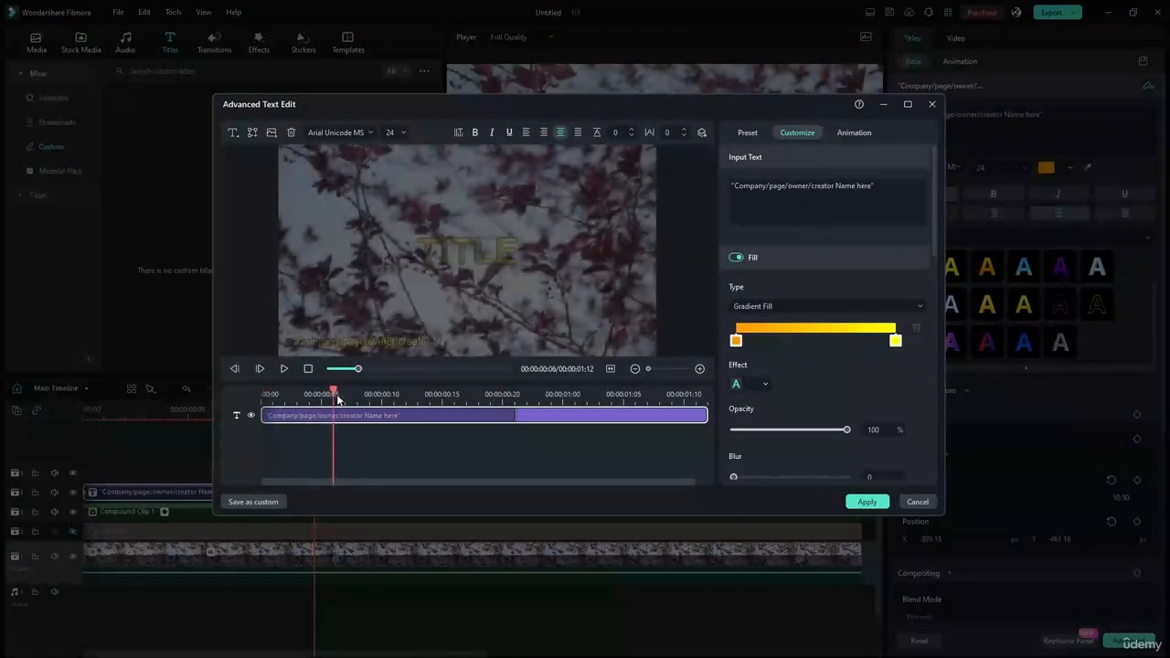
left_click(548, 411)
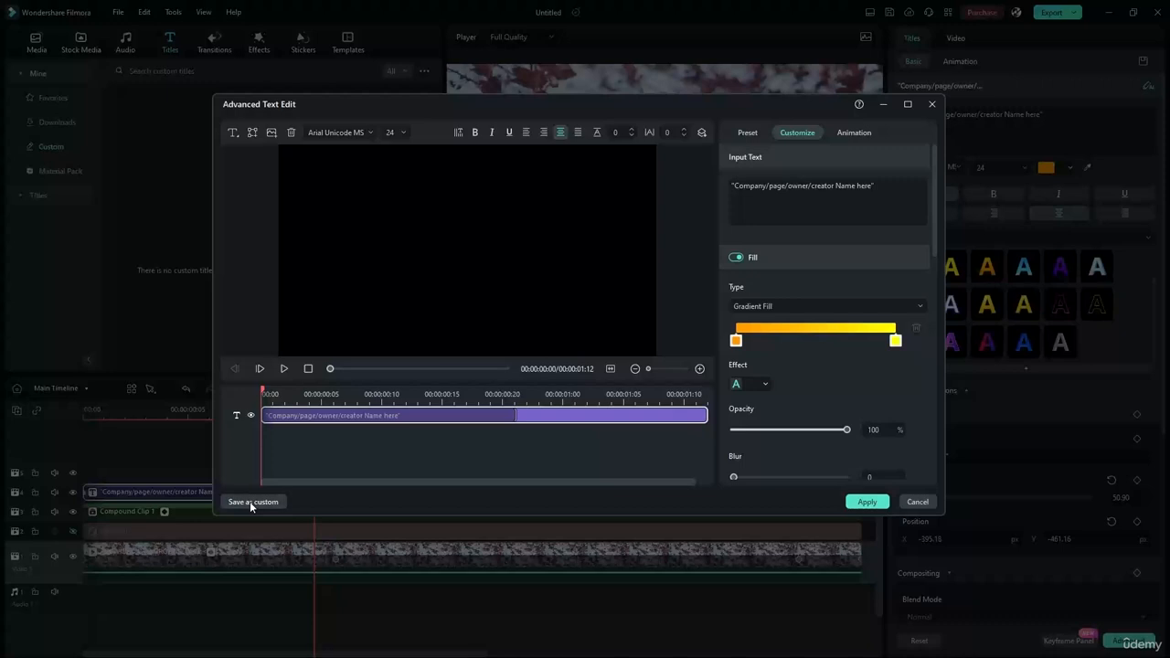
left_click(249, 501)
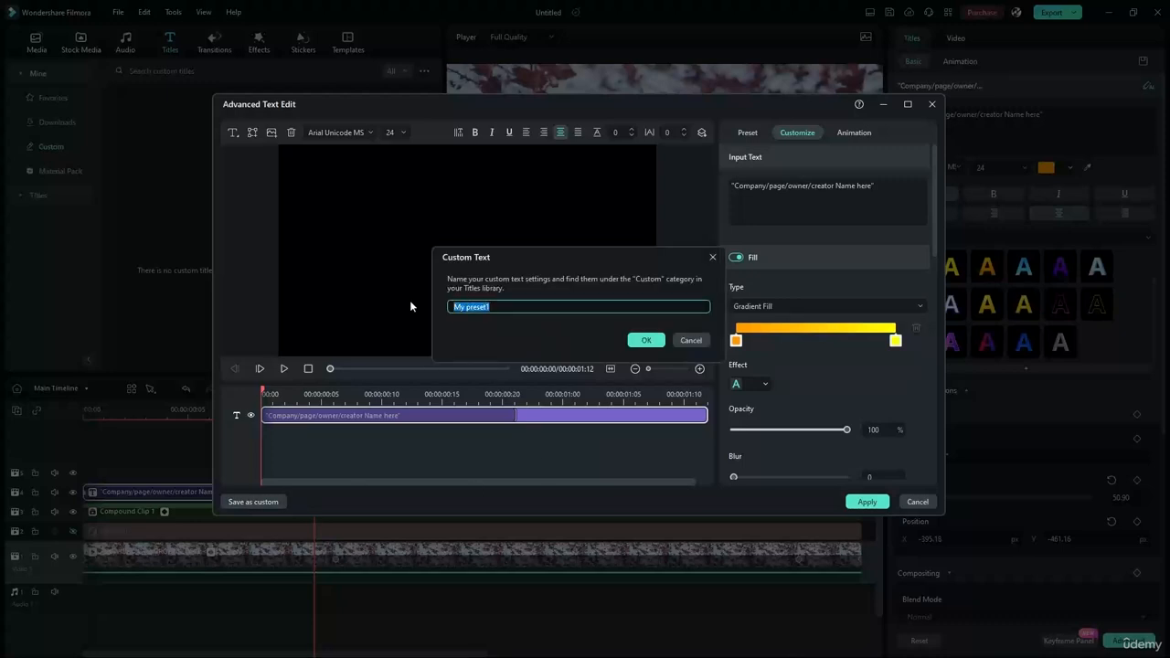
type("Class Pro")
type("ject")
type(" 1 1")
type("emplate")
left_click(647, 340)
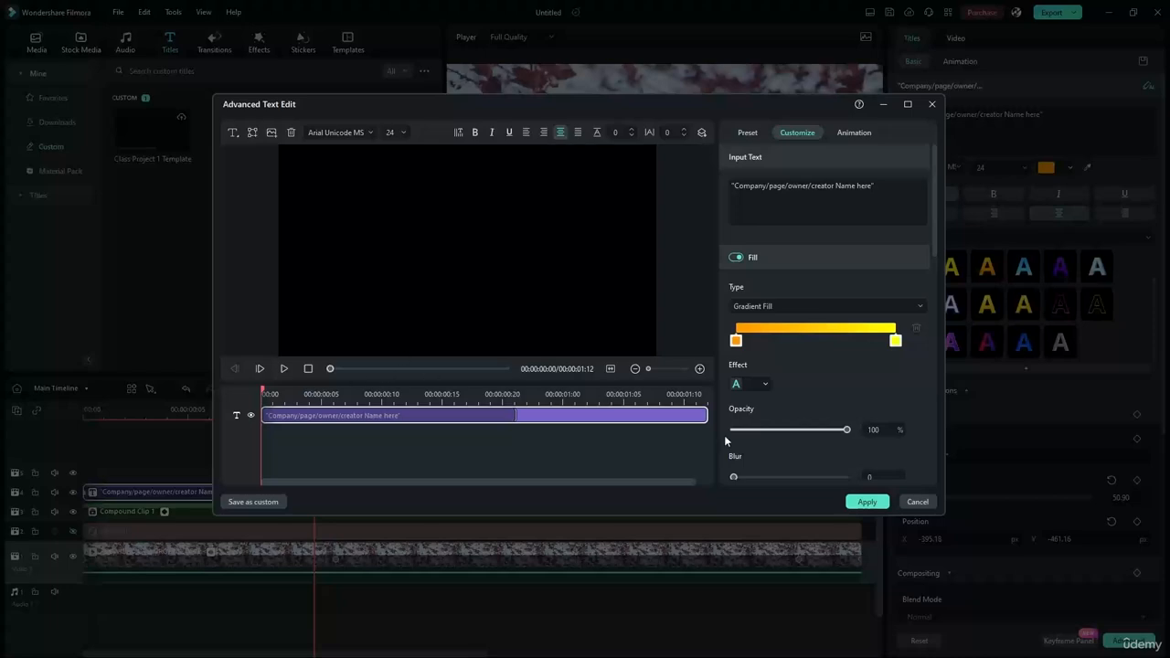
left_click(866, 501)
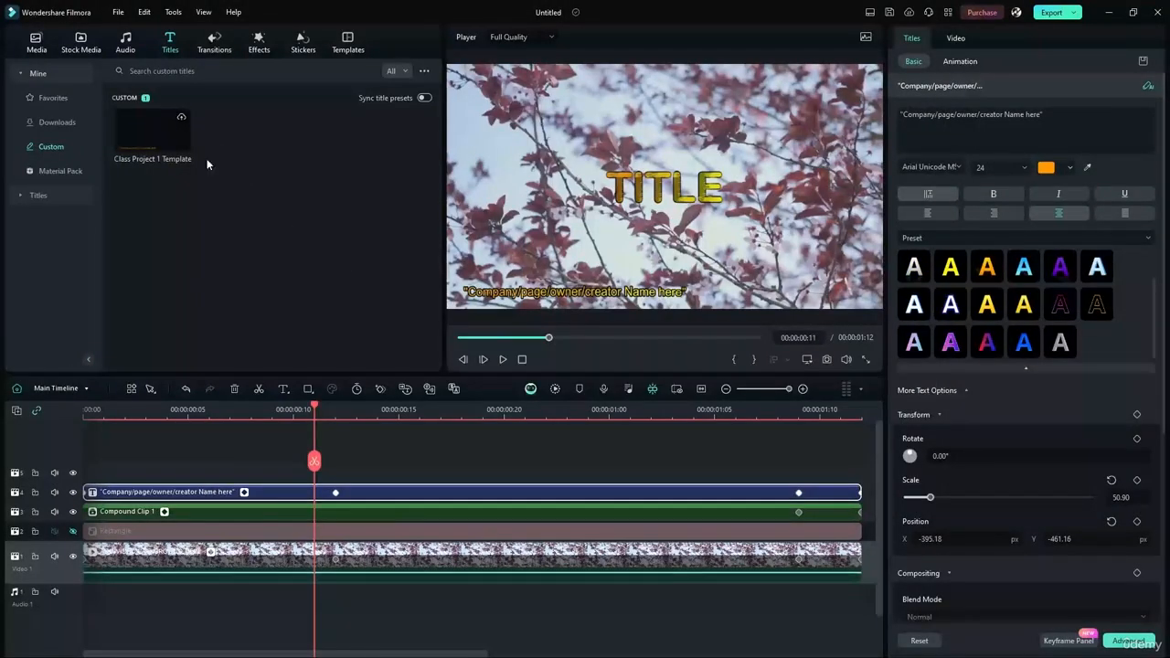
Delete all clips from the timeline and place the Class Project 1 Template title at the start of the first video track
left_click(161, 150)
left_click(228, 594)
left_click_drag(189, 606, 717, 384)
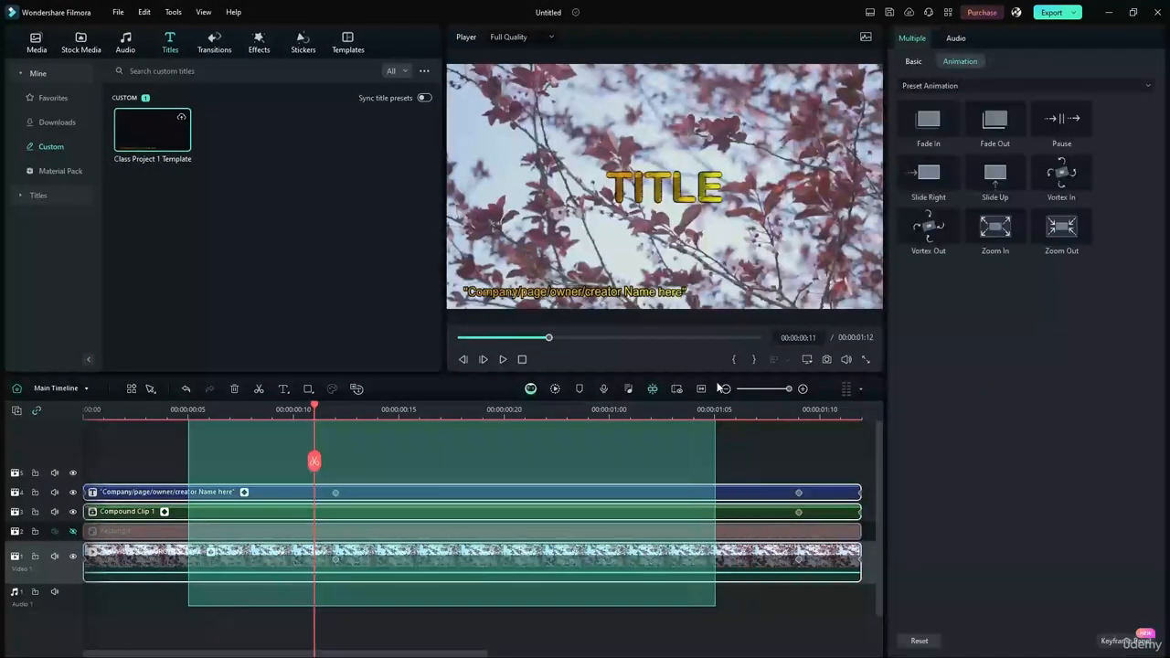
key("Delete")
left_click_drag(166, 145, 90, 551)
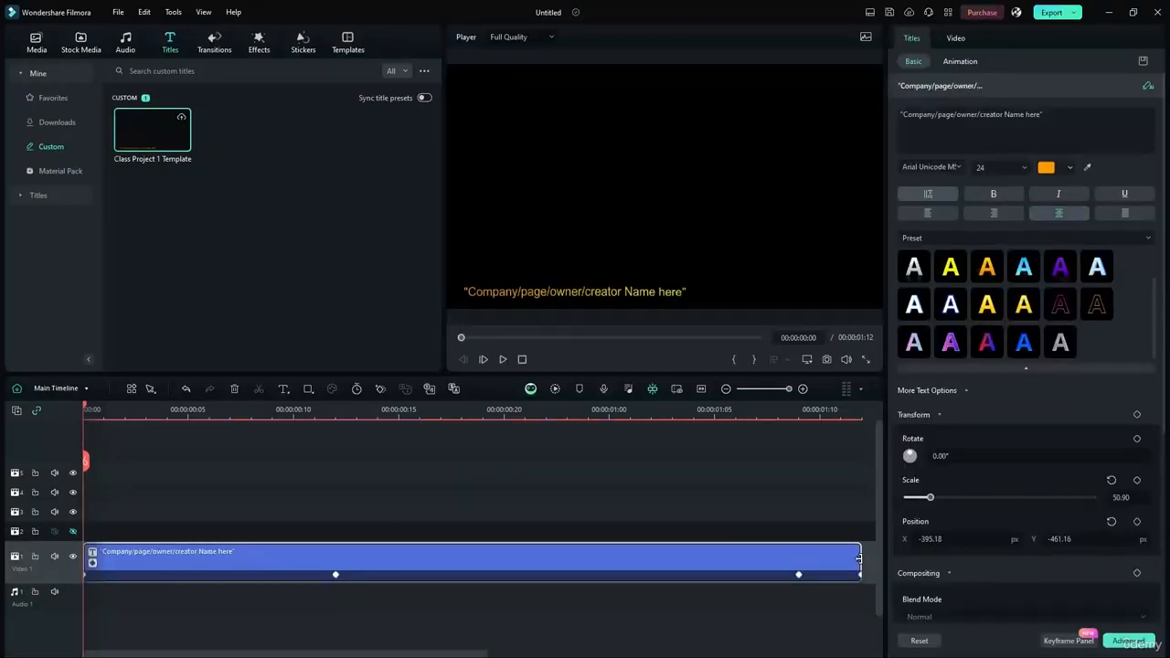
Try shortening the placed title clip to 00:00:00:15 and revert the trim
left_click_drag(859, 558, 671, 550)
key("ctrl+z")
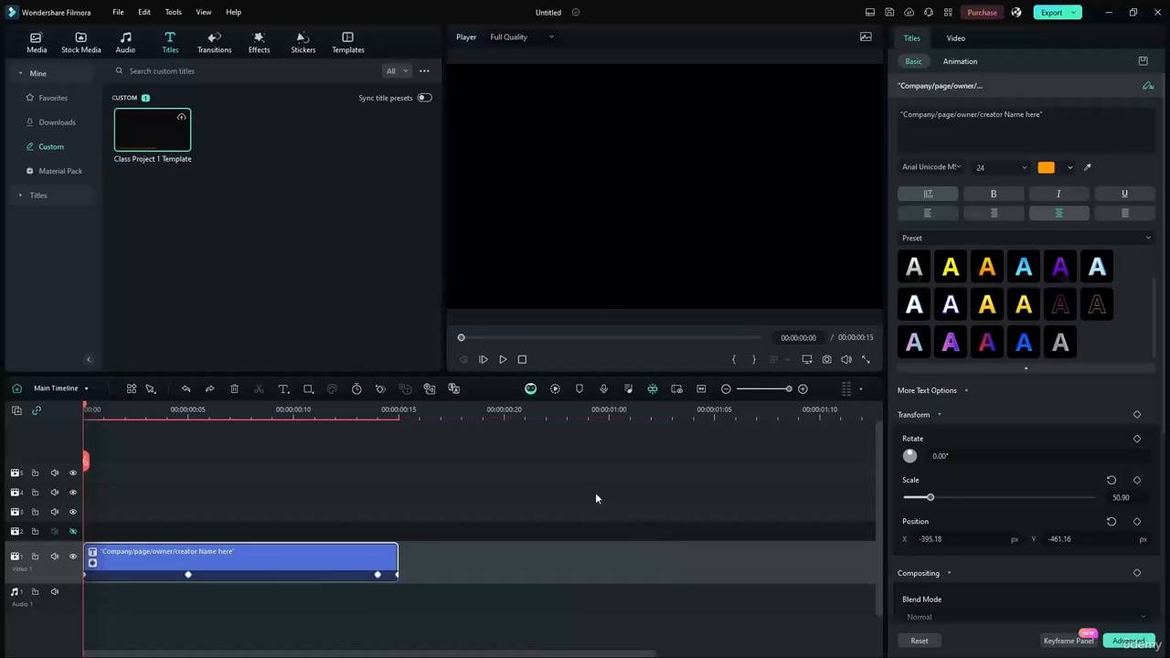
key("ctrl+y")
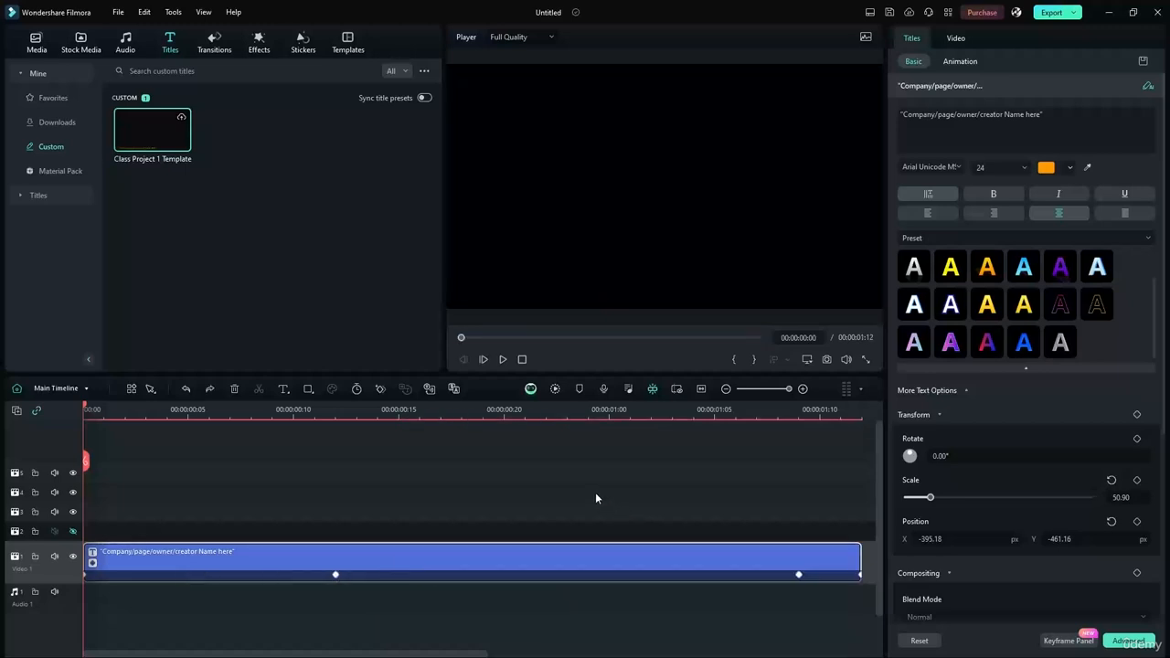
Play the placed custom title and check the options of its timeline clip
left_click(502, 360)
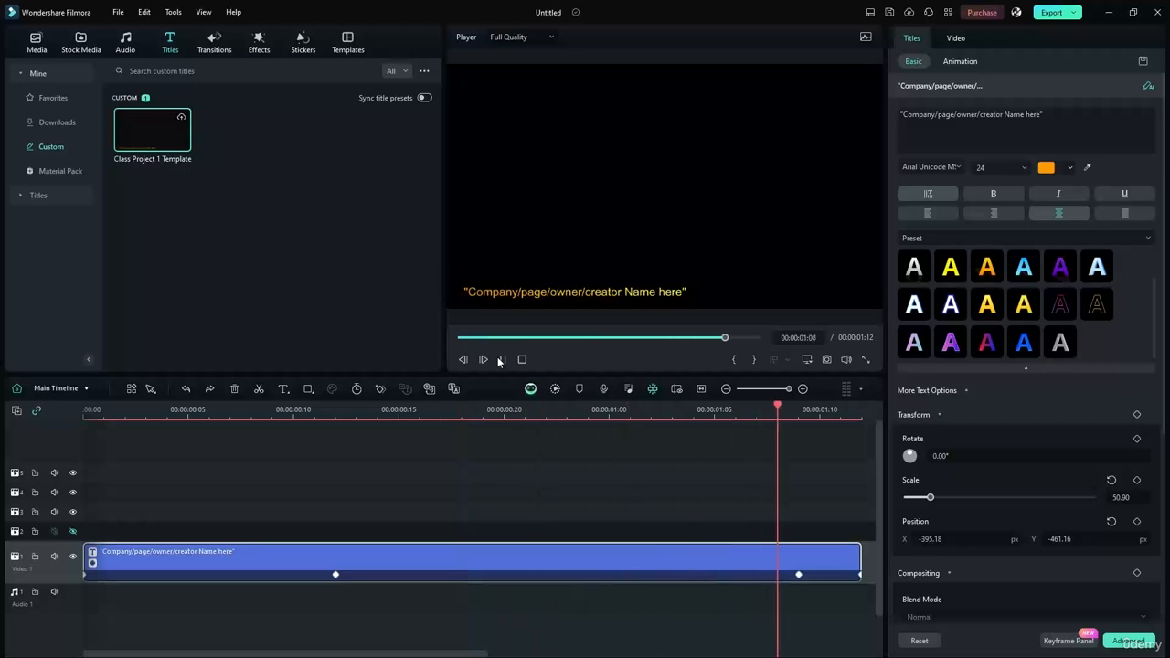
left_click(501, 359)
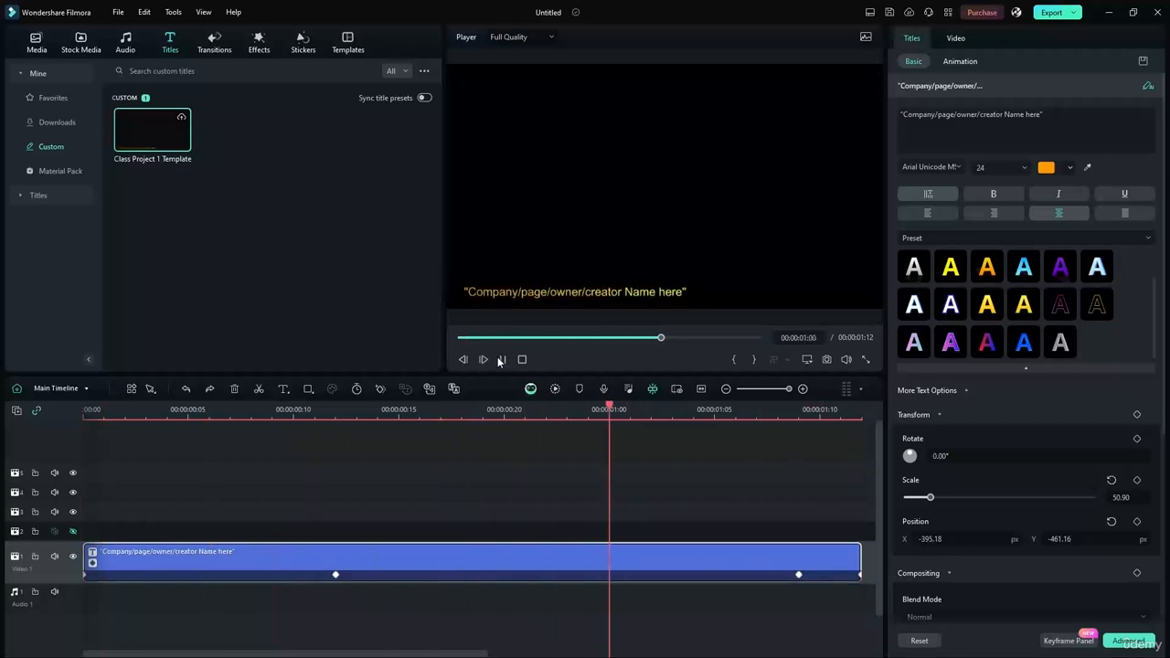
left_click(501, 359)
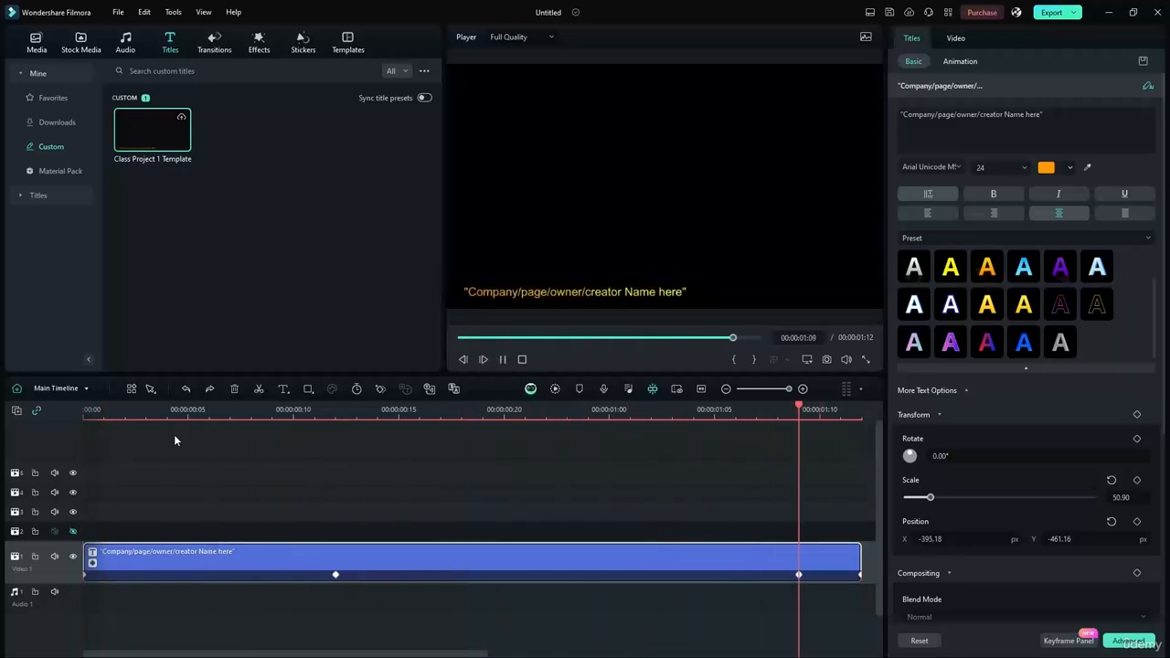
left_click(147, 127)
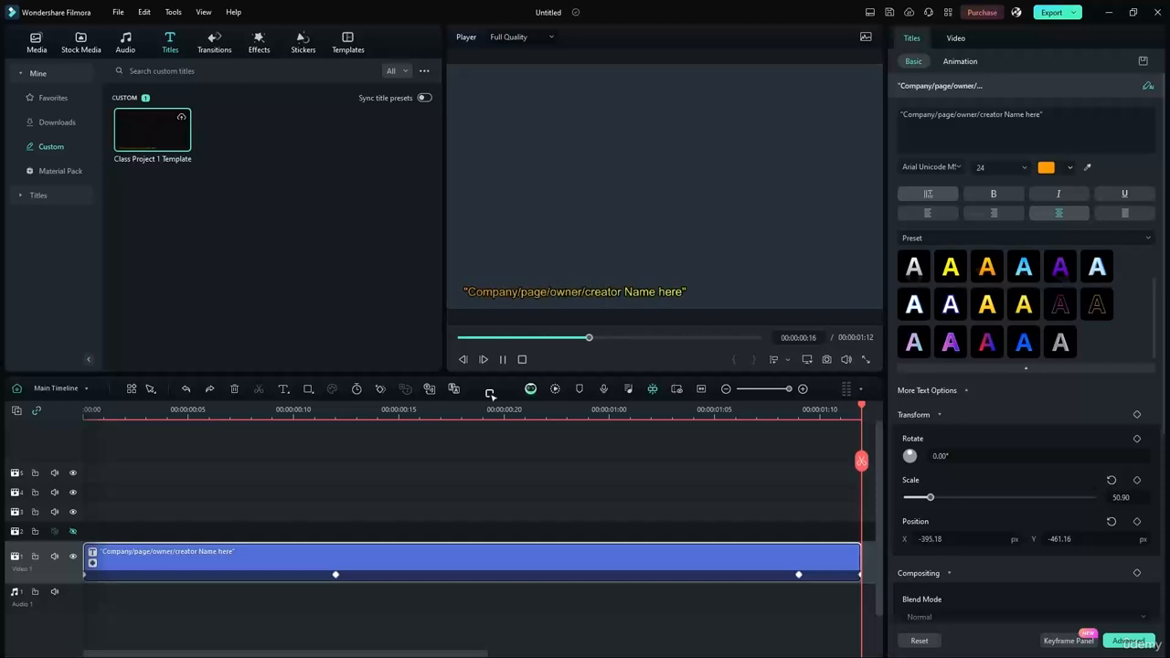
right_click(152, 561)
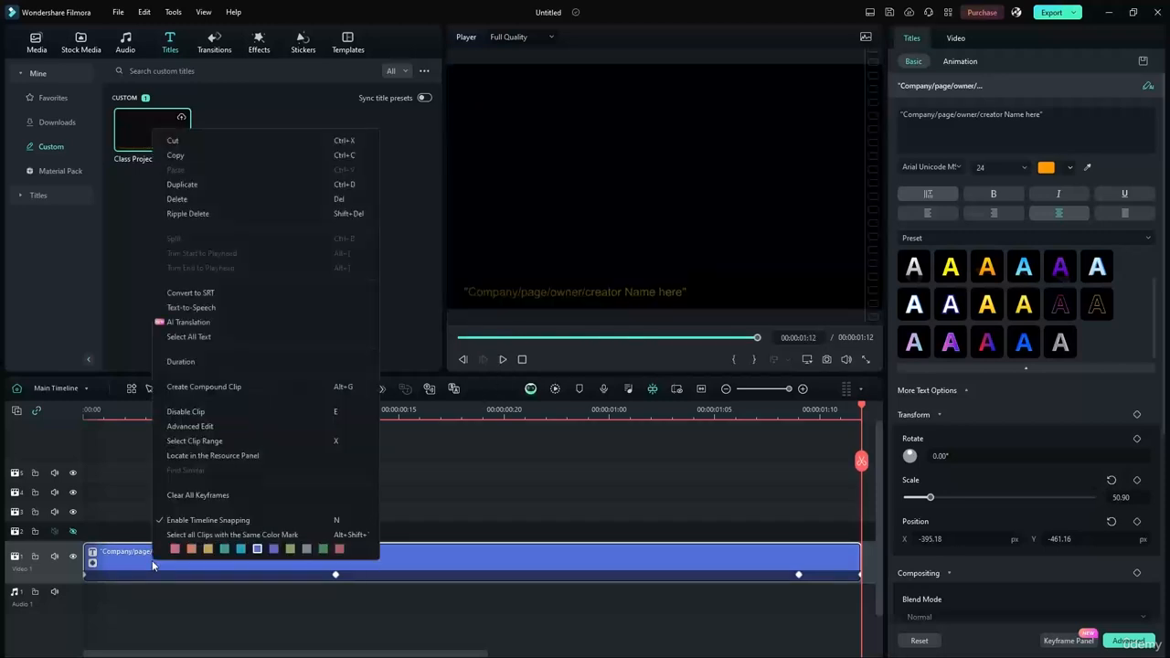
left_click(119, 507)
left_click(200, 554)
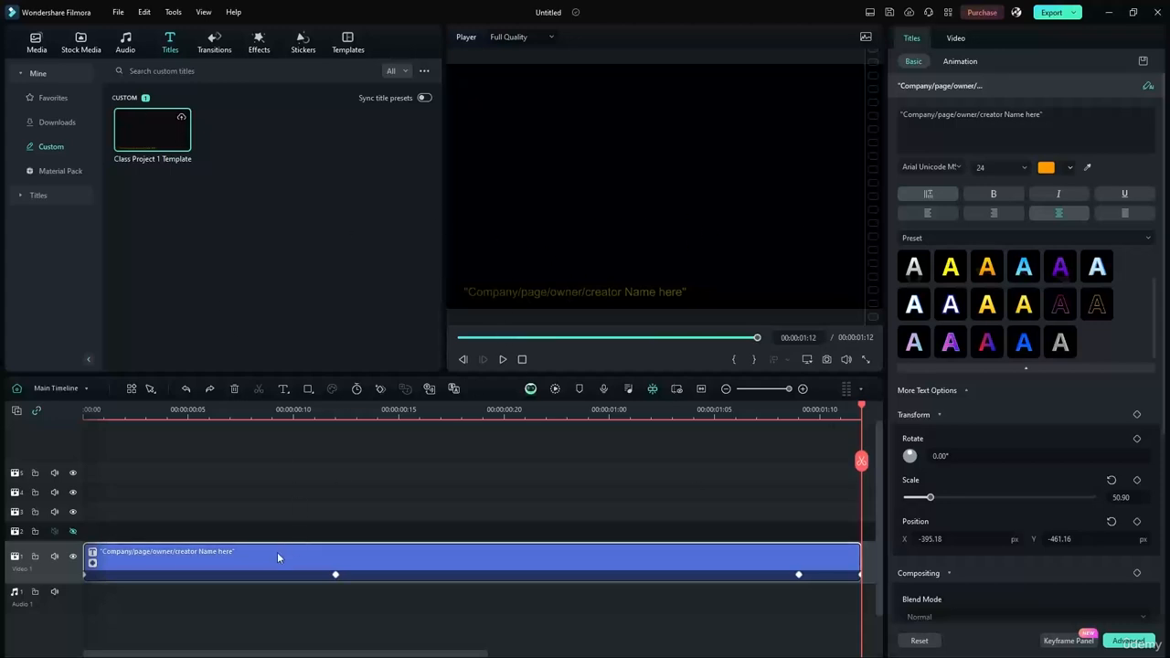
Undo the title placement and the clip deletion to restore the full intro on the timeline
left_click(347, 44)
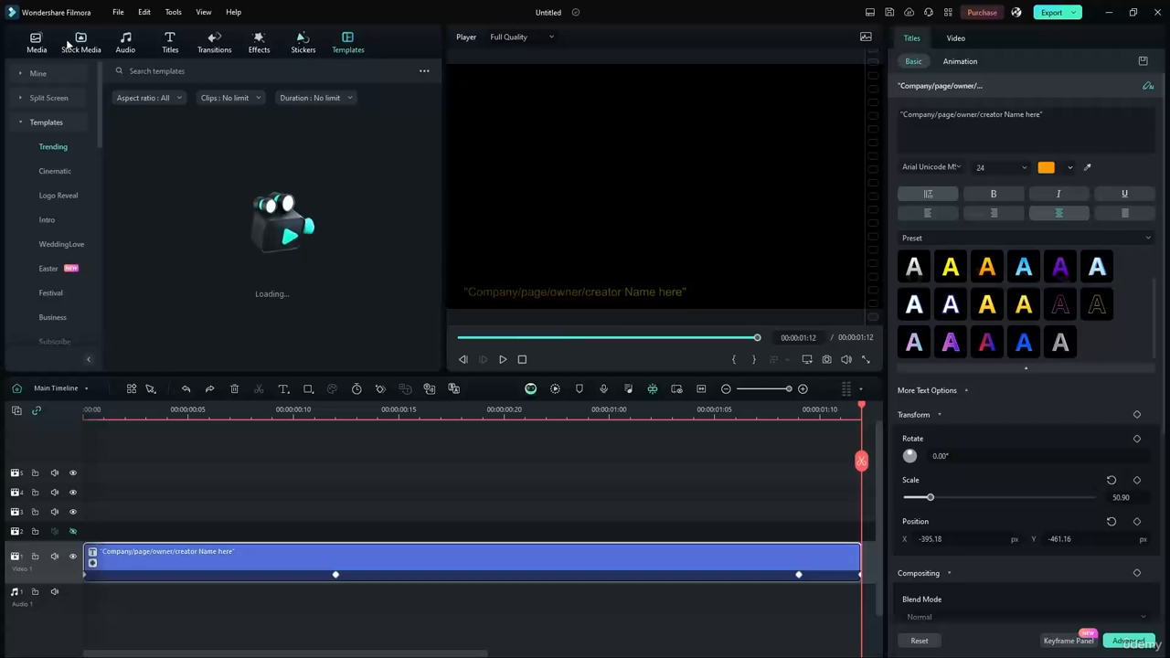
left_click(167, 40)
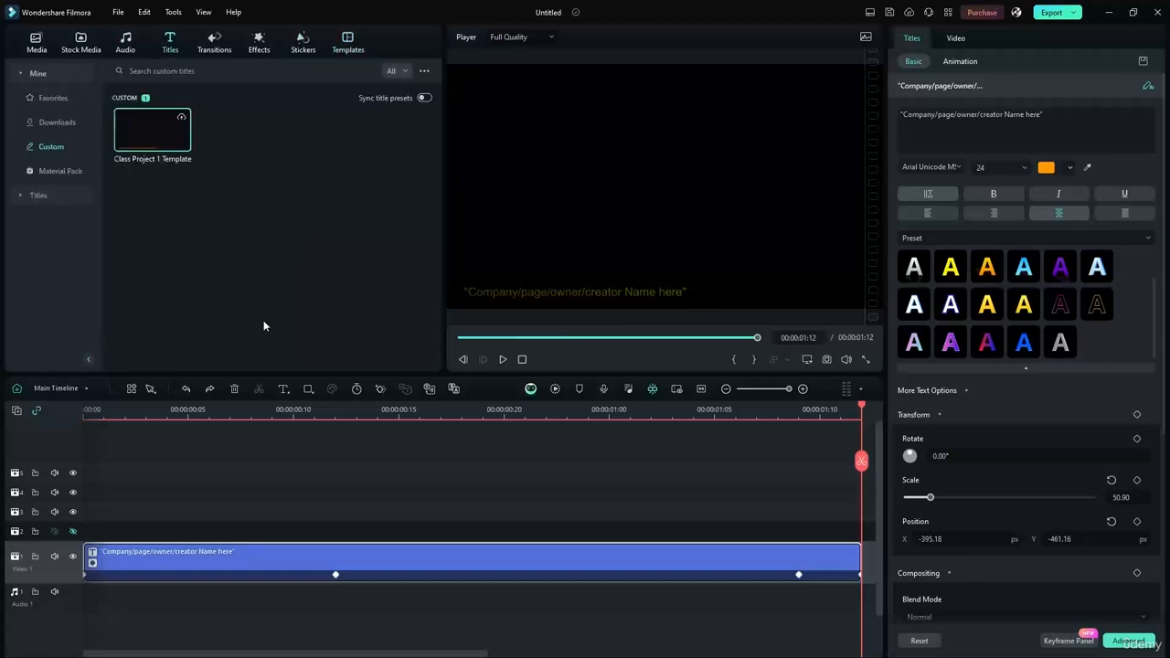
left_click(315, 483)
key("ctrl+z")
key("ctrl+z")
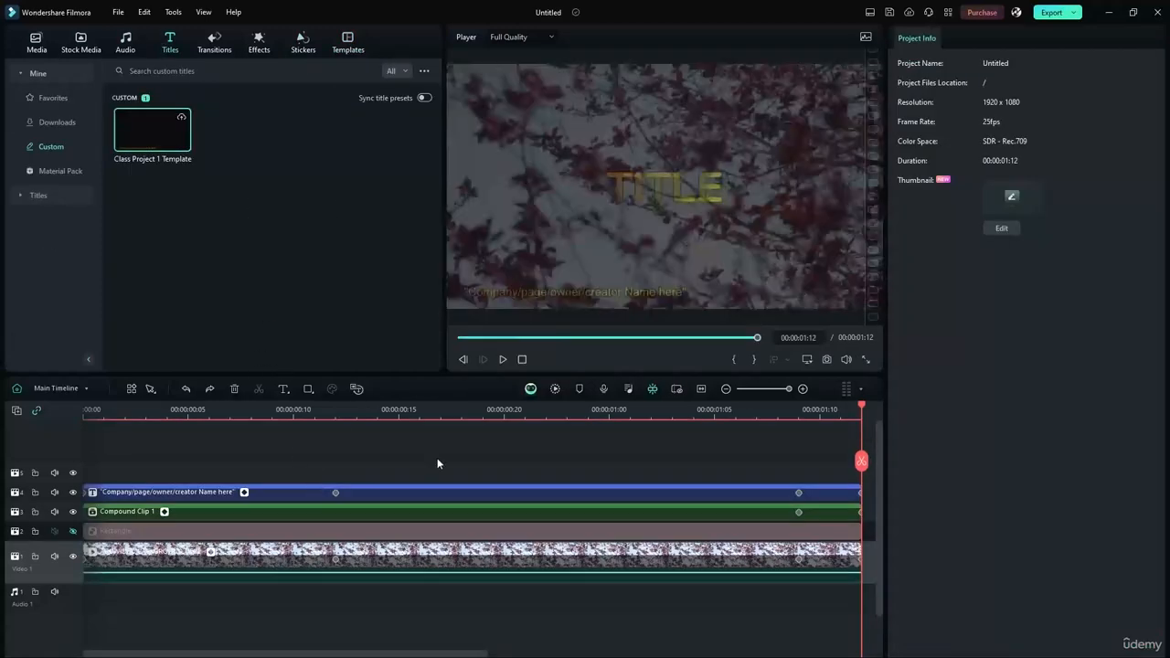
Delete the Class Project 1 Template from the custom titles and confirm the deletion
left_click(348, 43)
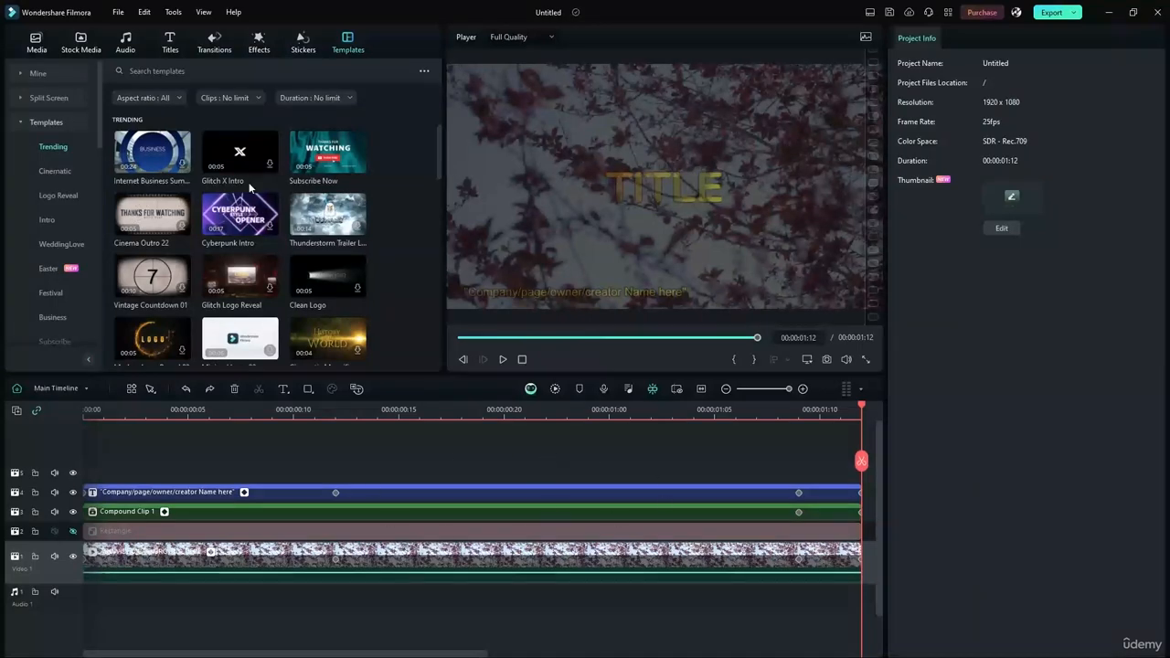
left_click(170, 42)
left_click(151, 133)
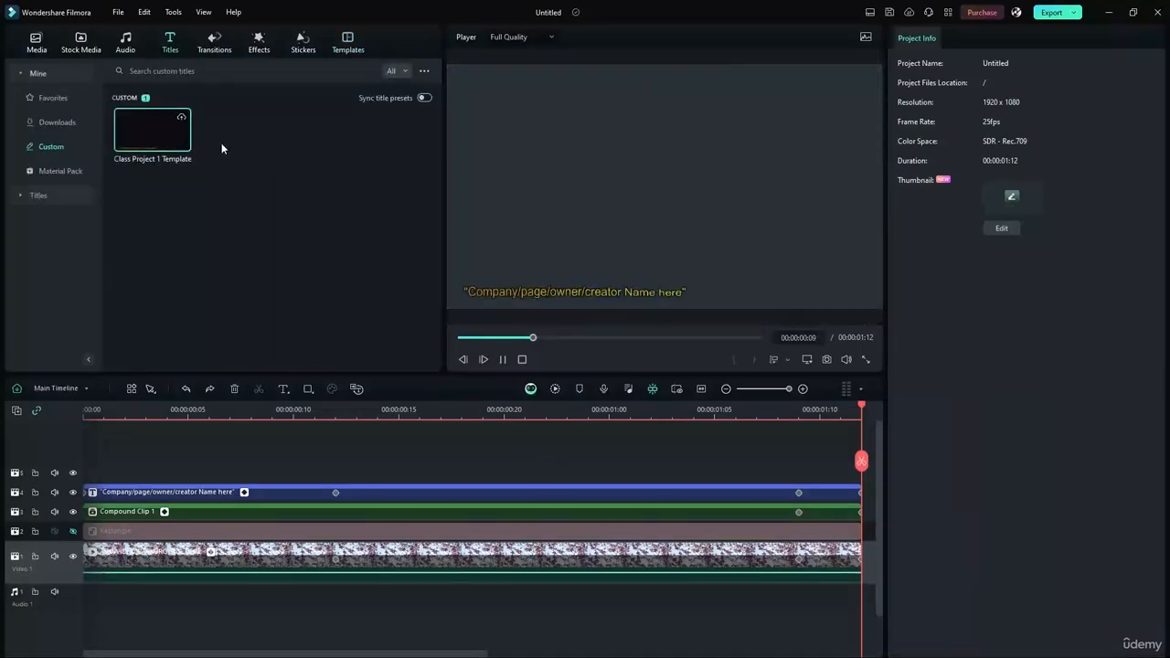
key("Delete")
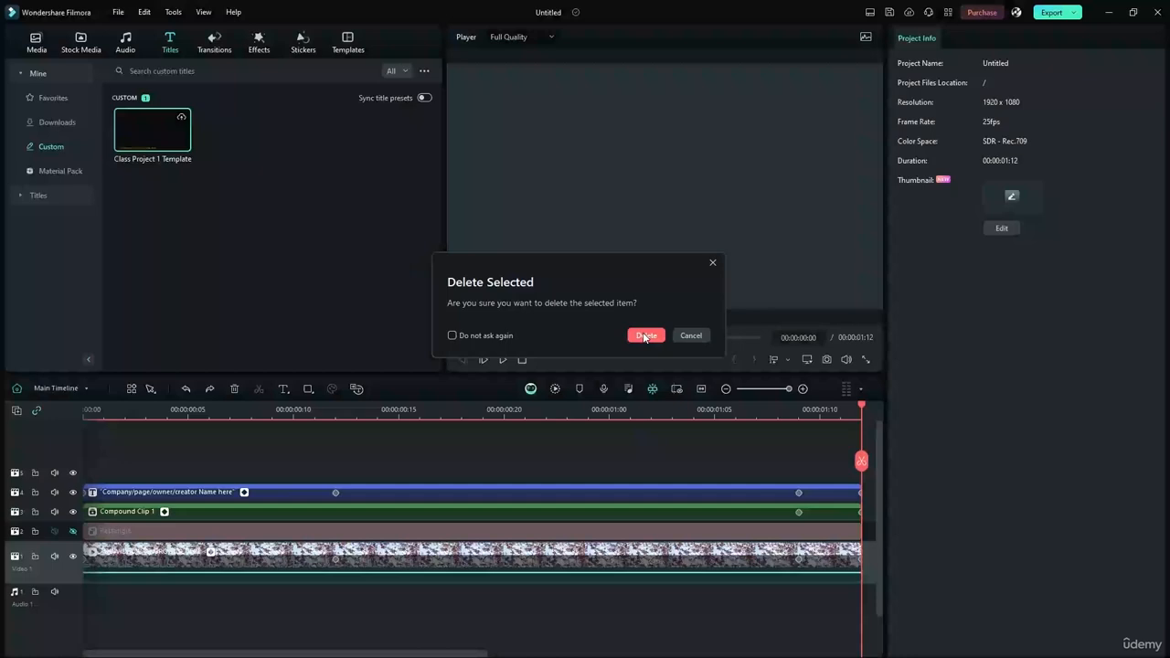
left_click(646, 334)
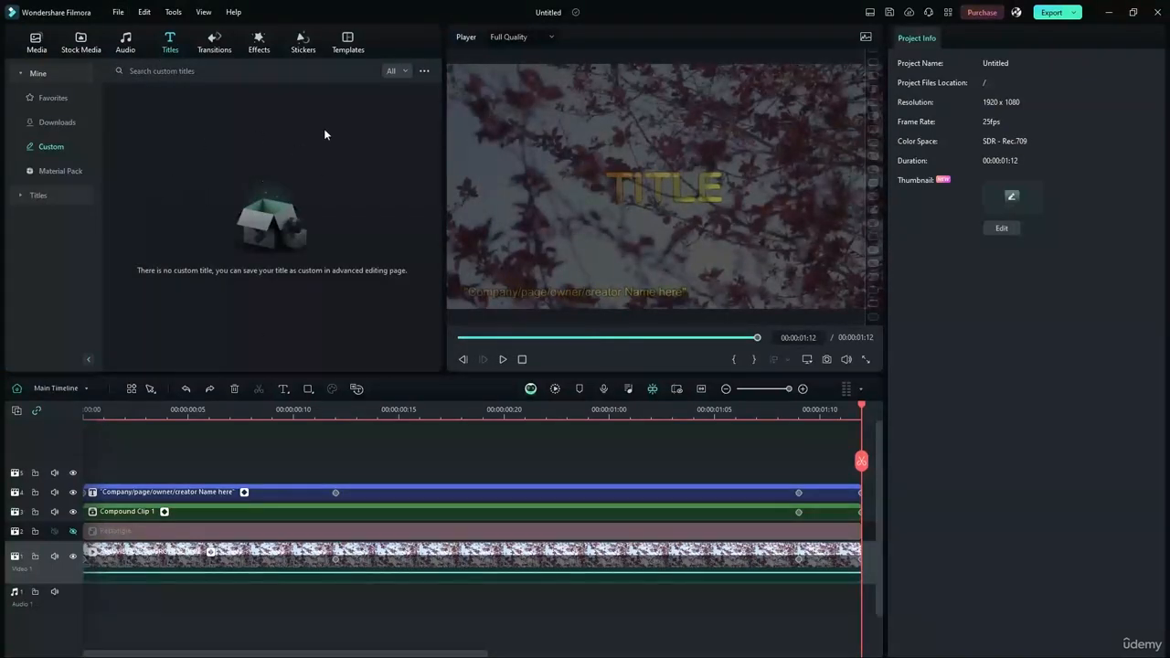
Browse the trending titles and place the blue Liquid Titles Pack title at the start of a new track above the intro clips
left_click(166, 43)
scroll(309, 215, "down", 5)
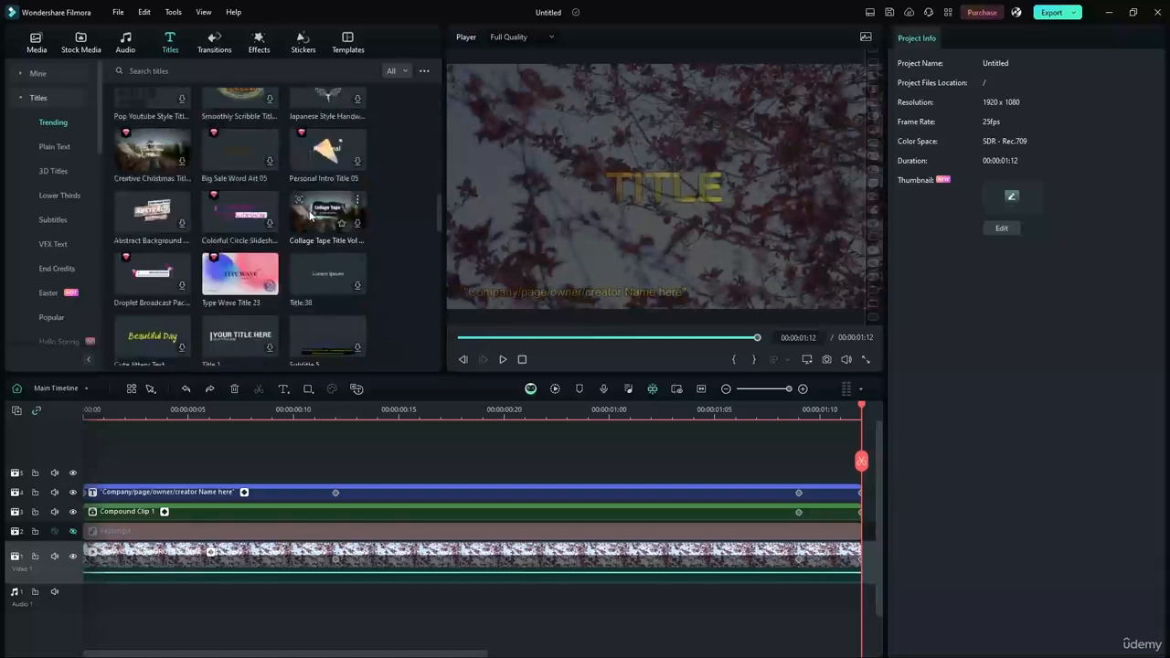
scroll(309, 216, "up", 5)
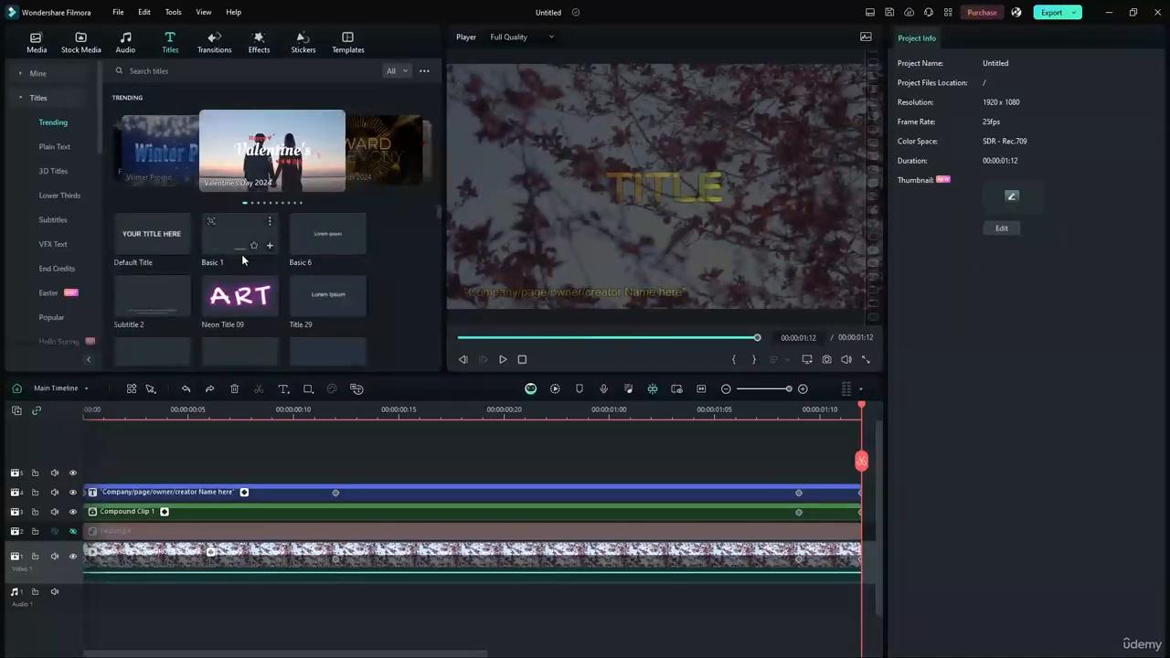
scroll(243, 260, "down", 10)
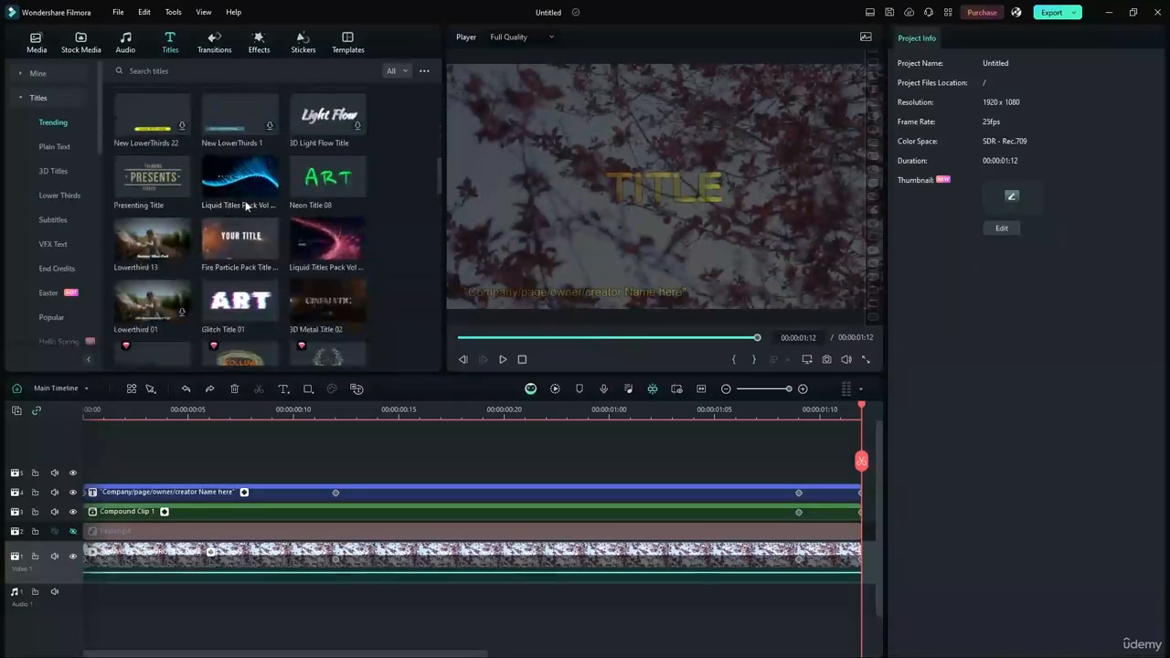
left_click(245, 207)
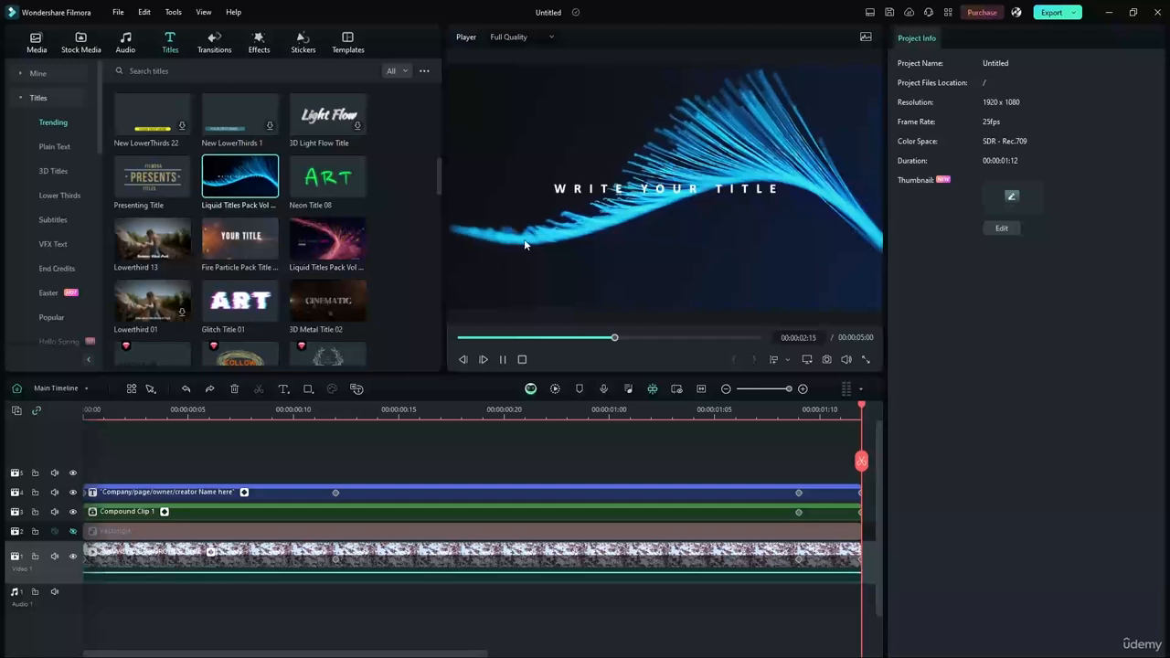
left_click_drag(240, 212, 155, 472)
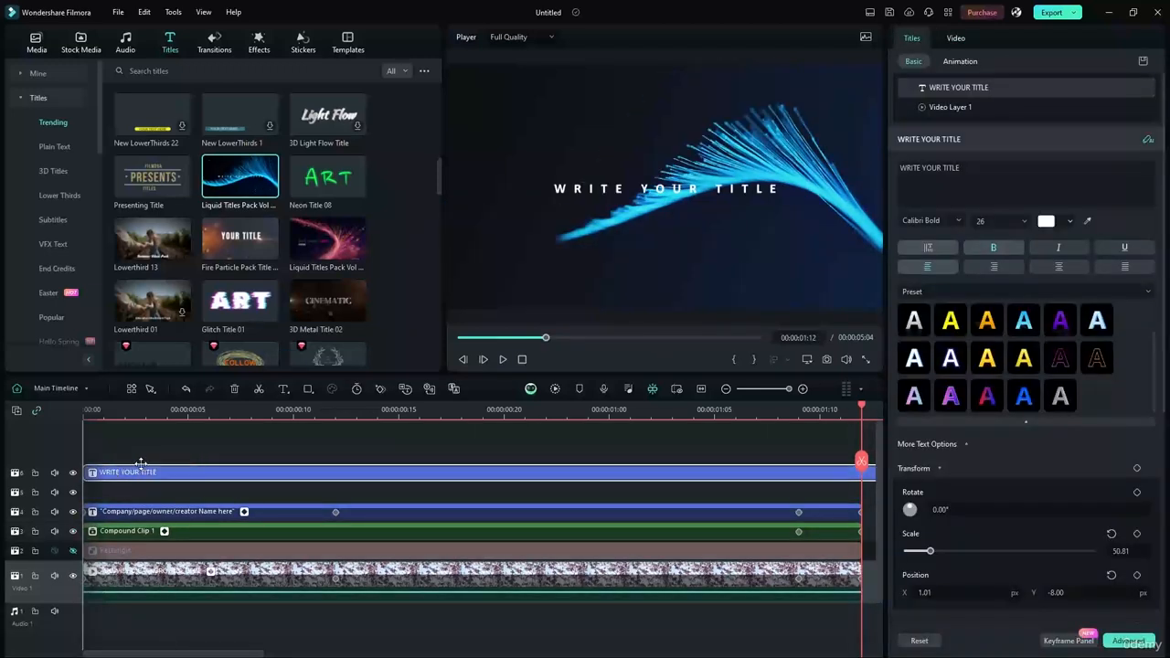
Examine the text and preset video layers of the placed Liquid Titles Pack title in Advanced Text Edit, and close it without applying changes
right_click(297, 474)
left_click(330, 364)
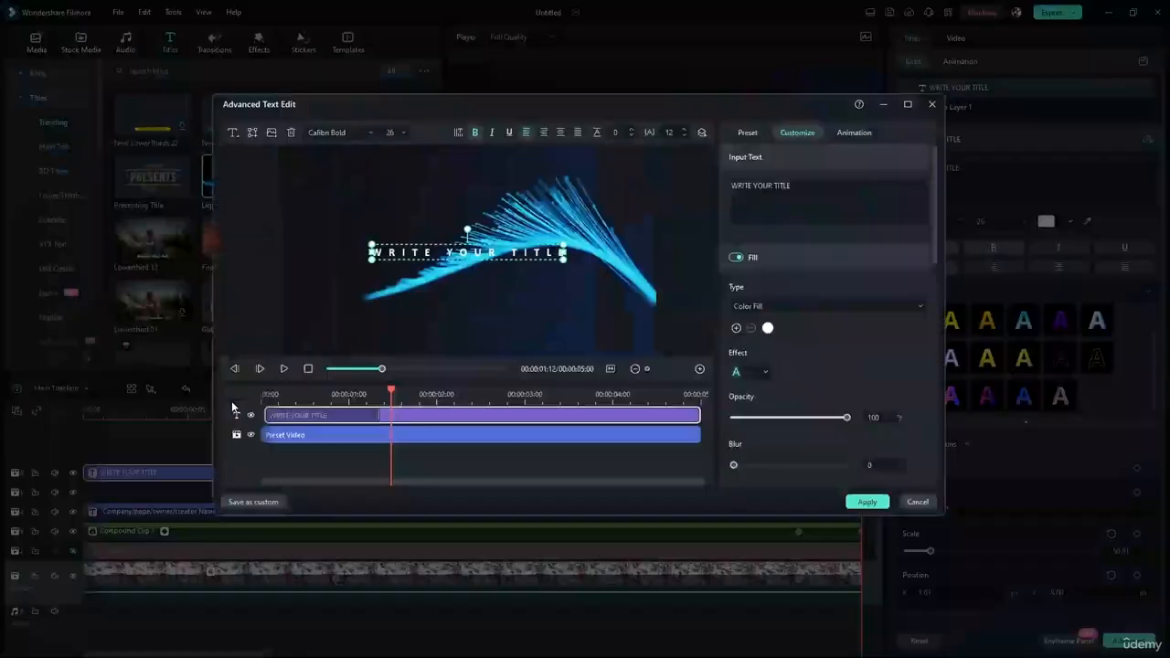
left_click(313, 435)
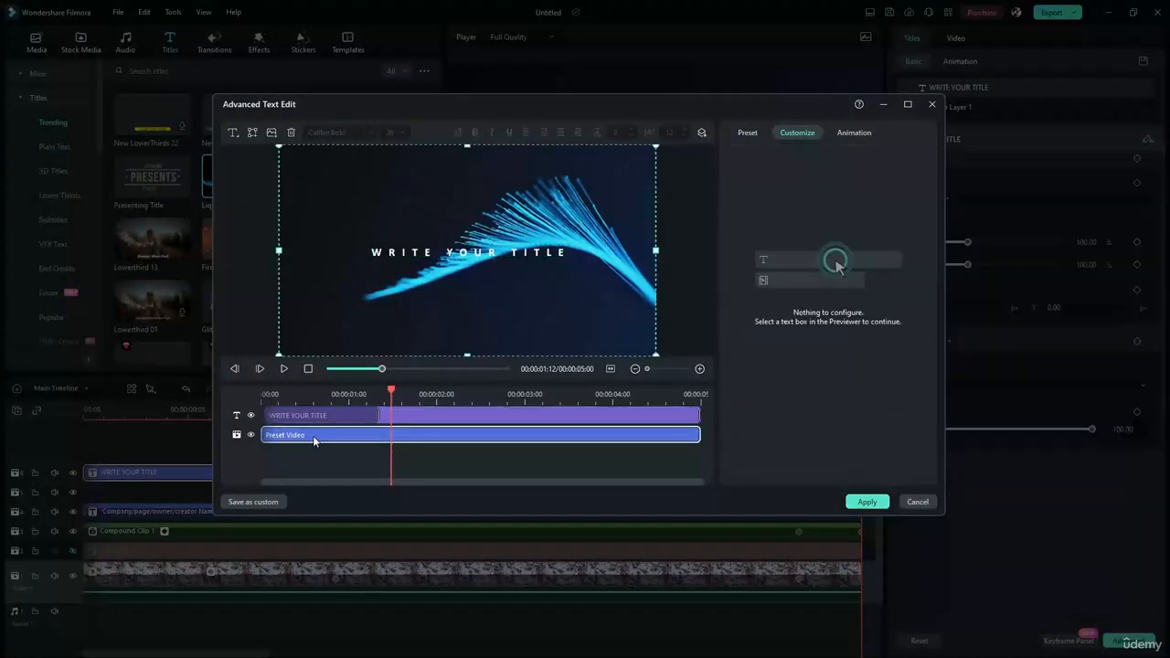
left_click(405, 417)
left_click(405, 435)
left_click(407, 417)
left_click(416, 435)
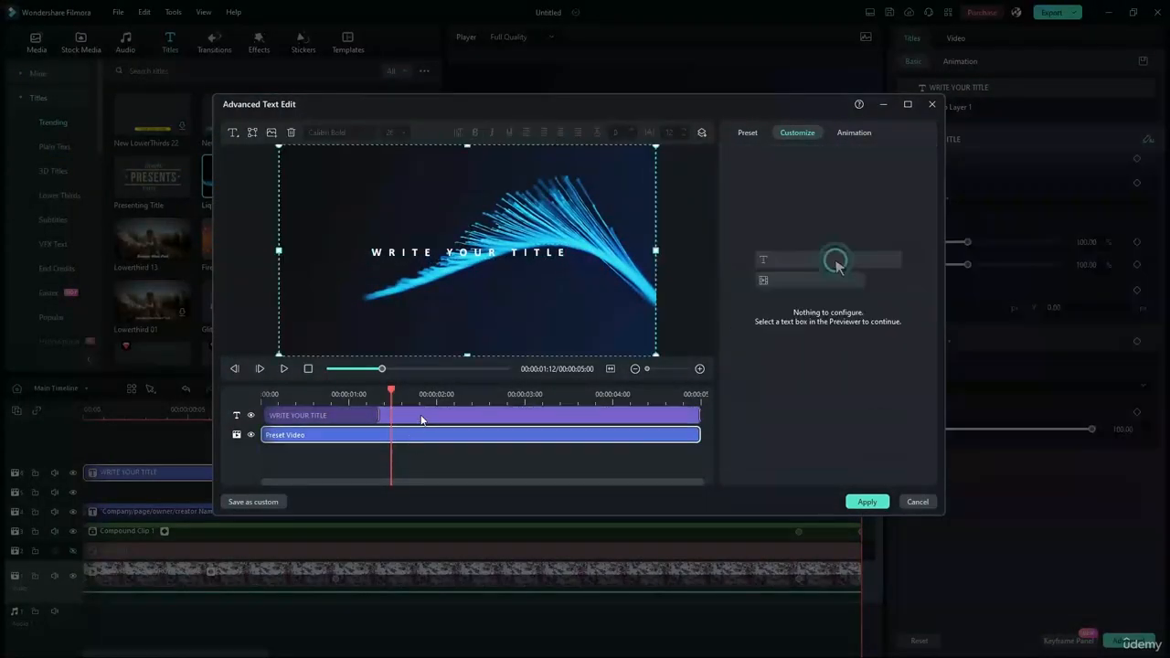
left_click(919, 503)
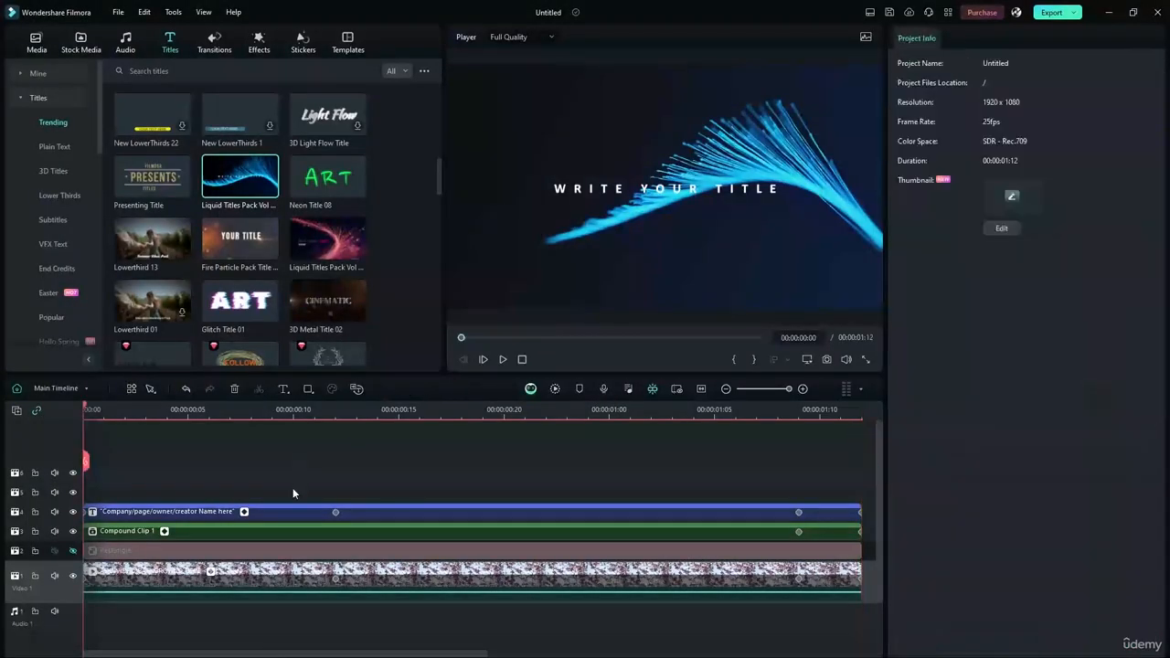
Select all intro clips on the timeline, check the options available for the group, and clear the selection
left_click_drag(422, 464, 271, 594)
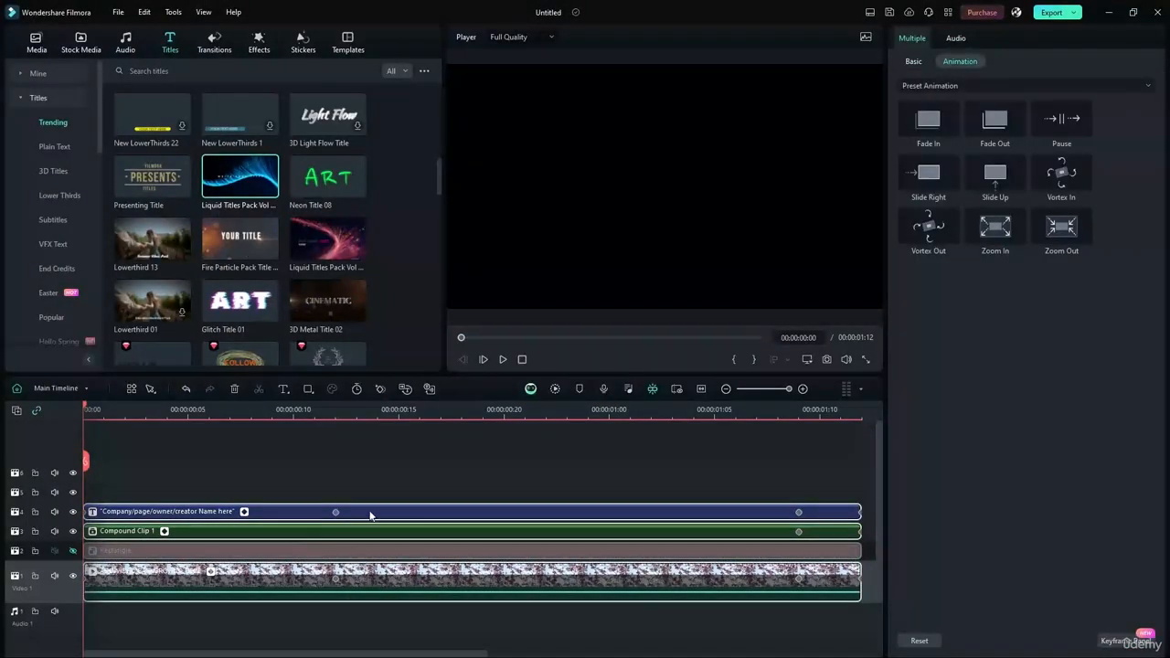
right_click(353, 511)
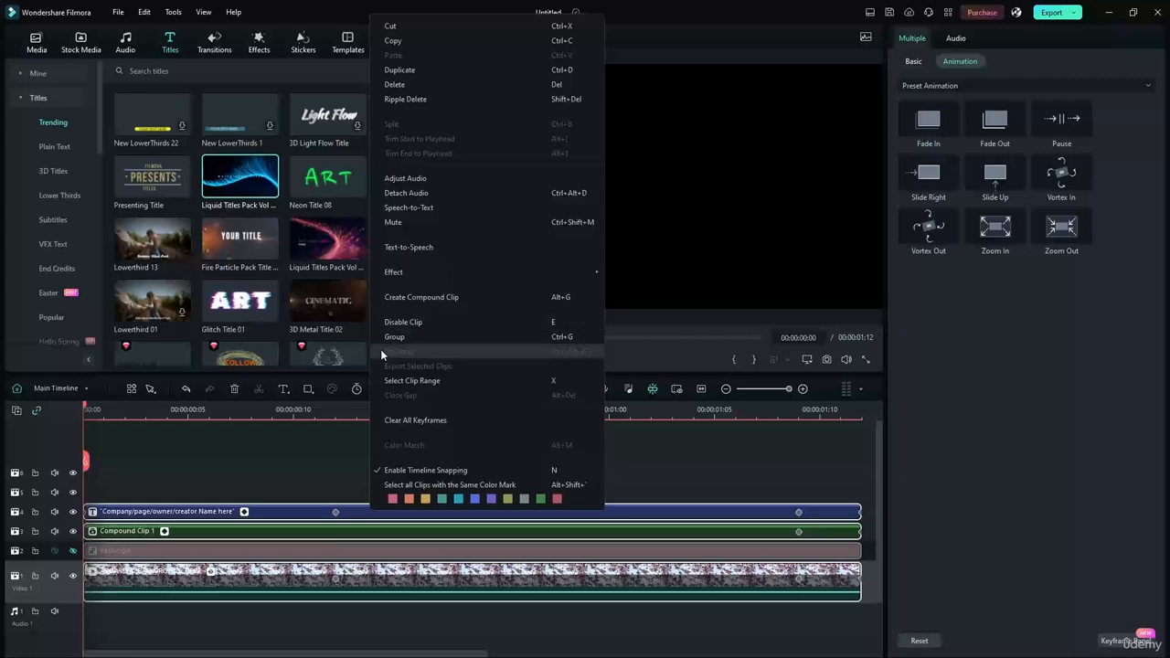
left_click(418, 381)
left_click(383, 476)
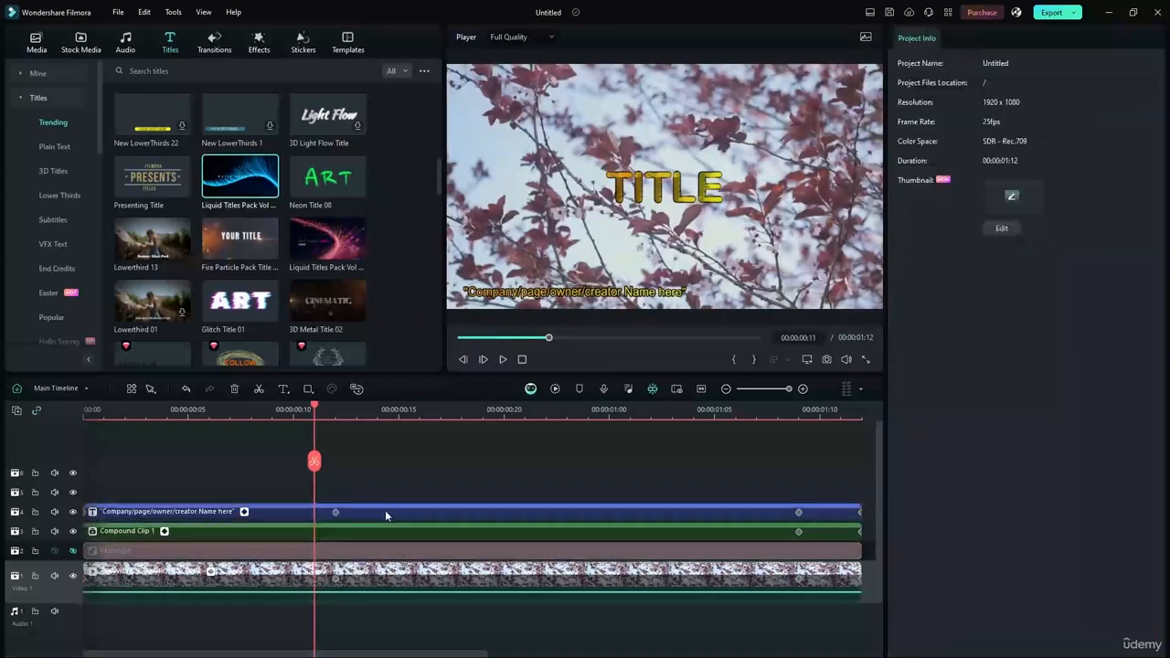
Examine which layers the company name title contains in Advanced Text Edit, and close the editor
right_click(385, 510)
left_click(423, 376)
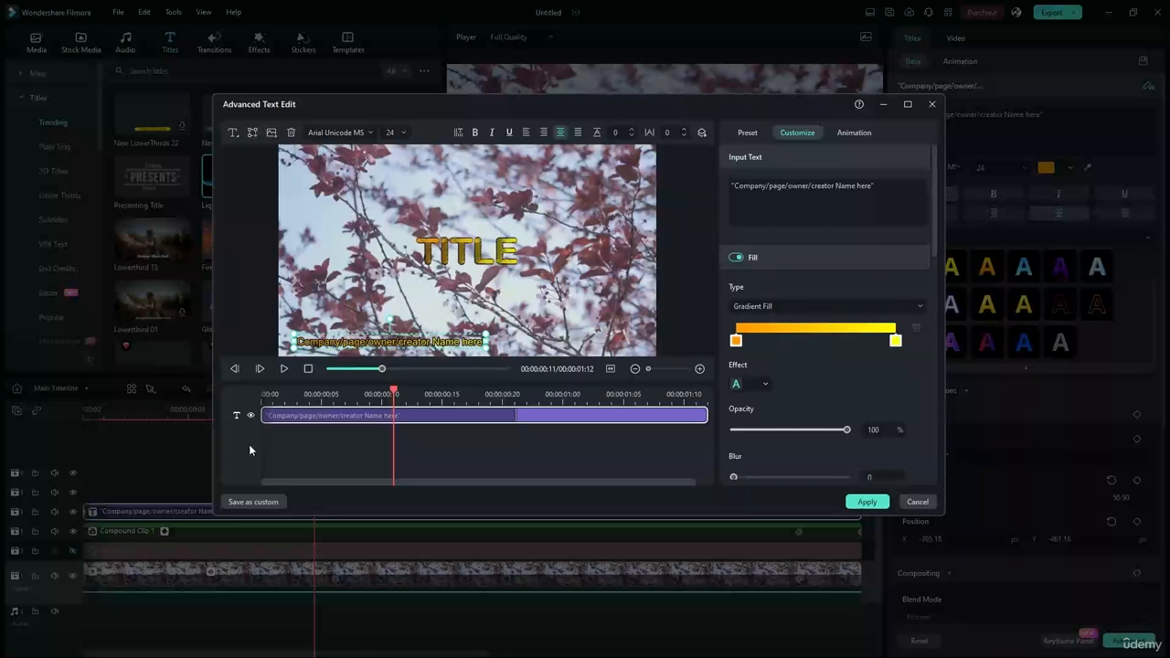
left_click_drag(513, 105, 760, 86)
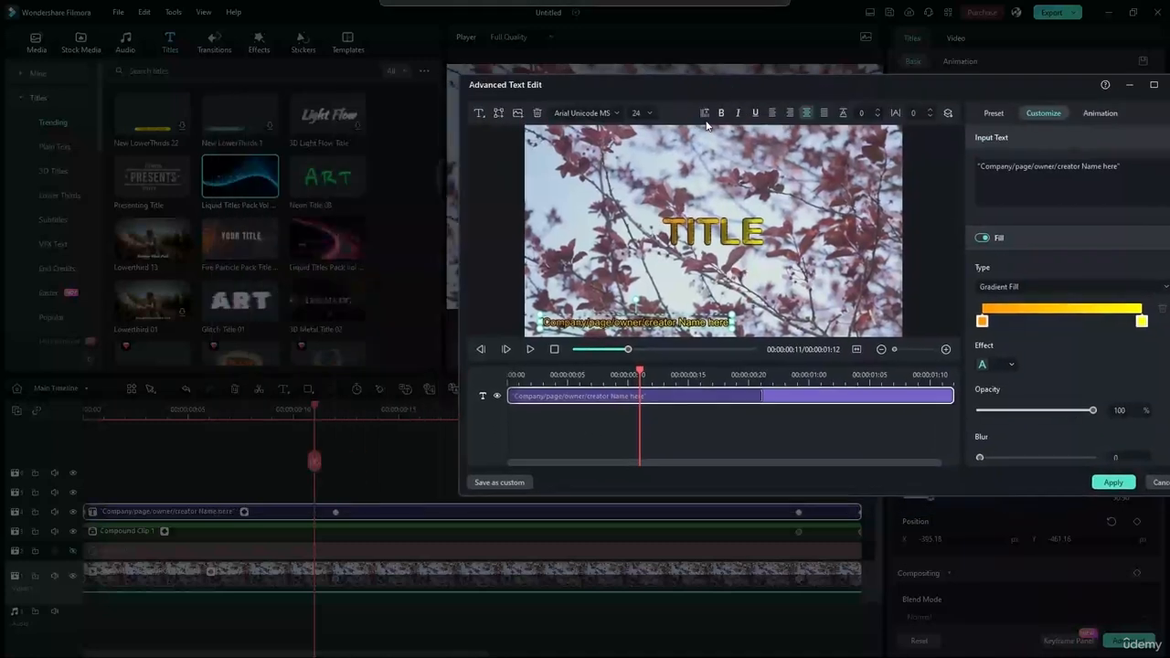
left_click(1154, 485)
left_click(526, 530)
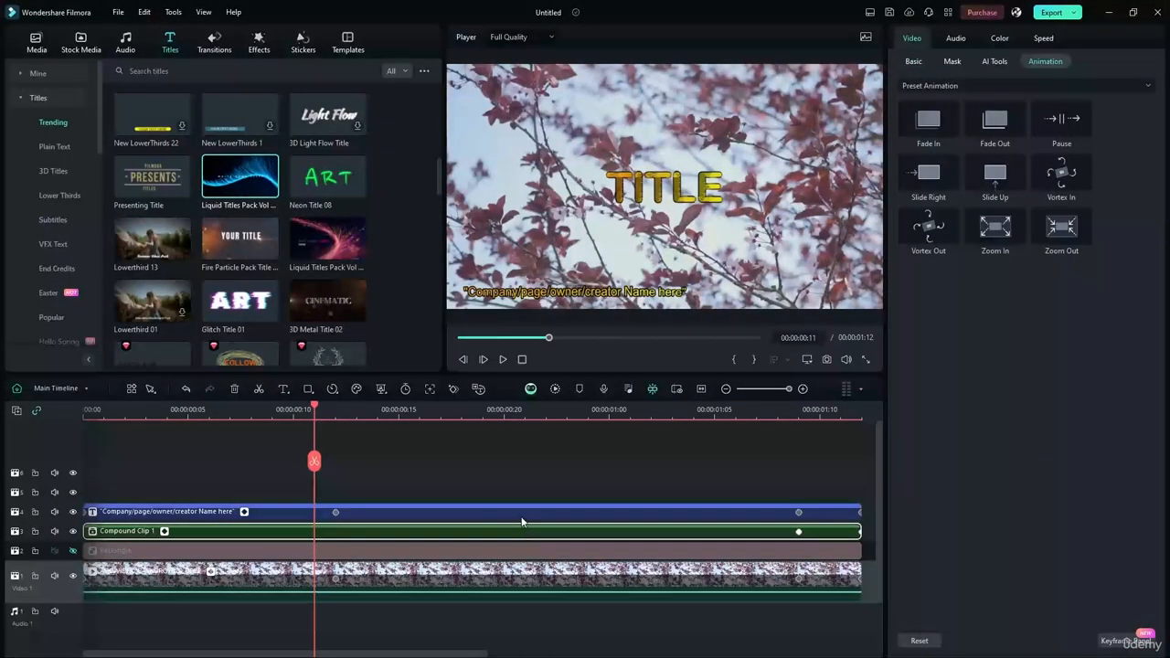
left_click(515, 512)
right_click(498, 509)
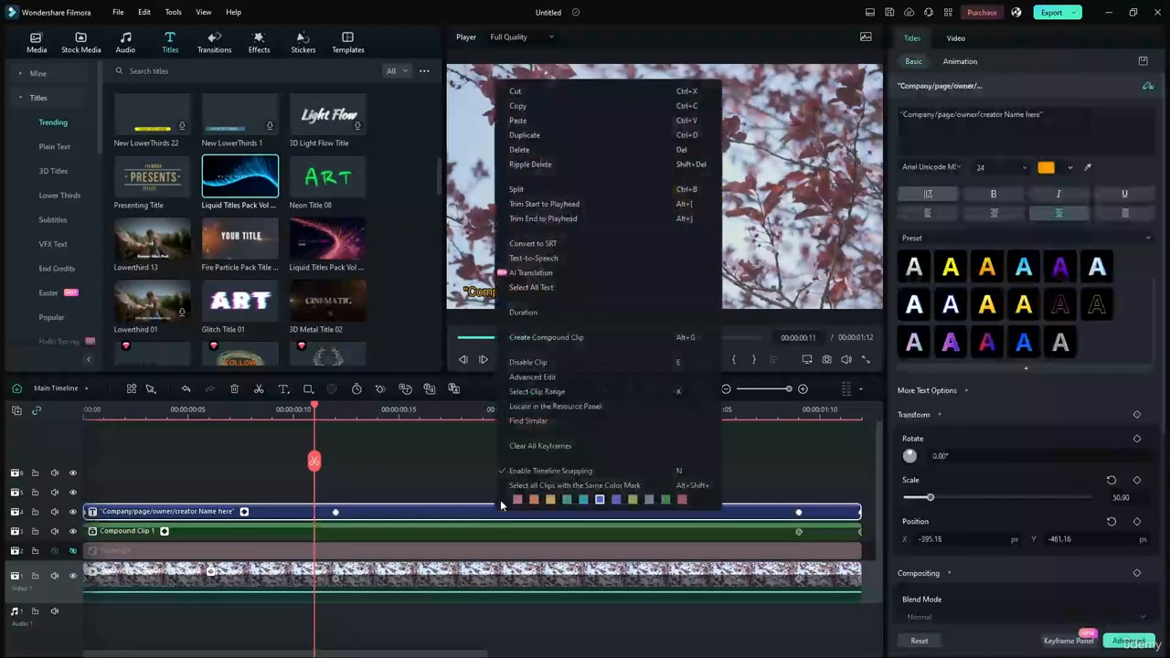
left_click(529, 377)
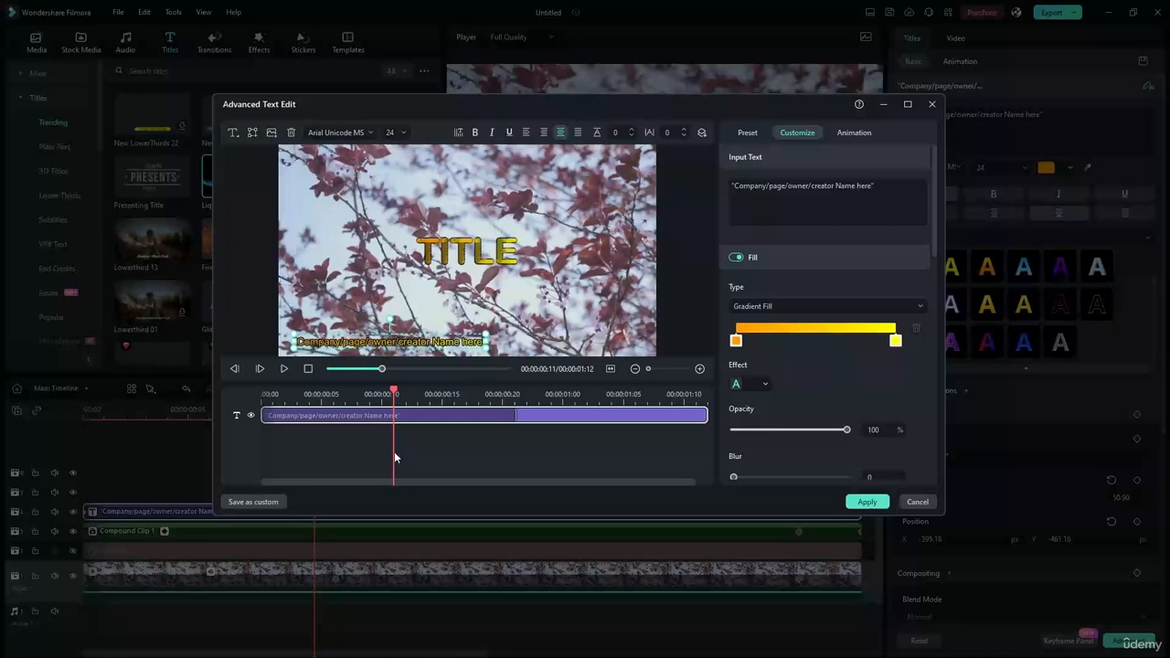
left_click(877, 496)
Combine all intro clips on the timeline into one compound clip with the default settings
left_click(295, 532, "ctrl")
right_click(294, 531)
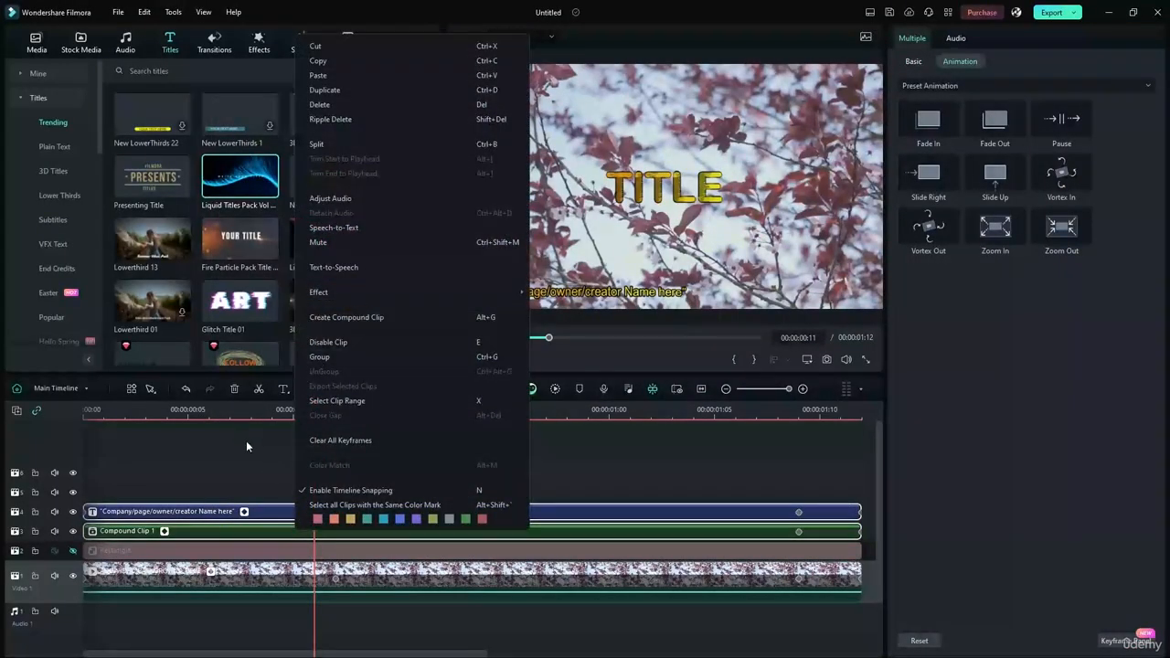
left_click_drag(246, 442, 279, 611)
right_click(413, 563)
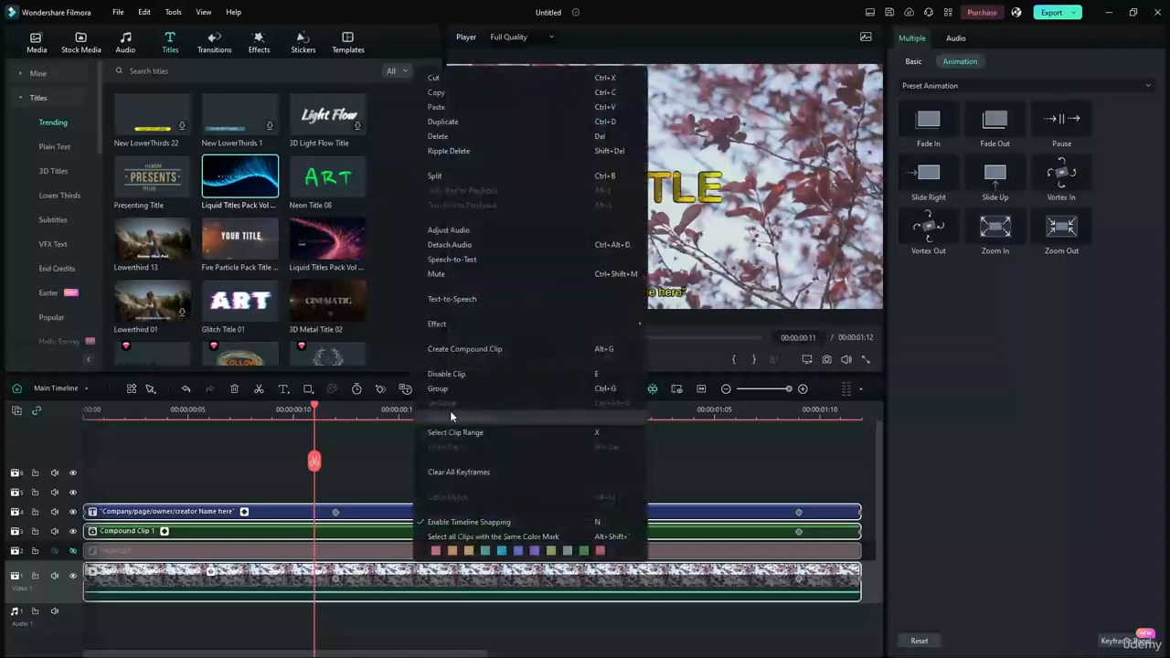
left_click(446, 350)
left_click(638, 346)
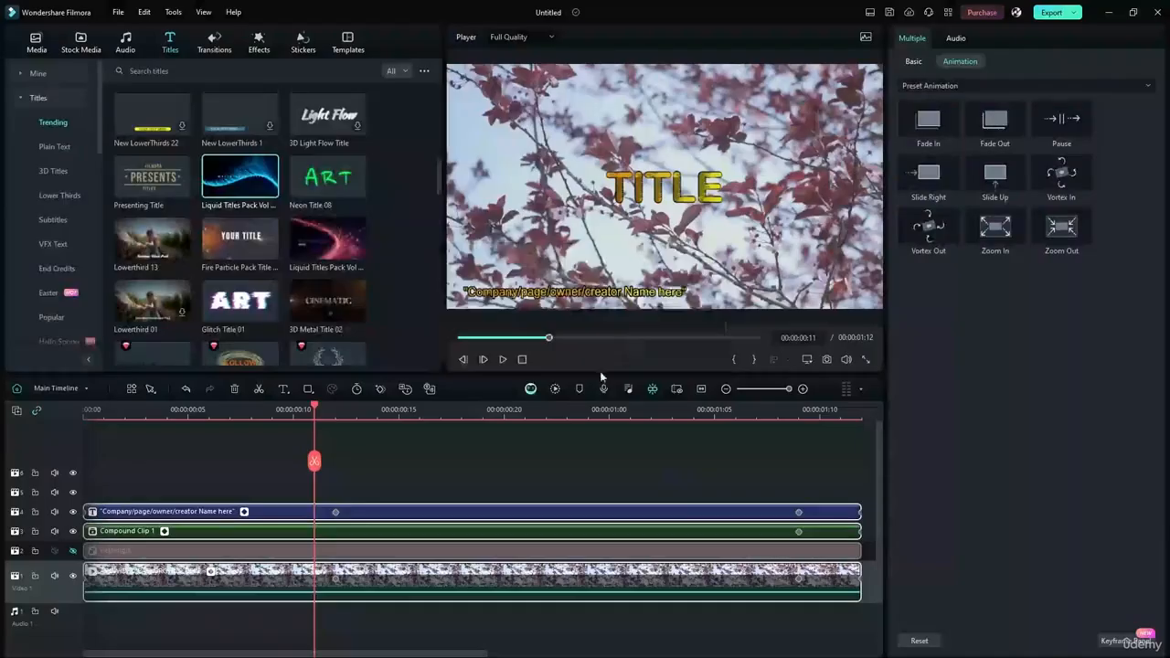
Check the options of the new compound clip and undo its creation to restore the separate intro clips
right_click(354, 569)
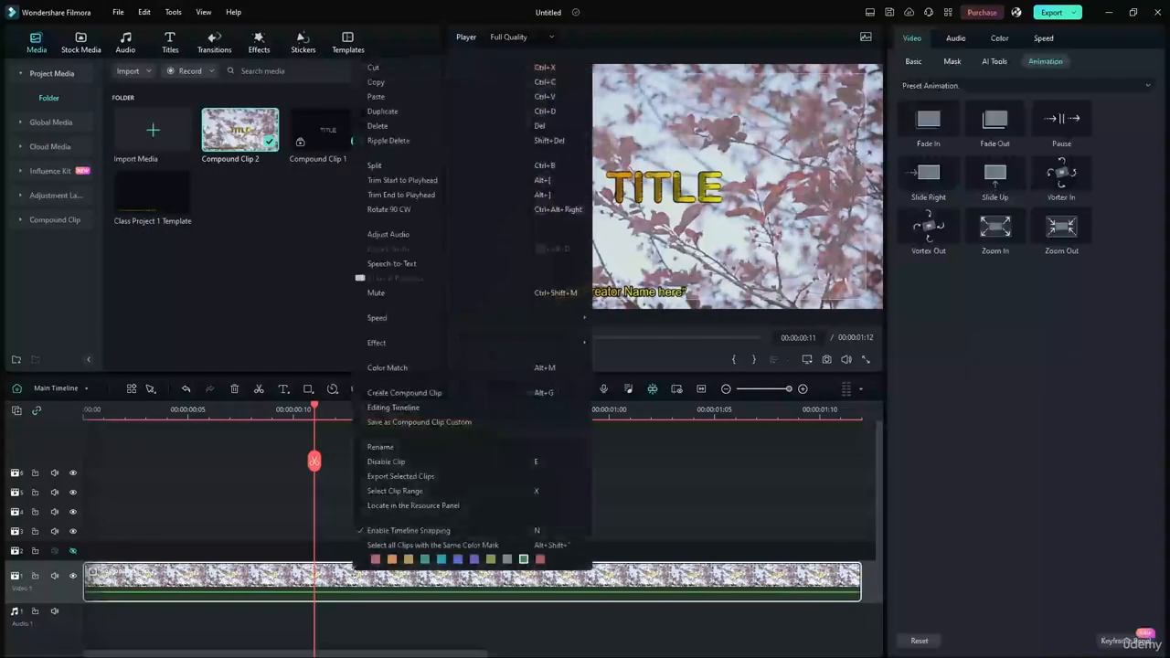
left_click(359, 529)
right_click(353, 571)
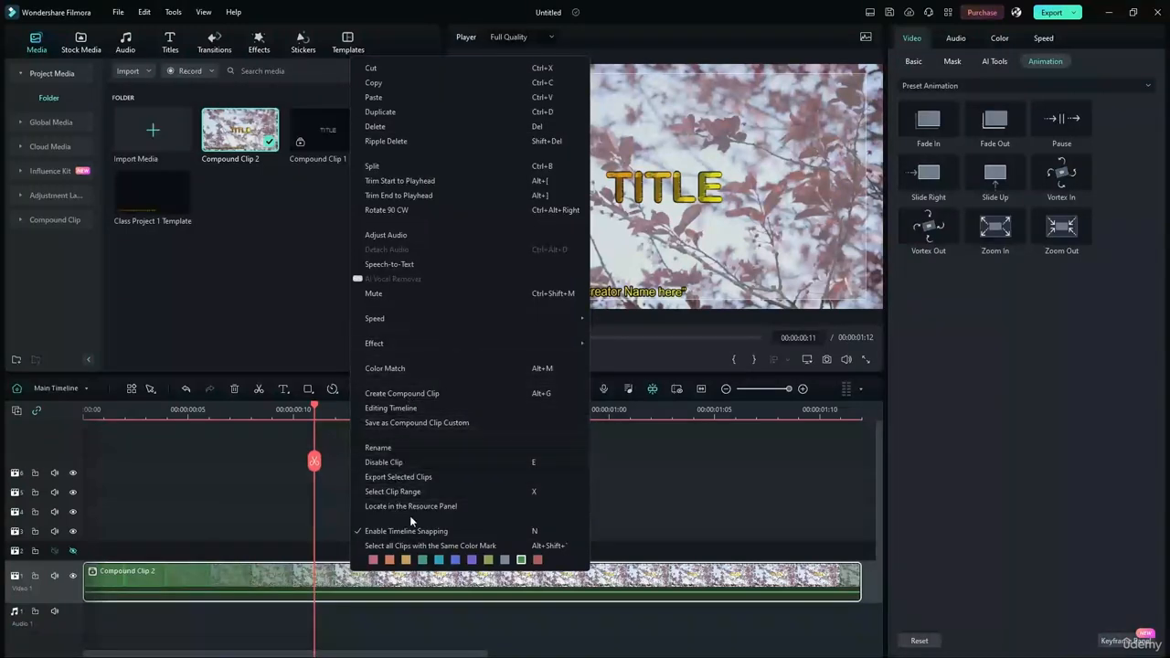
left_click(572, 545)
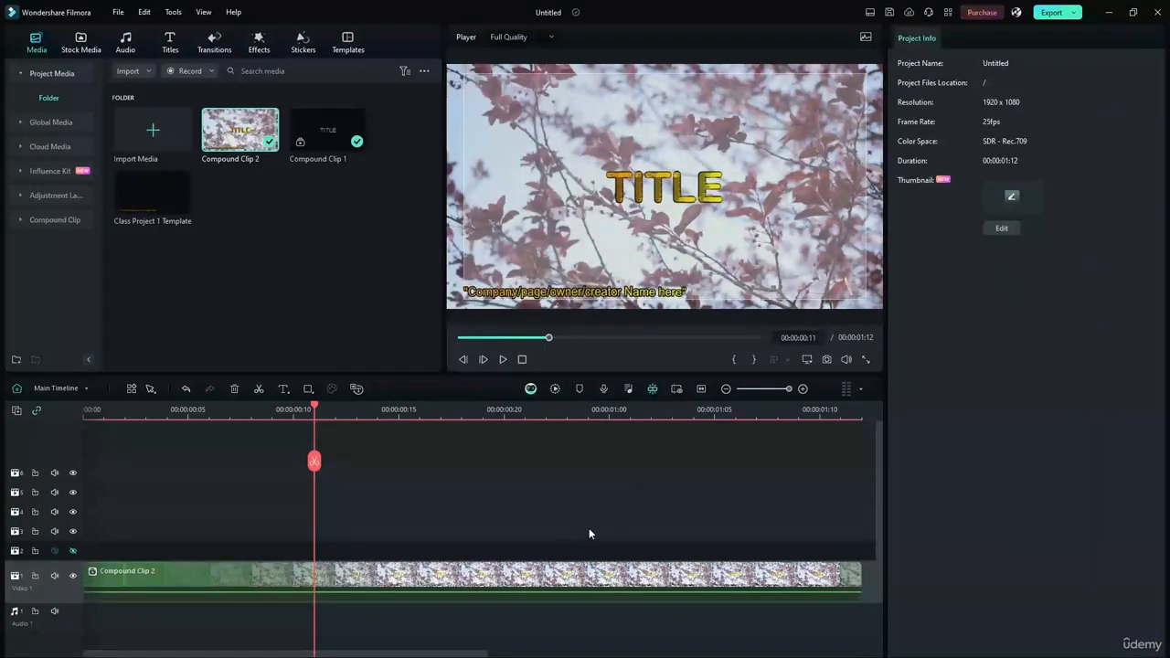
key("ctrl+z")
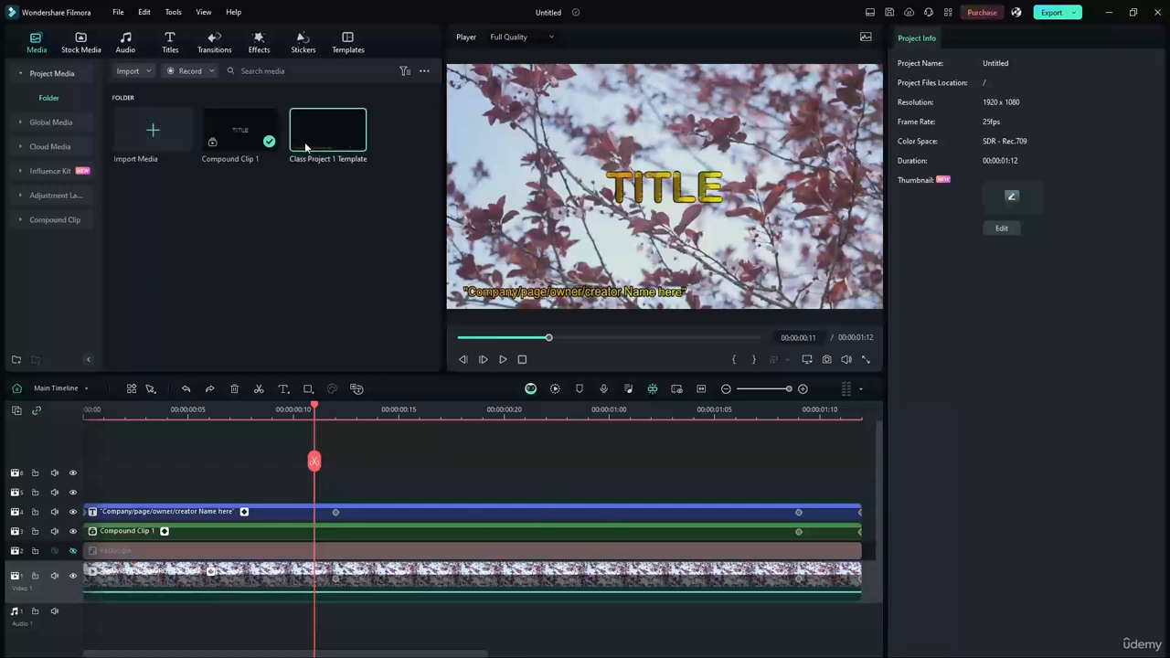
Select all intro clips and save the project as a custom template in the personal templates collection
left_click(242, 134)
left_click(345, 43)
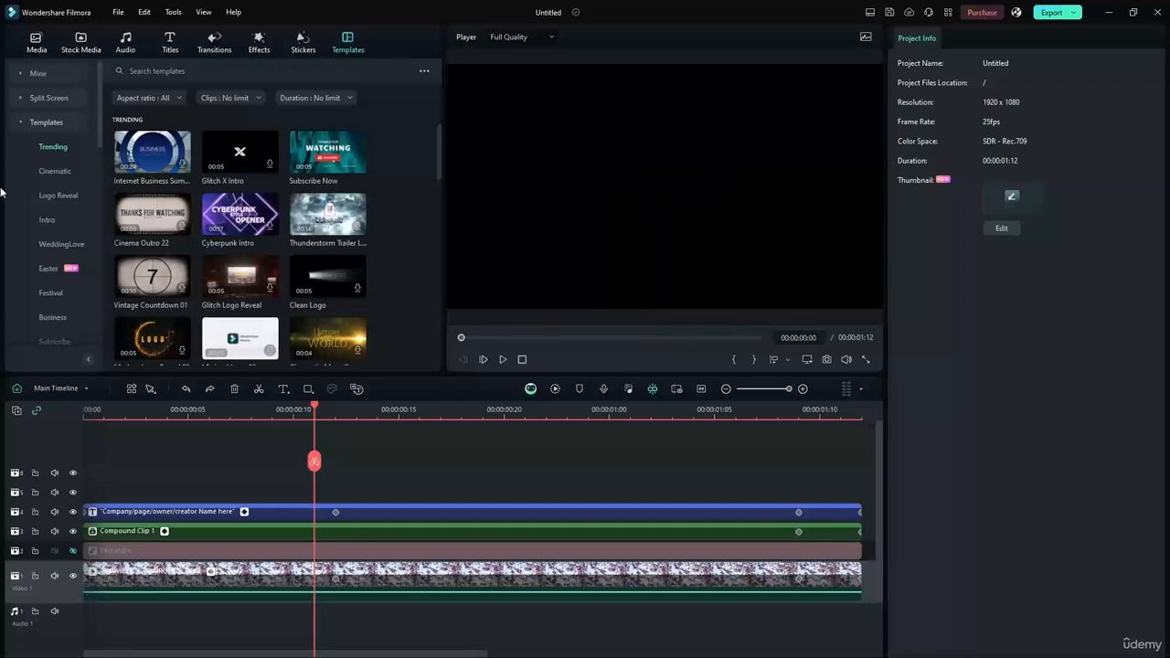
left_click(22, 122)
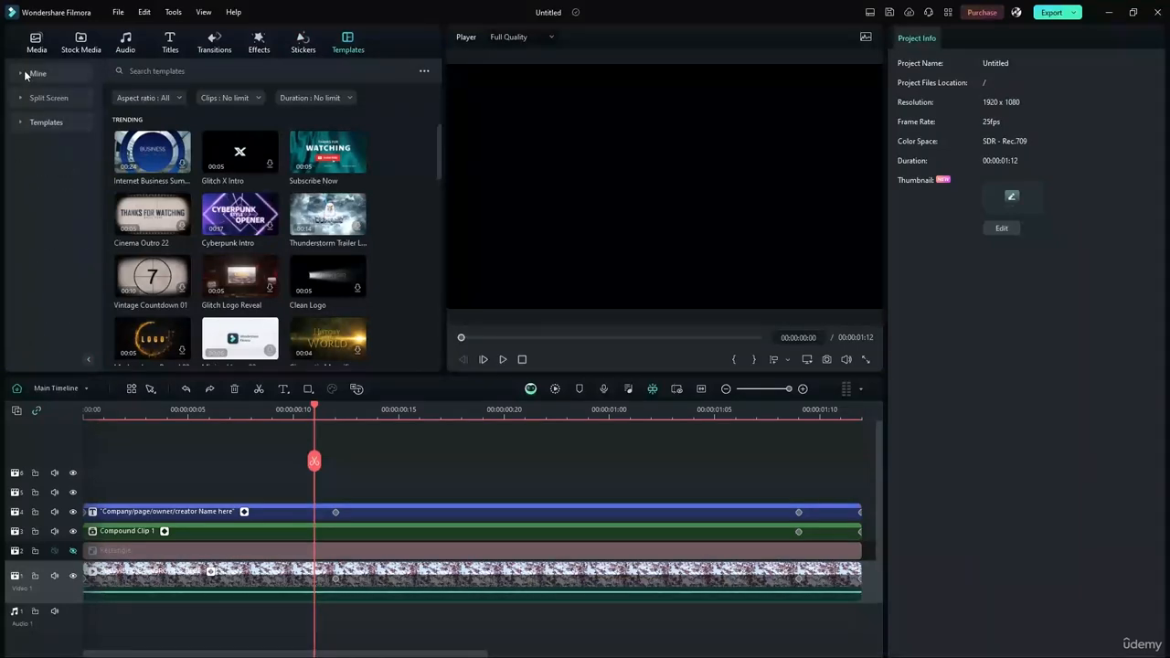
left_click(25, 73)
left_click(47, 144)
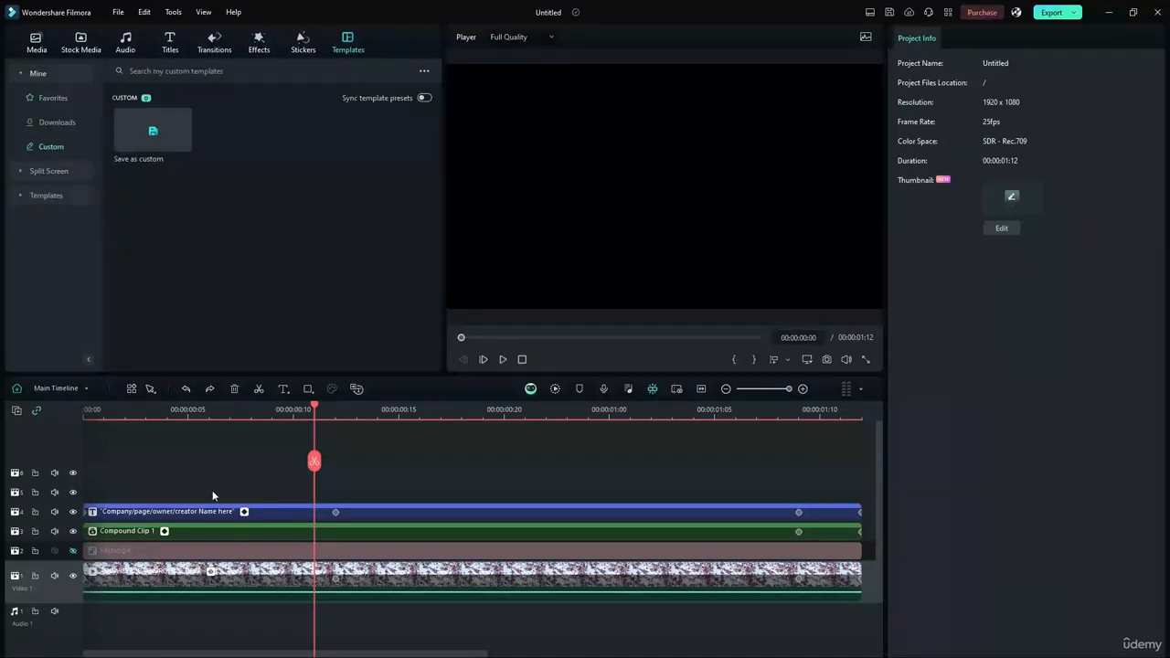
left_click_drag(504, 457, 333, 606)
left_click(157, 158)
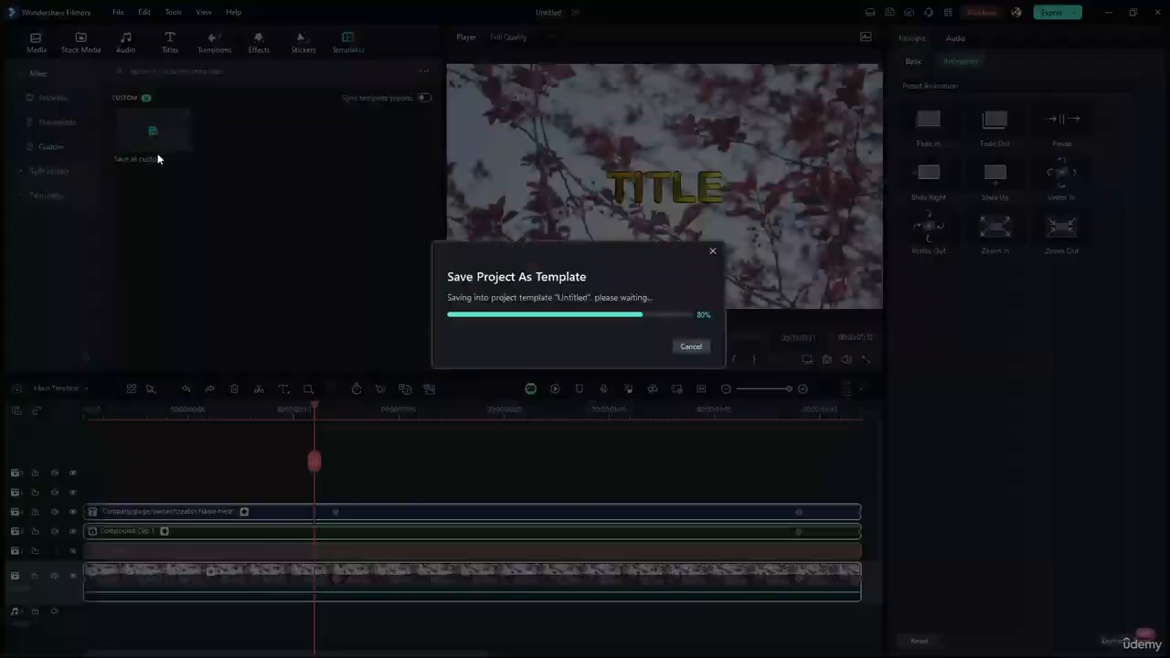
Rename the newly saved custom template as Class Project 1 Intro Template
left_click(239, 132)
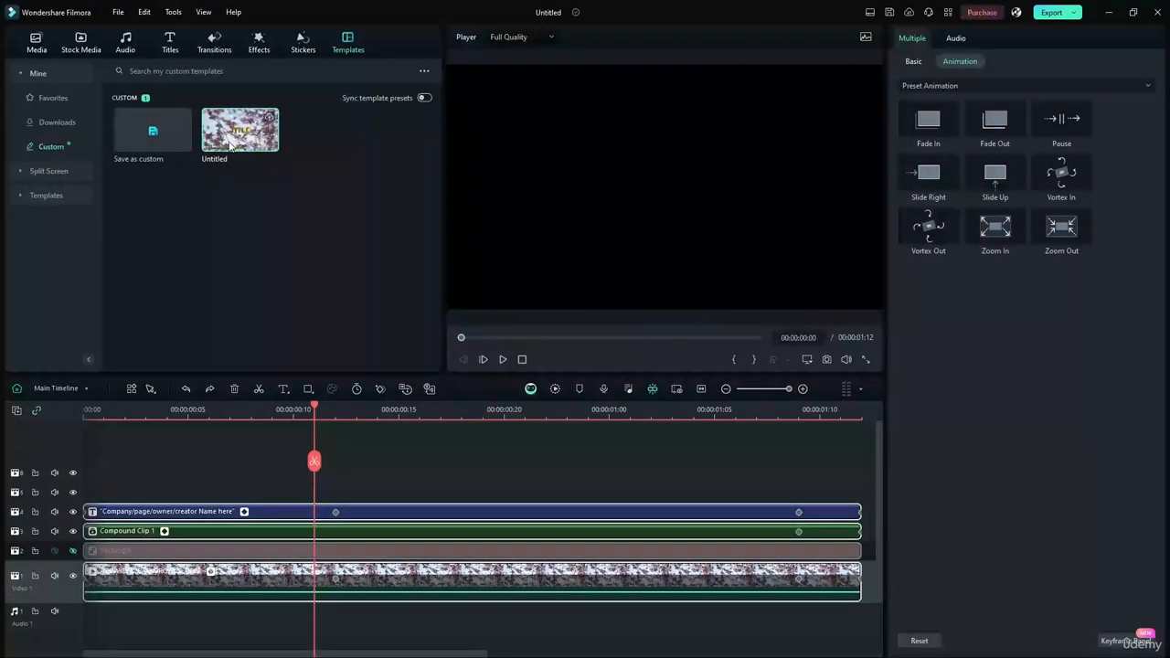
right_click(232, 144)
left_click(252, 273)
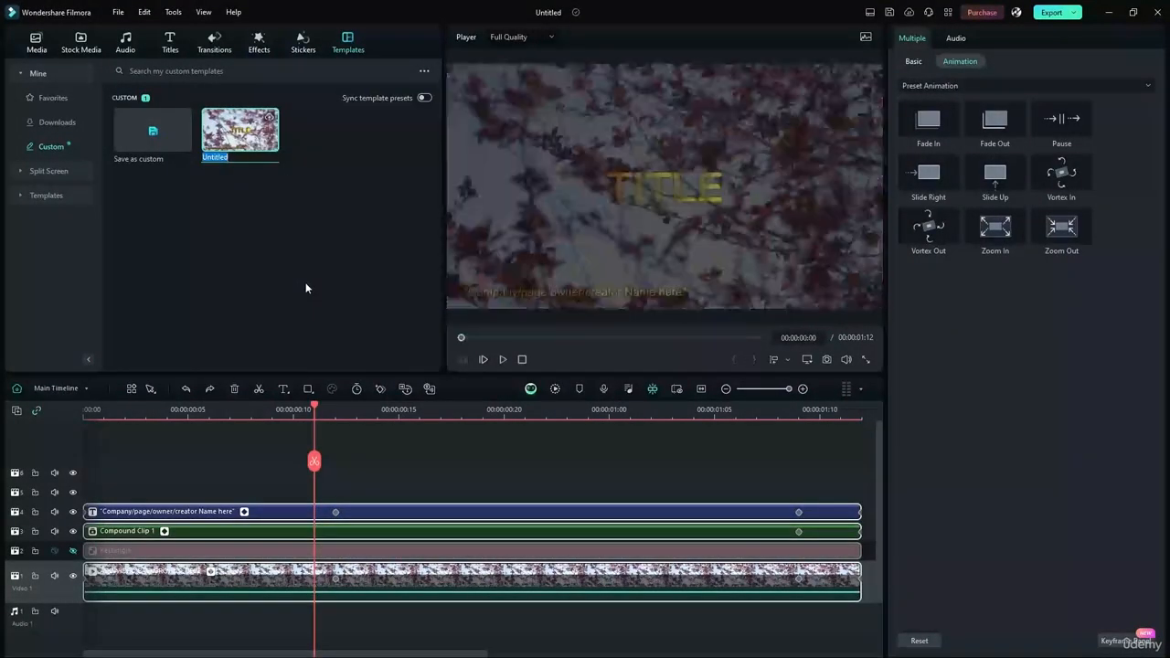
type("Cu")
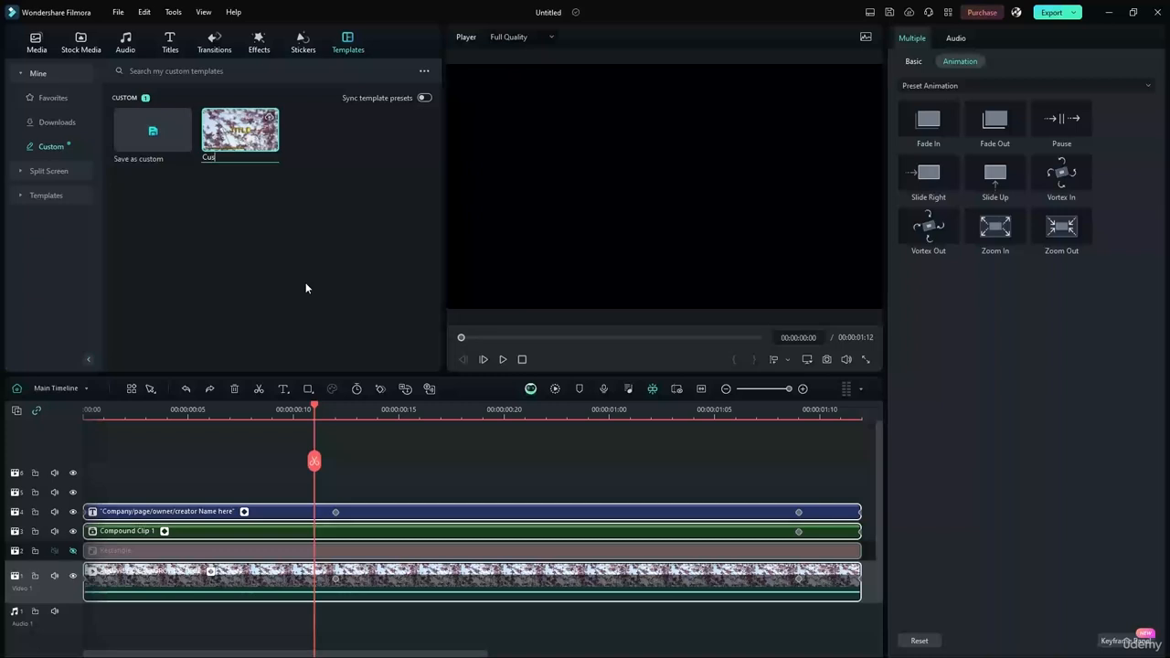
type("s")
key("BackSpace")
key("BackSpace")
type("lass P")
type("roject")
type(" 1 ")
type("Intro Template")
key("Return")
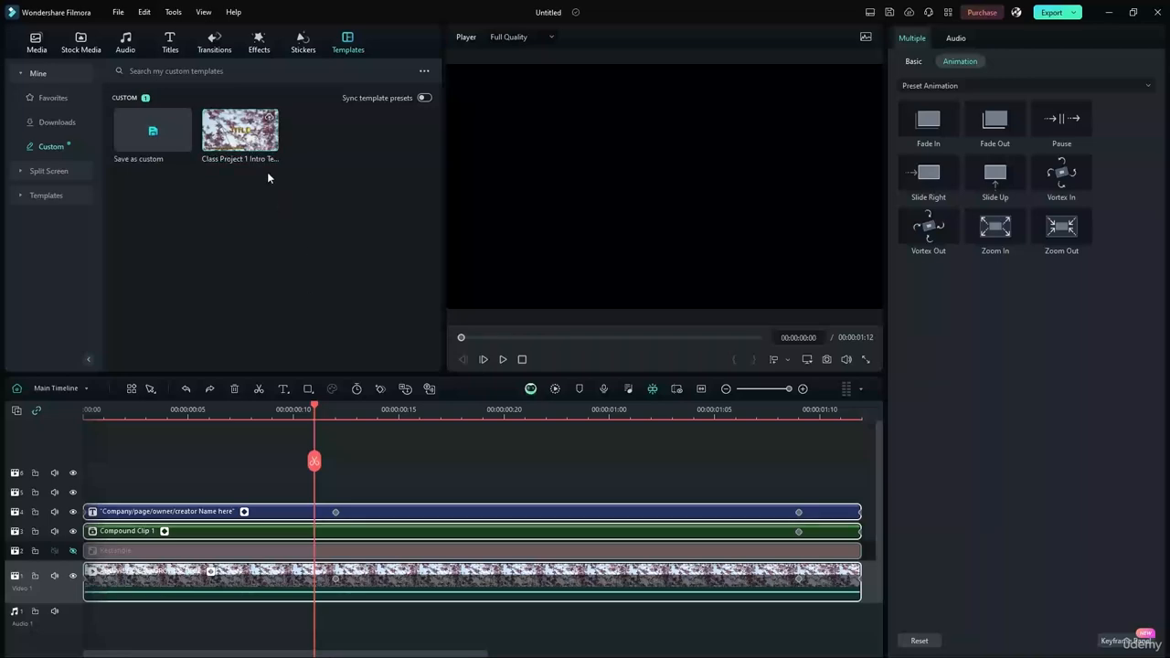
Clear the intro clips from the timeline and place the Class Project 1 Intro Template at its start
left_click_drag(245, 137, 494, 483)
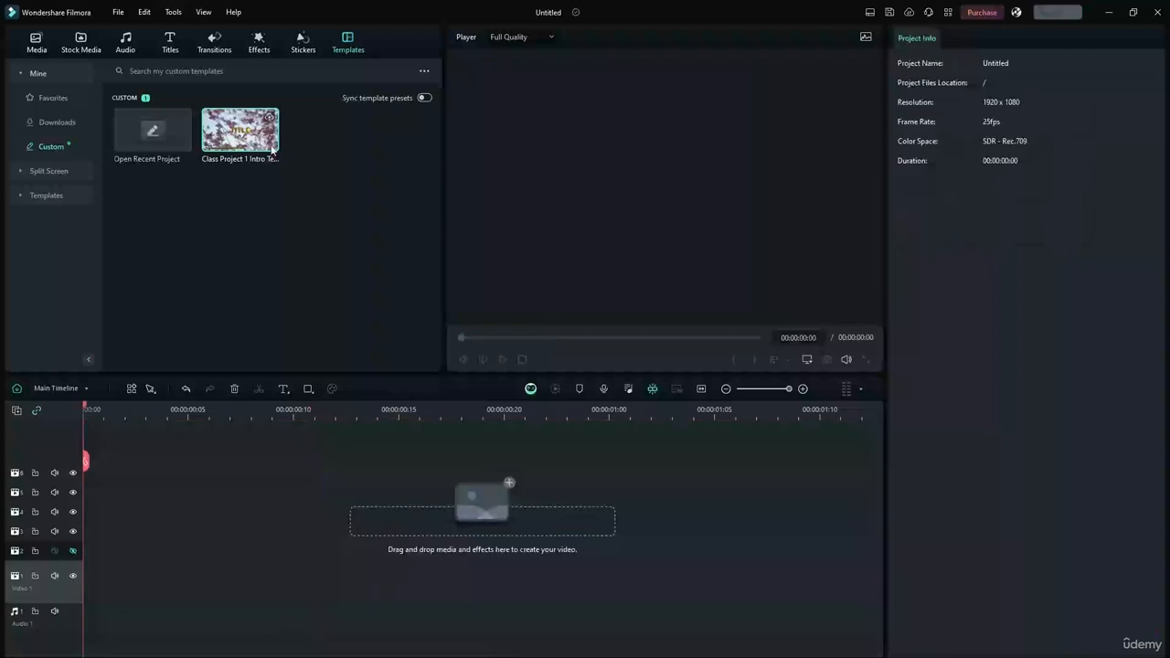
left_click_drag(274, 146, 91, 585)
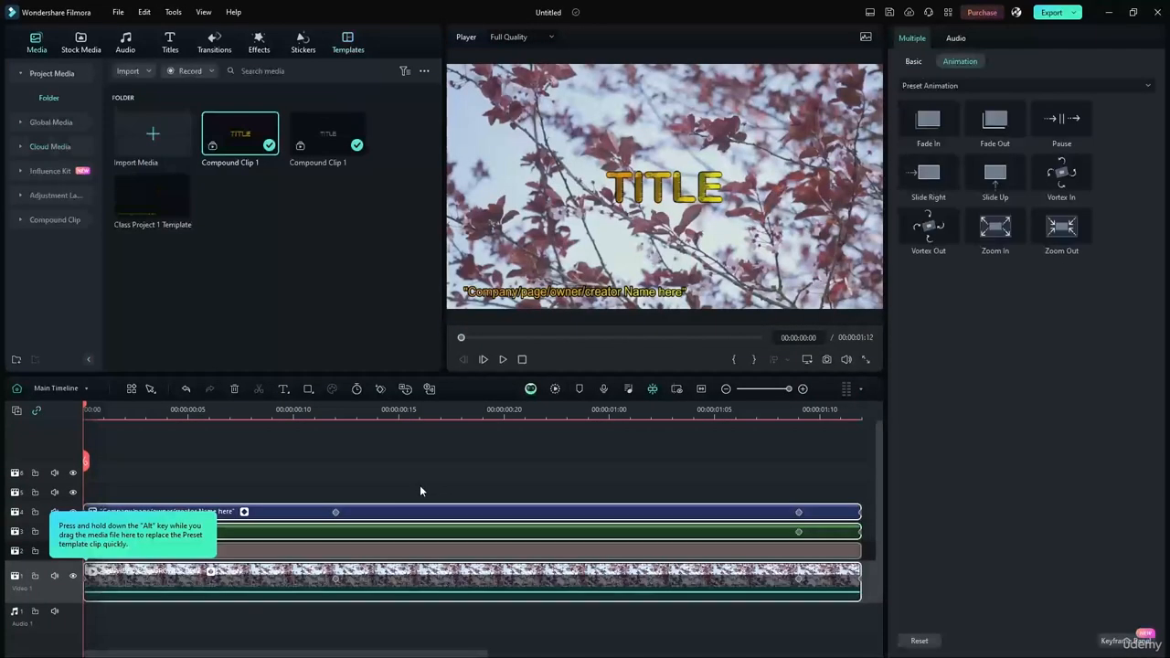
Delete all clips of the placed template and insert the custom intro template again at the start of Video 1
left_click(461, 482)
mouse_move(462, 483)
left_mouse_down()
mouse_move(195, 603)
mouse_move(418, 579)
left_mouse_up()
mouse_move(243, 411)
left_mouse_down()
mouse_move(549, 428)
mouse_move(716, 421)
left_mouse_up()
left_click_drag(450, 440, 165, 631)
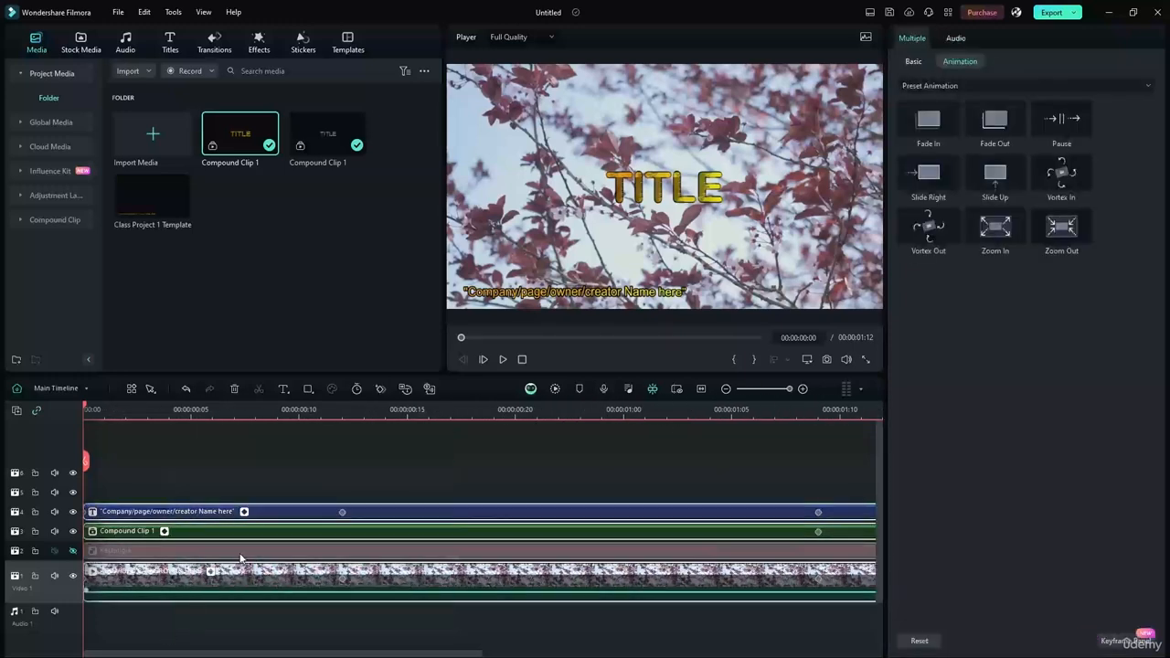
key("Delete")
left_click(347, 42)
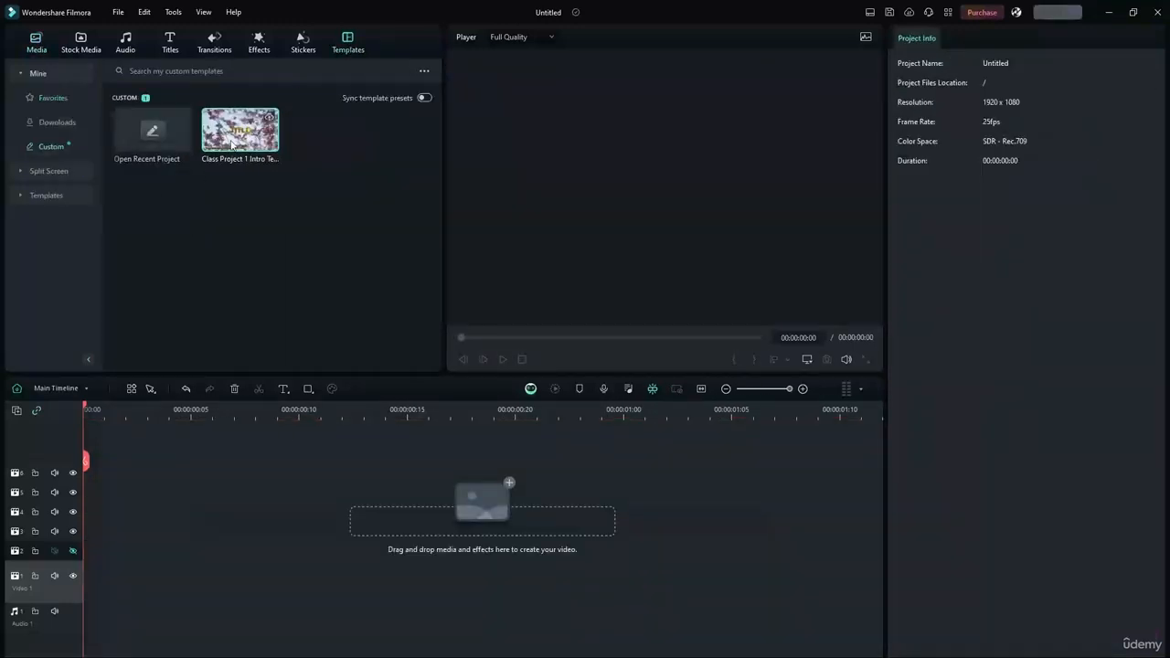
left_click_drag(240, 132, 92, 574)
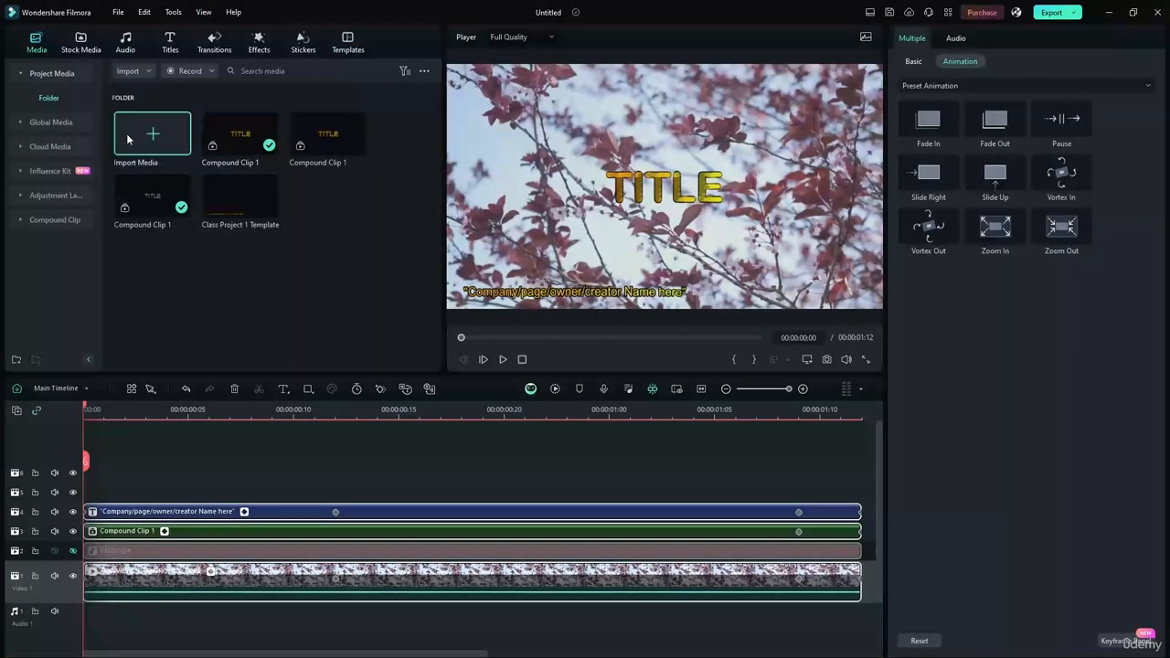
Play back the inserted intro template and return the playhead to the start
left_click(347, 41)
left_click(339, 463)
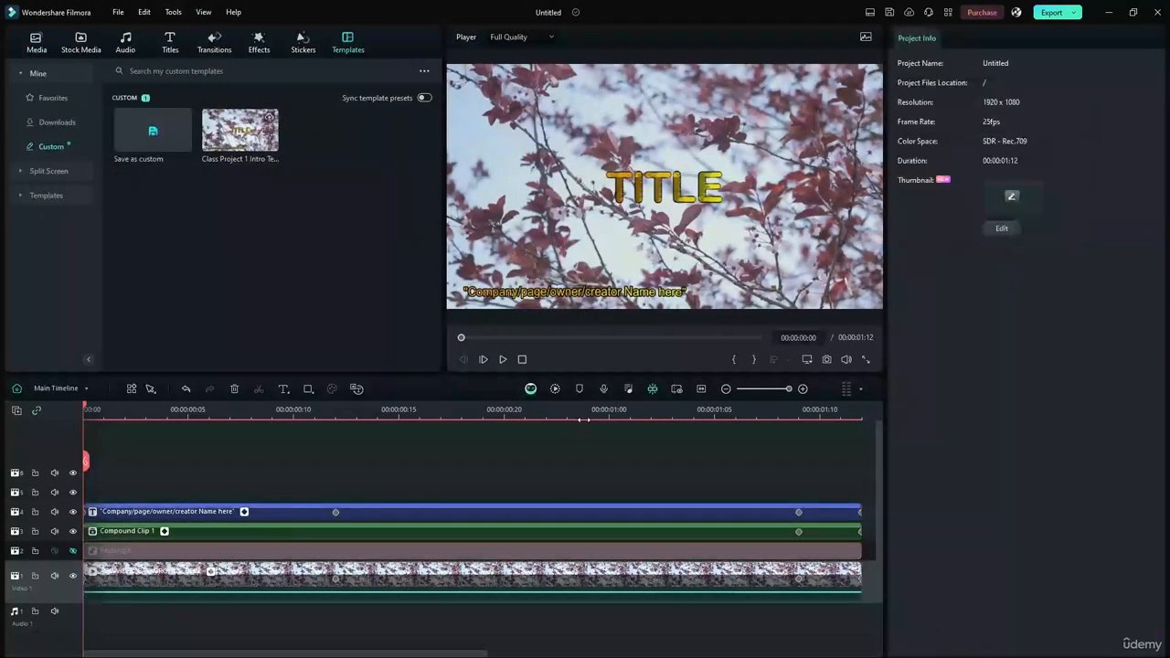
key("space")
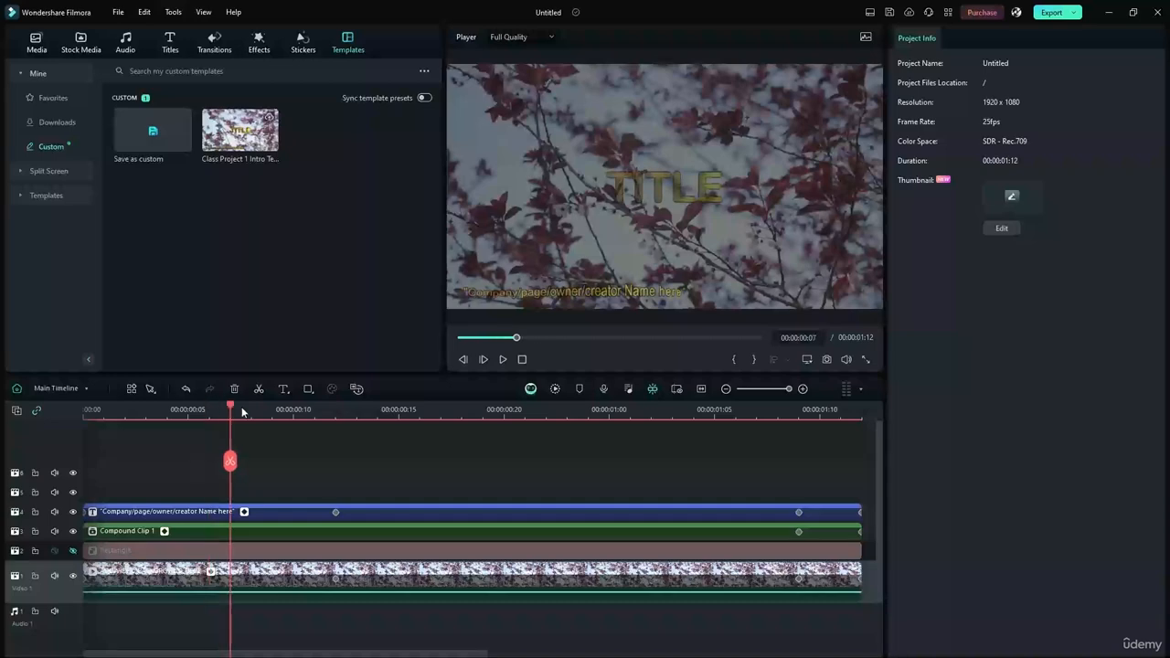
left_click_drag(229, 411, 106, 437)
Empty the timeline once more and place a fresh copy of the Class Project 1 Intro Template at the start
left_click_drag(493, 457, 143, 630)
left_click(597, 423)
left_click_drag(597, 422, 188, 603)
left_click(424, 447)
key("Delete")
left_click(239, 130)
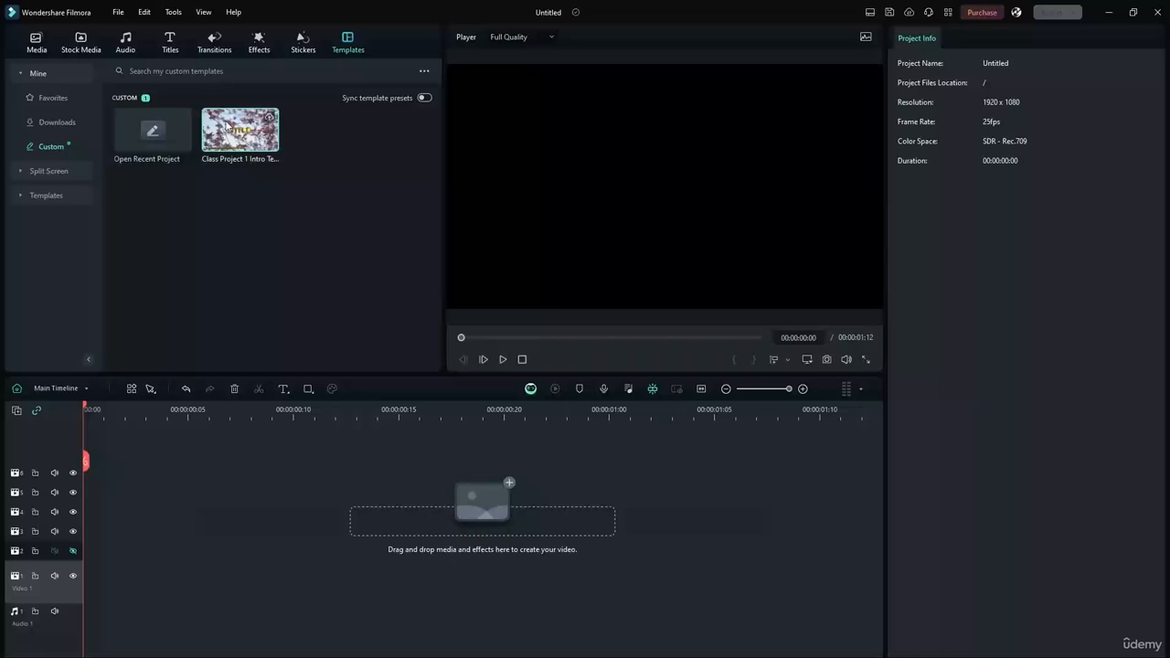
left_click_drag(245, 152, 92, 583)
Combine all the template's clips into one compound clip named Class Project 1 Intro Template
left_click_drag(526, 437, 338, 576)
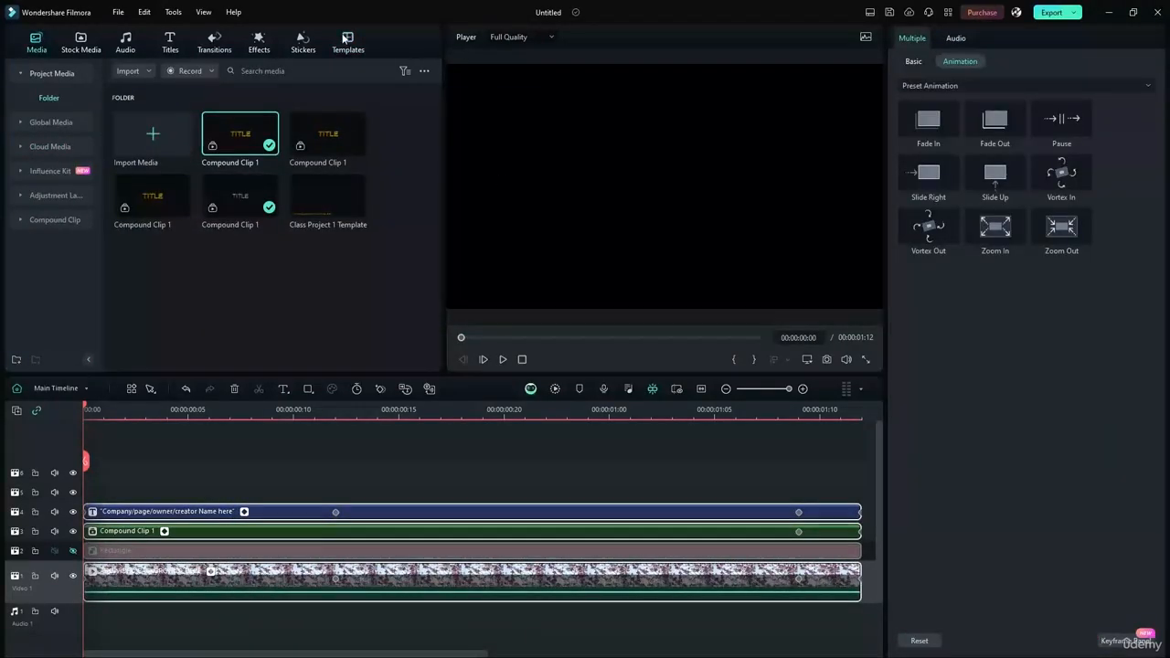
left_click(348, 43)
right_click(275, 568)
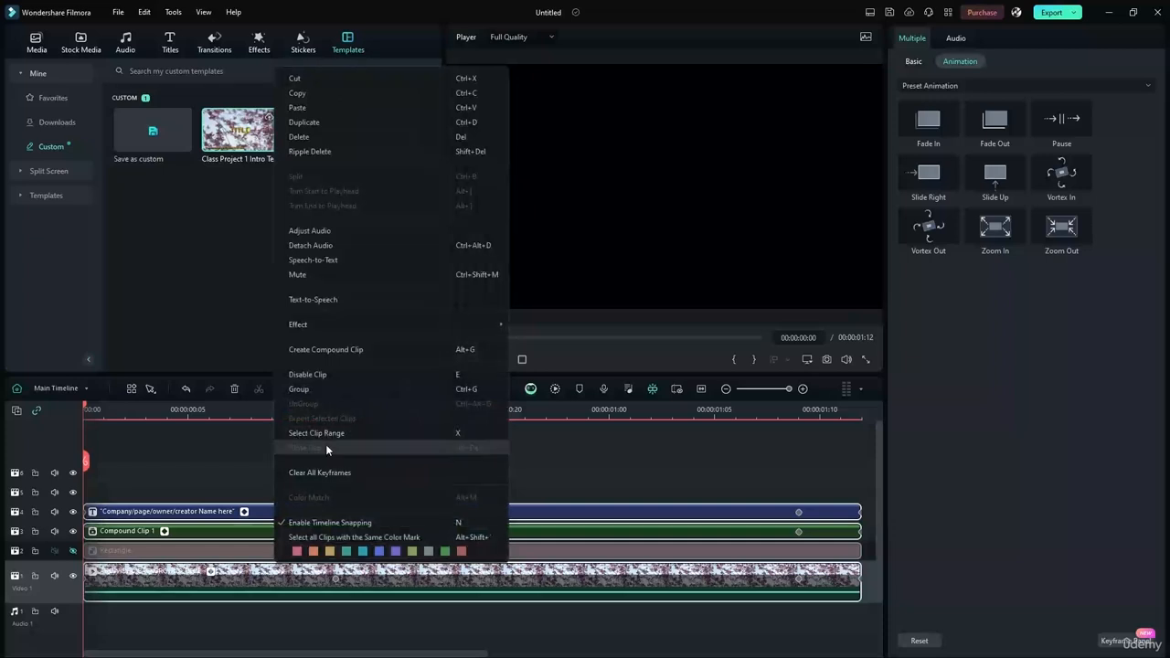
left_click(326, 349)
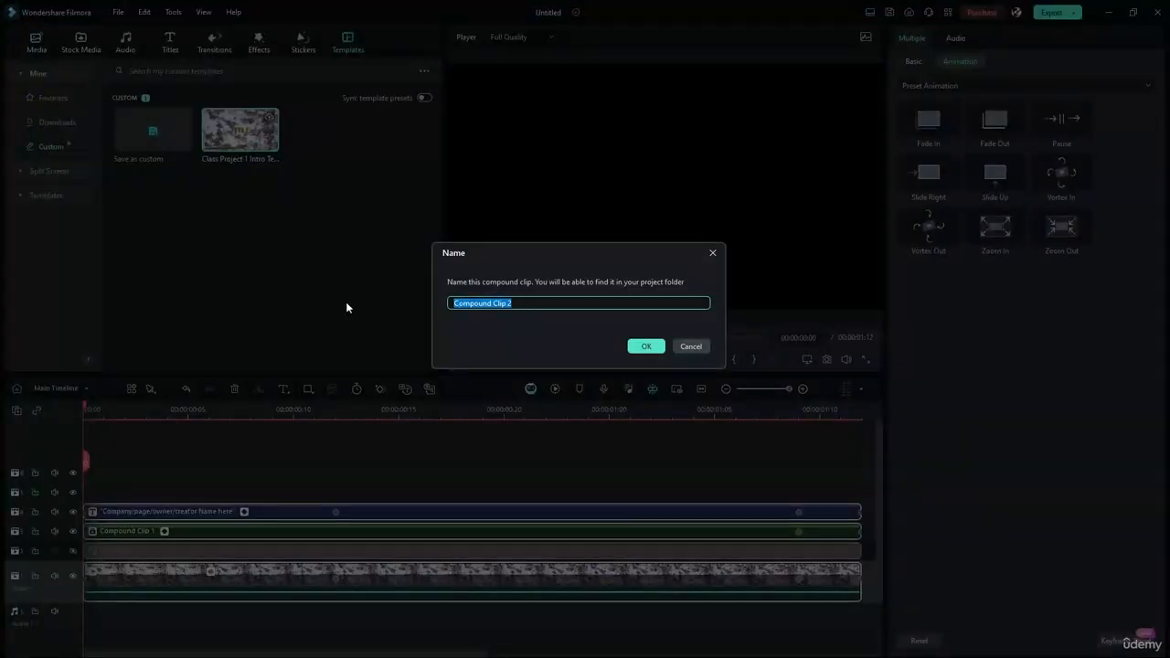
type("Class Project 1 Intro Template")
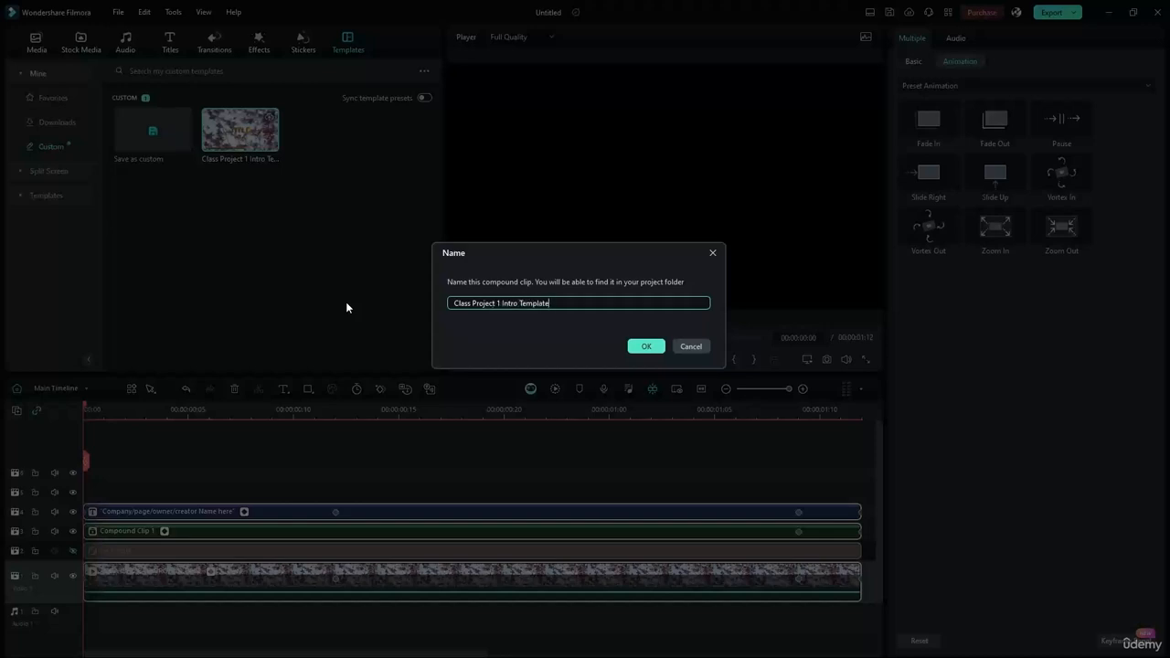
key("Return")
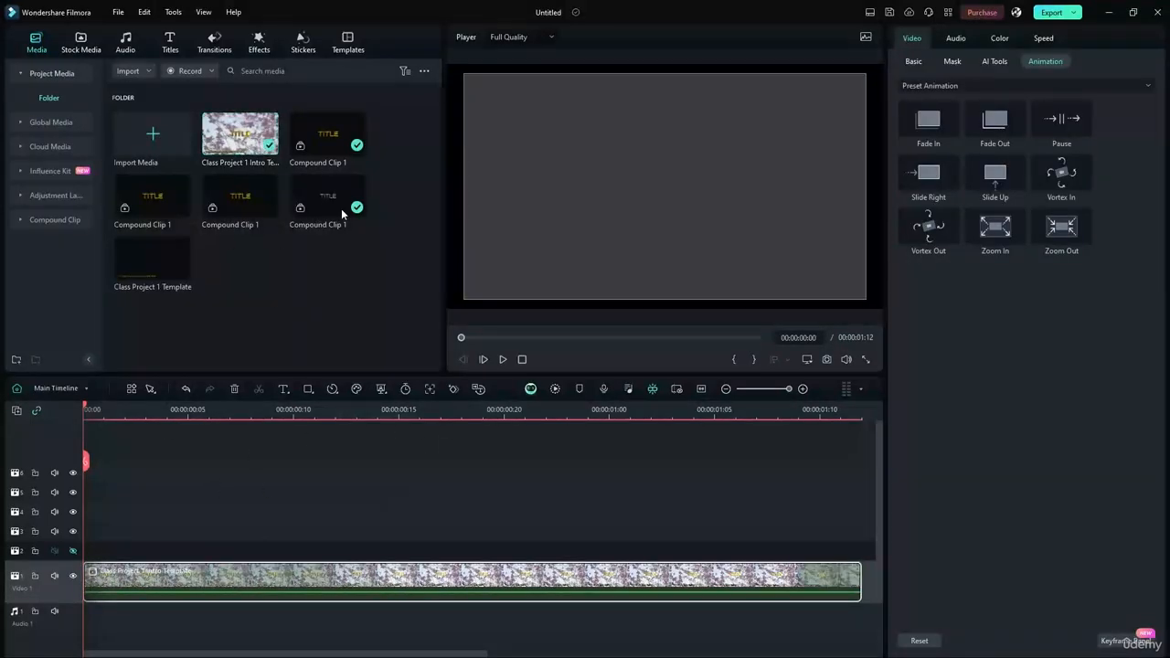
Delete the Class Project 1 Intro Template from the custom templates collection
left_click(350, 46)
left_click(241, 131)
key("Delete")
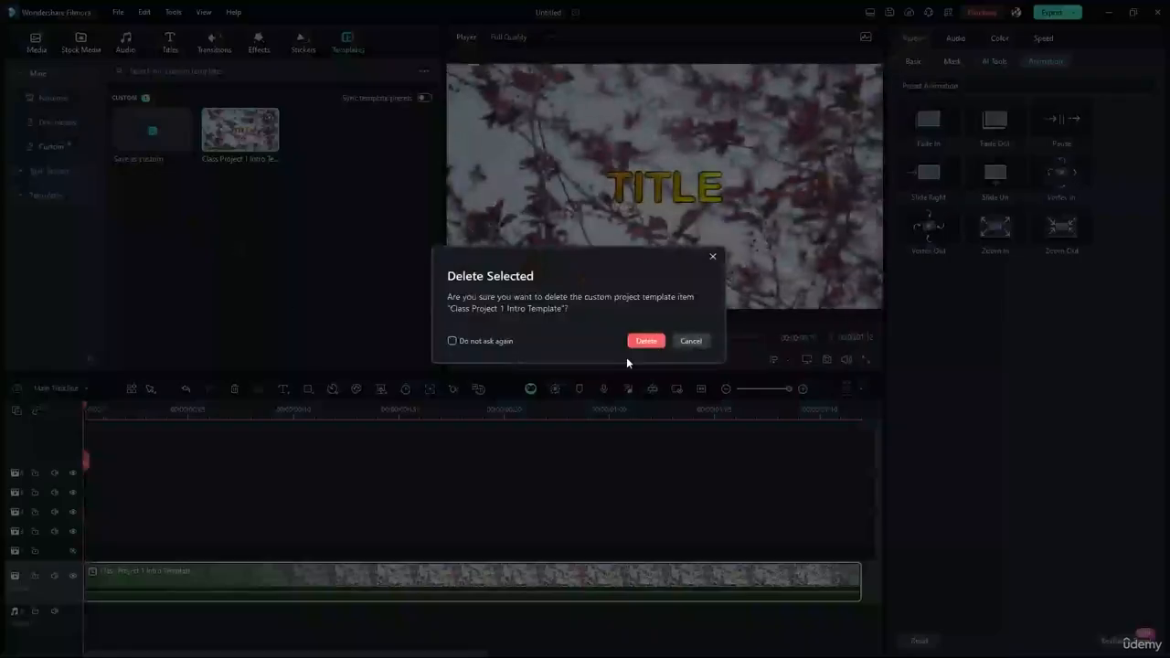
left_click(645, 340)
Save the project with the single intro compound clip as a new custom template
left_click(392, 440)
left_click(239, 583)
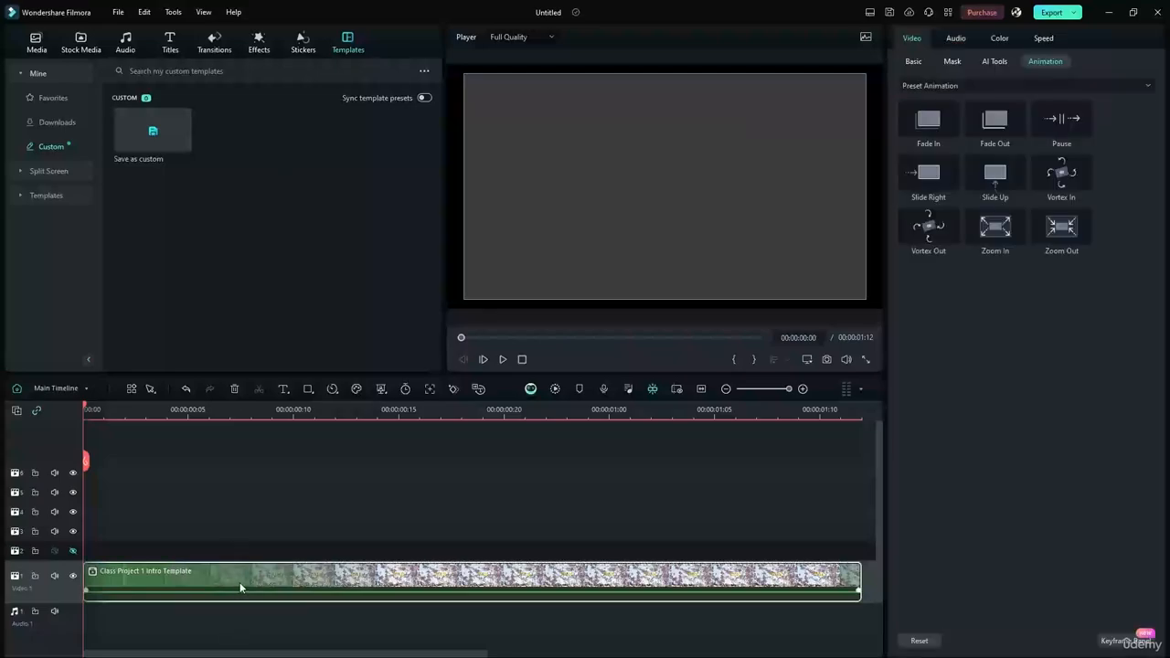
left_click(179, 137)
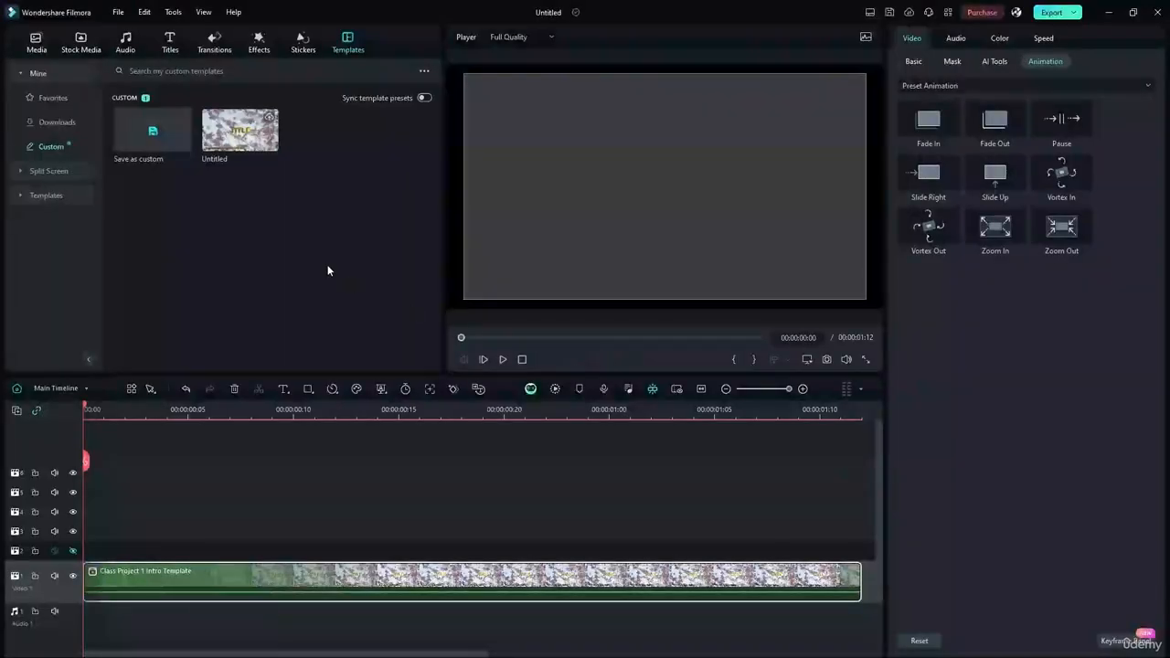
Replace the timeline clip with the newly saved template at the start of Video 1 and play it back
key("Delete")
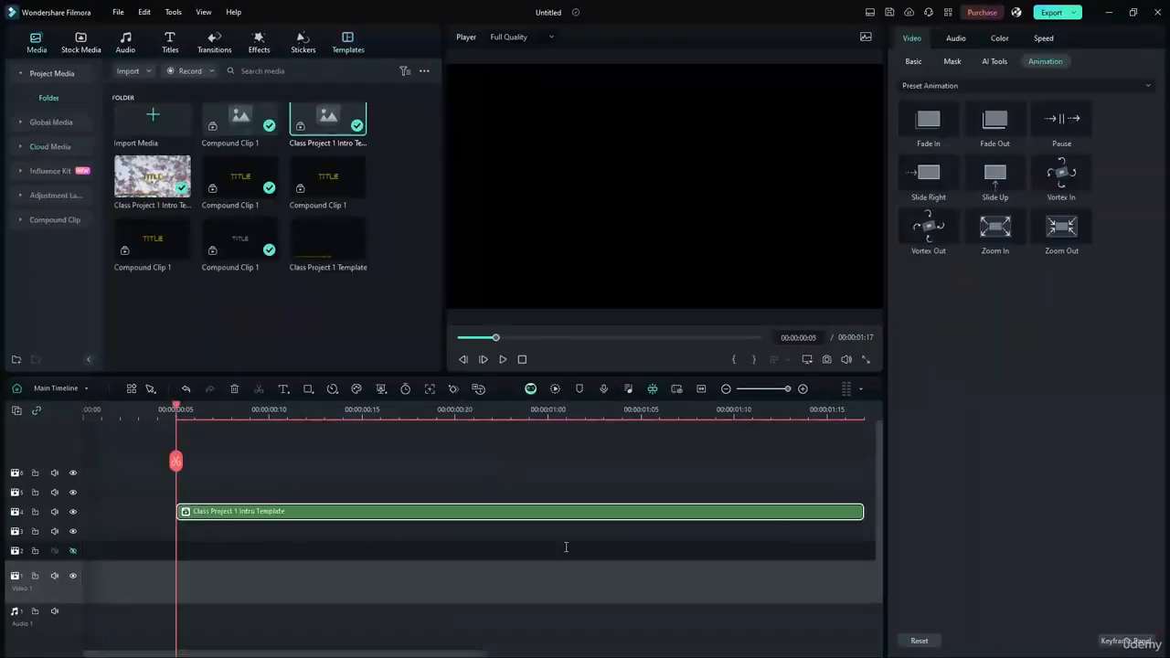
left_click_drag(396, 514, 306, 583)
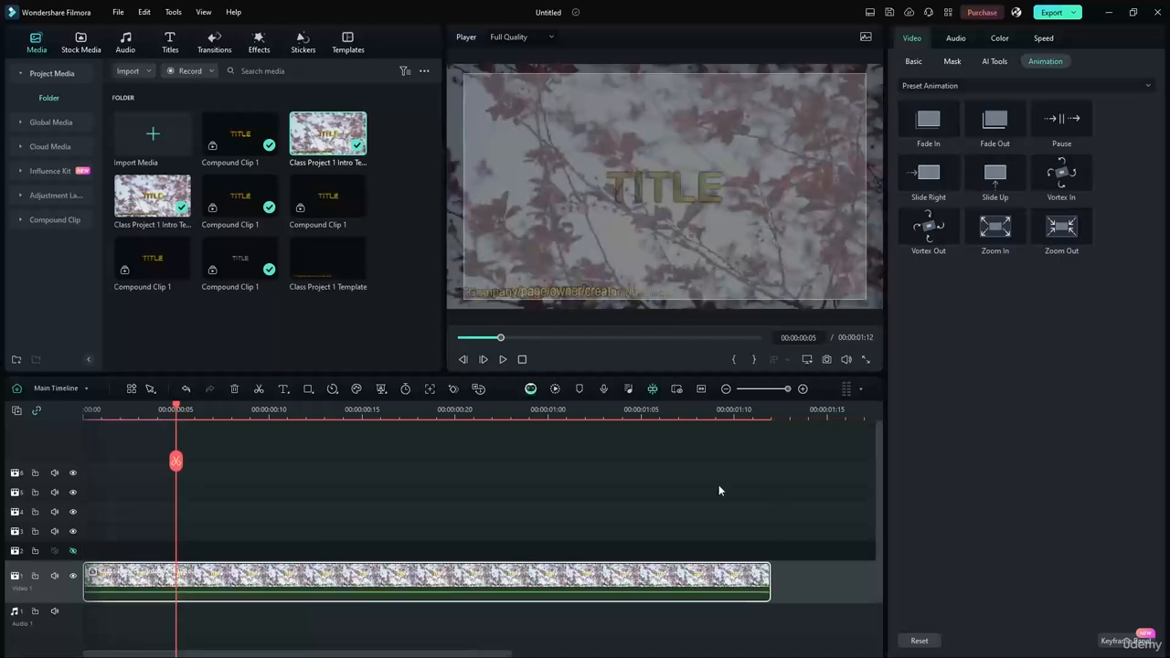
left_click_drag(180, 406, 87, 408)
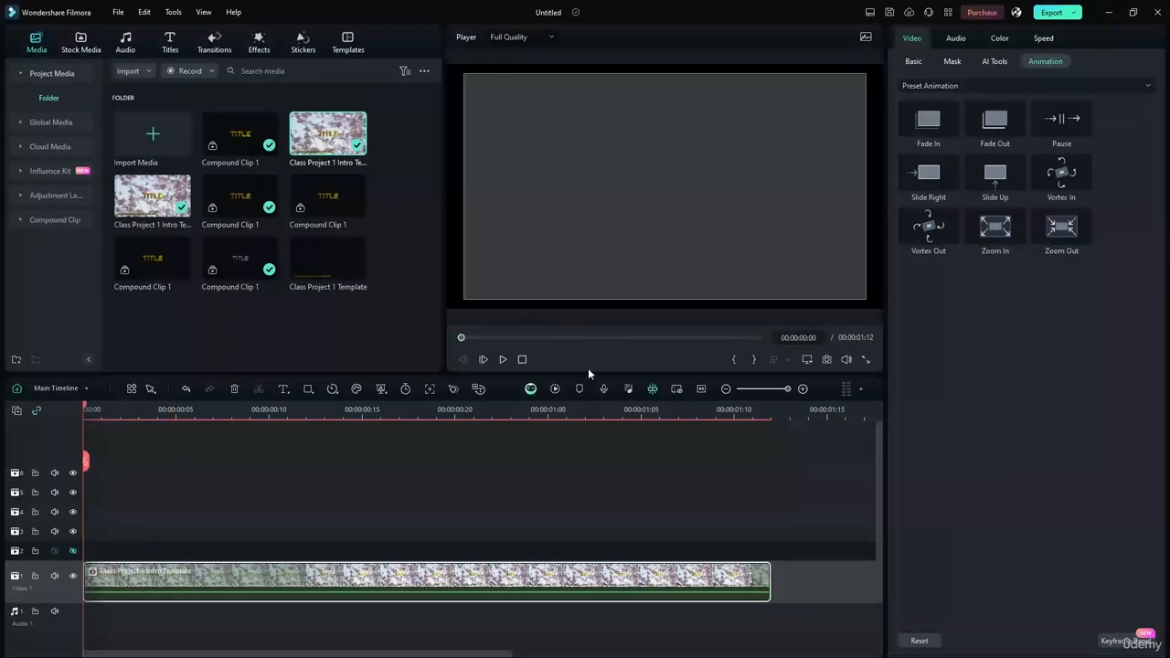
left_click(503, 359)
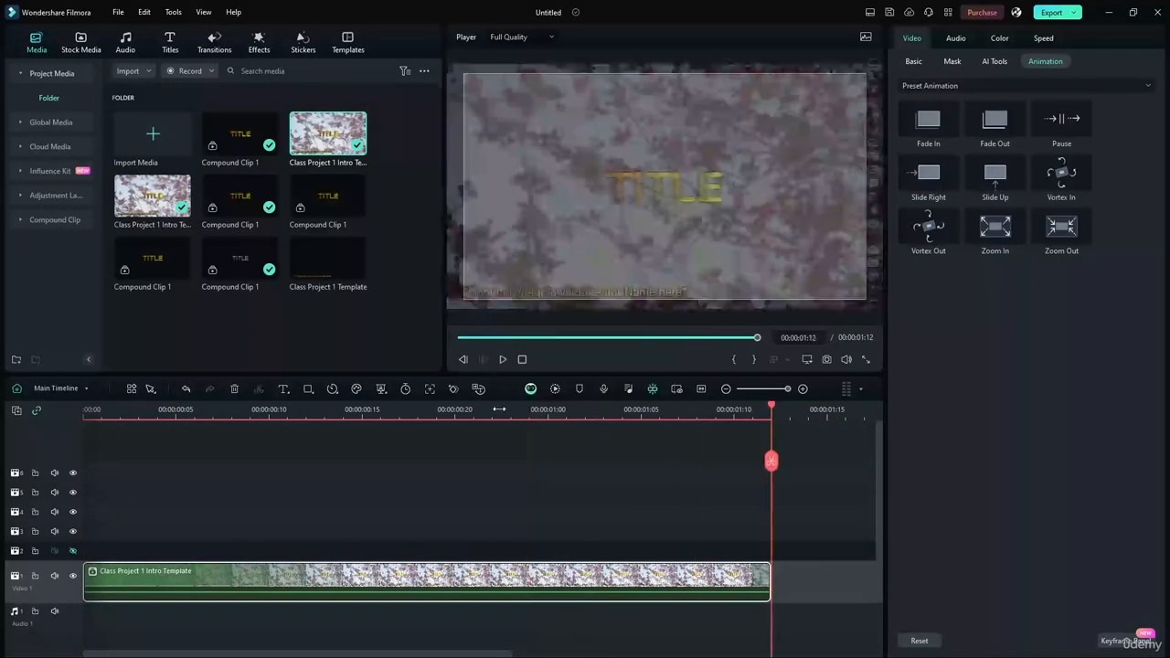
Open the intro compound clip and its nested Compound Clip 1 to examine the layers, fitting each timeline to the view
double_click(474, 579)
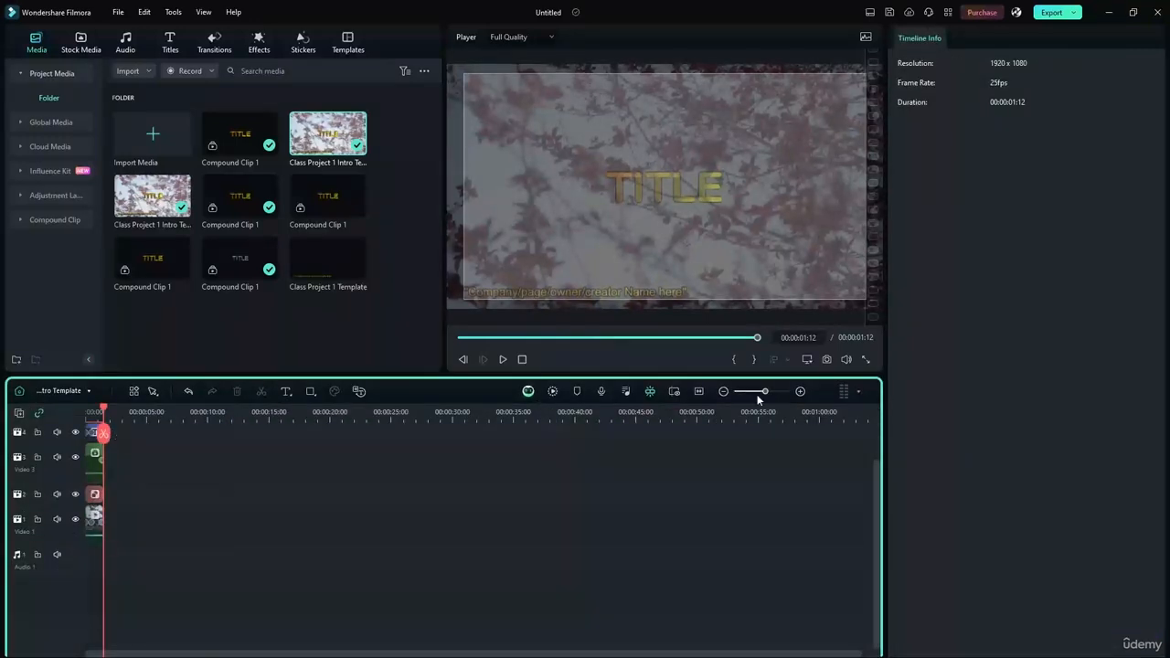
left_click(700, 392)
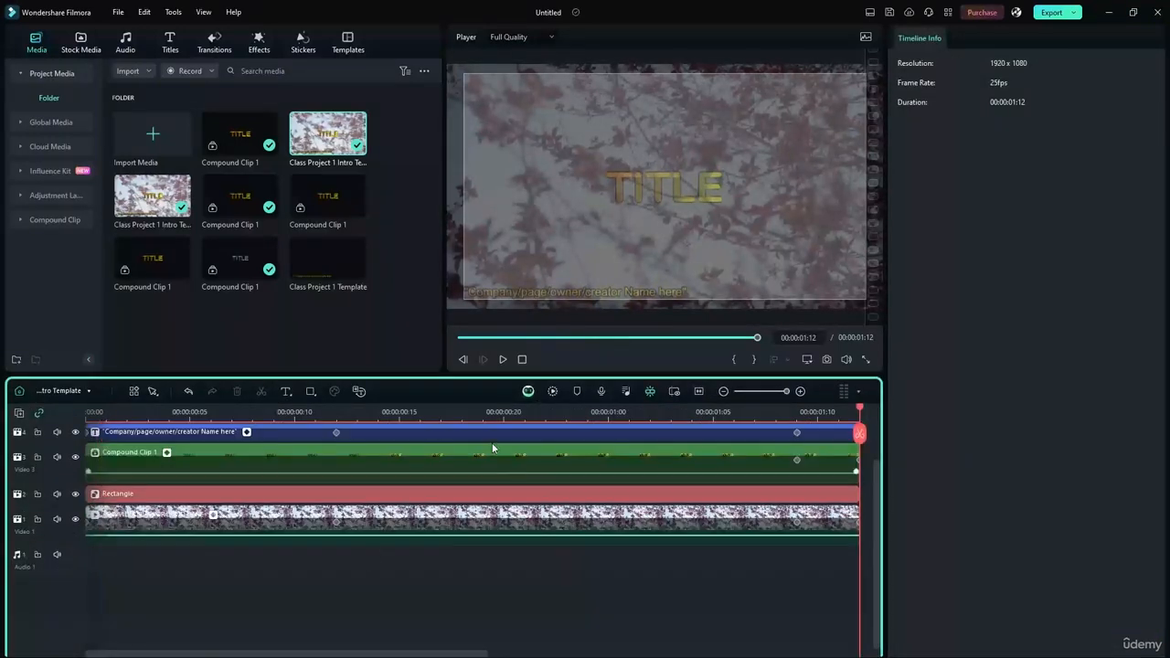
left_click(395, 464)
left_click(603, 455)
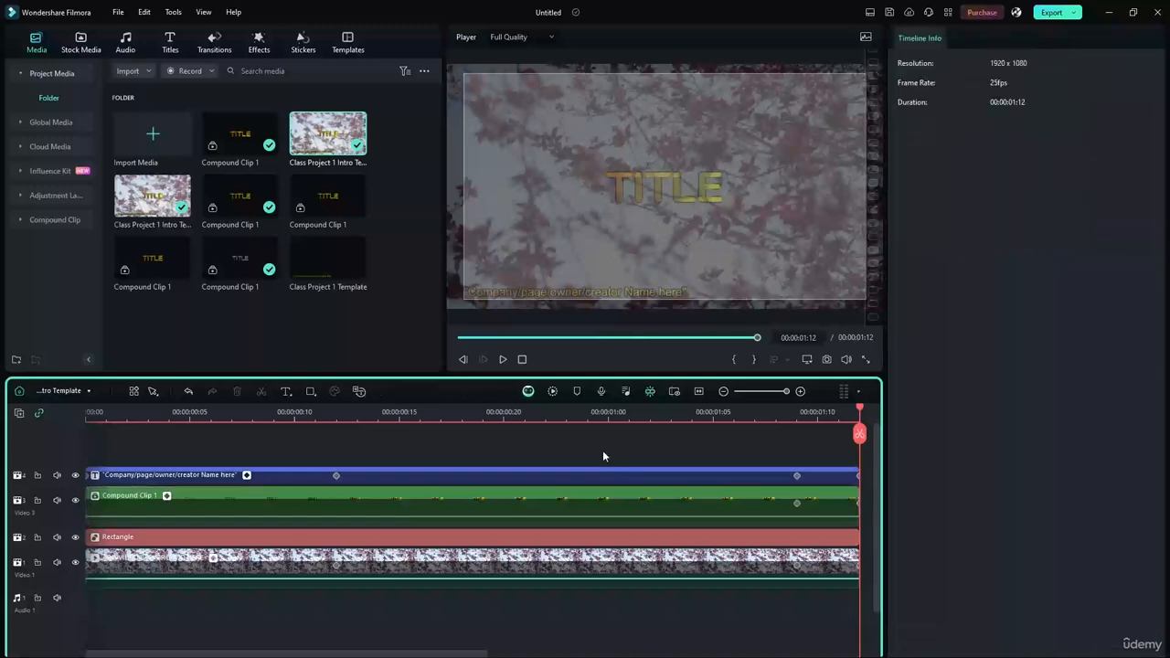
left_click(326, 516)
double_click(446, 500)
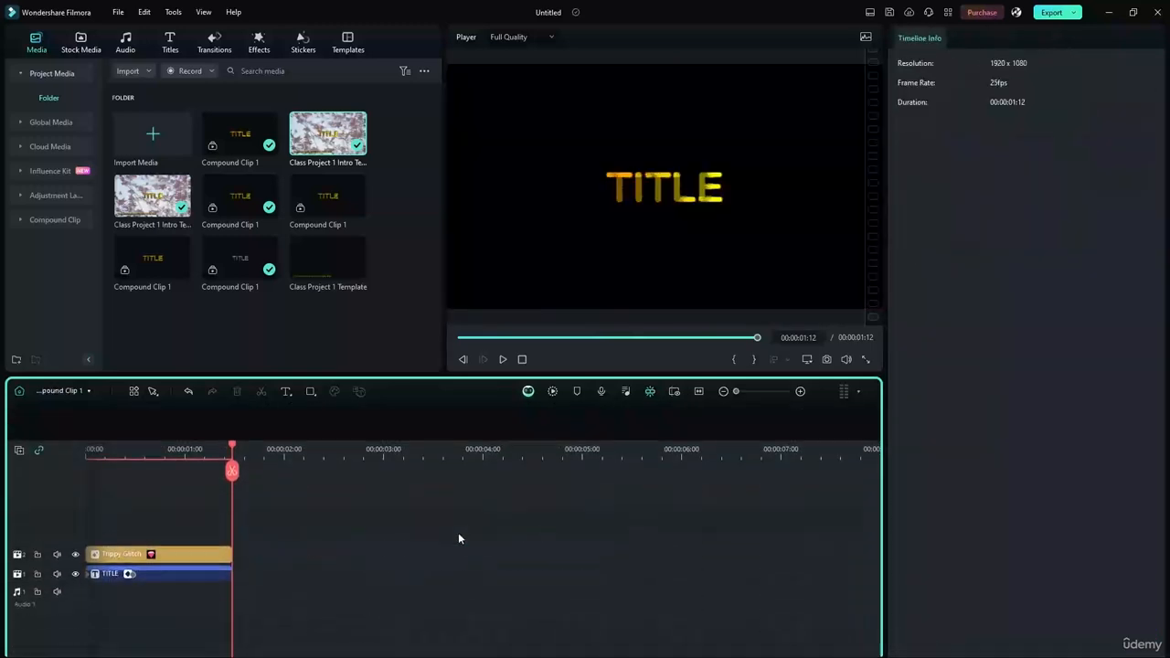
left_click(700, 391)
Inspect another Compound Clip 1 timeline of the project and return to the Main Timeline
left_click(62, 390)
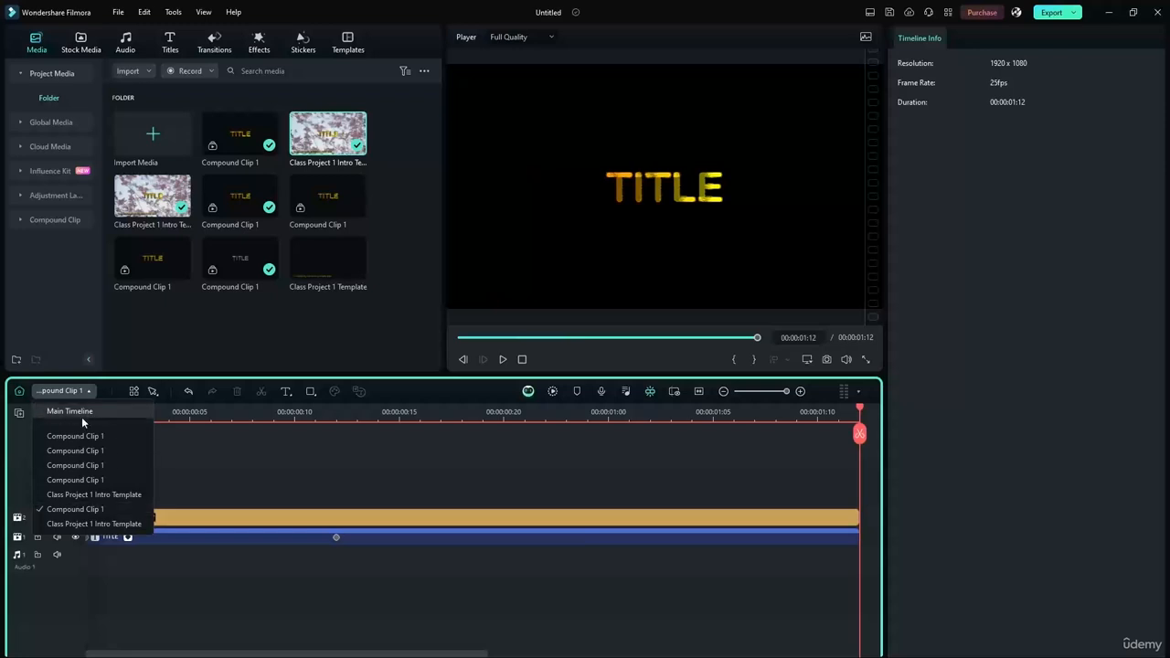
left_click(90, 476)
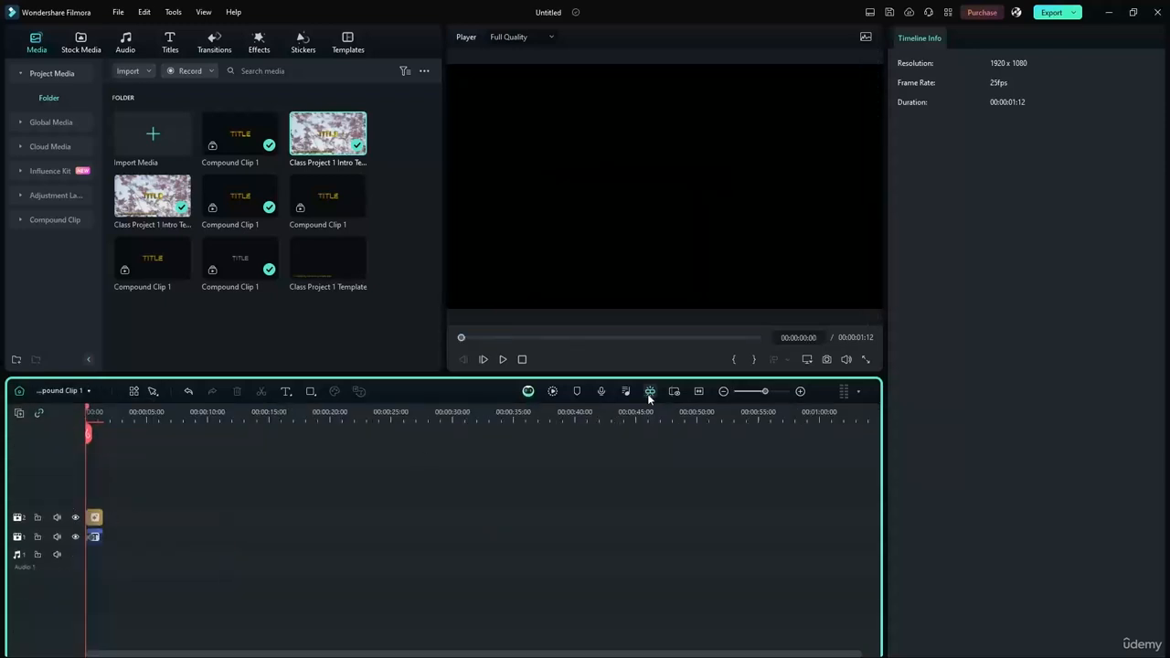
left_click(90, 393)
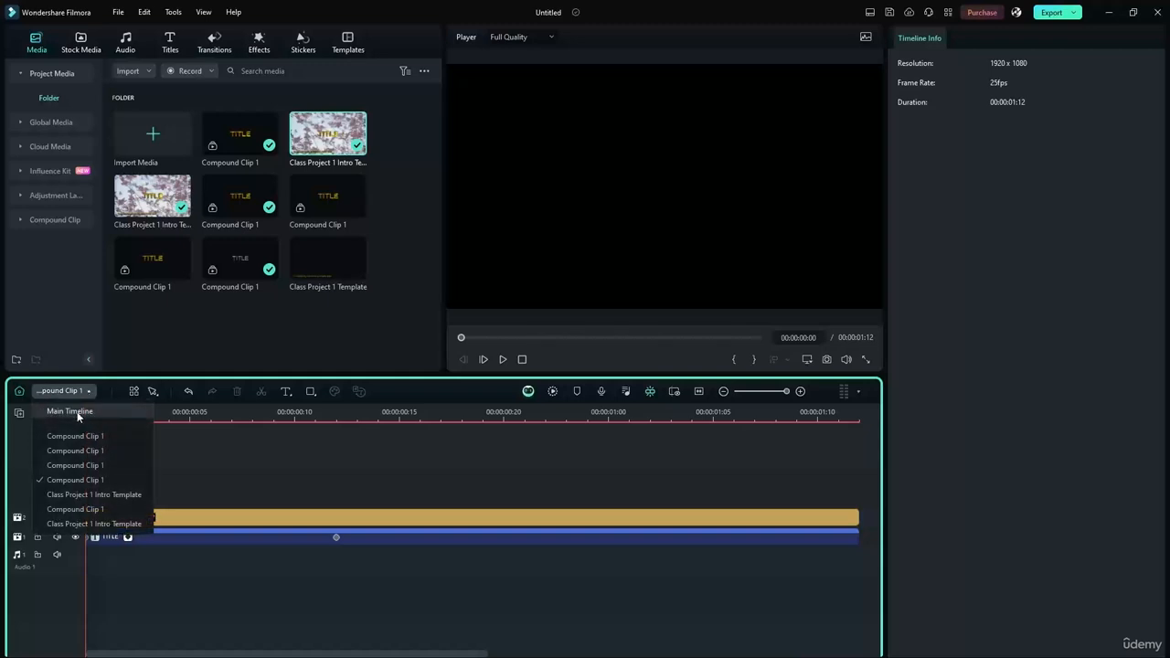
left_click(78, 410)
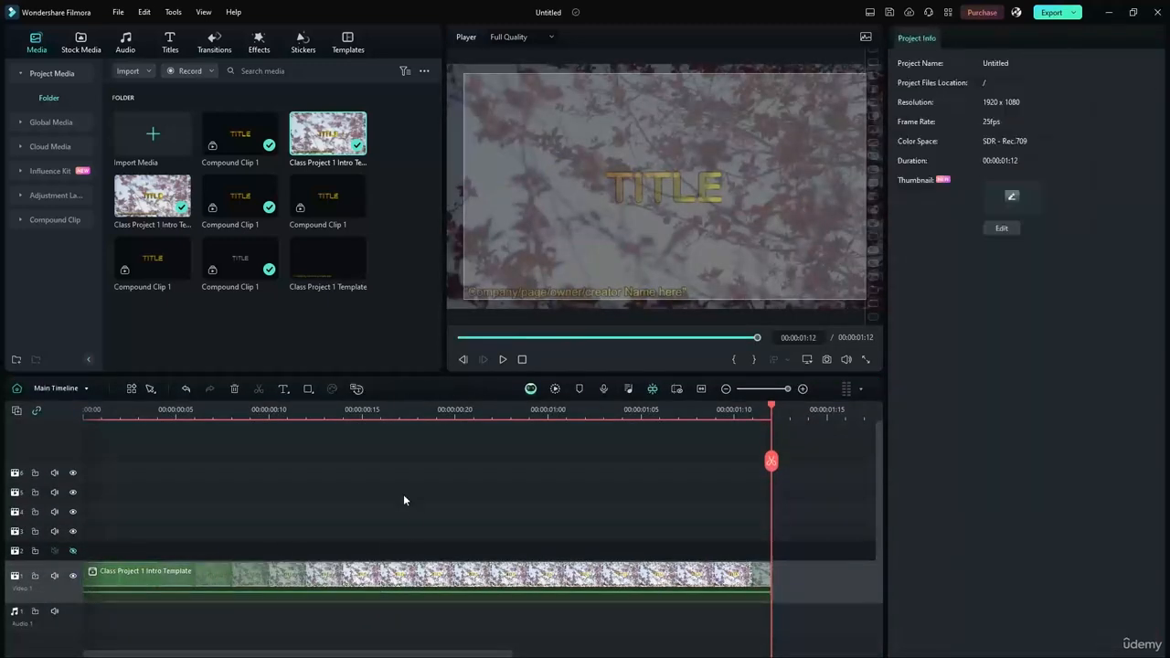
Compare two of the project's Compound Clip 1 timelines through the timeline list, then go back to the Main Timeline
left_click(57, 387)
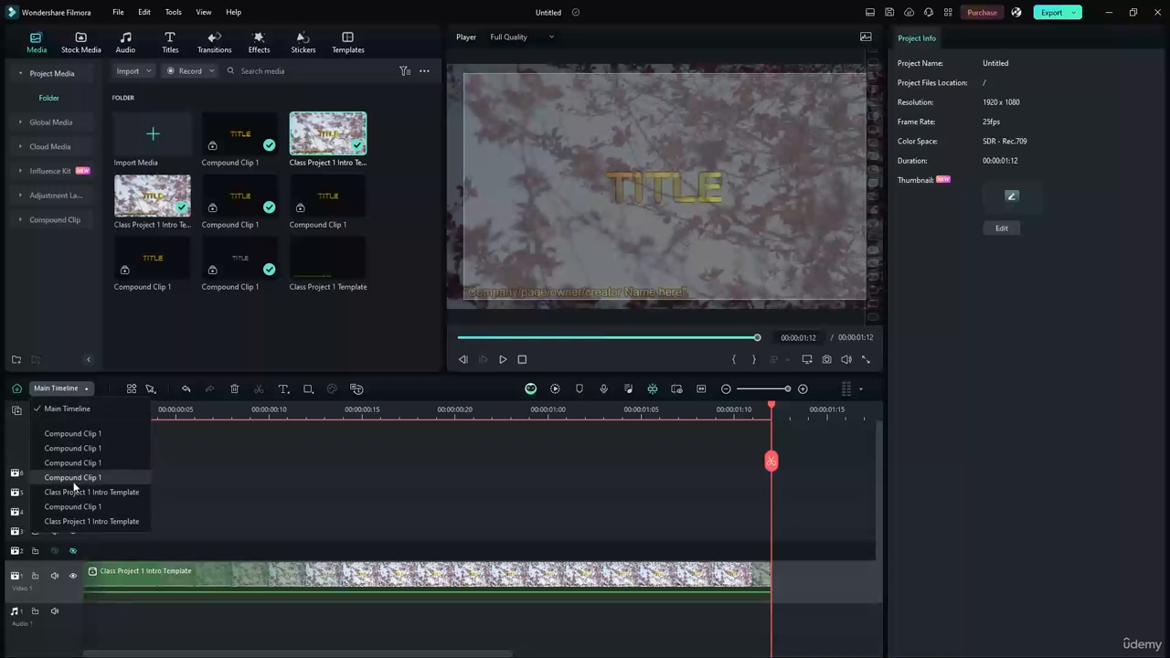
left_click(74, 506)
left_click(60, 390)
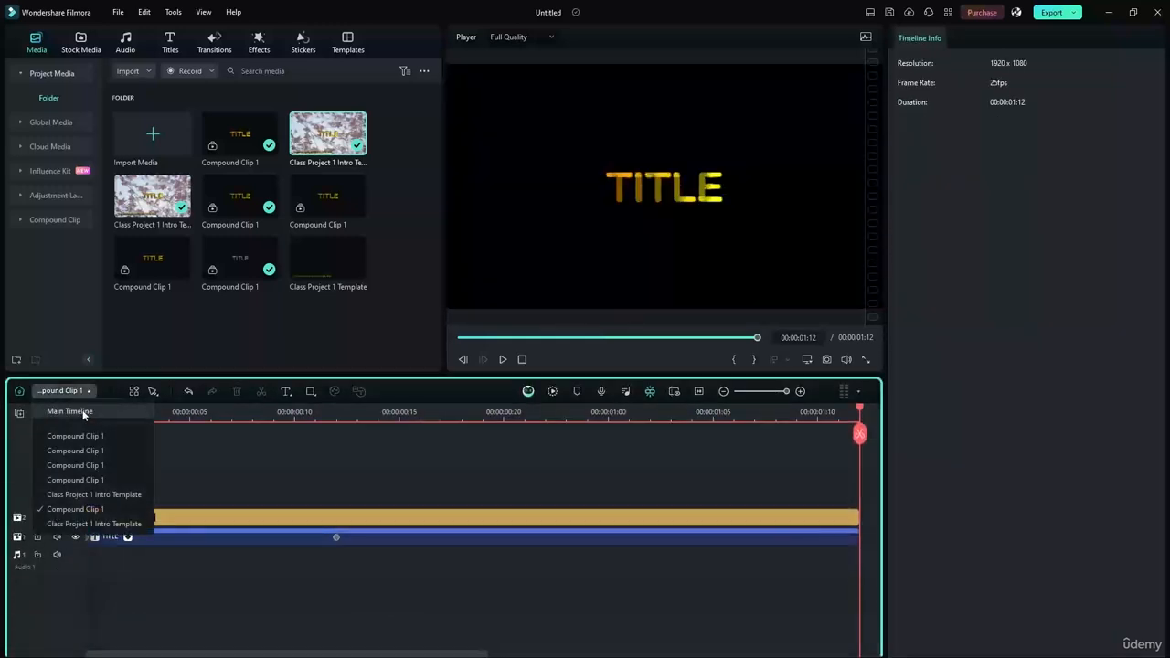
left_click(83, 492)
left_click(60, 390)
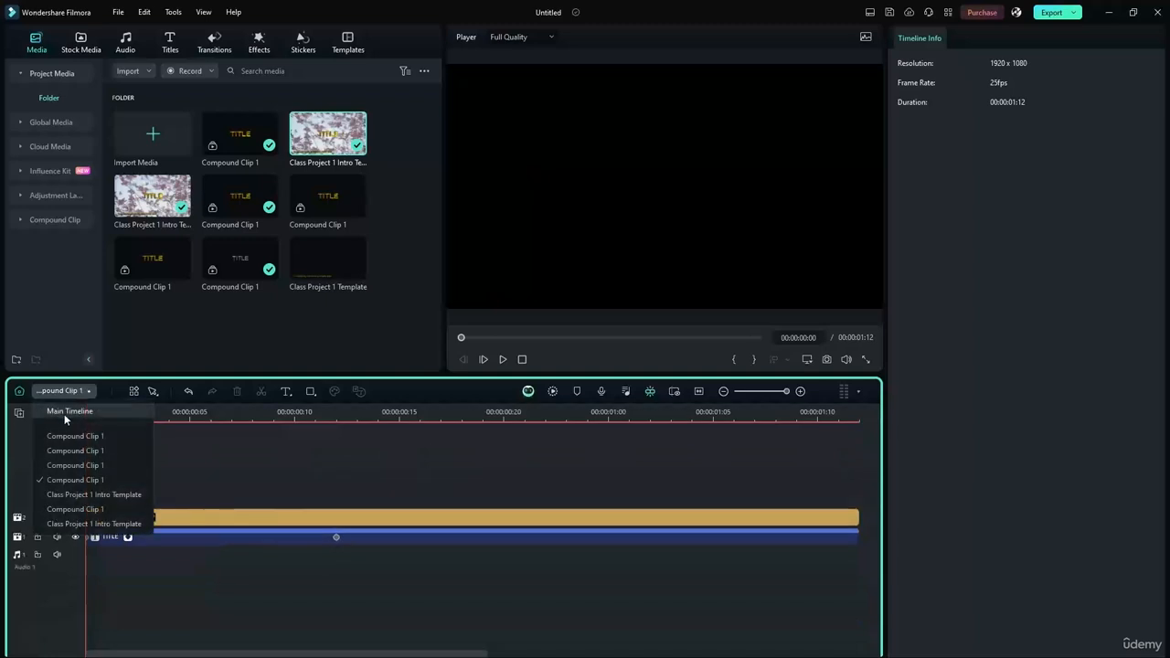
left_click(70, 413)
Open the Class Project 1 Intro Template clip and its nested title compound clip to examine their layers, then return to the Main Timeline
double_click(192, 569)
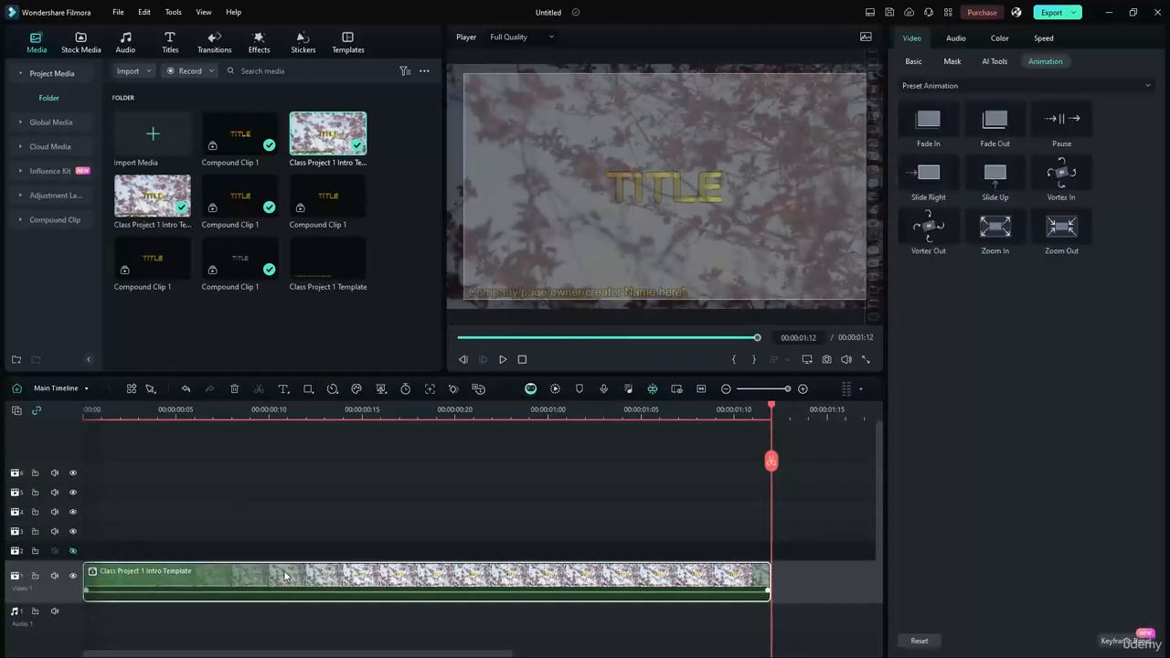
left_click(216, 506)
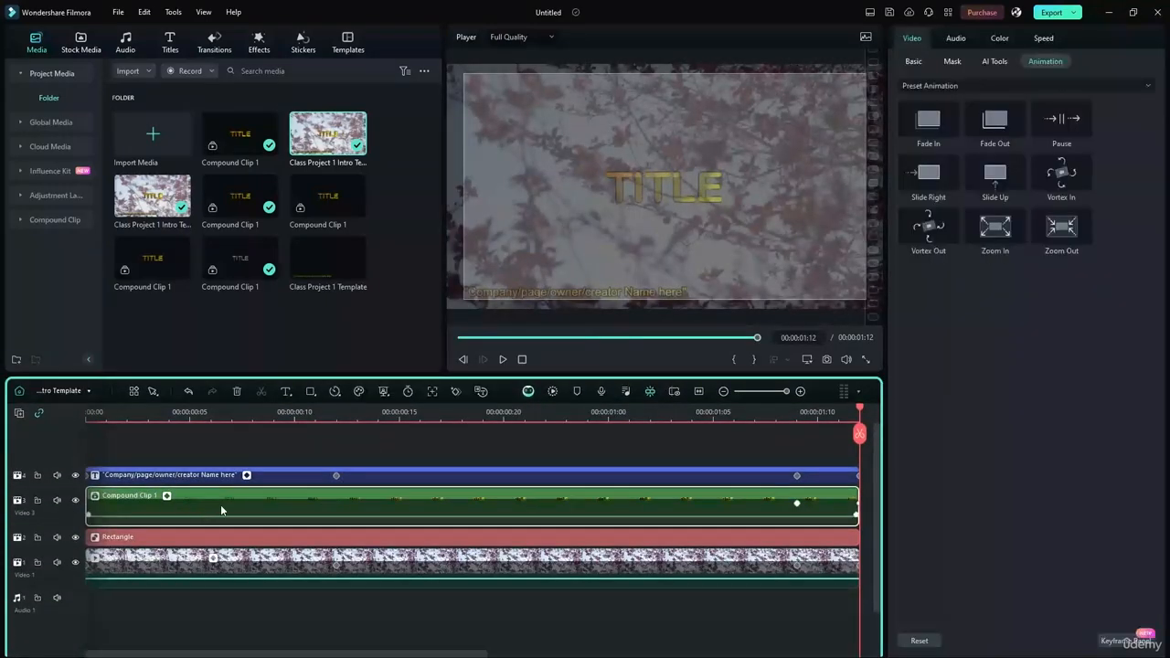
double_click(220, 505)
left_click(60, 390)
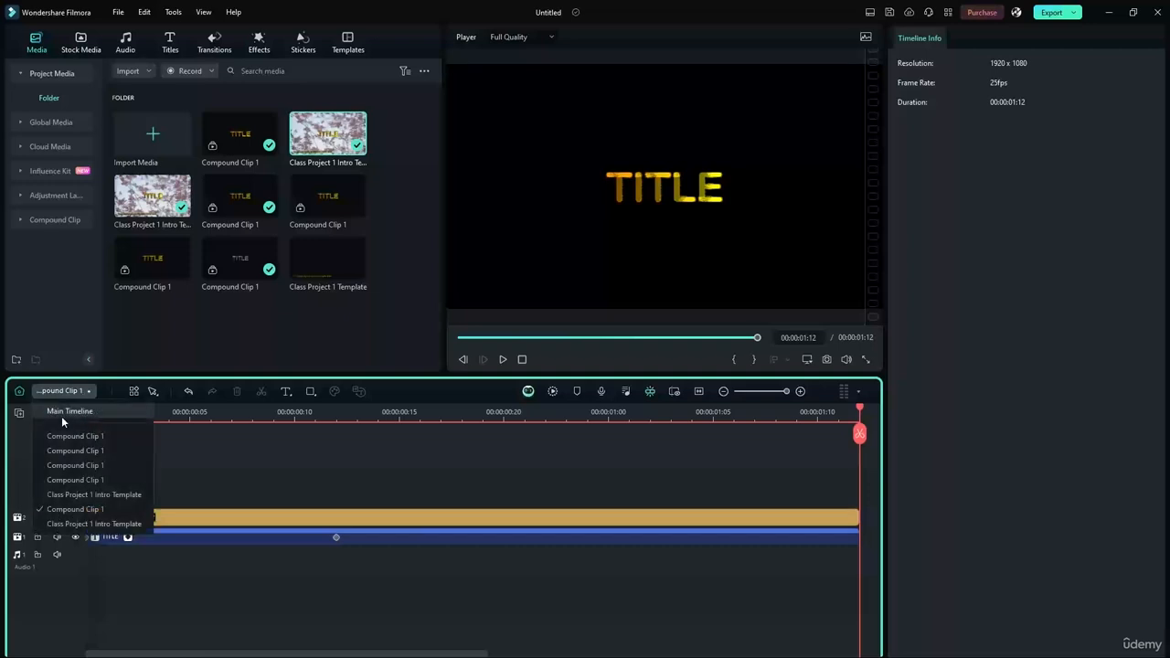
left_click(64, 411)
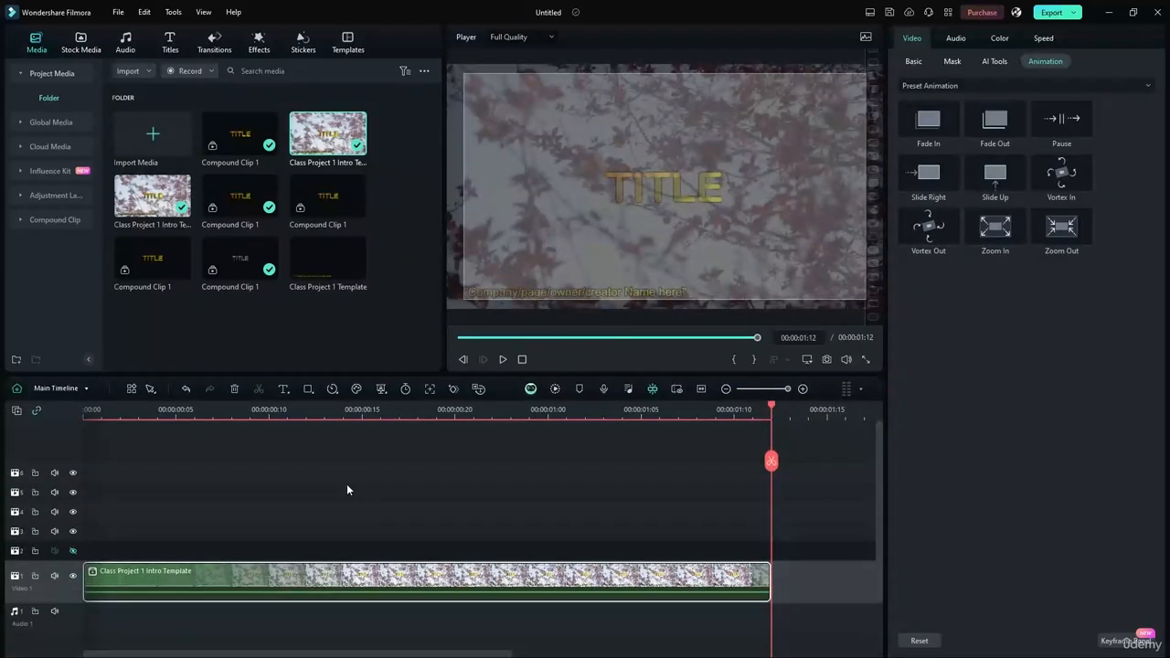
Rename the Untitled custom template as Class Project 1 Intro Template
left_click(347, 43)
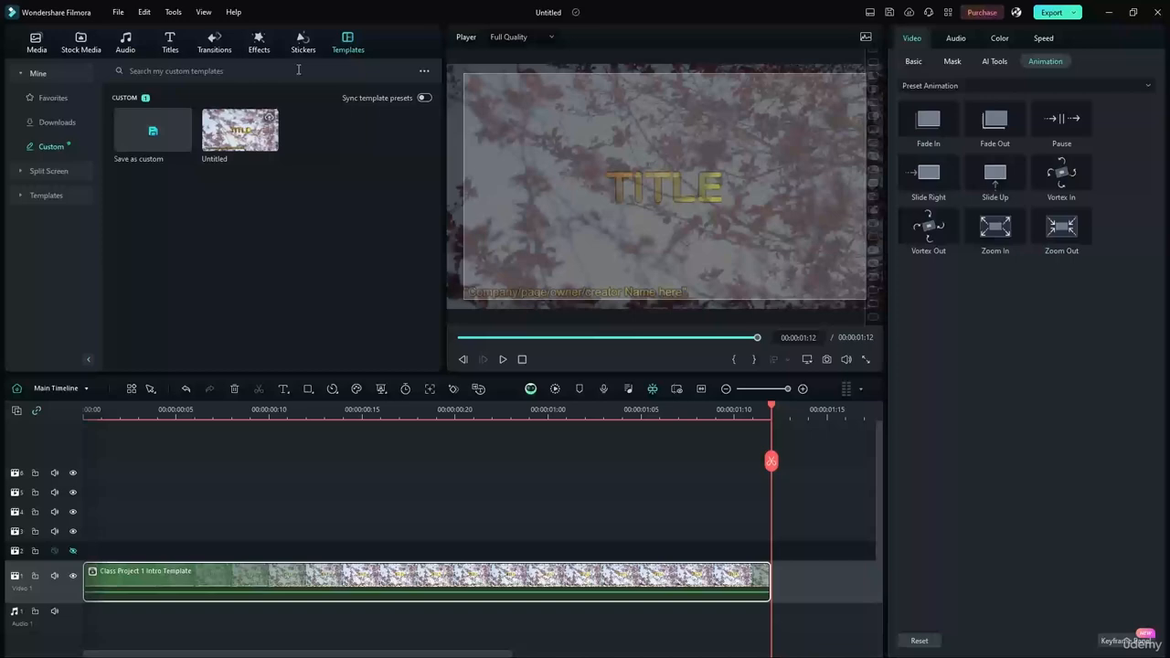
right_click(238, 135)
left_click(275, 258)
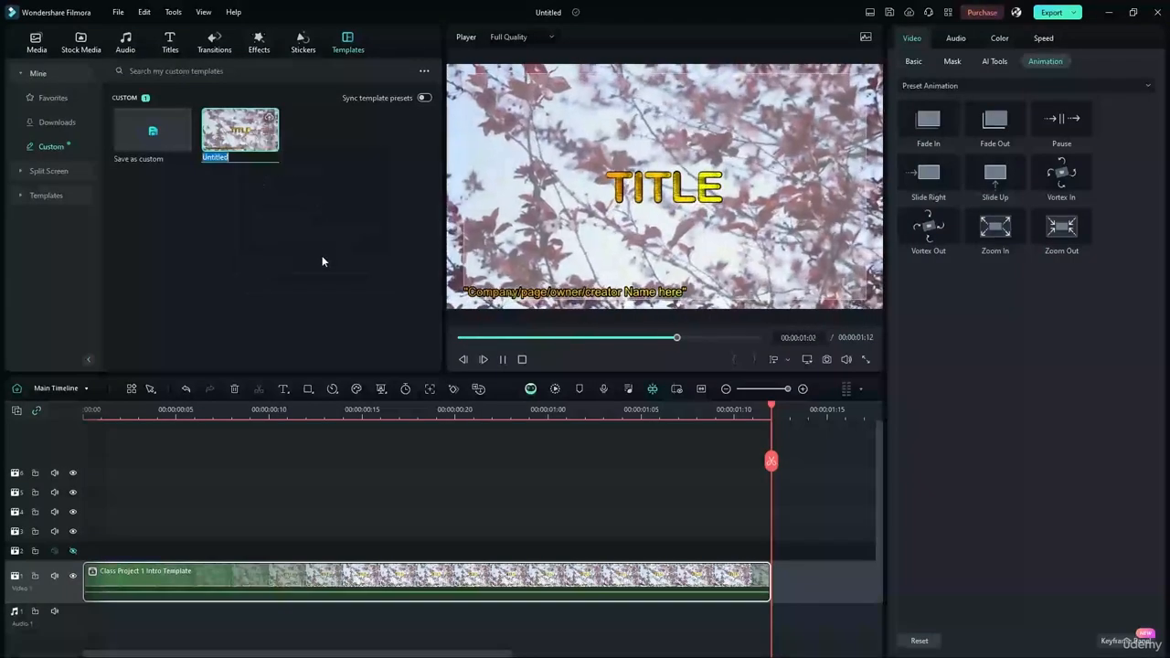
type("Class")
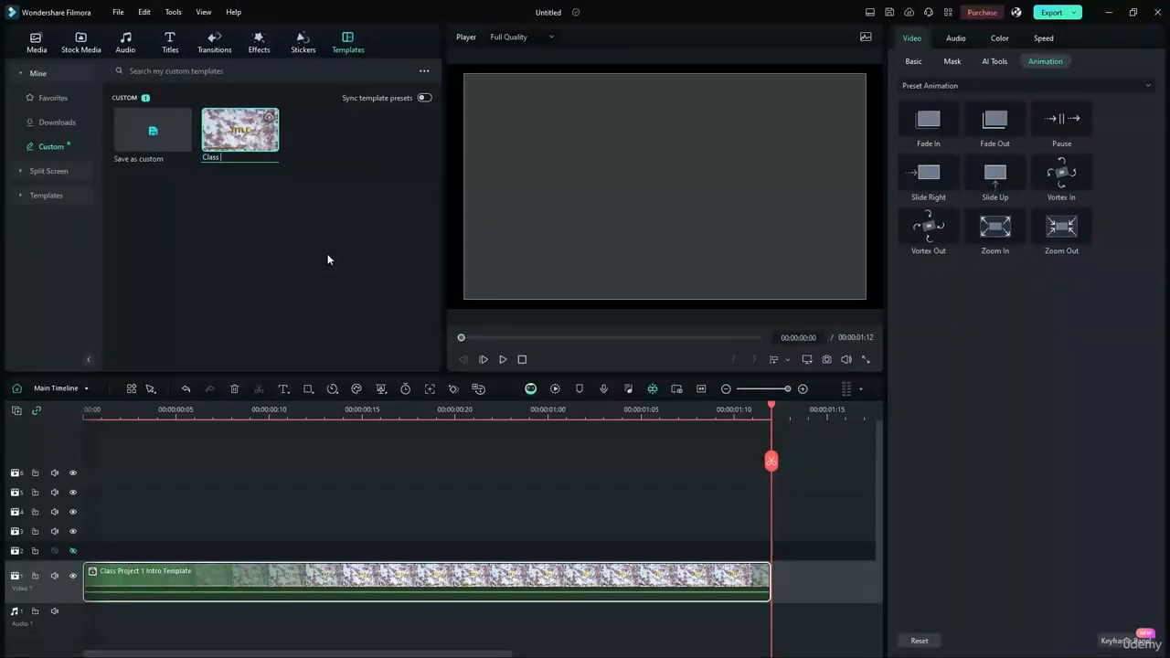
type(" Project 1 Intro Template")
key("Return")
left_click(488, 481)
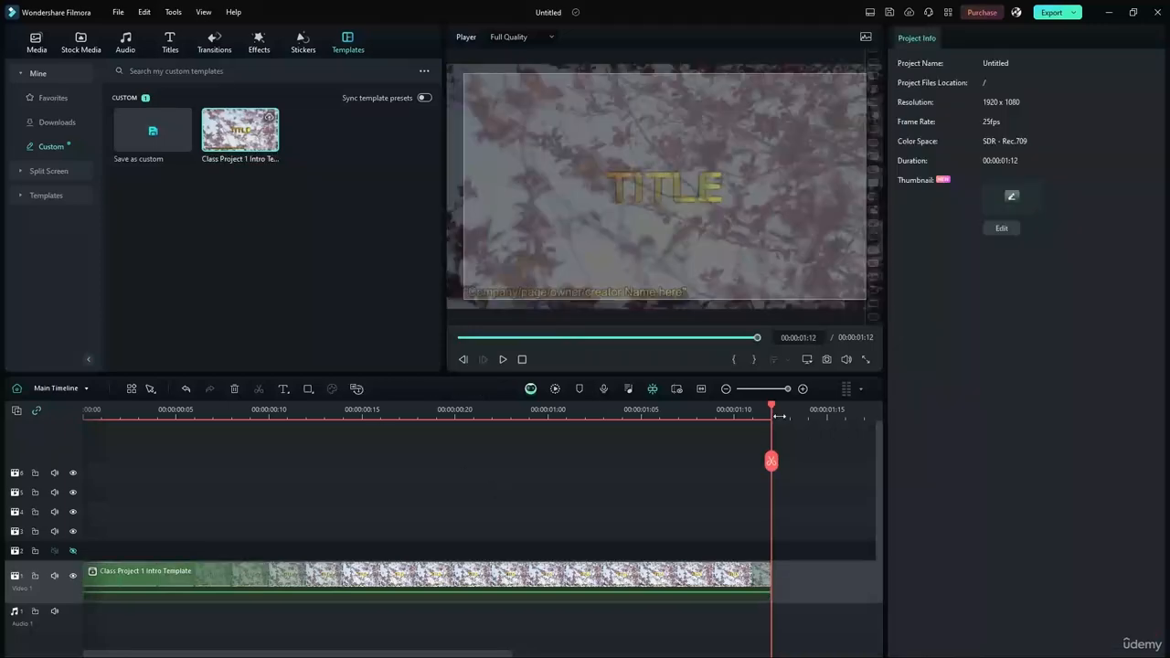